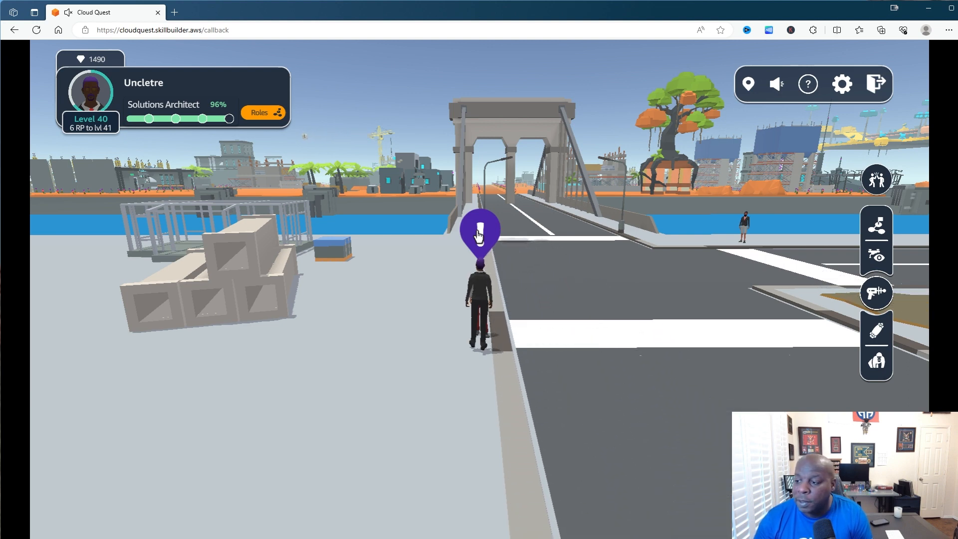
# Open the Single-Page App assignment, read through its 15-part briefing dialogue, and accept and start the assignment
pyautogui.click(478, 235)
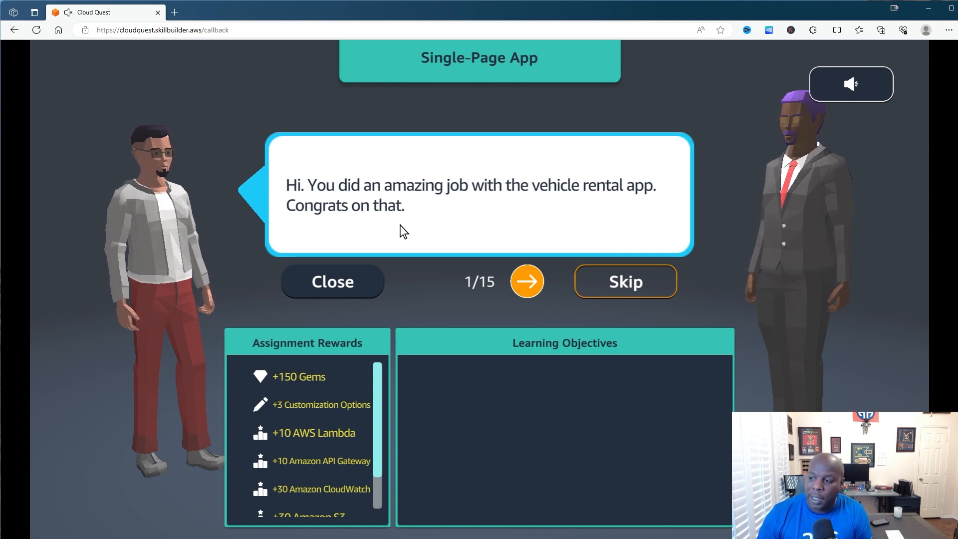
pyautogui.click(537, 287)
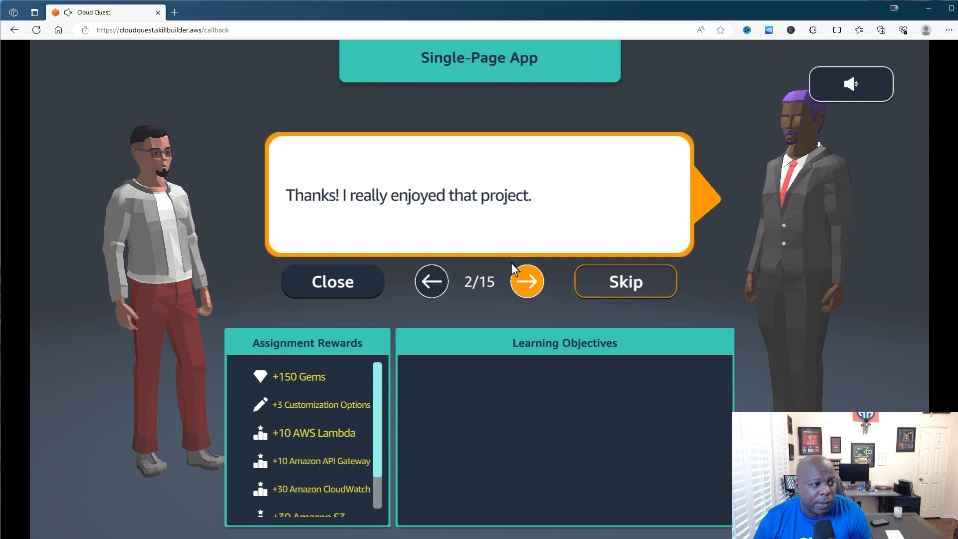
pyautogui.click(524, 279)
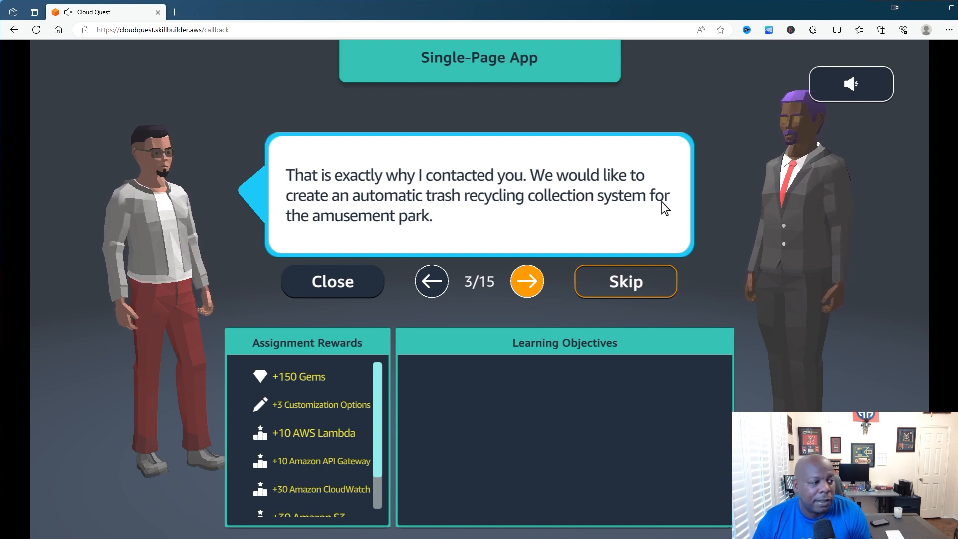
pyautogui.click(526, 285)
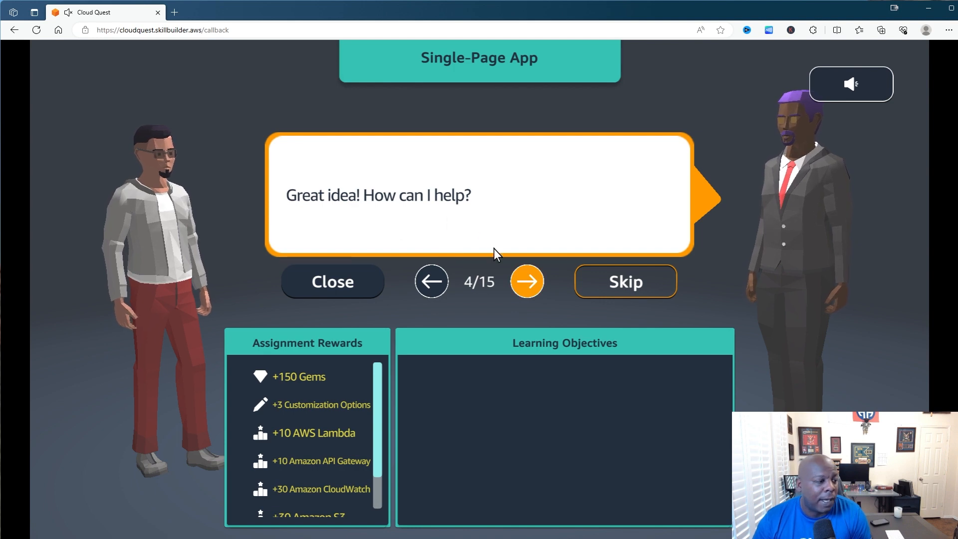
pyautogui.click(526, 281)
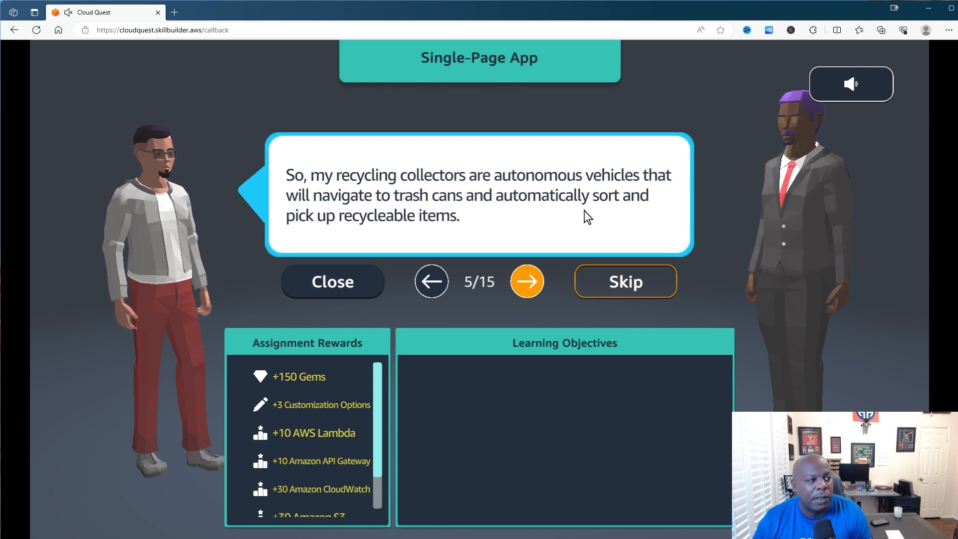
pyautogui.click(526, 280)
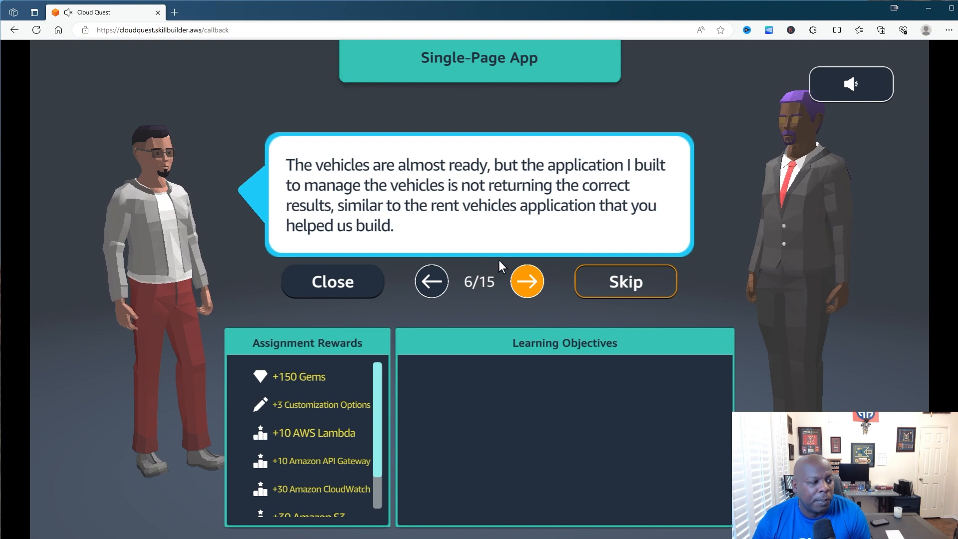
pyautogui.click(526, 281)
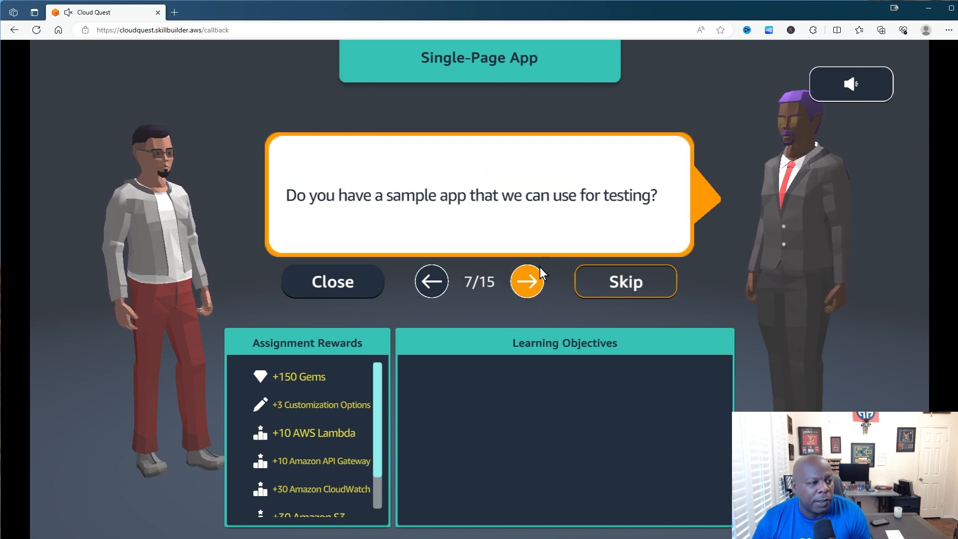
pyautogui.click(527, 281)
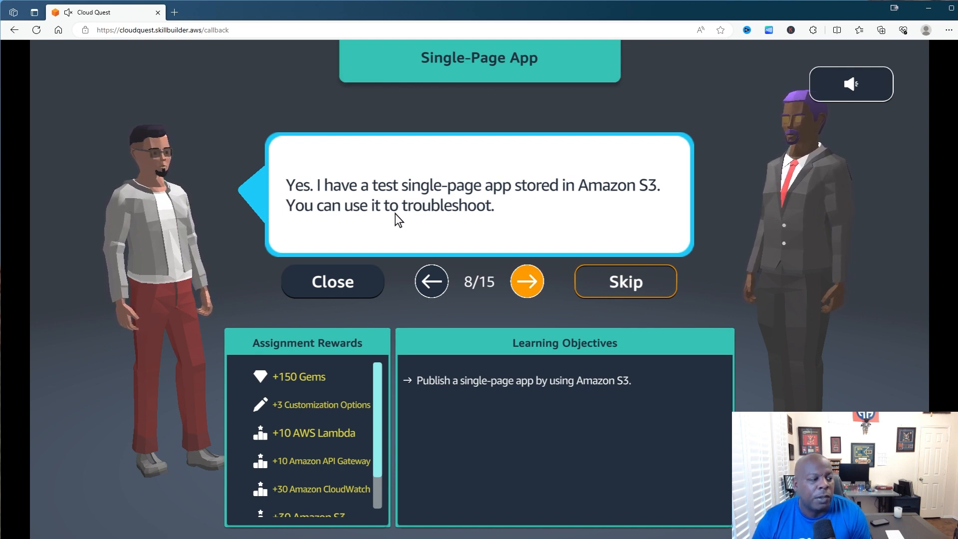
pyautogui.click(525, 280)
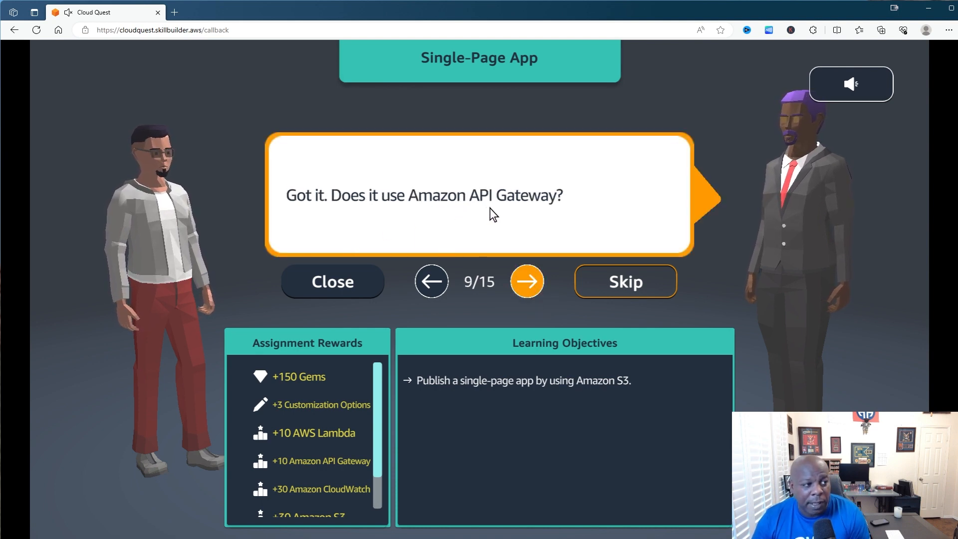
pyautogui.click(527, 279)
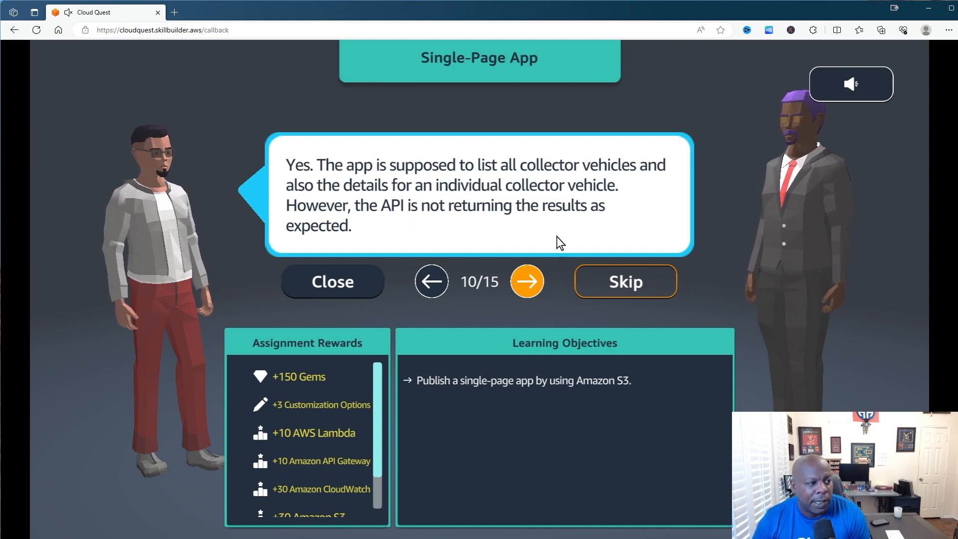
pyautogui.click(531, 281)
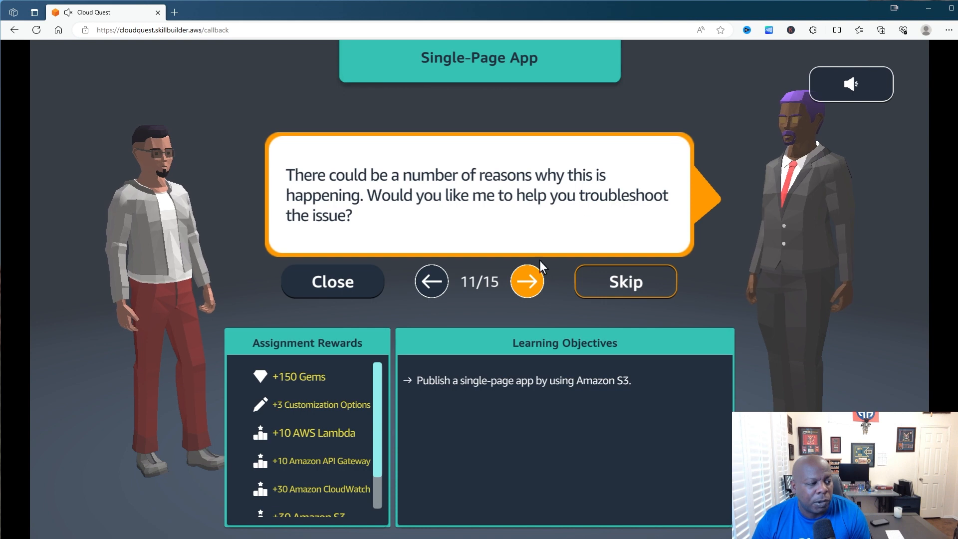
pyautogui.click(531, 280)
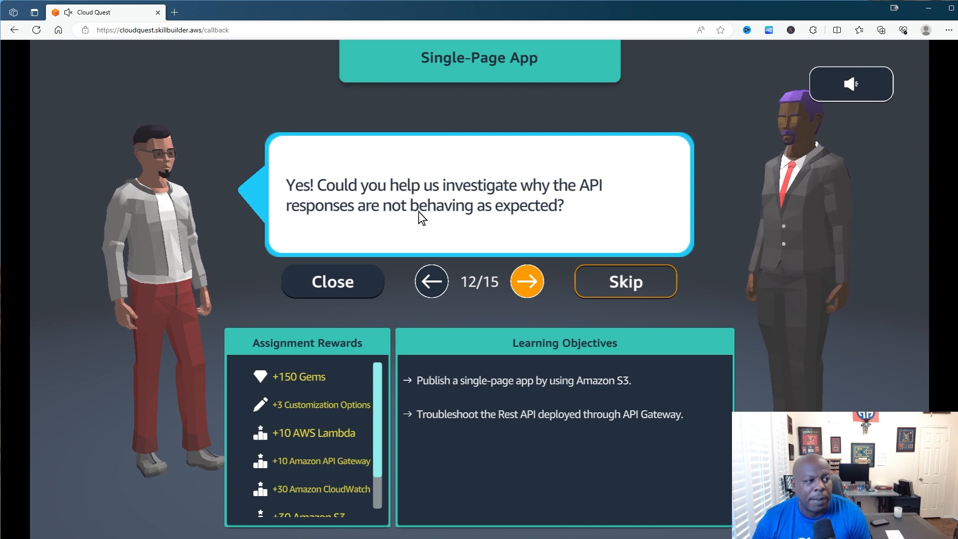
pyautogui.click(515, 288)
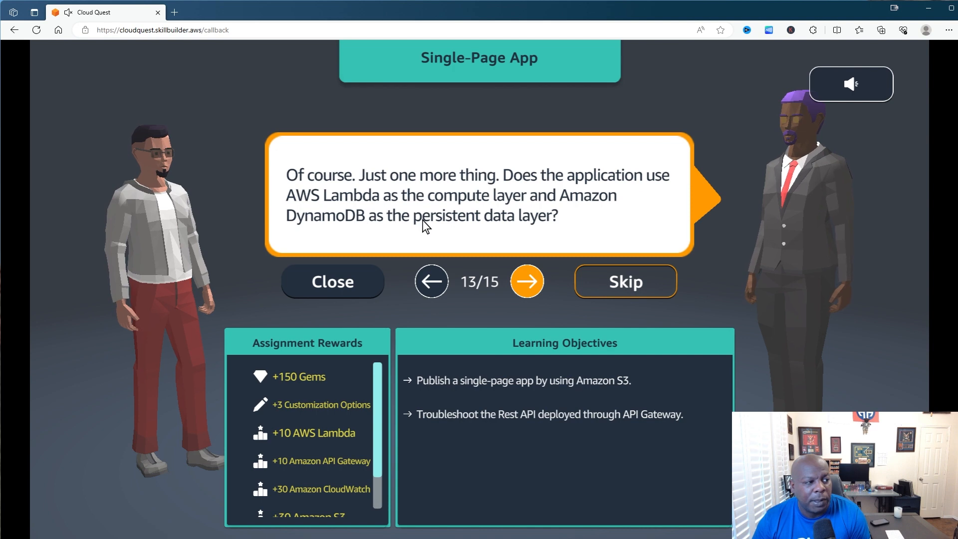
pyautogui.click(526, 279)
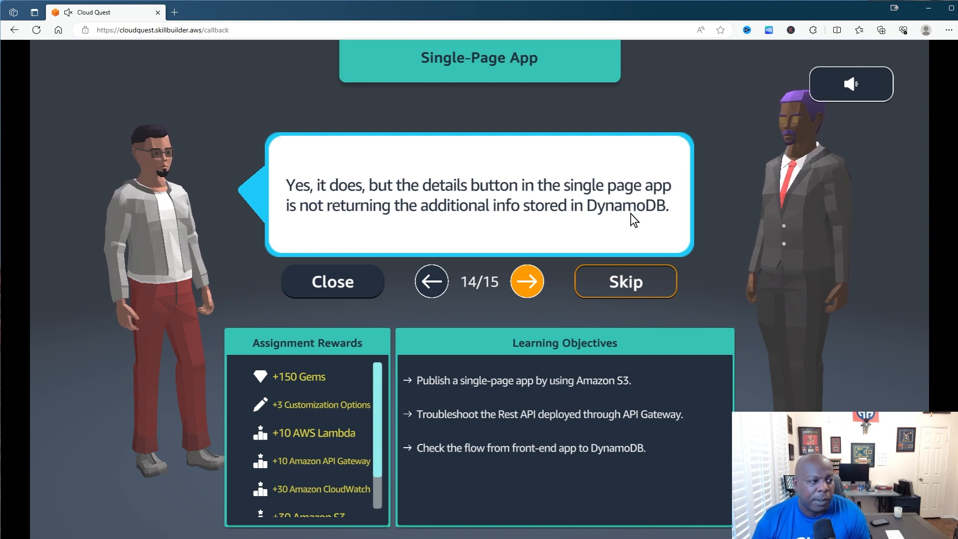
pyautogui.click(528, 282)
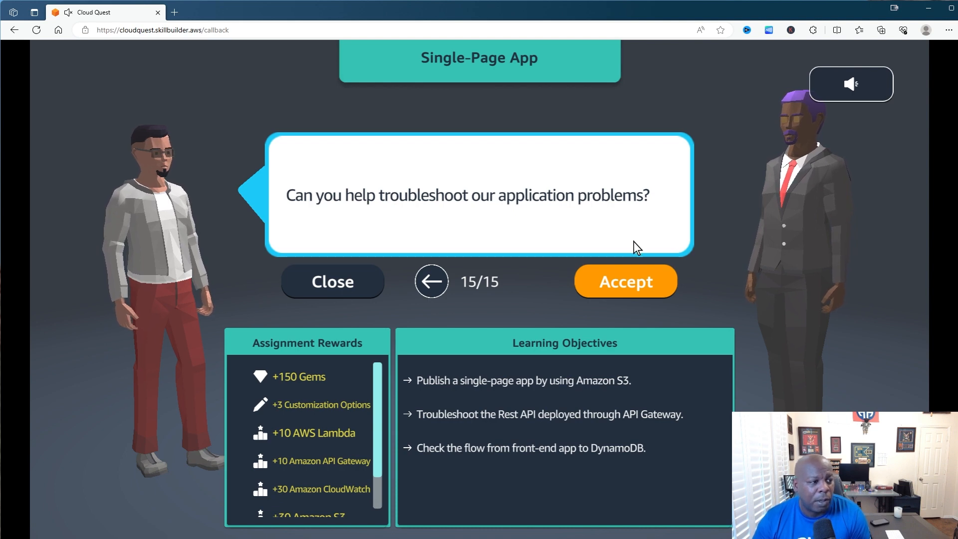
pyautogui.click(628, 282)
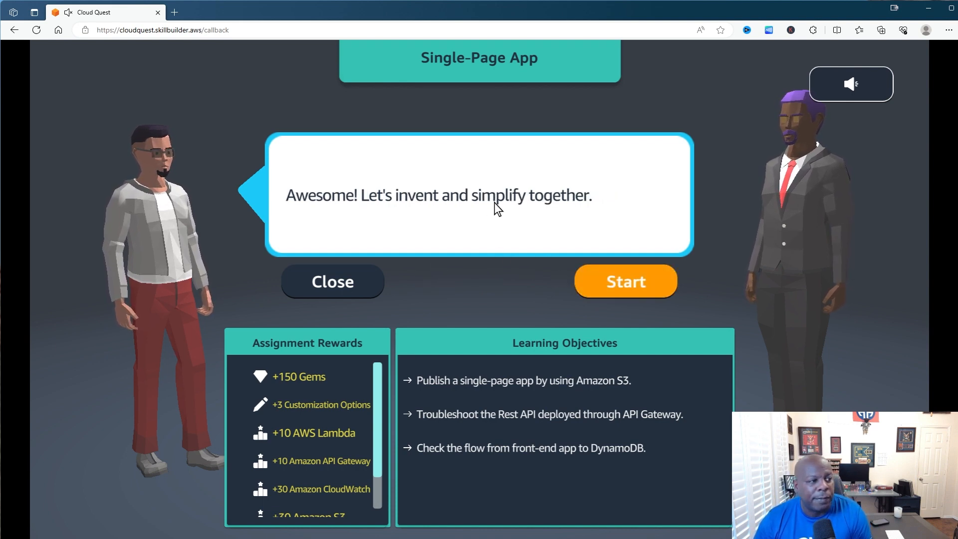
pyautogui.click(615, 282)
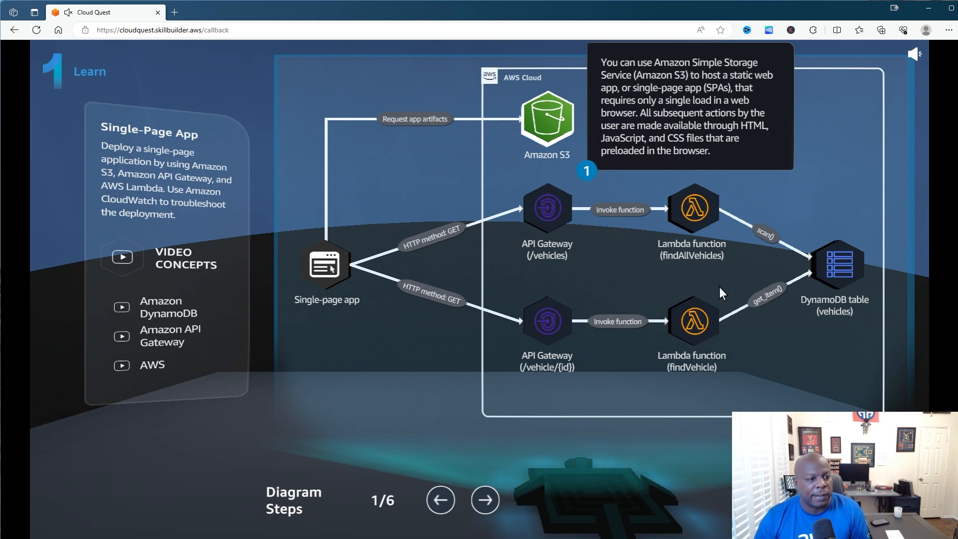
# Look through the Video Concepts list of Amazon DynamoDB, Amazon API Gateway and AWS videos, and return to the Learn stage
pyautogui.click(123, 258)
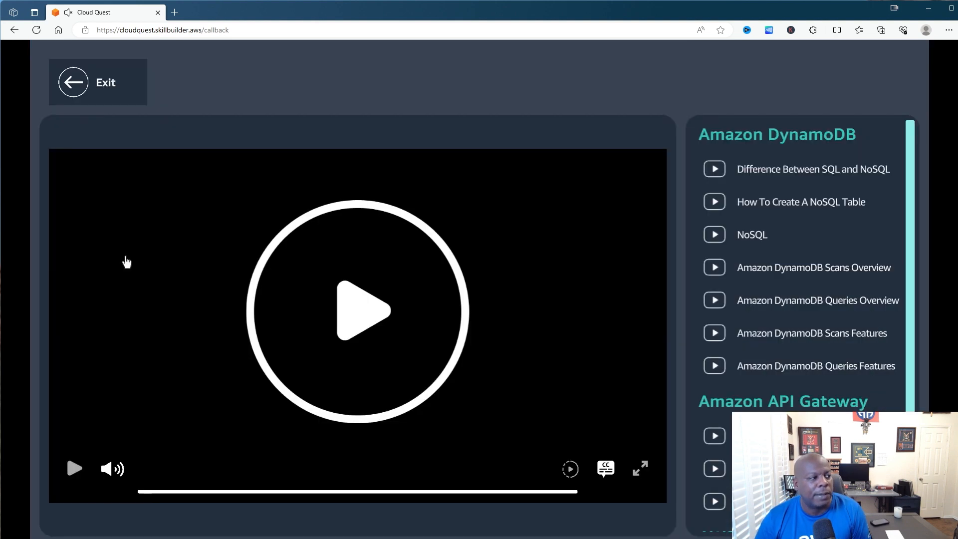
pyautogui.scroll(-1, 717, 262)
pyautogui.scroll(1, 717, 263)
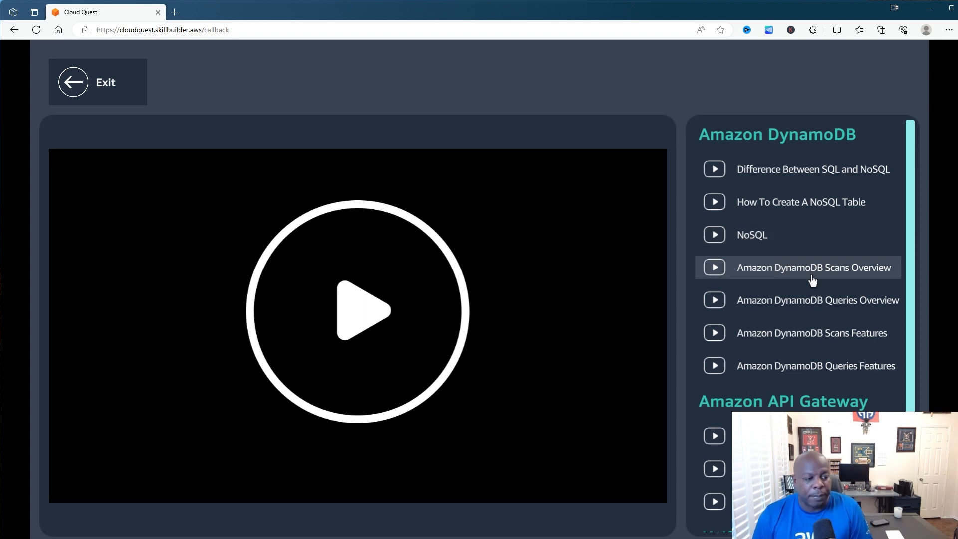
pyautogui.scroll(-2, 813, 278)
pyautogui.scroll(1, 705, 352)
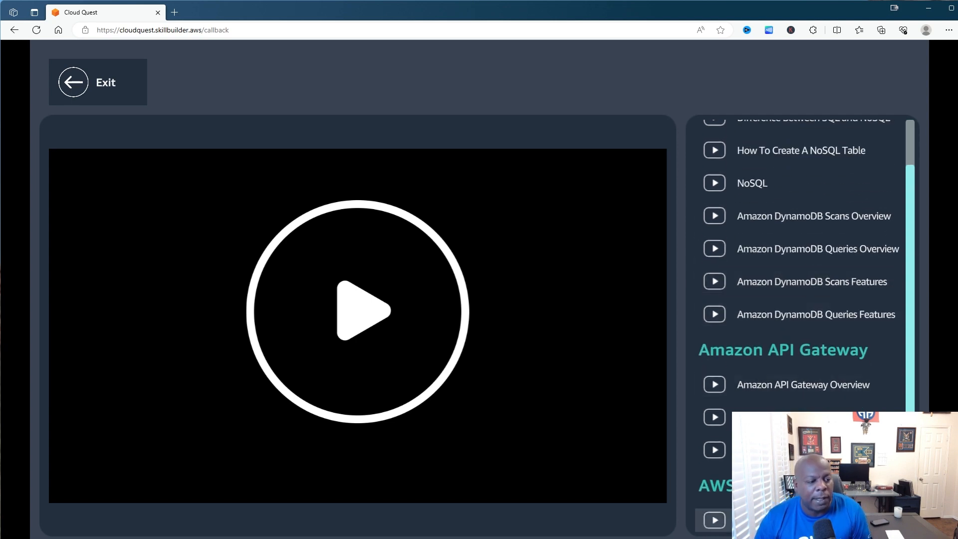
pyautogui.click(105, 90)
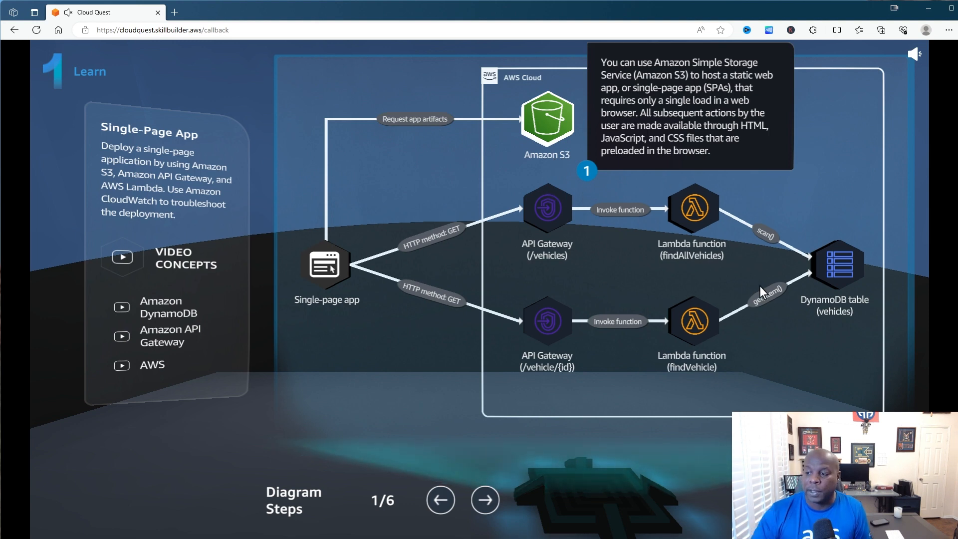
# Step through the Single-Page App architecture diagram from step 1 to step 6
pyautogui.click(483, 495)
pyautogui.click(483, 500)
pyautogui.click(483, 499)
pyautogui.click(484, 499)
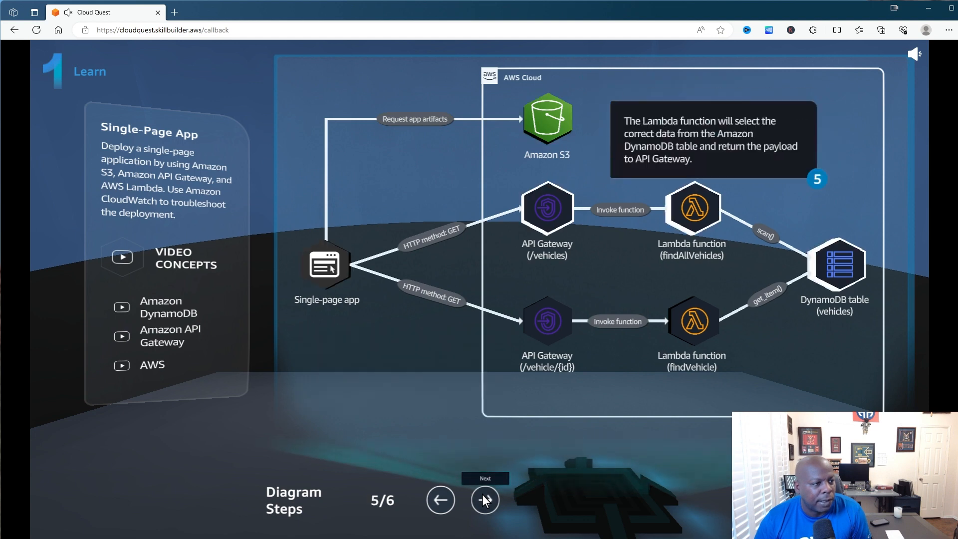
pyautogui.click(483, 499)
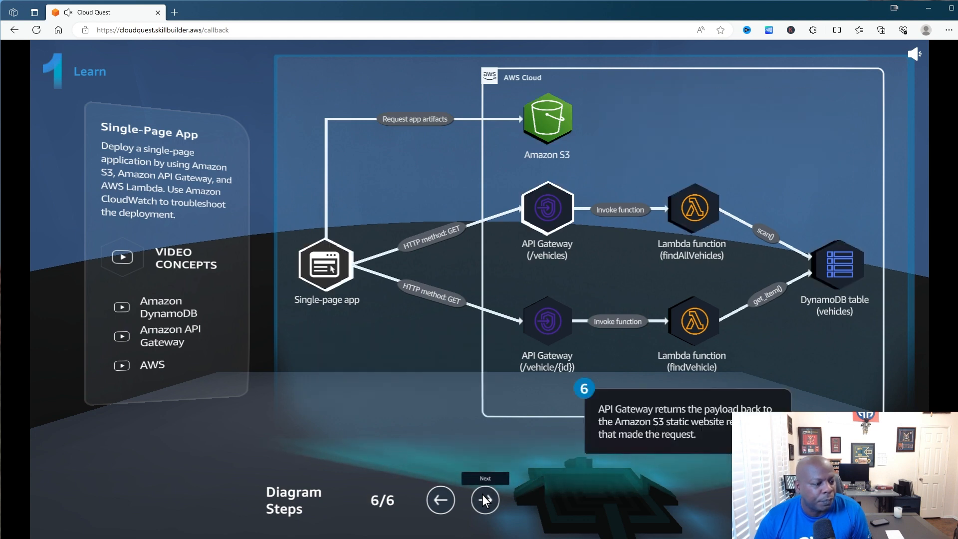
# Go on to the Plan stage and show the Practice Lab Goals and DIY parts of the architecture diagram
pyautogui.click(483, 498)
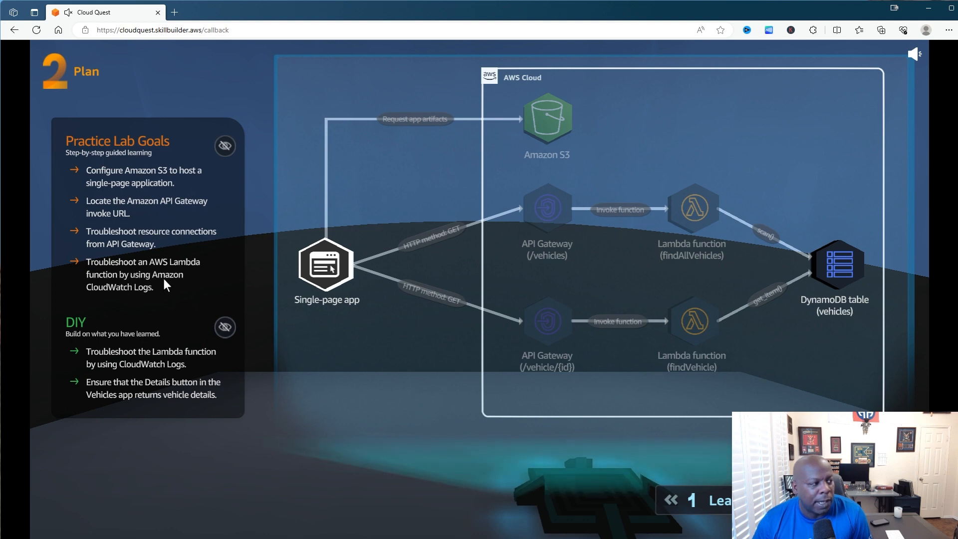
pyautogui.click(223, 148)
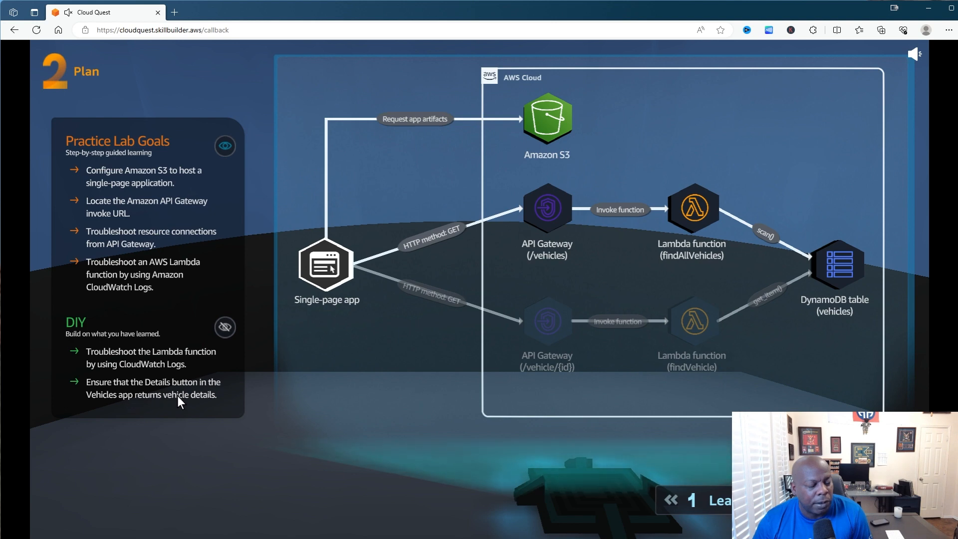
pyautogui.click(223, 329)
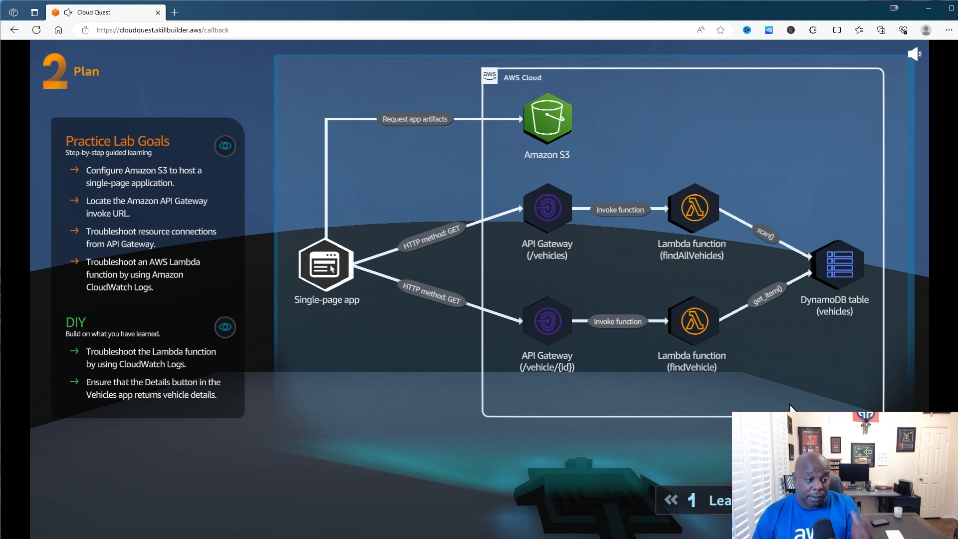
# Continue to the Practice stage and start the Single-Page App lab
pyautogui.click(852, 500)
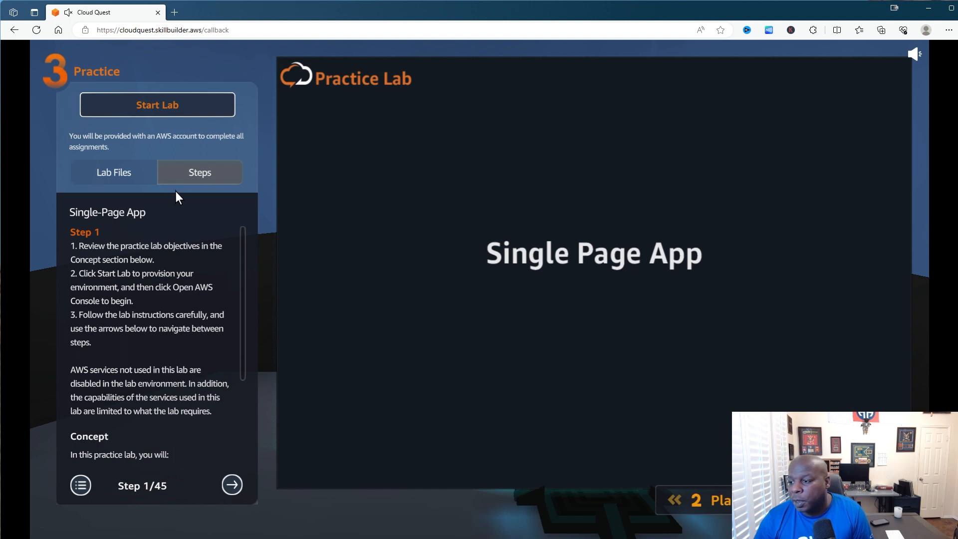
pyautogui.click(145, 106)
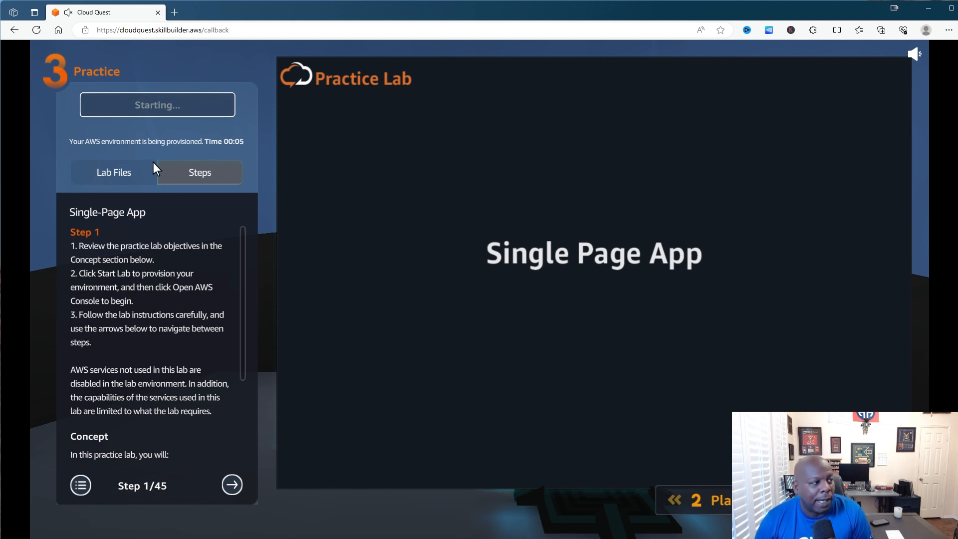
# Download the lab file policy.txt, open it in the text editor to review the bucket policy, and dismiss the downloads list
pyautogui.click(130, 169)
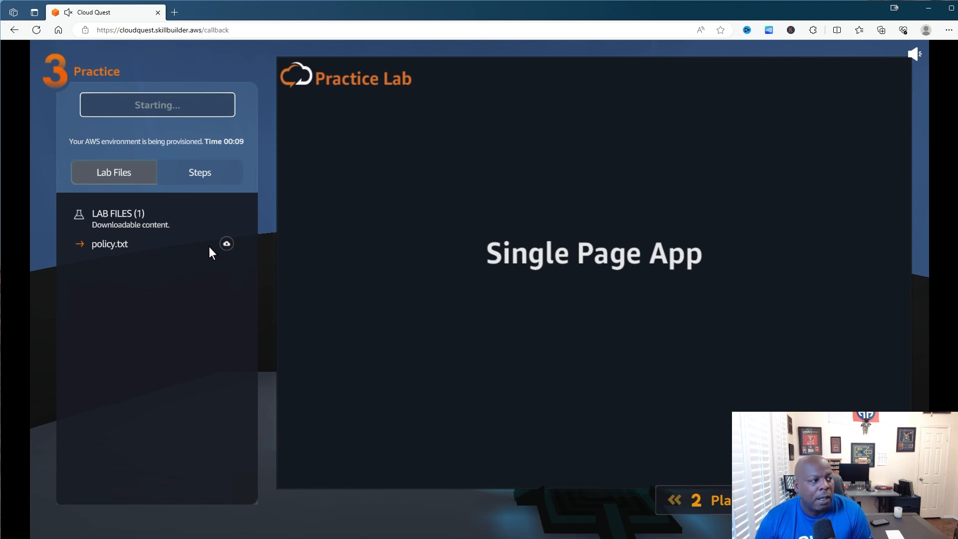
pyautogui.click(227, 244)
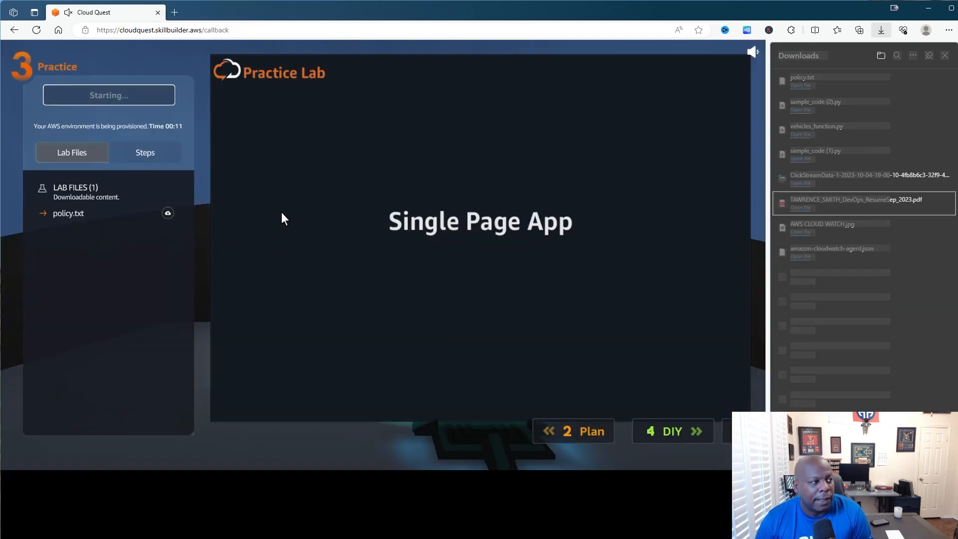
pyautogui.click(815, 88)
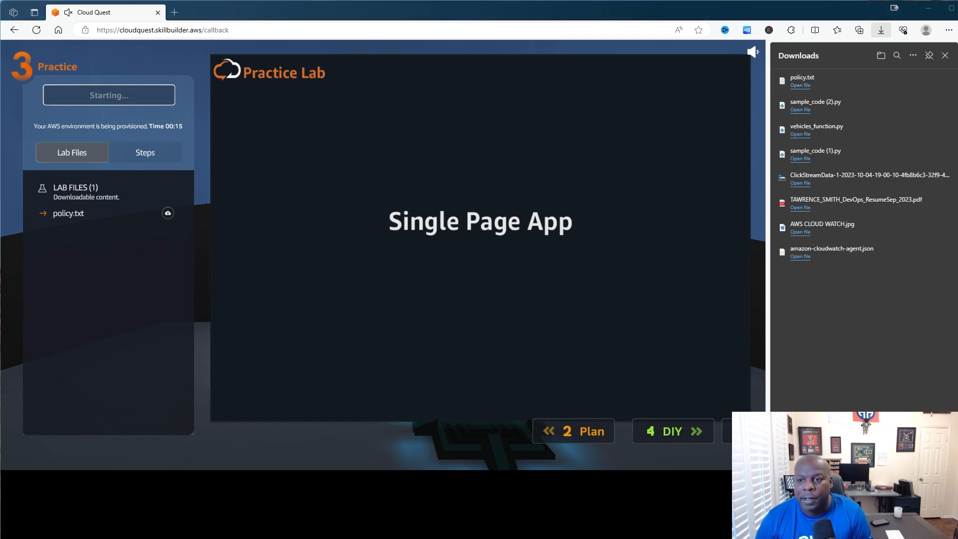
pyautogui.moveTo(957, 125); pyautogui.dragTo(566, 79)
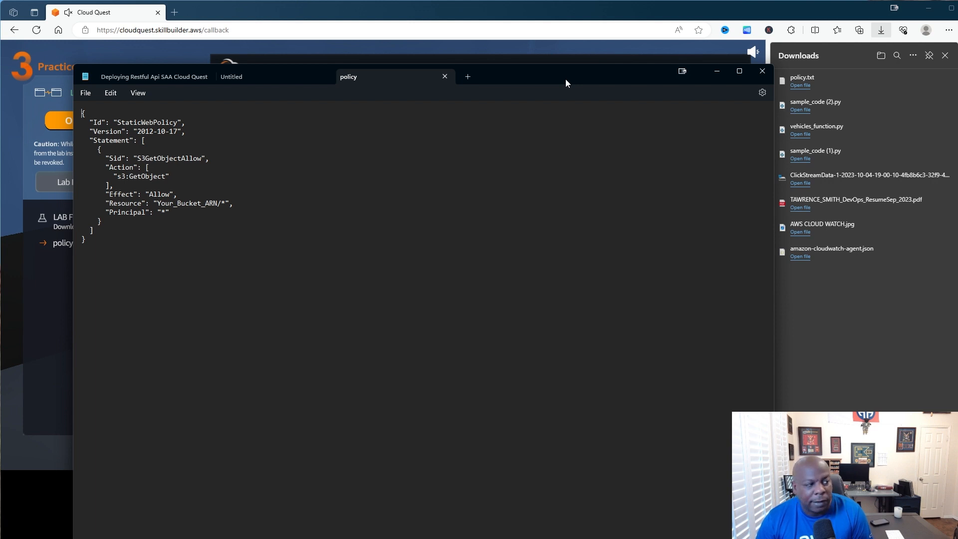
pyautogui.moveTo(566, 80); pyautogui.dragTo(957, 86)
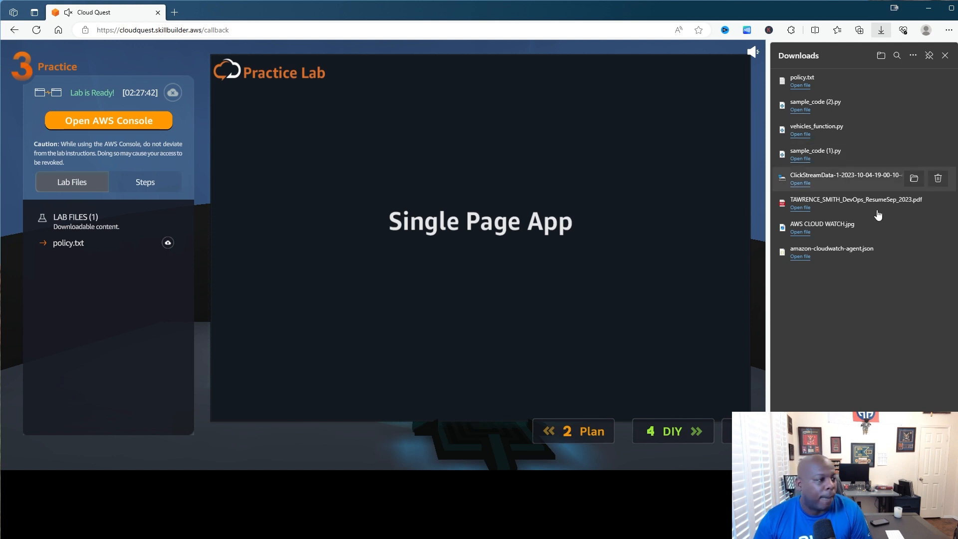
pyautogui.click(948, 56)
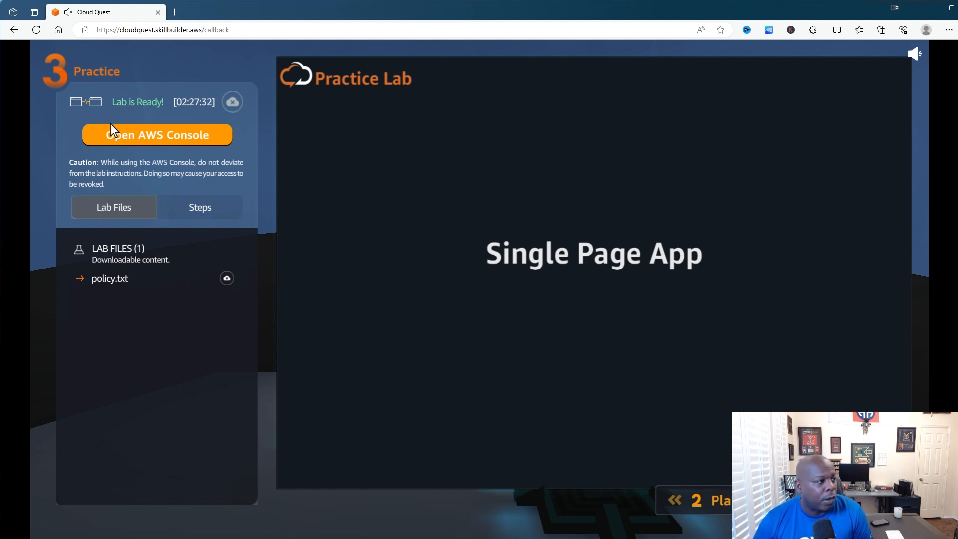
# Open the AWS Console for the provisioned lab environment
pyautogui.click(137, 131)
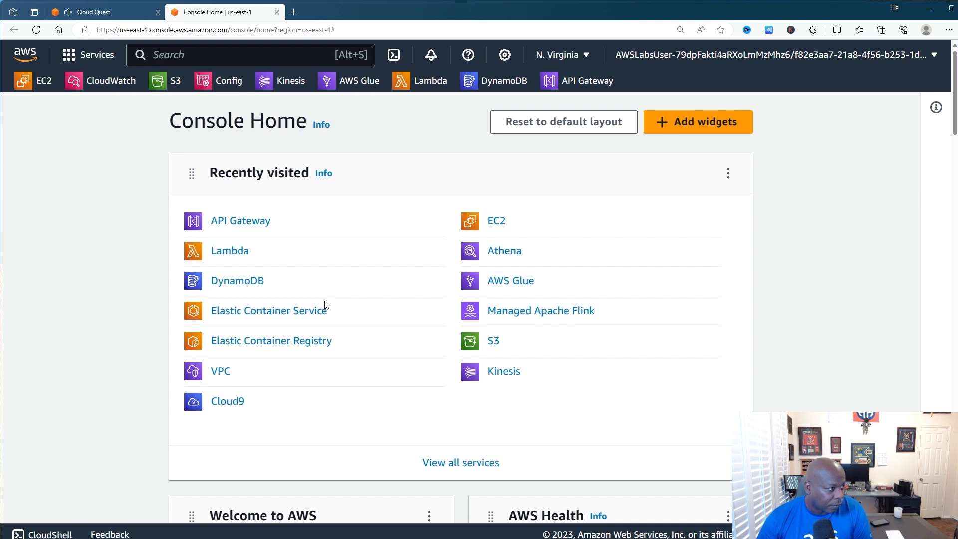
# Return to the Cloud Quest lab, show its step-by-step instructions and advance them to Step 3
pyautogui.click(100, 13)
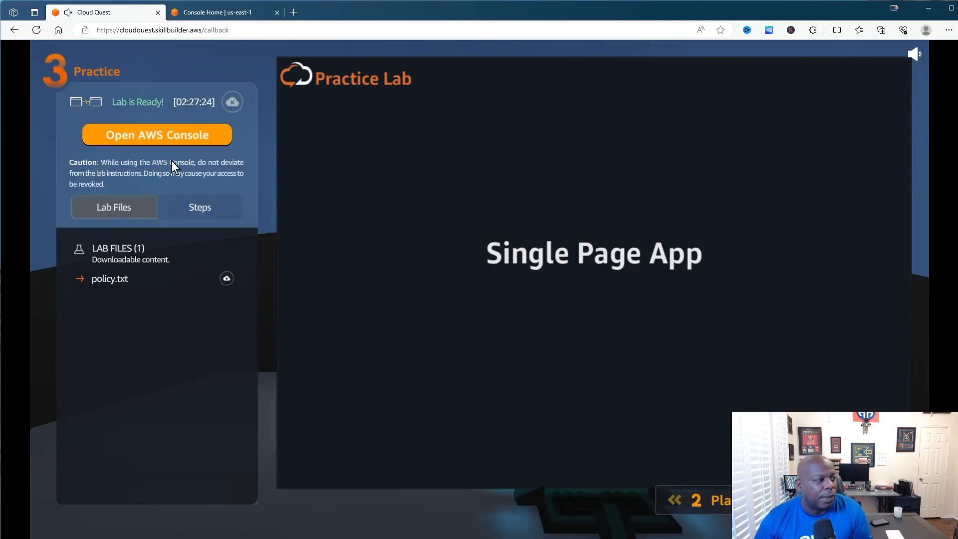
pyautogui.click(191, 210)
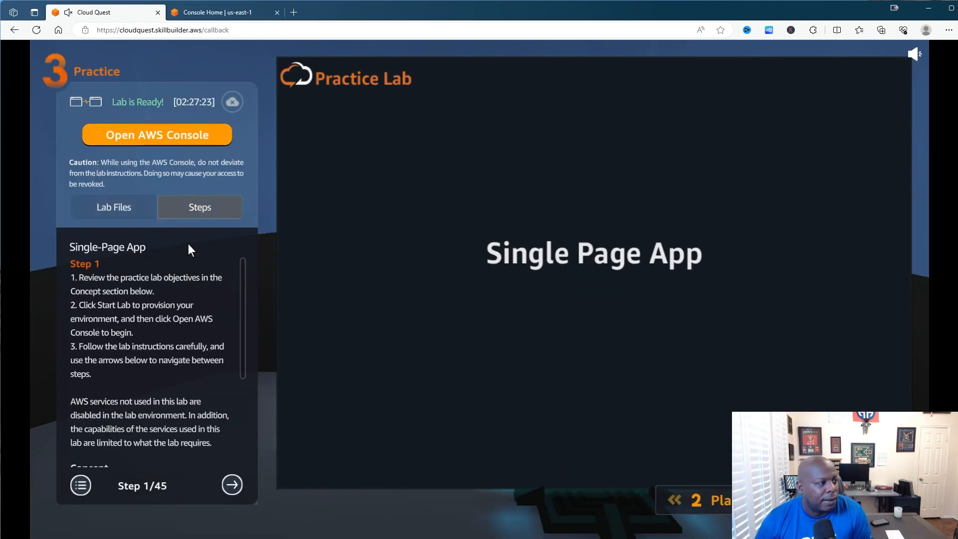
pyautogui.click(232, 485)
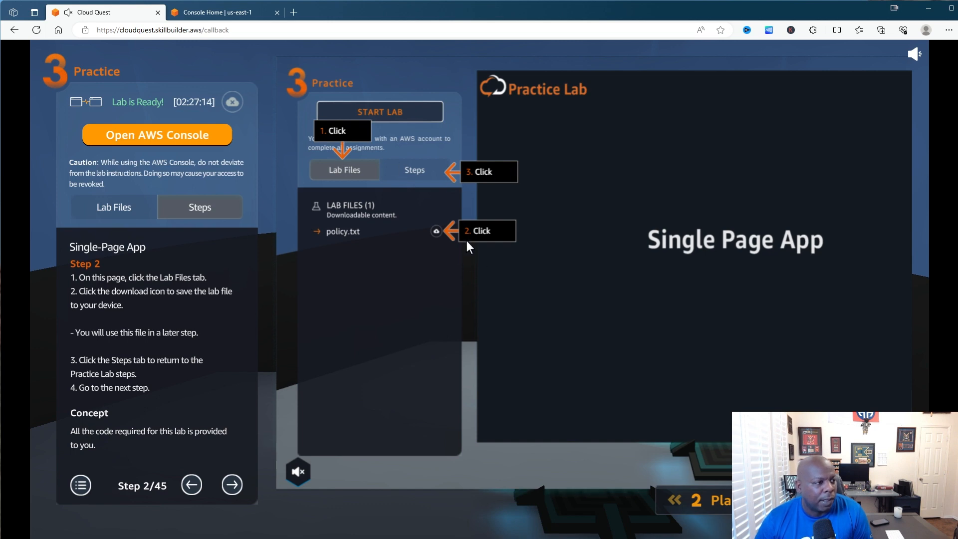
pyautogui.click(234, 482)
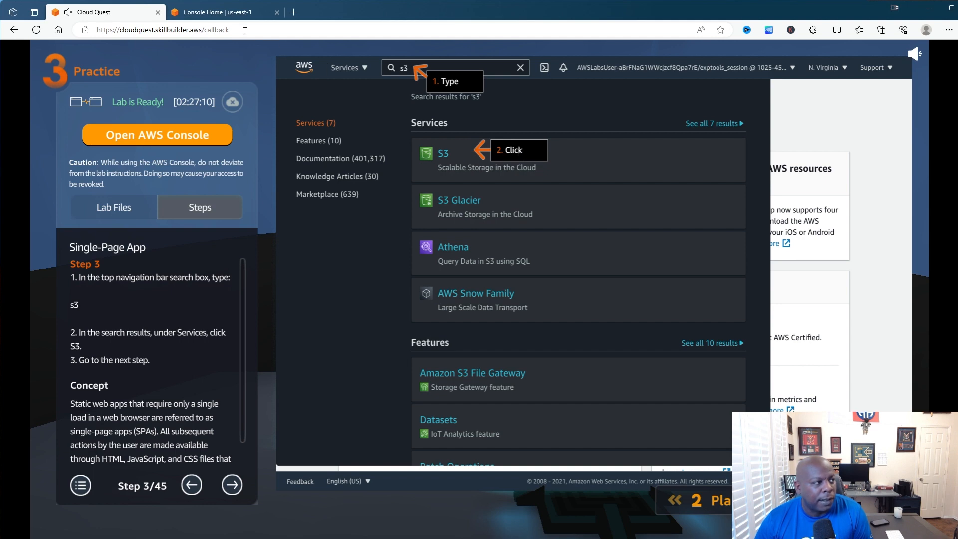
# Open the S3 service in the AWS console, and advance the Cloud Quest instructions to Step 4
pyautogui.click(220, 12)
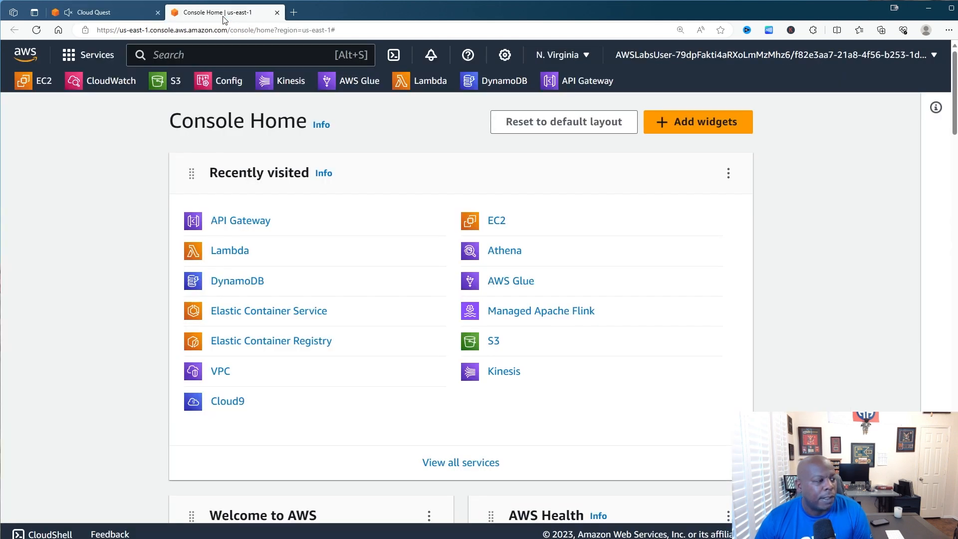
pyautogui.click(171, 88)
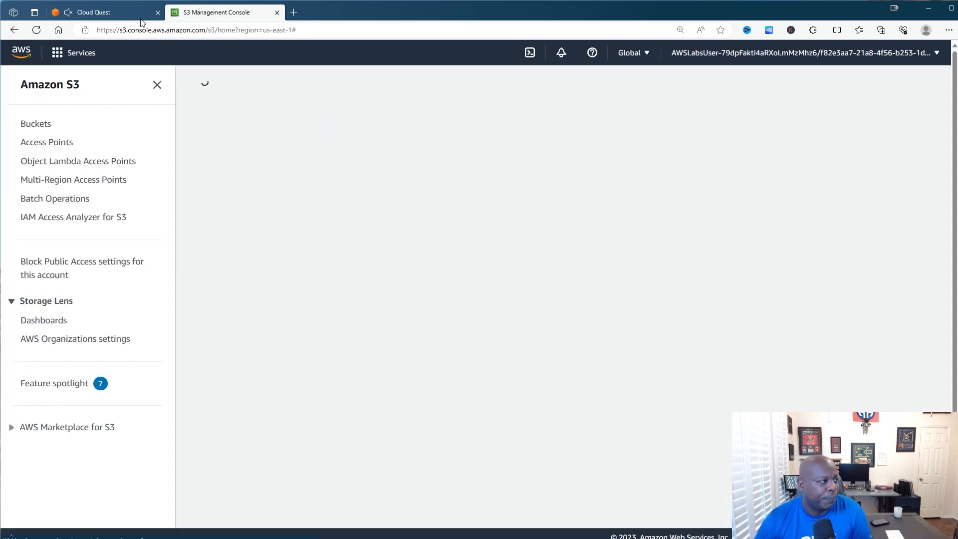
pyautogui.click(140, 19)
pyautogui.click(231, 483)
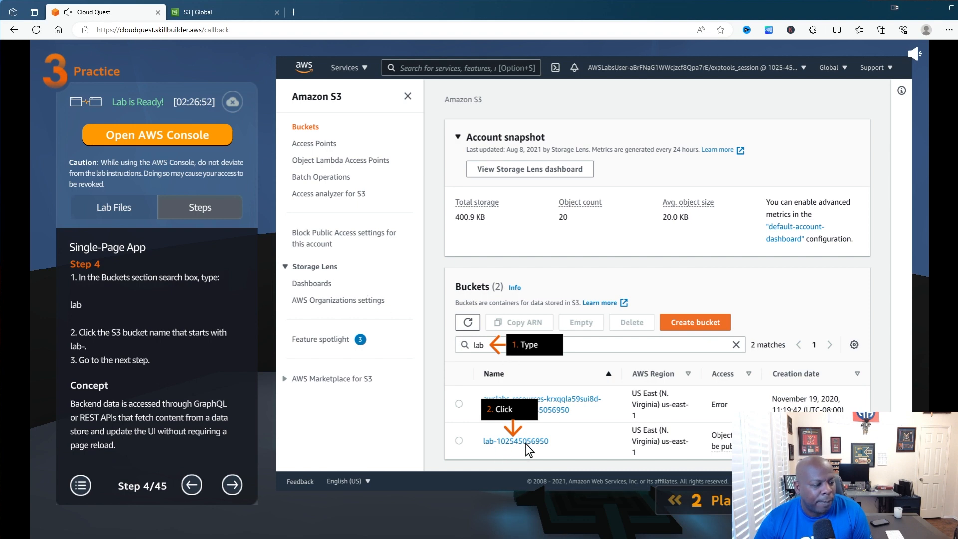
# Switch to the S3 console, filter the bucket list by "lab", and clear the filter again
pyautogui.click(214, 13)
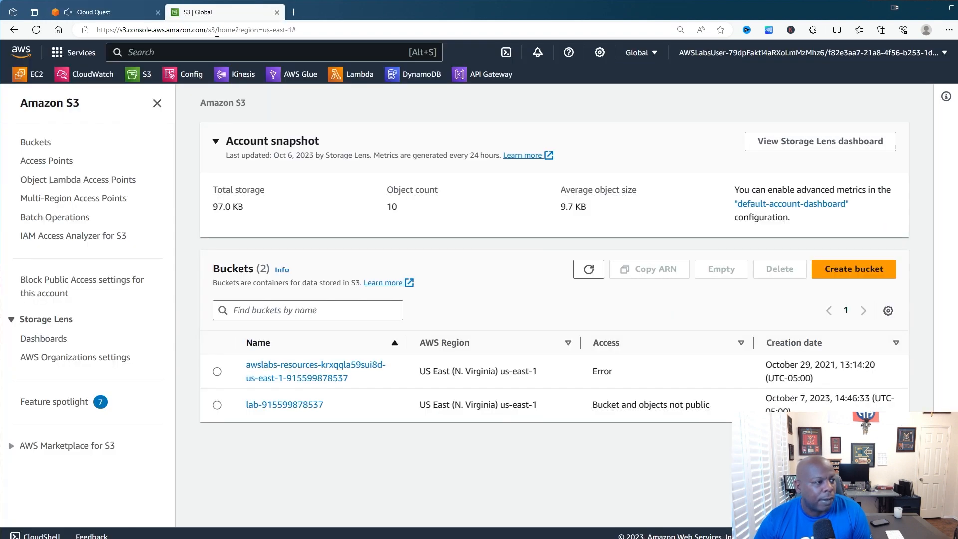
pyautogui.click(293, 313)
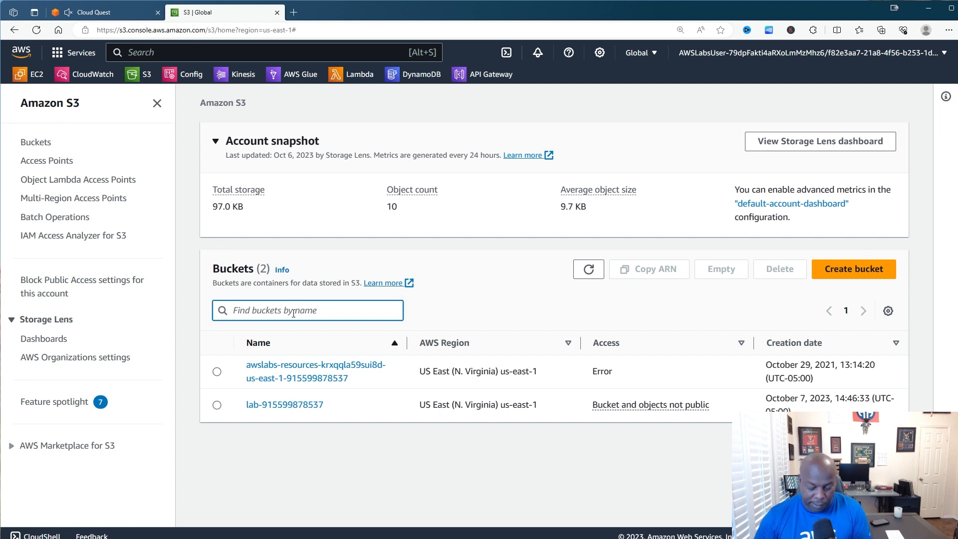
pyautogui.write('lab')
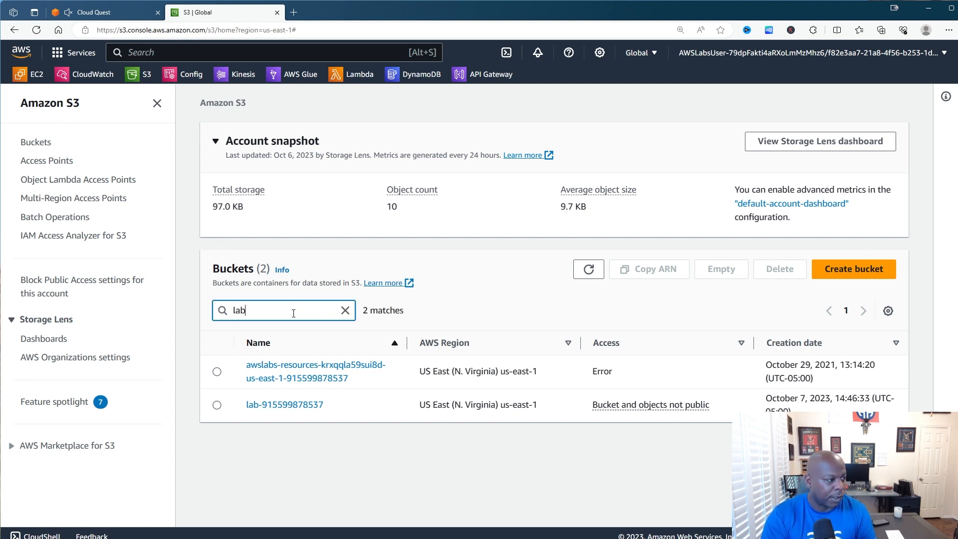
pyautogui.press('BackSpace')
pyautogui.press('BackSpace')
pyautogui.press('BackSpace')
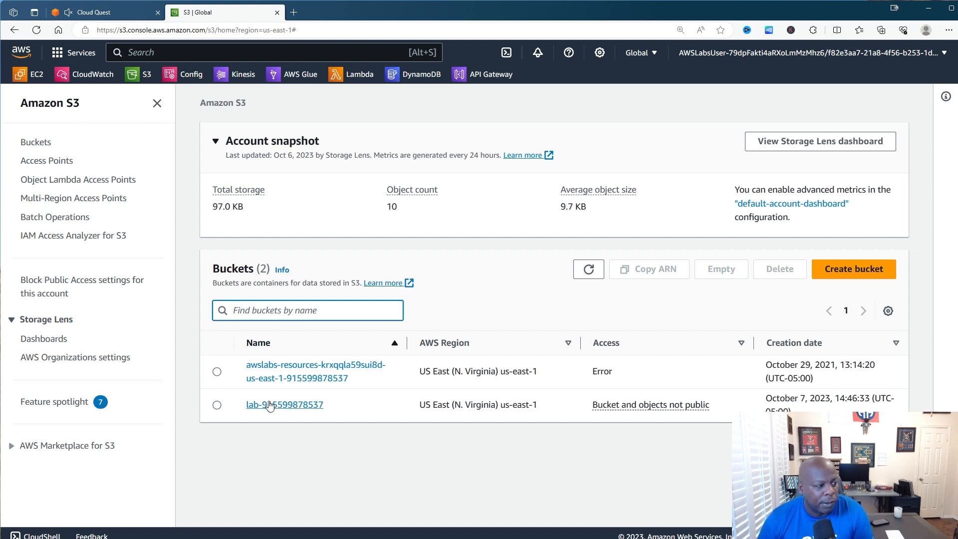
# Recheck the Step 4 instructions, open the S3 bucket whose name starts with "lab-", and examine its objects
pyautogui.click(111, 14)
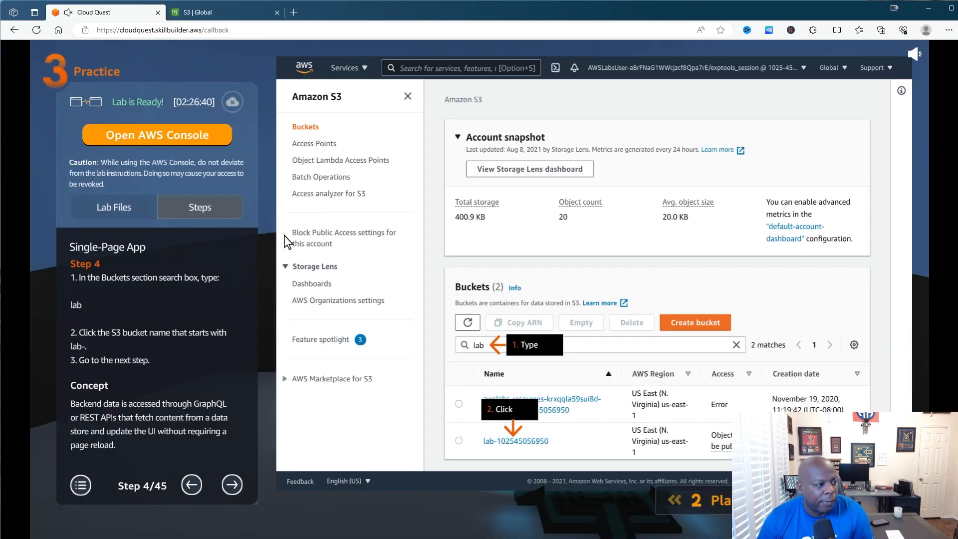
pyautogui.click(209, 12)
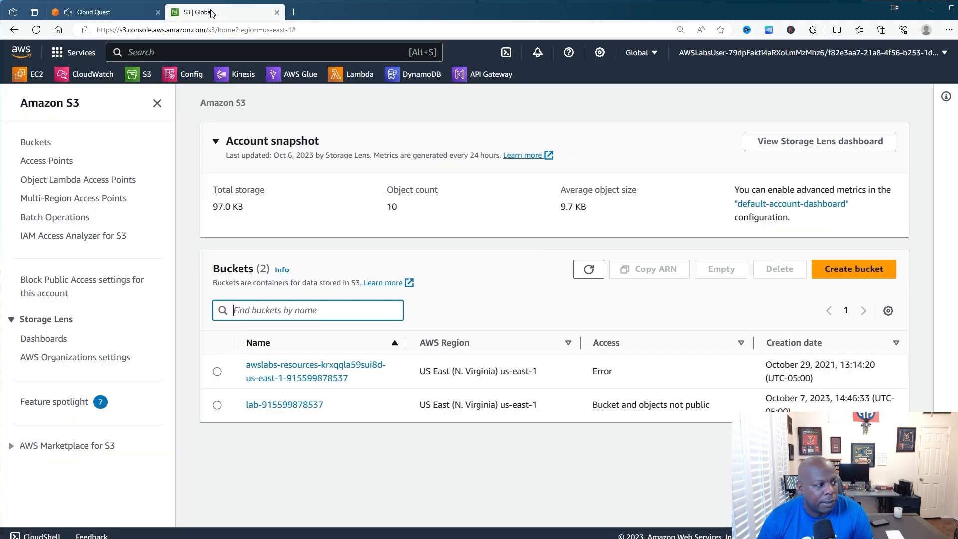
pyautogui.click(293, 405)
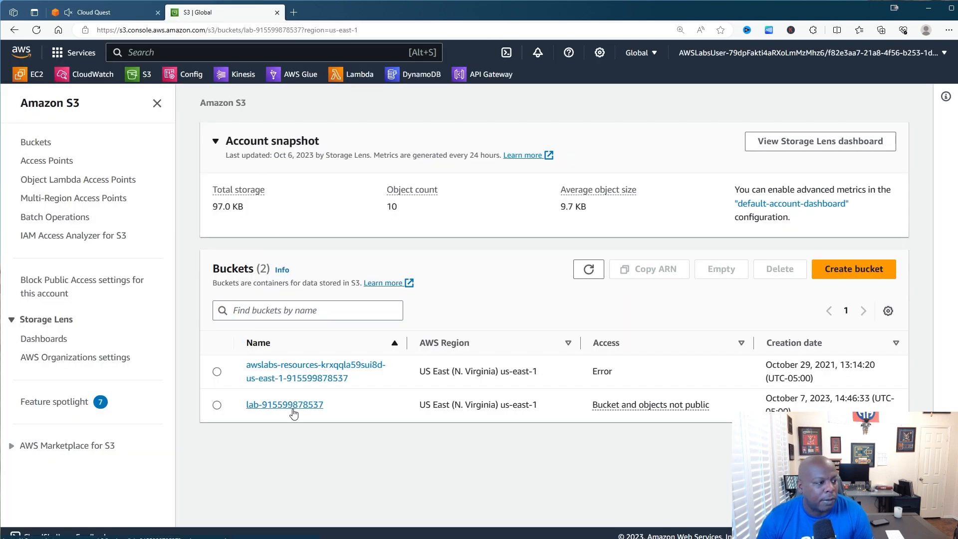
pyautogui.scroll(-10, 294, 413)
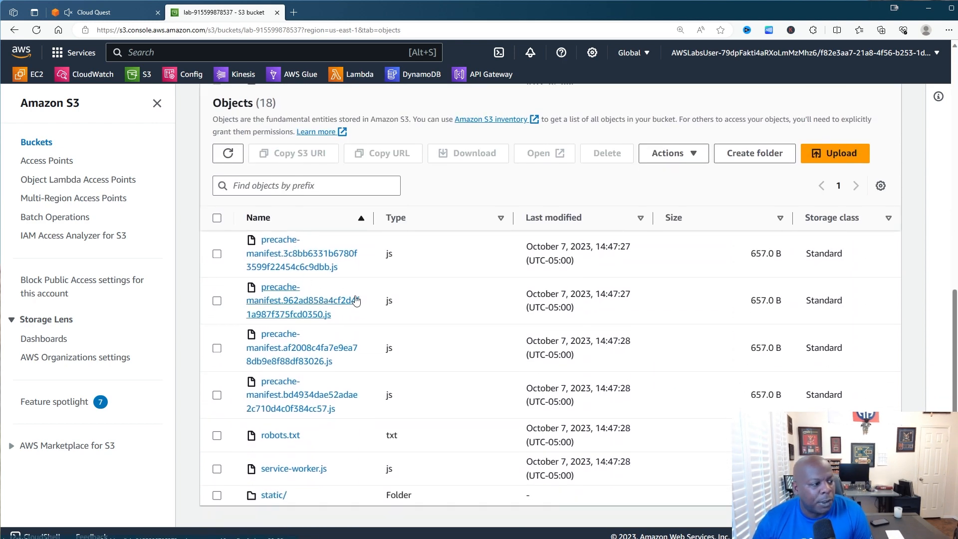
pyautogui.scroll(10, 325, 319)
pyautogui.scroll(-2, 342, 341)
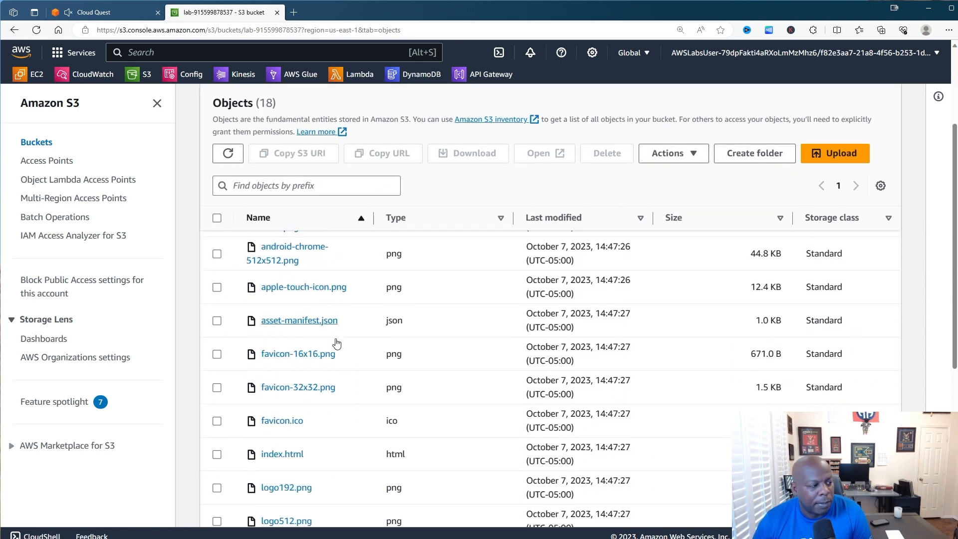
pyautogui.scroll(-4, 282, 397)
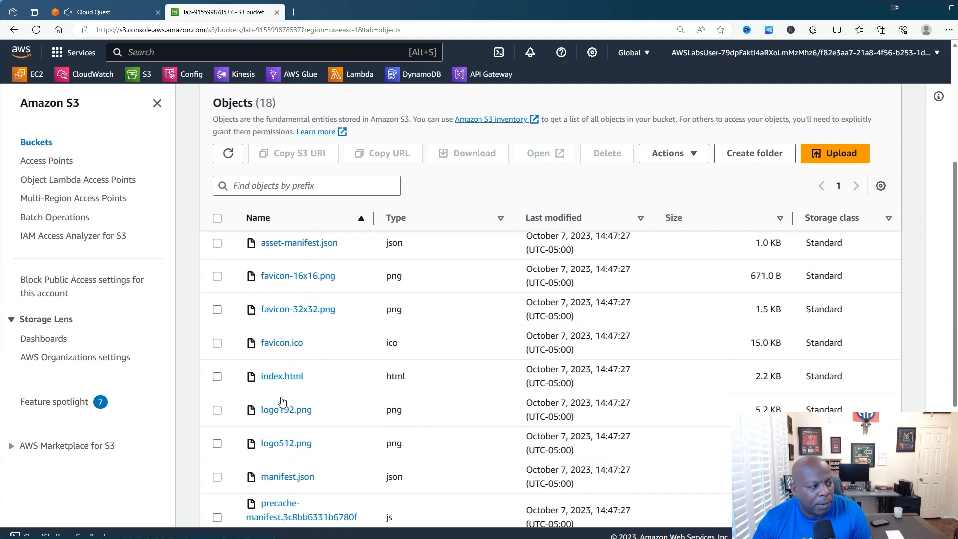
pyautogui.scroll(7, 282, 389)
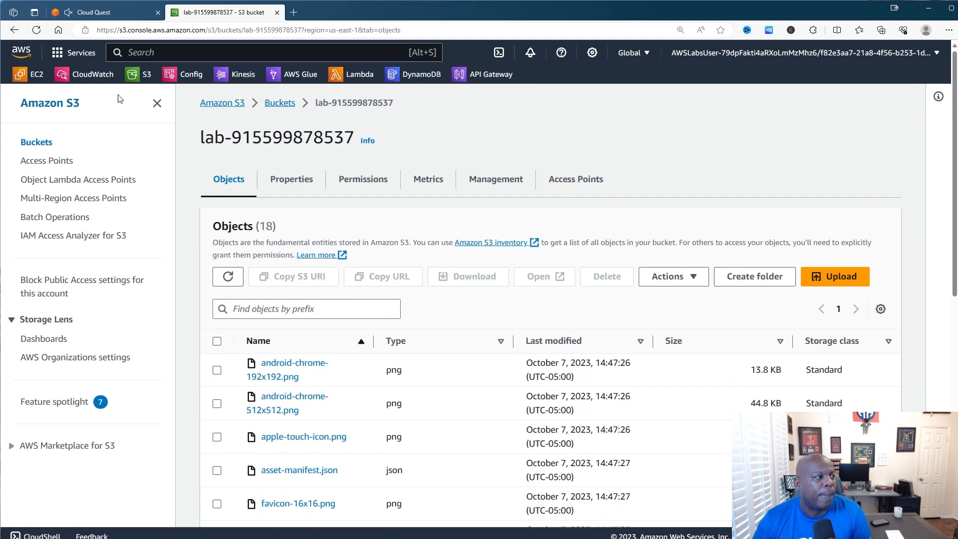
# Advance the Cloud Quest instructions to Step 5 and show the lab bucket's permissions in the S3 console
pyautogui.click(115, 13)
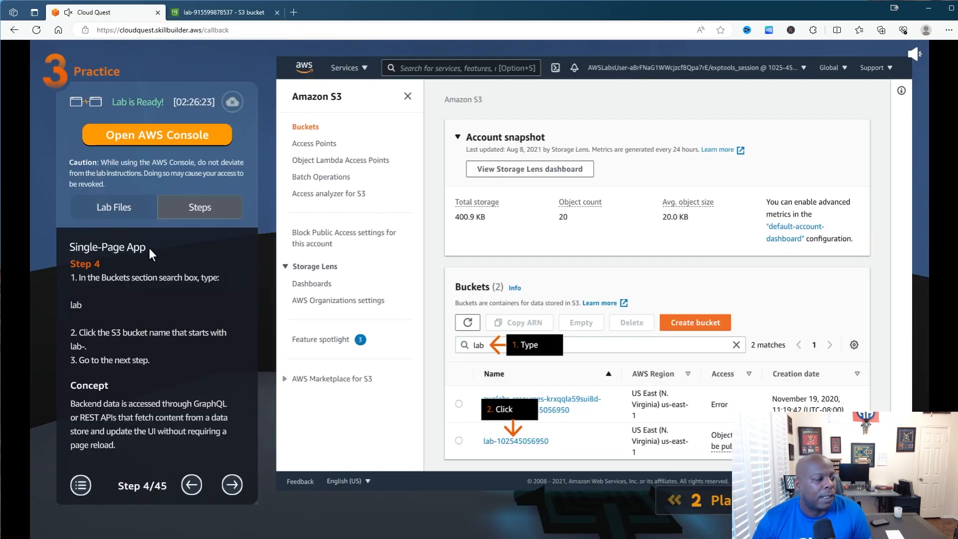
pyautogui.click(232, 484)
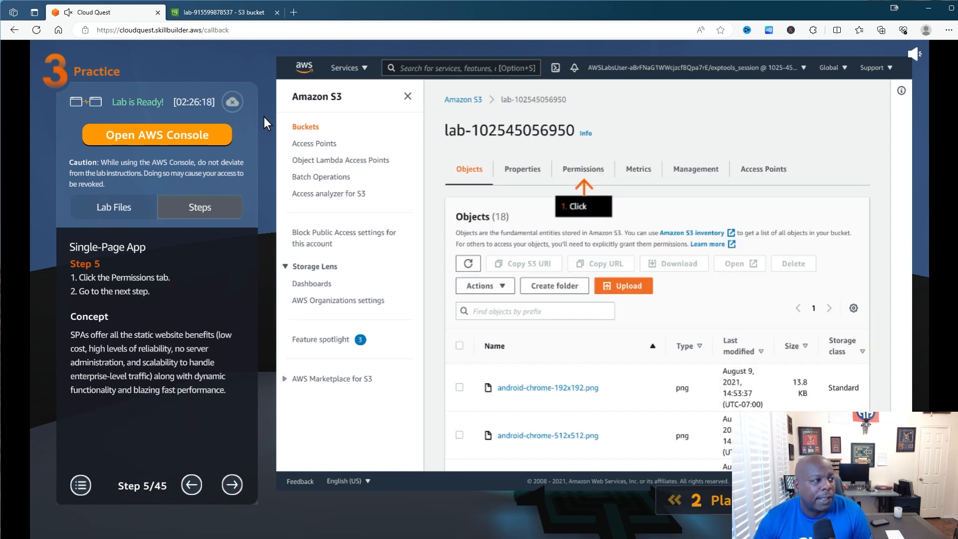
pyautogui.click(225, 14)
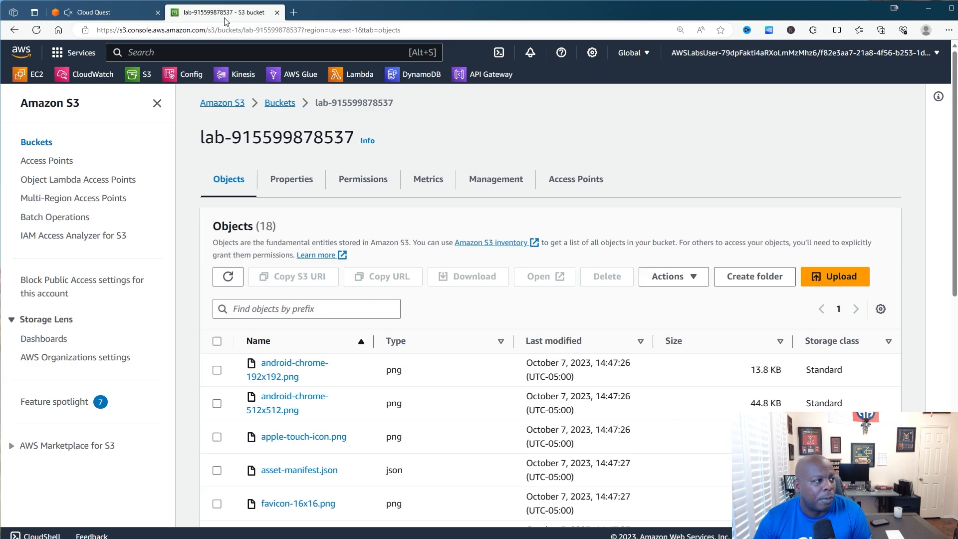
pyautogui.click(355, 185)
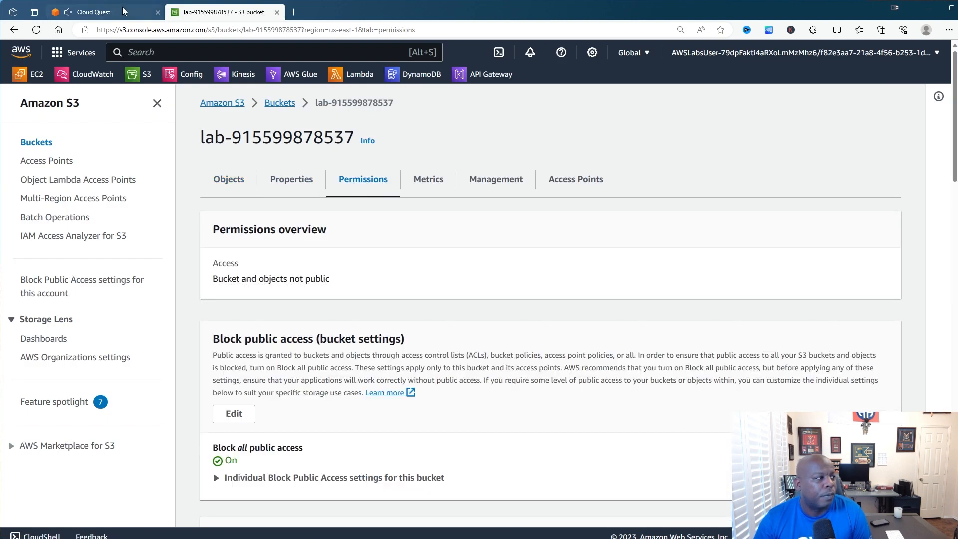
# Advance the Cloud Quest instructions to Step 6 and open the lab bucket's Block public access settings for editing
pyautogui.click(123, 11)
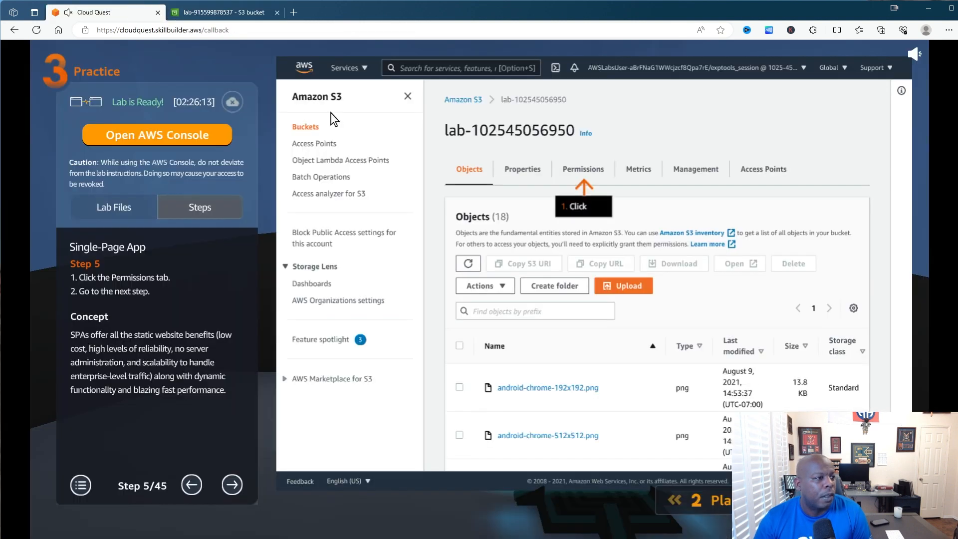
pyautogui.click(232, 484)
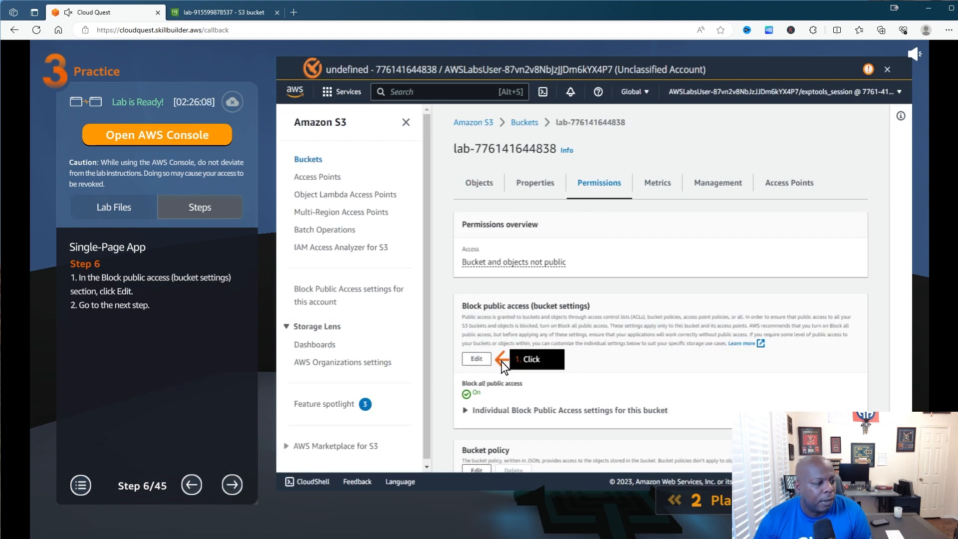
pyautogui.click(248, 14)
pyautogui.click(234, 413)
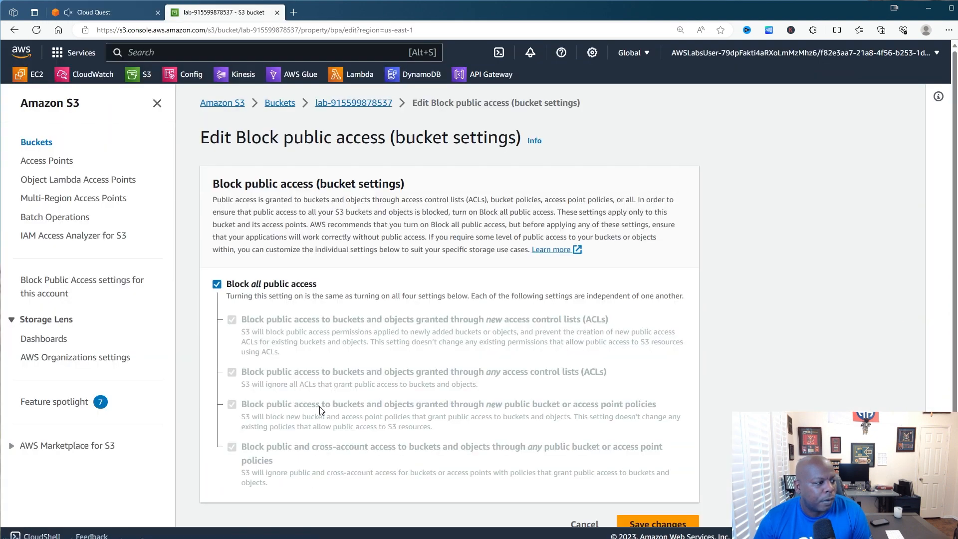
pyautogui.scroll(-1, 273, 291)
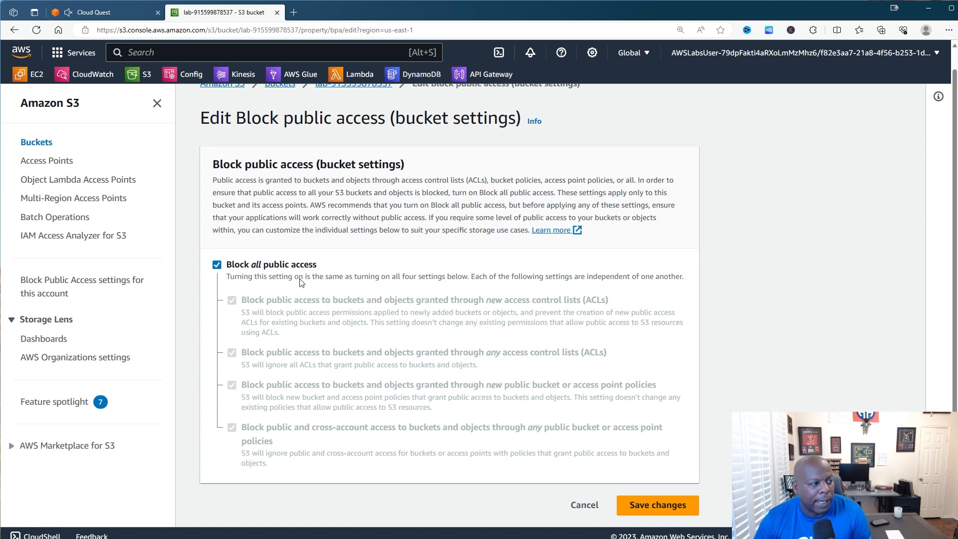
# Advance the Cloud Quest instructions to Step 7, turn off Block all public access for the lab bucket, and save it by entering "confirm"
pyautogui.click(122, 16)
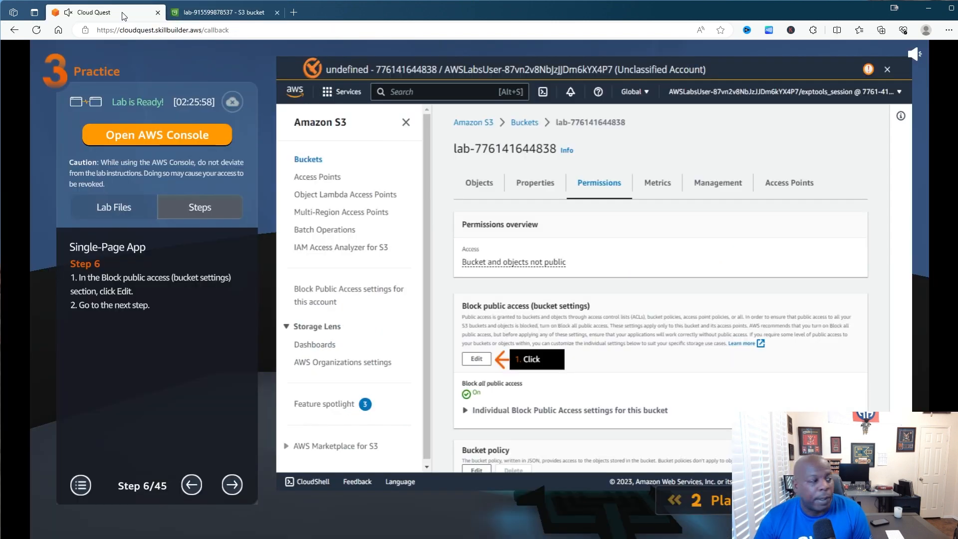
pyautogui.click(228, 485)
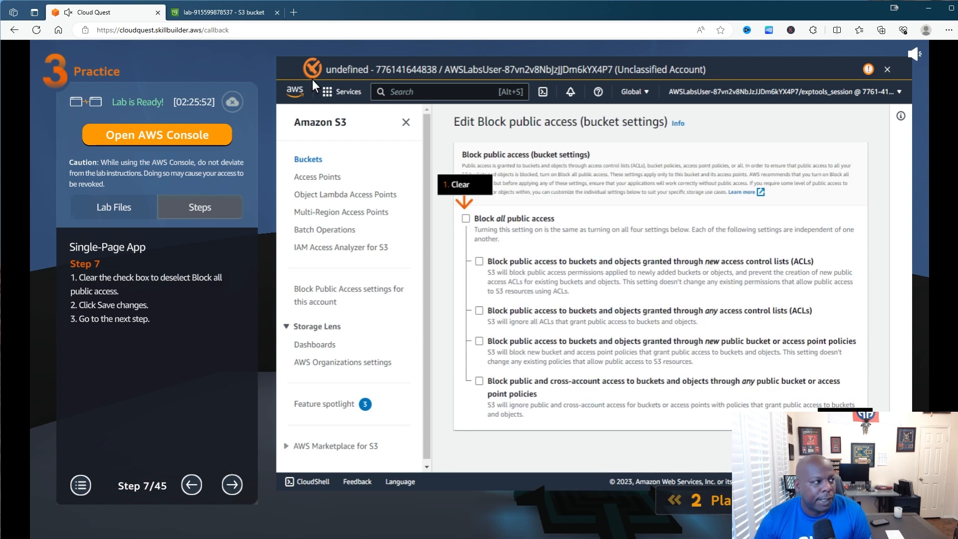
pyautogui.click(225, 12)
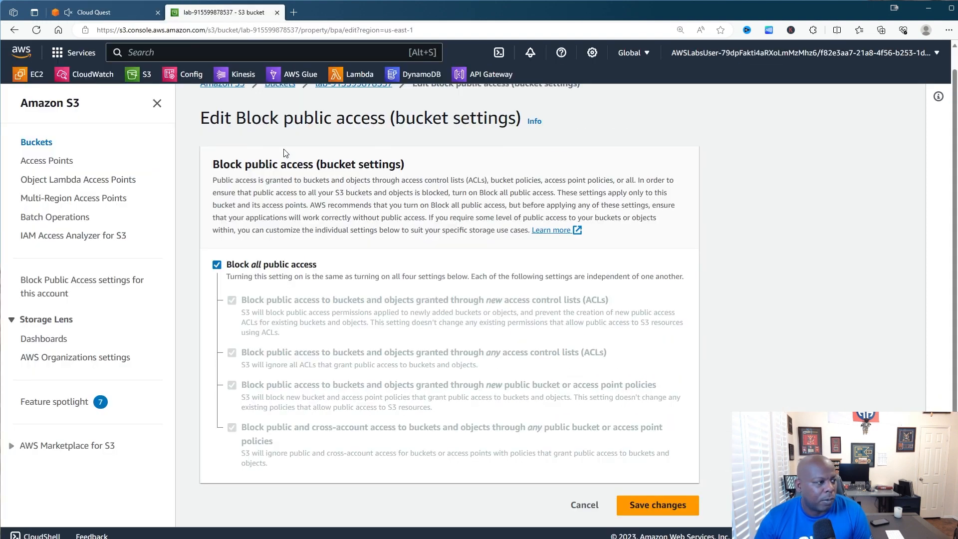
pyautogui.click(218, 266)
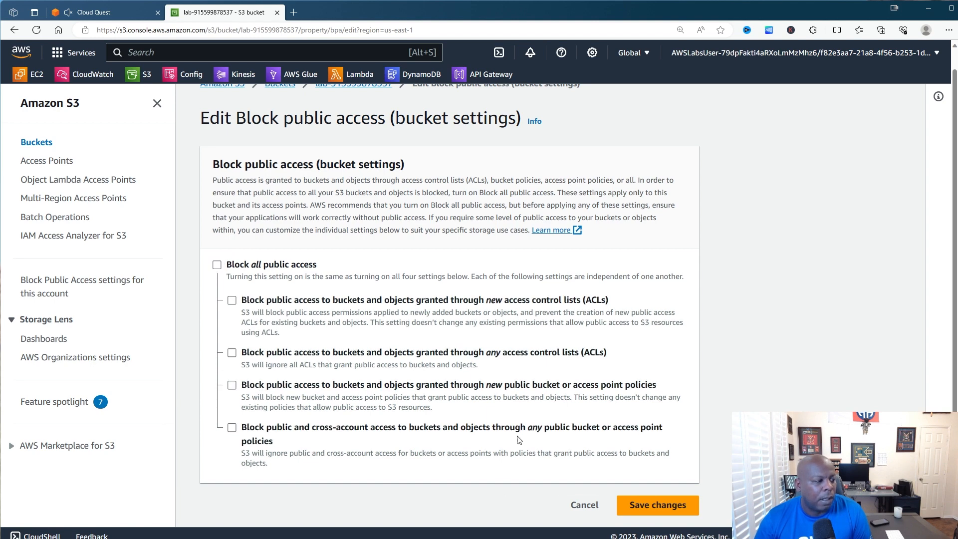
pyautogui.click(649, 507)
pyautogui.click(399, 337)
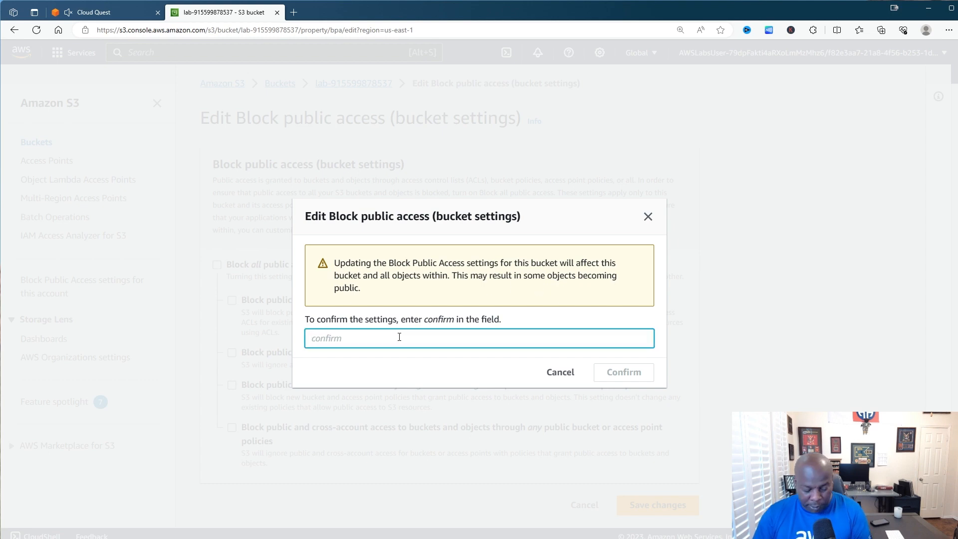
pyautogui.write('confirm')
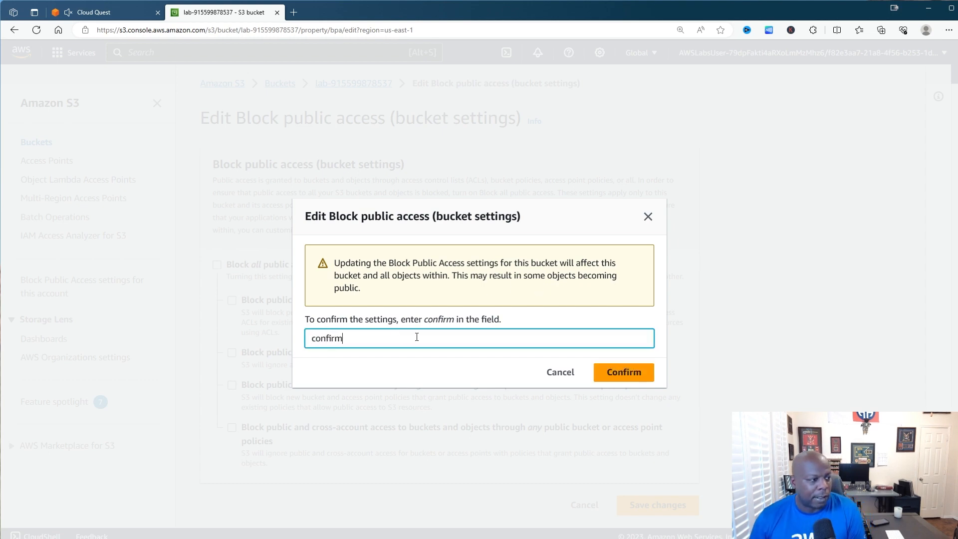
pyautogui.click(627, 381)
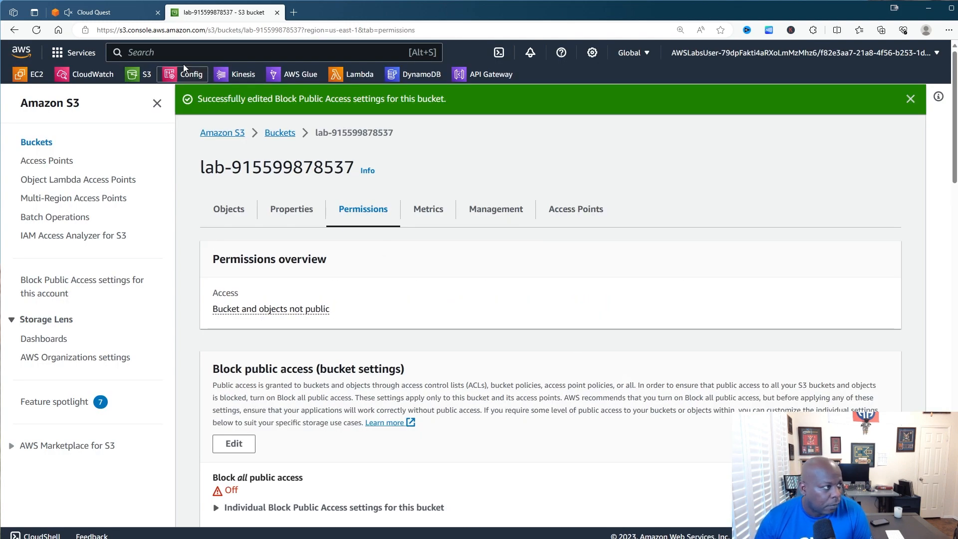
# Return to the Cloud Quest tab and advance the Single-Page App instructions to Step 9
pyautogui.click(132, 12)
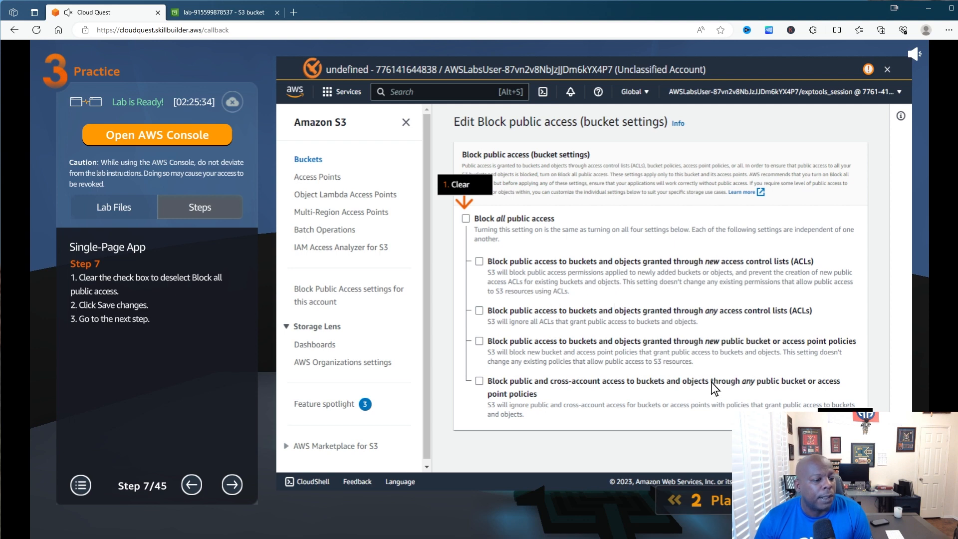
pyautogui.click(230, 485)
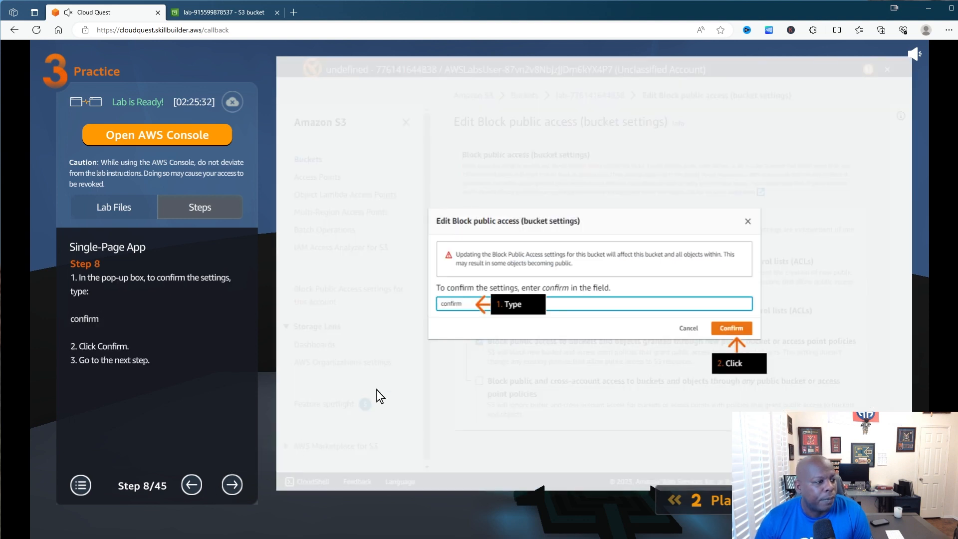
pyautogui.click(231, 484)
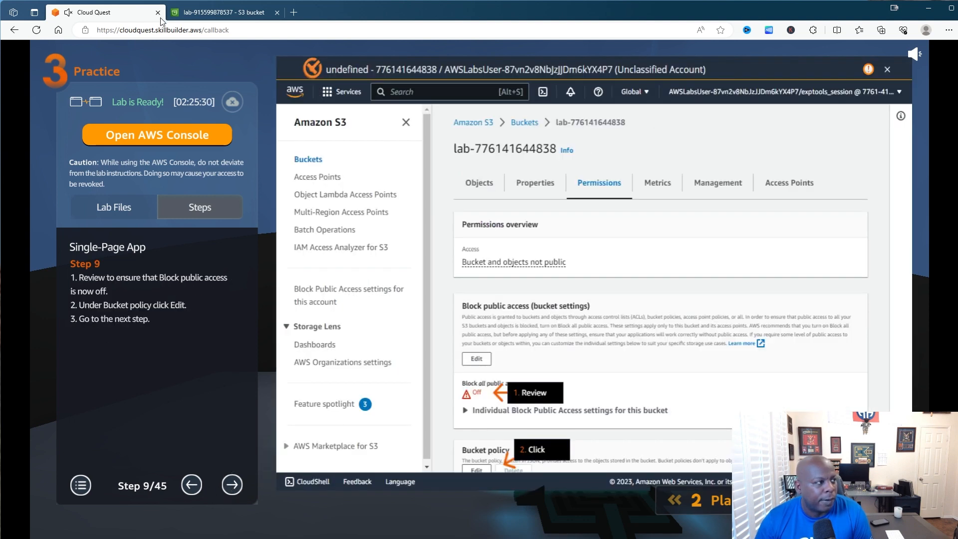
# Review the lab bucket's Block all public access status in the S3 console and dismiss the success banner
pyautogui.click(203, 11)
pyautogui.click(136, 13)
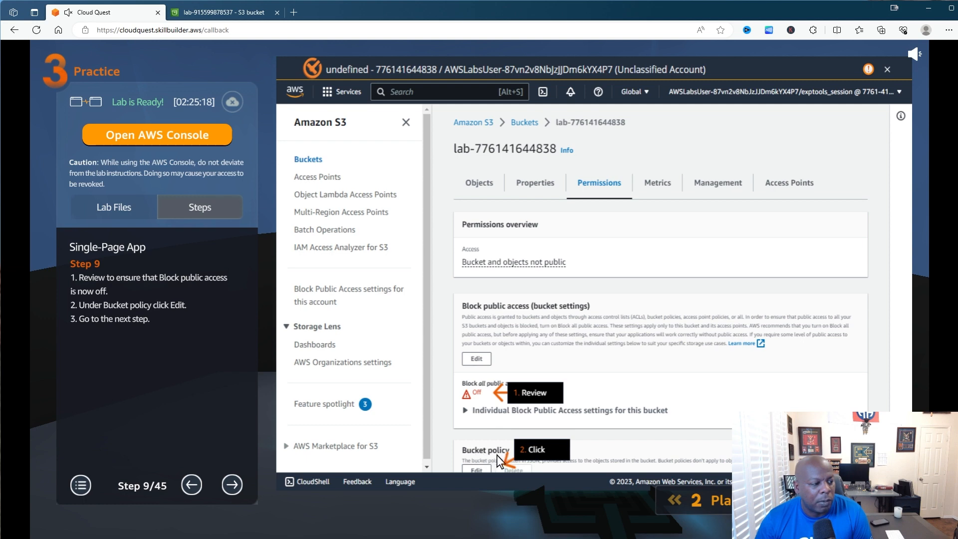
pyautogui.click(235, 18)
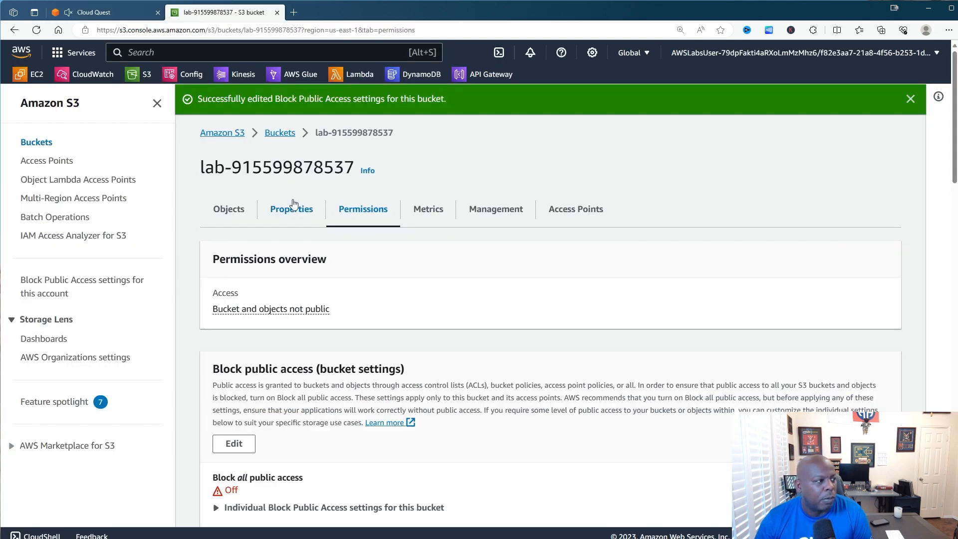
pyautogui.scroll(-2, 290, 225)
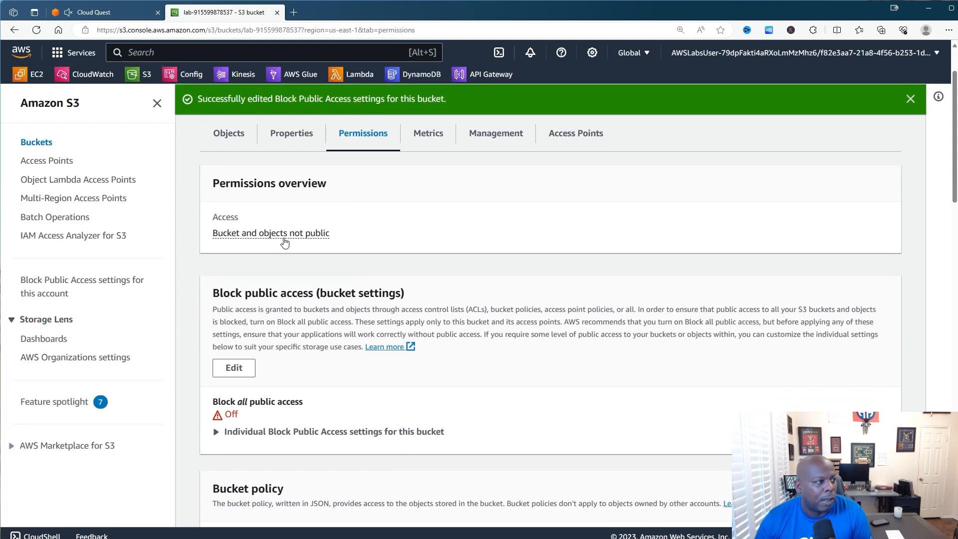
pyautogui.click(909, 101)
pyautogui.scroll(-2, 294, 292)
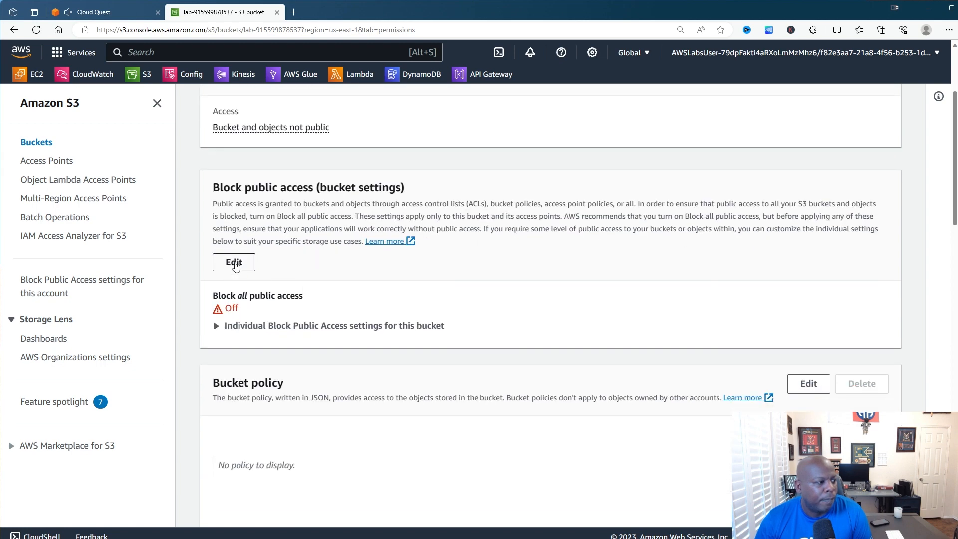
pyautogui.scroll(-4, 235, 266)
pyautogui.scroll(2, 235, 261)
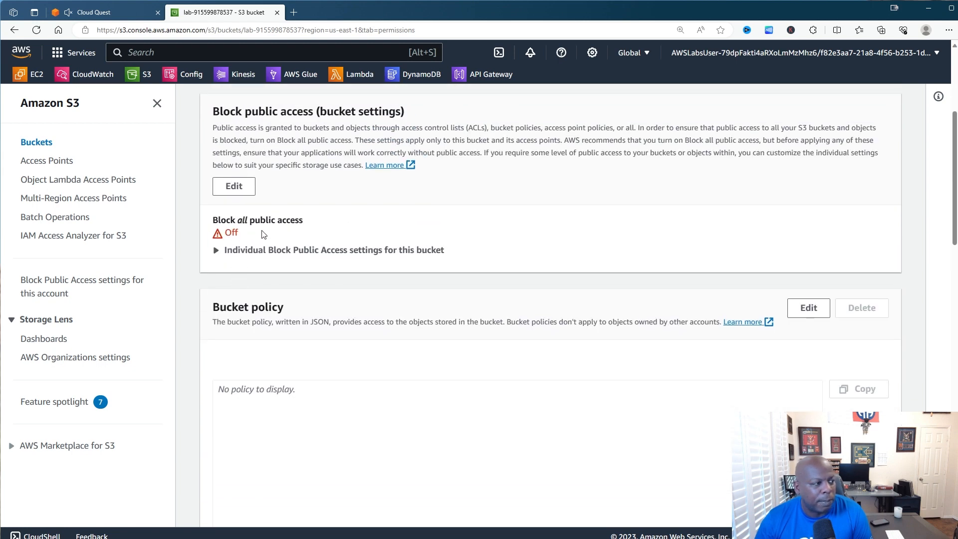
# Recheck the Step 9 instructions, open the lab bucket's policy for editing, and look over the policy editor
pyautogui.click(124, 18)
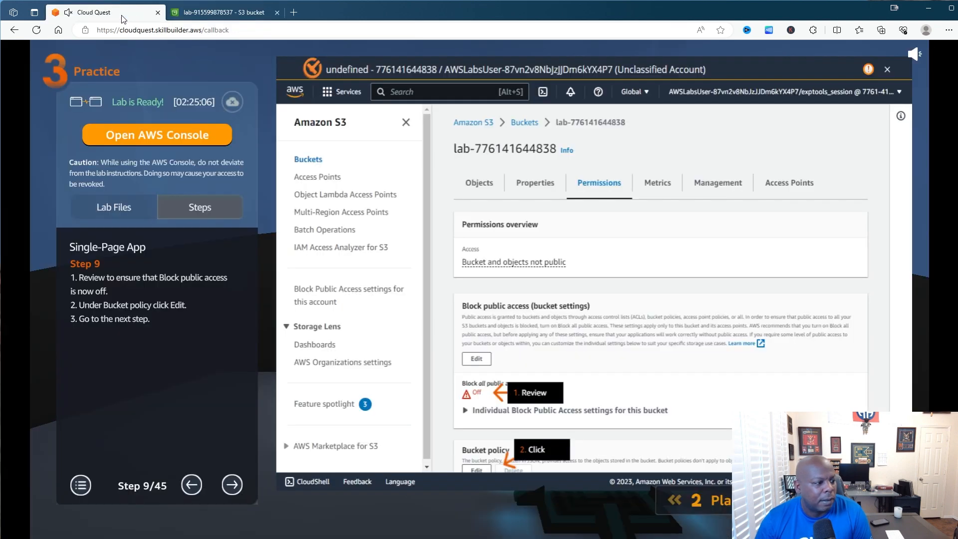
pyautogui.click(212, 13)
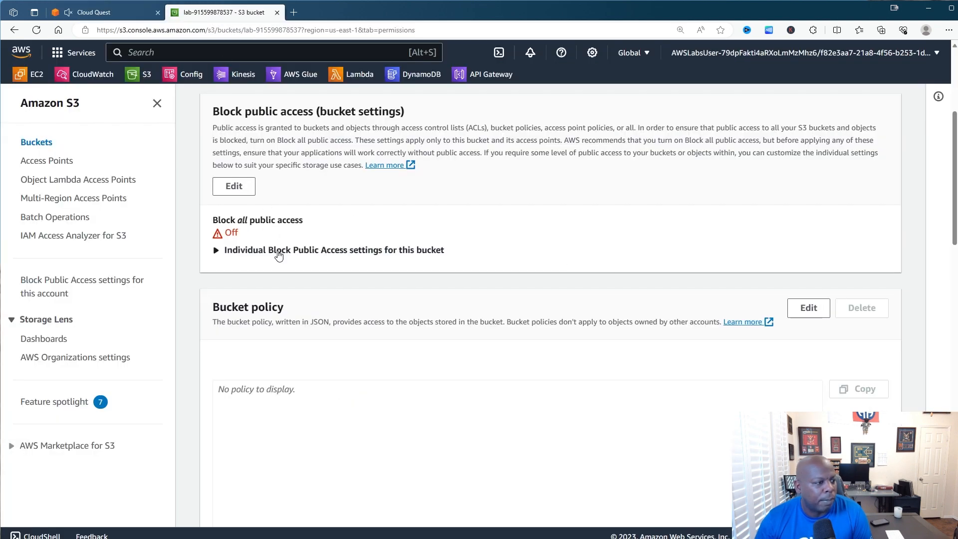
pyautogui.click(801, 316)
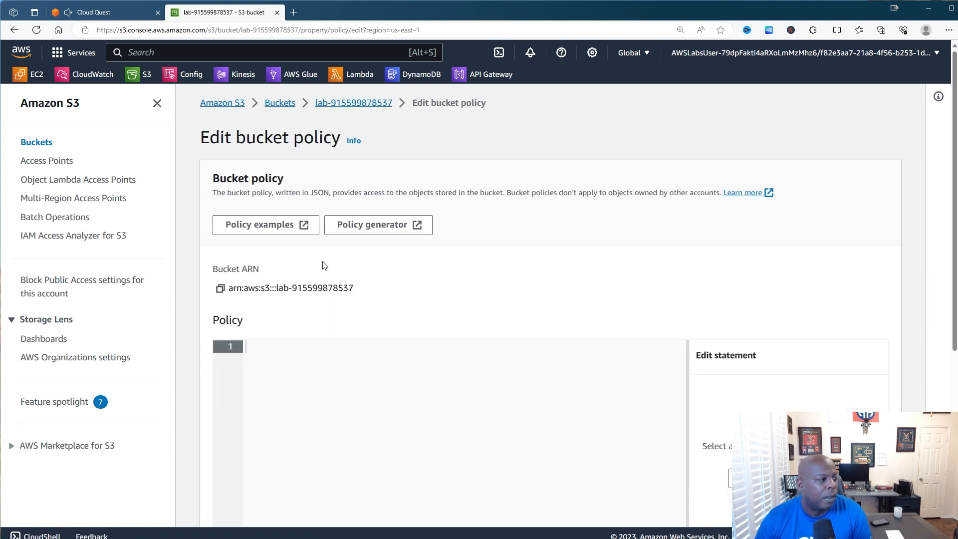
pyautogui.scroll(-3, 436, 283)
pyautogui.scroll(-3, 436, 283)
pyautogui.scroll(3, 404, 276)
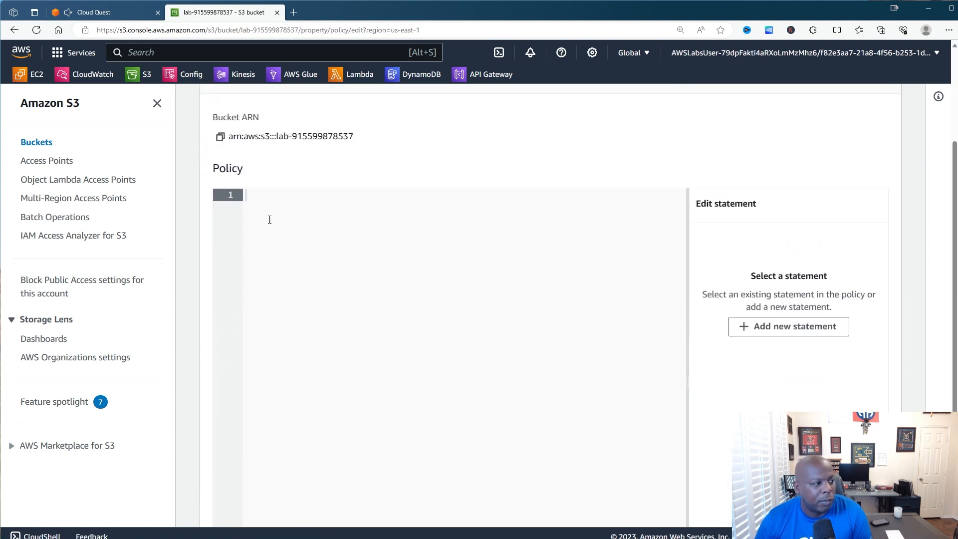
pyautogui.scroll(-3, 287, 295)
pyautogui.scroll(6, 288, 309)
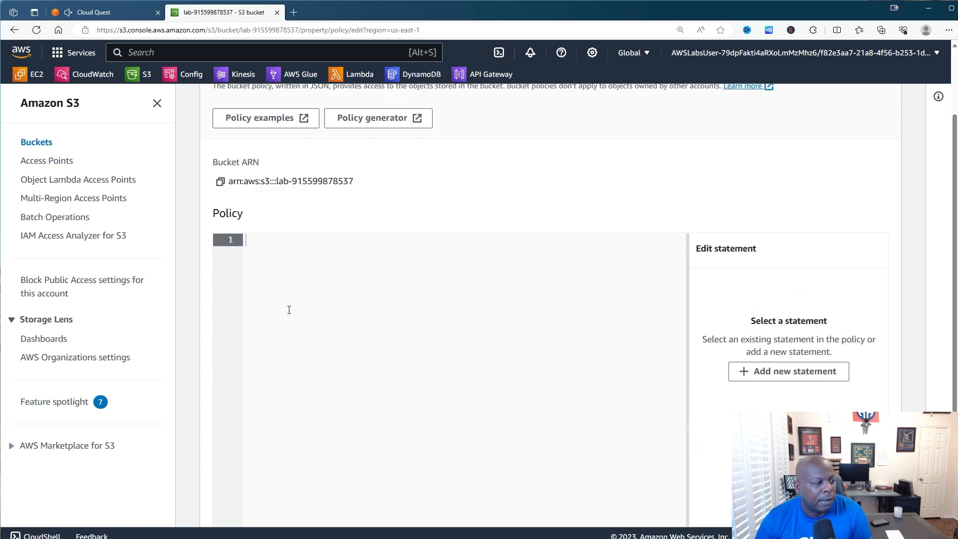
# Advance the Cloud Quest instructions to Step 10 and copy the lab bucket's ARN from the Edit bucket policy page
pyautogui.click(114, 14)
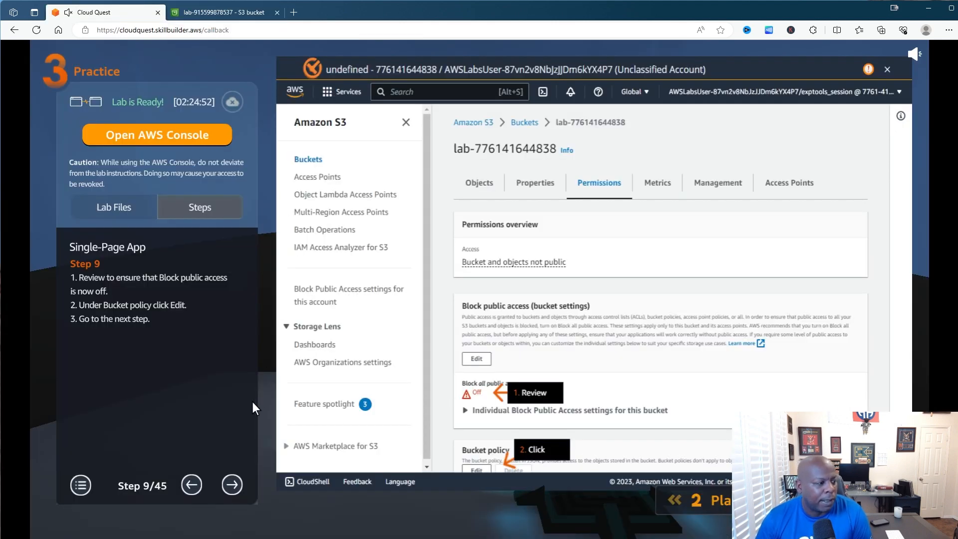
pyautogui.click(233, 482)
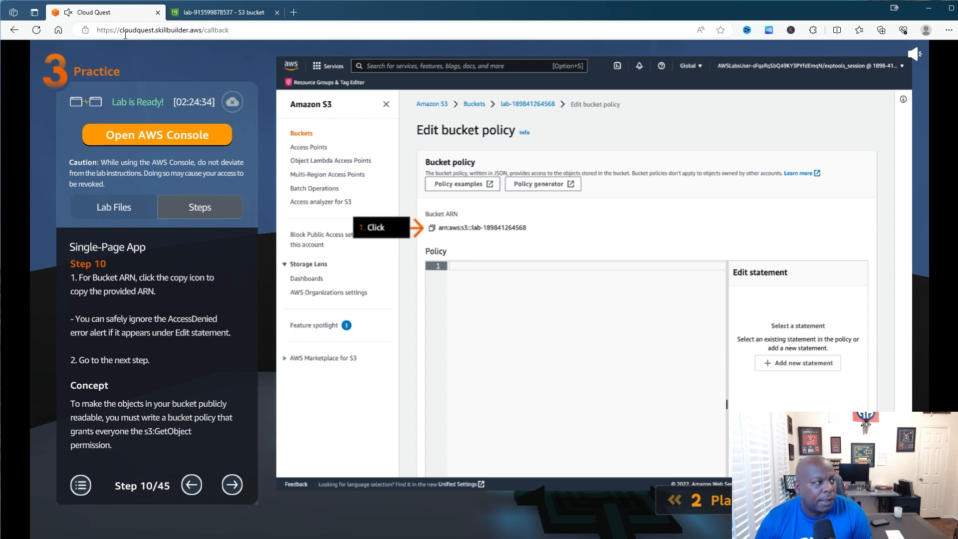
pyautogui.click(235, 15)
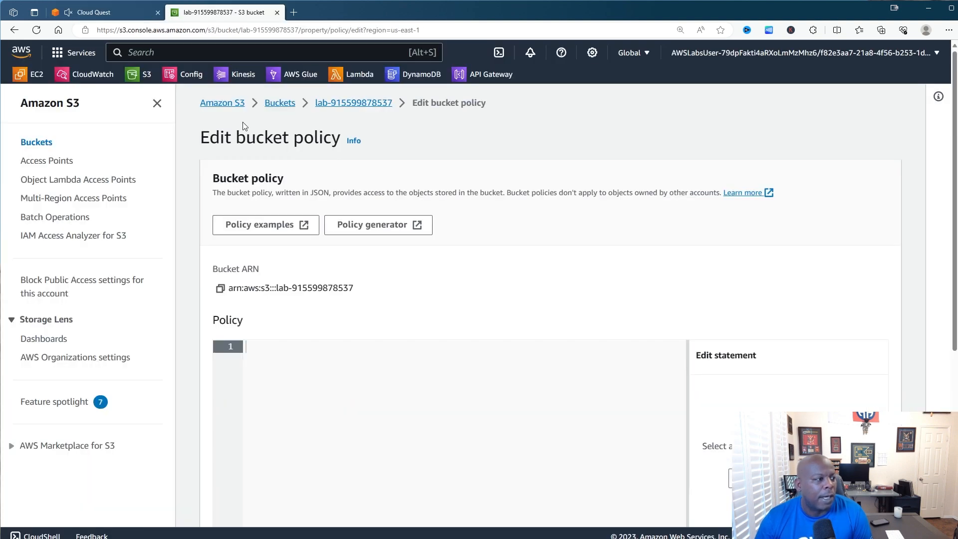
pyautogui.click(220, 288)
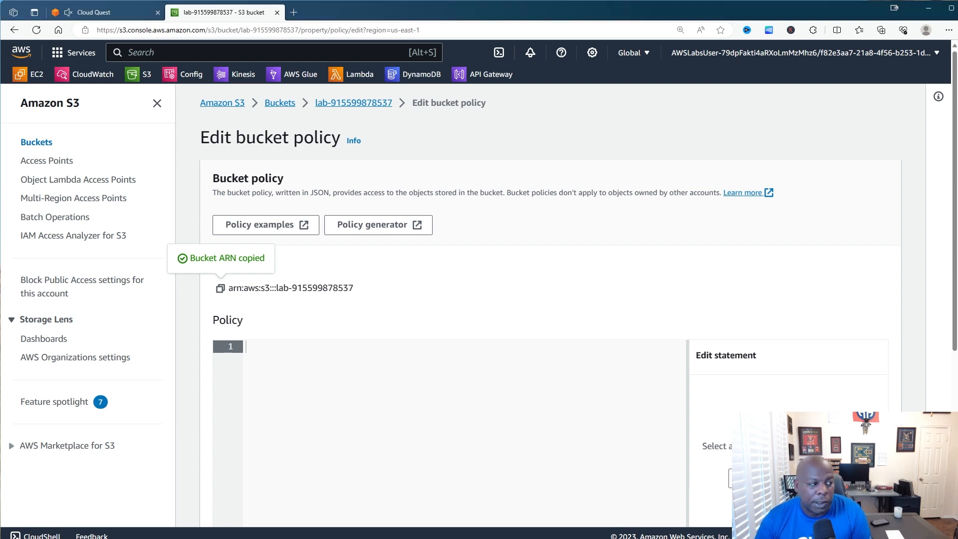
# Advance the Cloud Quest instructions to Step 11 and read how policy.txt must be revised with the bucket ARN
pyautogui.click(129, 16)
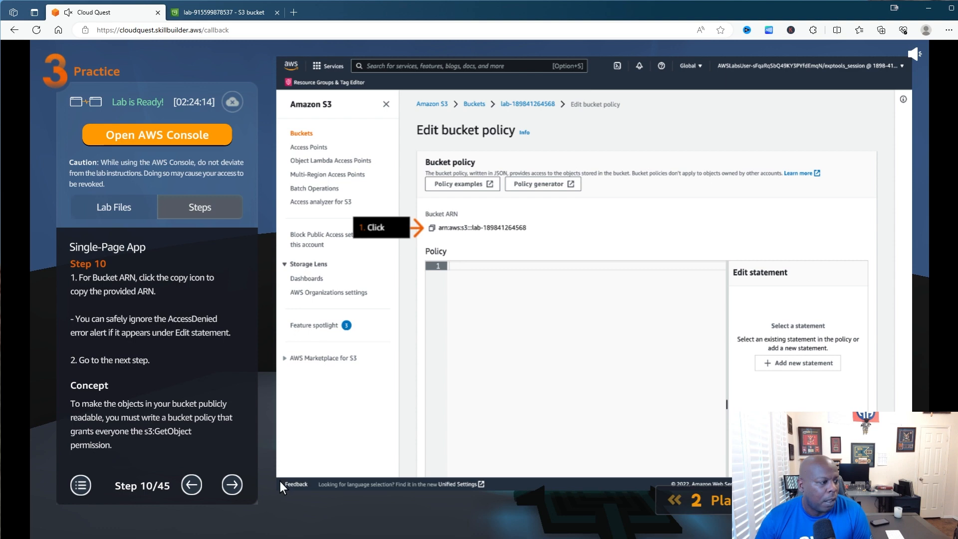
pyautogui.click(238, 481)
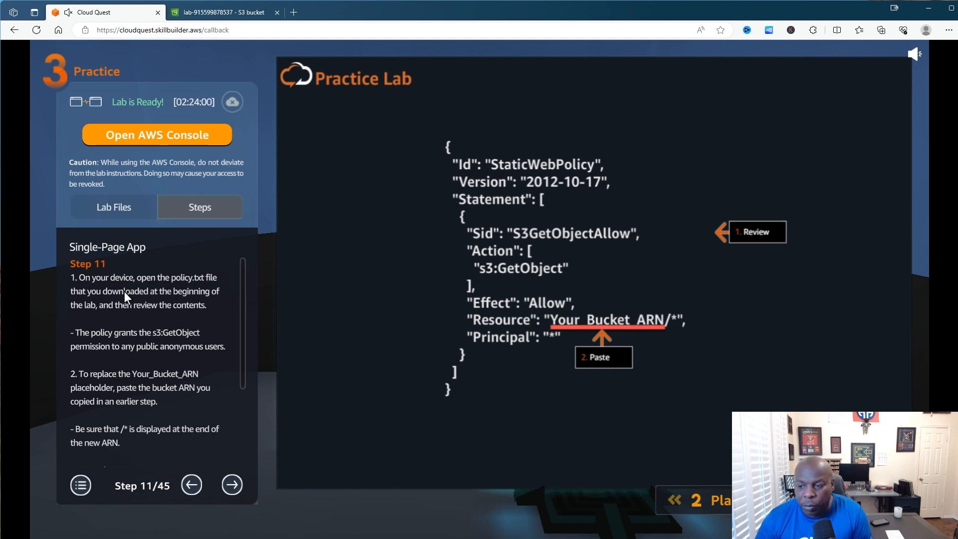
pyautogui.scroll(-1, 115, 274)
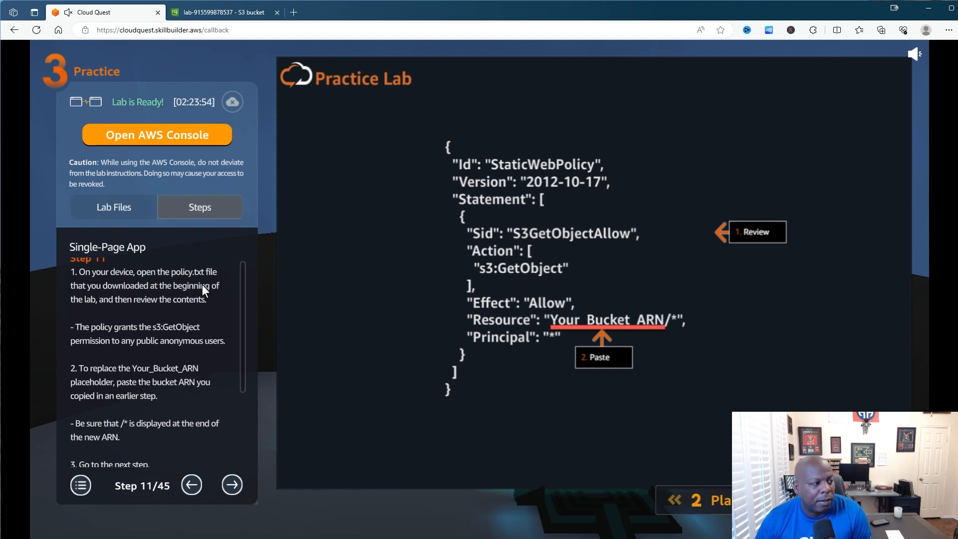
pyautogui.scroll(-2, 147, 322)
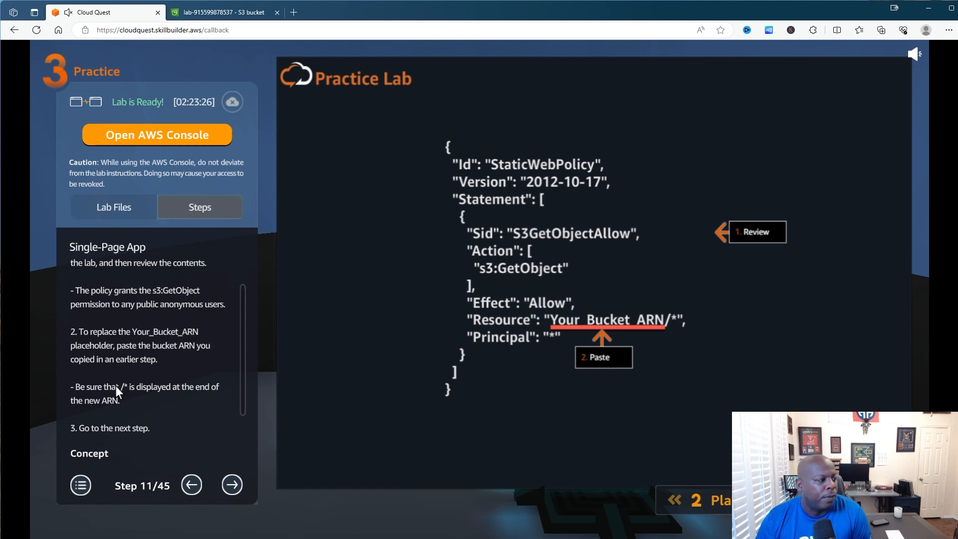
pyautogui.scroll(-1, 113, 386)
pyautogui.scroll(-1, 88, 385)
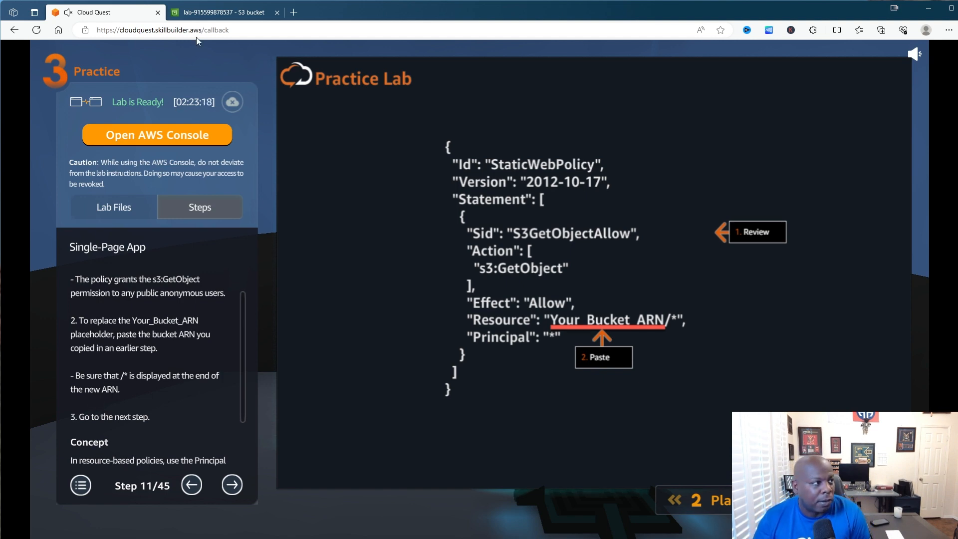
pyautogui.click(221, 12)
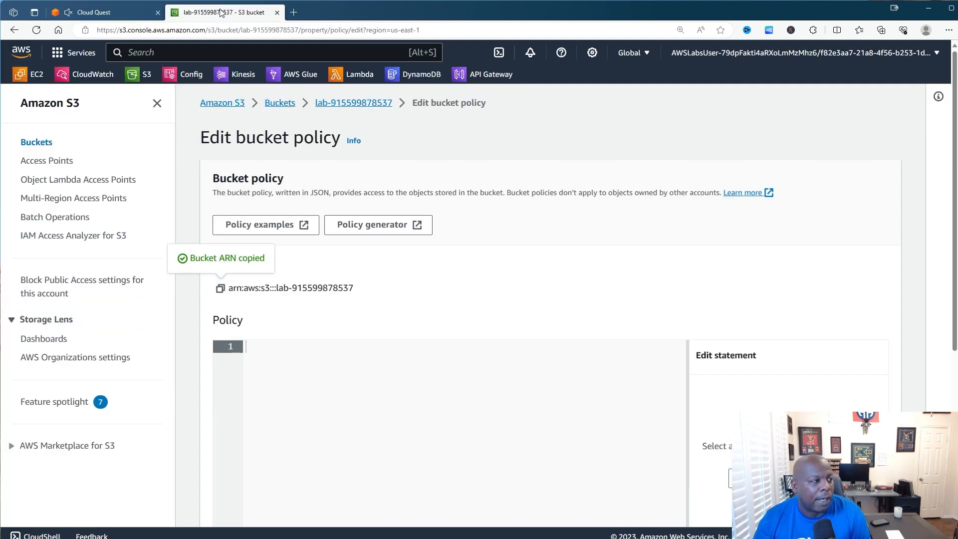
pyautogui.click(118, 10)
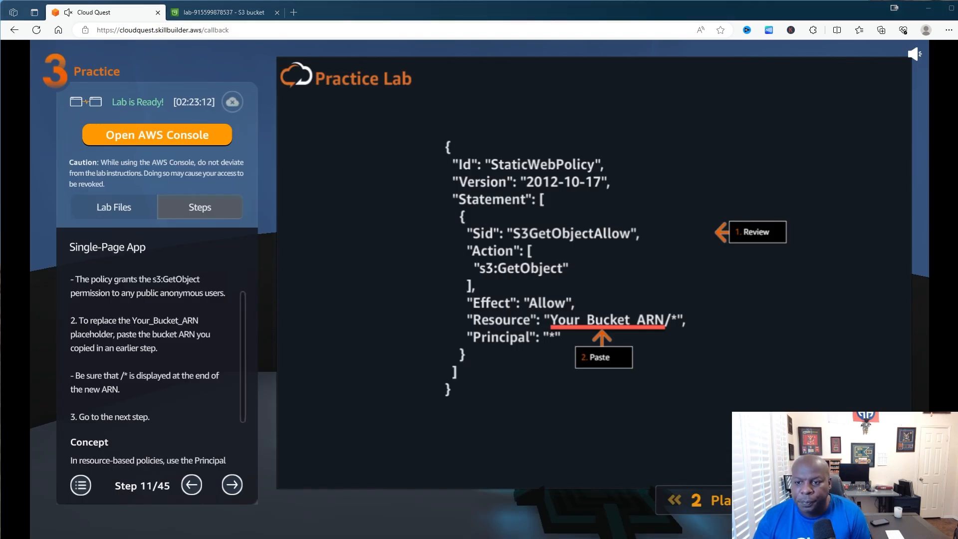
# In the policy file in Notepad, replace the Your_Bucket_ARN placeholder with the copied lab bucket ARN, keeping /* at its end
pyautogui.moveTo(957, 125); pyautogui.dragTo(524, 72)
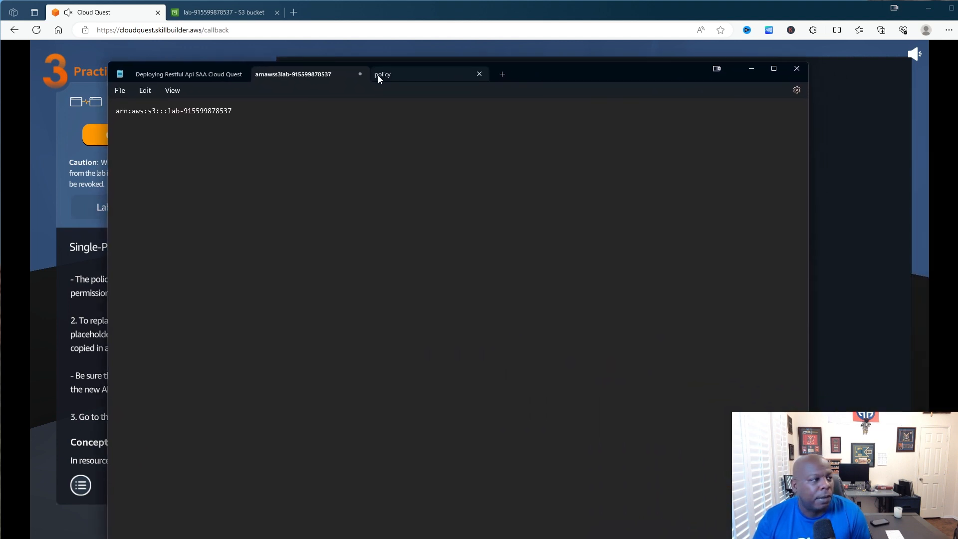
pyautogui.click(402, 73)
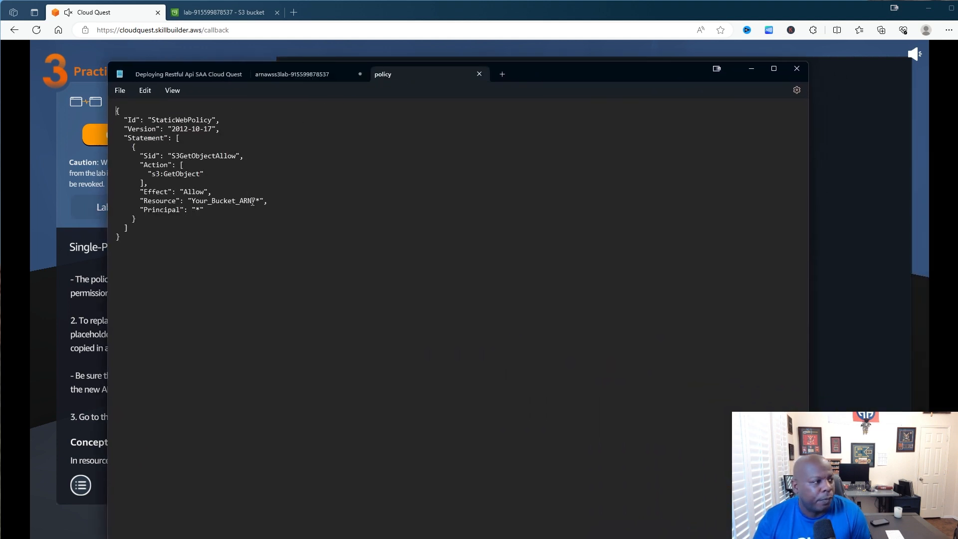
pyautogui.press('BackSpace')
pyautogui.press('BackSpace')
pyautogui.press('BackSpace')
pyautogui.press('BackSpace')
pyautogui.press('BackSpace')
pyautogui.press('BackSpace')
pyautogui.press('BackSpace')
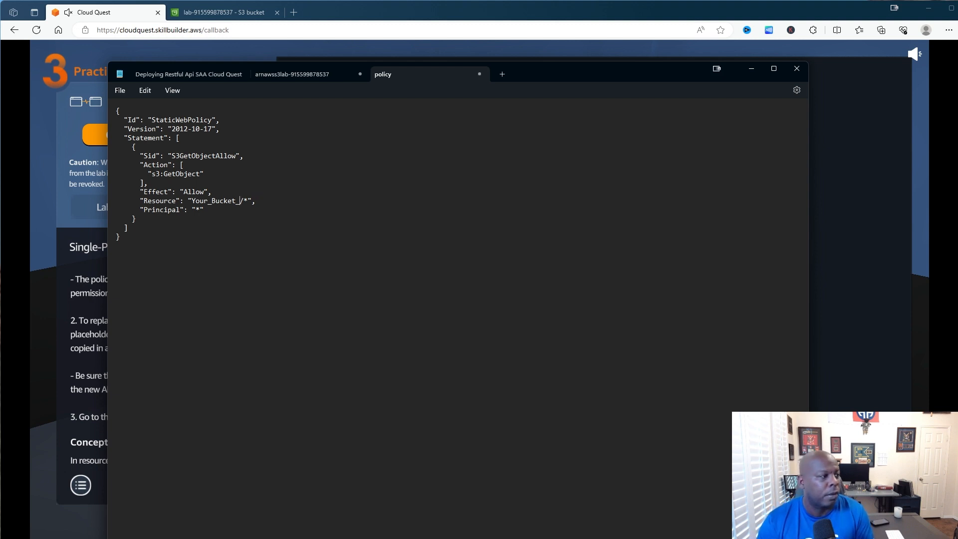
pyautogui.press('BackSpace')
pyautogui.press('BackSpace')
pyautogui.press('BackSpace')
pyautogui.press('BackSpace')
pyautogui.press('BackSpace')
pyautogui.press('BackSpace')
pyautogui.press('BackSpace')
pyautogui.press('BackSpace')
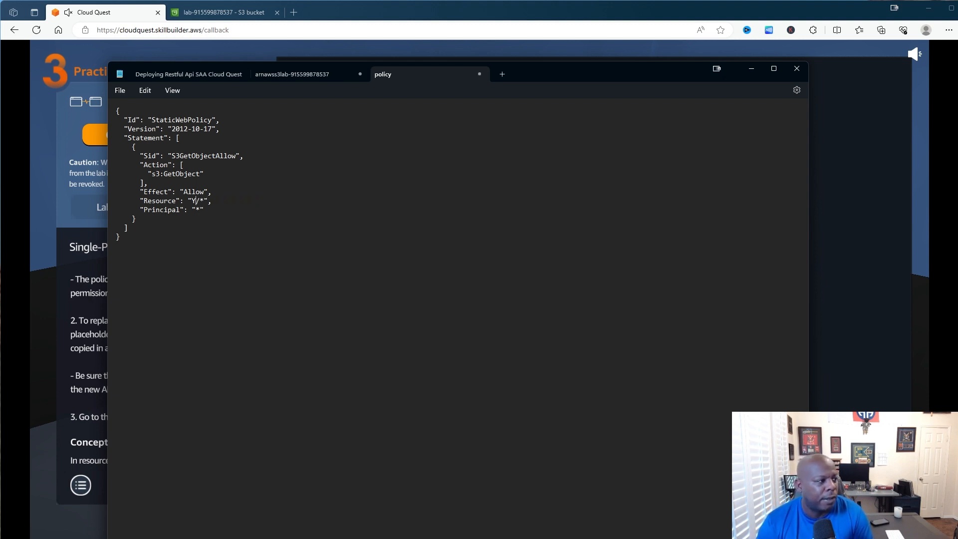
pyautogui.hotkey('ctrl', 'v')
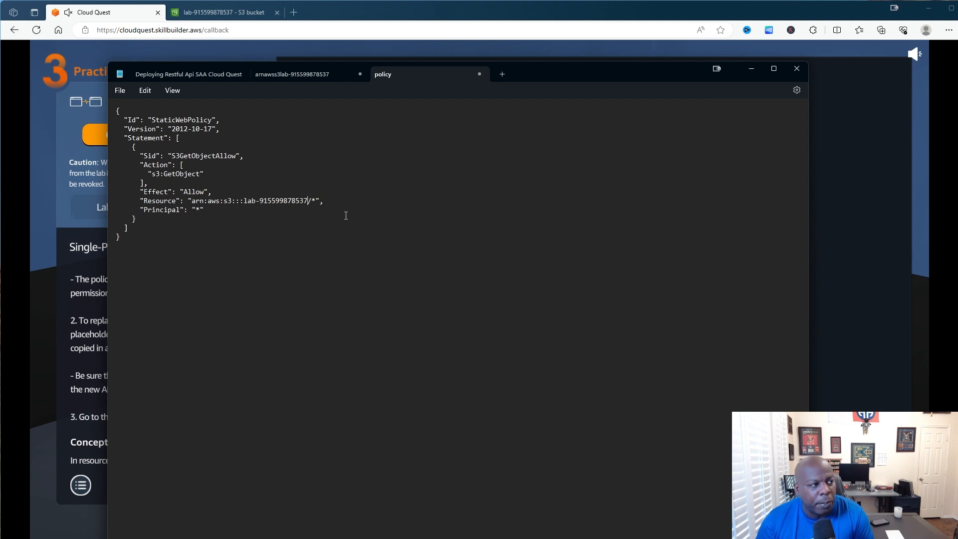
pyautogui.moveTo(548, 73); pyautogui.dragTo(957, 120)
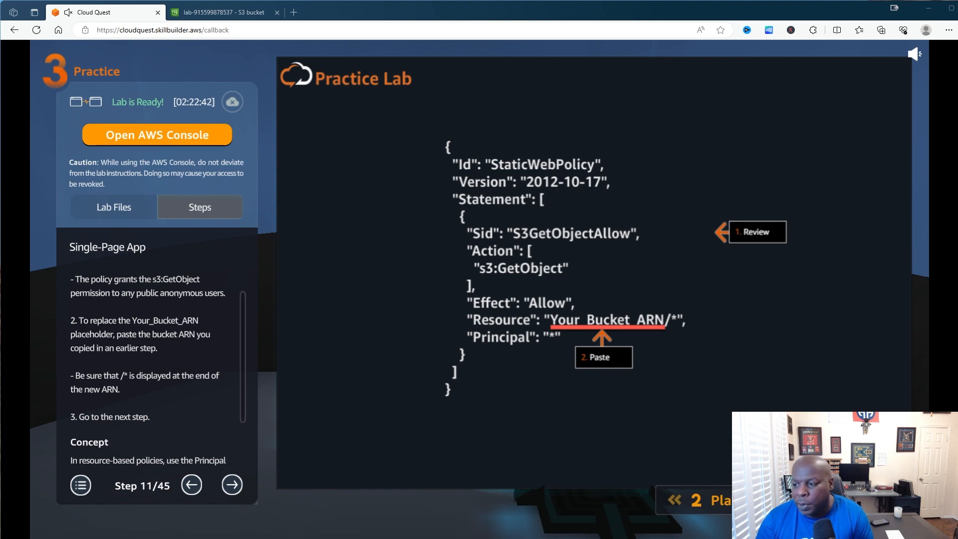
# Advance the Cloud Quest instructions to Step 12 and copy the entire revised policy text from the policy file in Notepad
pyautogui.click(233, 485)
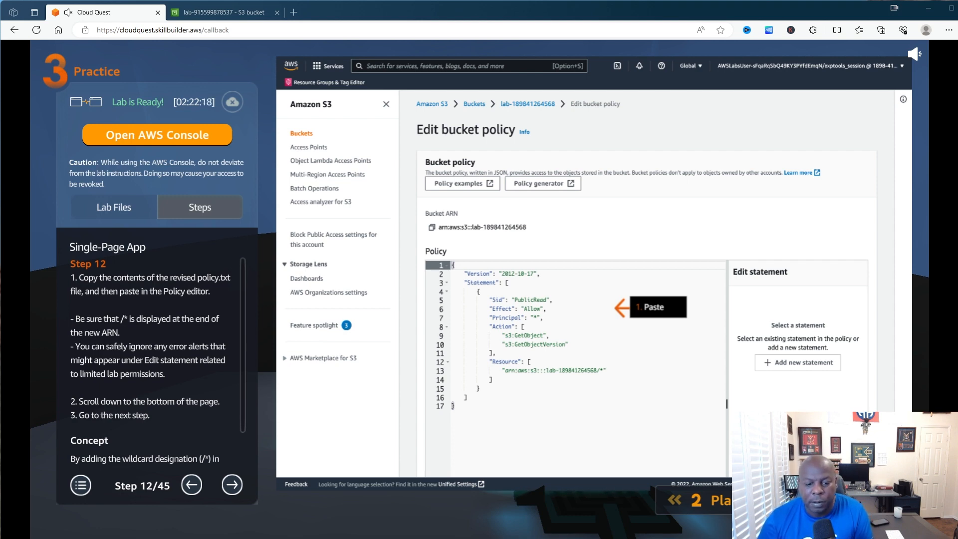
pyautogui.moveTo(957, 254); pyautogui.dragTo(639, 104)
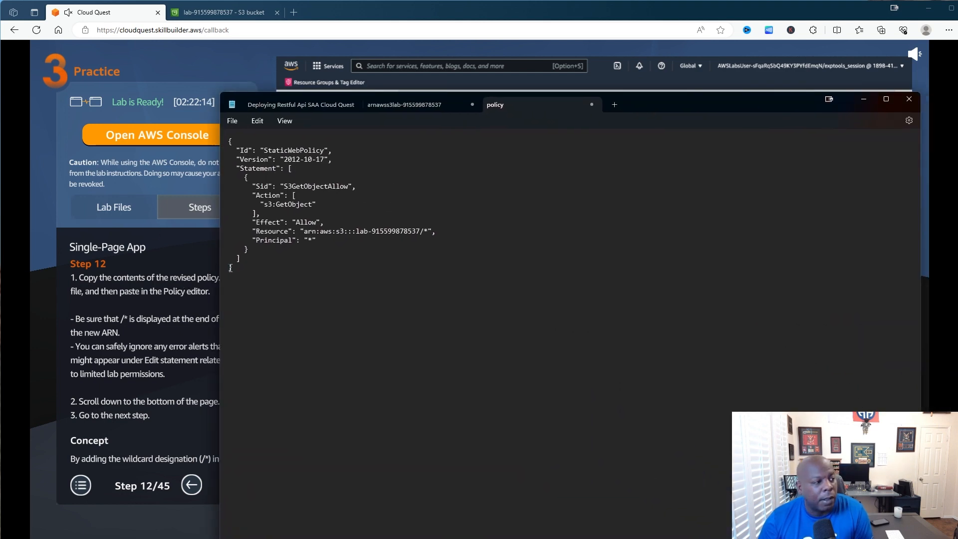
pyautogui.moveTo(247, 268); pyautogui.dragTo(225, 140)
pyautogui.hotkey('ctrl', 'c')
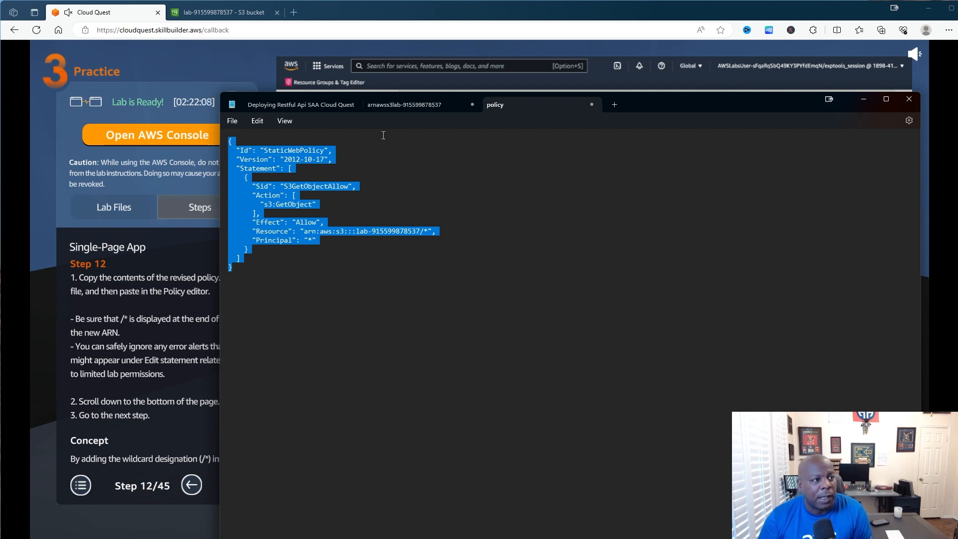
pyautogui.moveTo(680, 103); pyautogui.dragTo(957, 122)
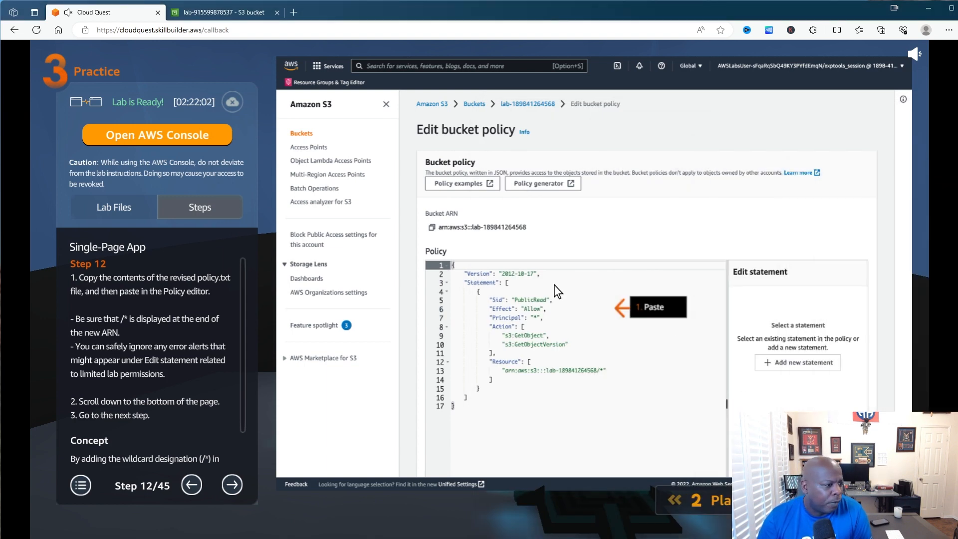
# Paste the copied StaticWebPolicy JSON into the lab bucket's policy editor in S3 and compare it with the Step 12 example
pyautogui.click(234, 12)
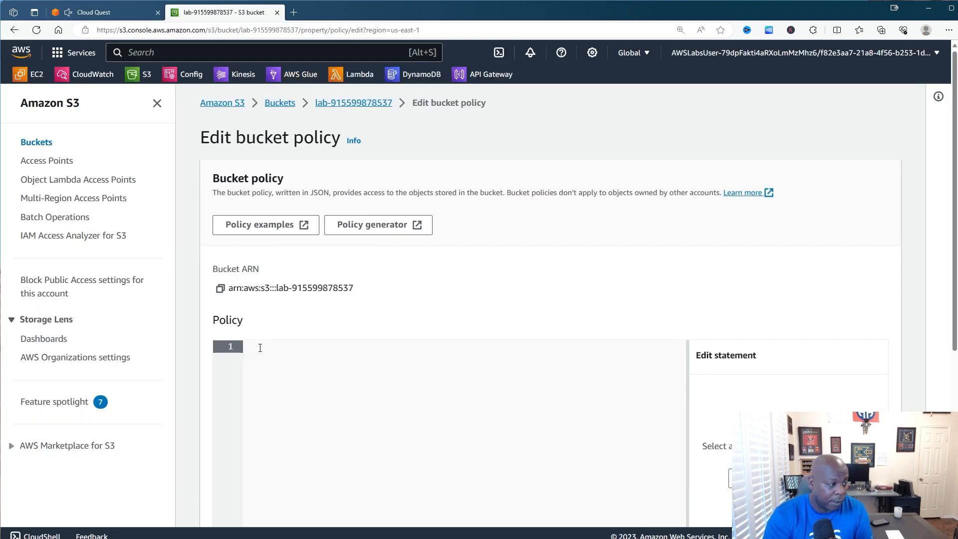
pyautogui.hotkey('ctrl', 'v')
pyautogui.scroll(-3, 404, 384)
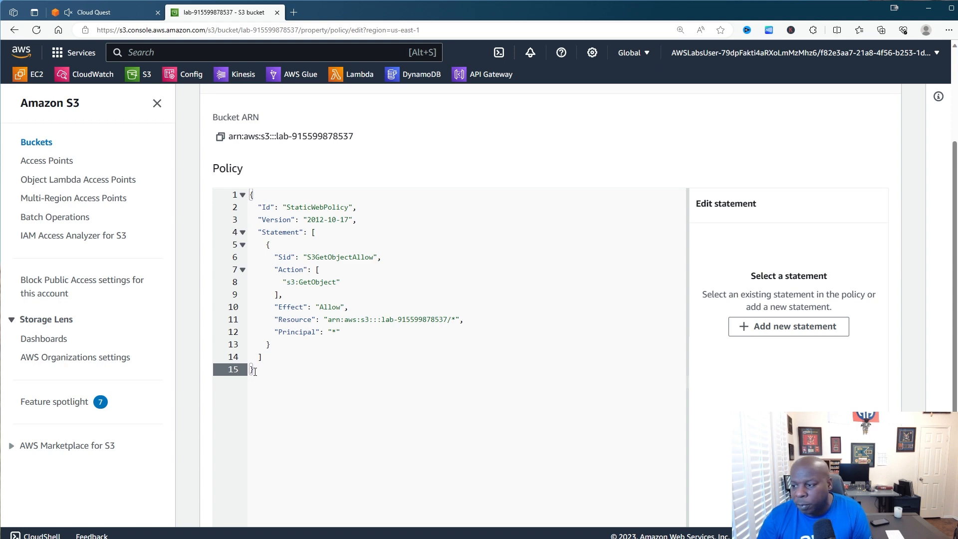
pyautogui.click(89, 15)
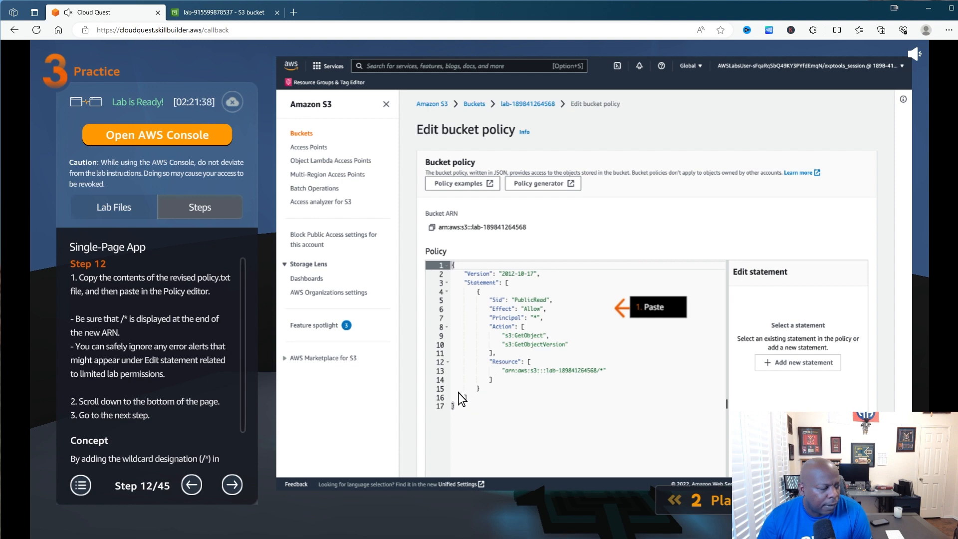
pyautogui.click(227, 12)
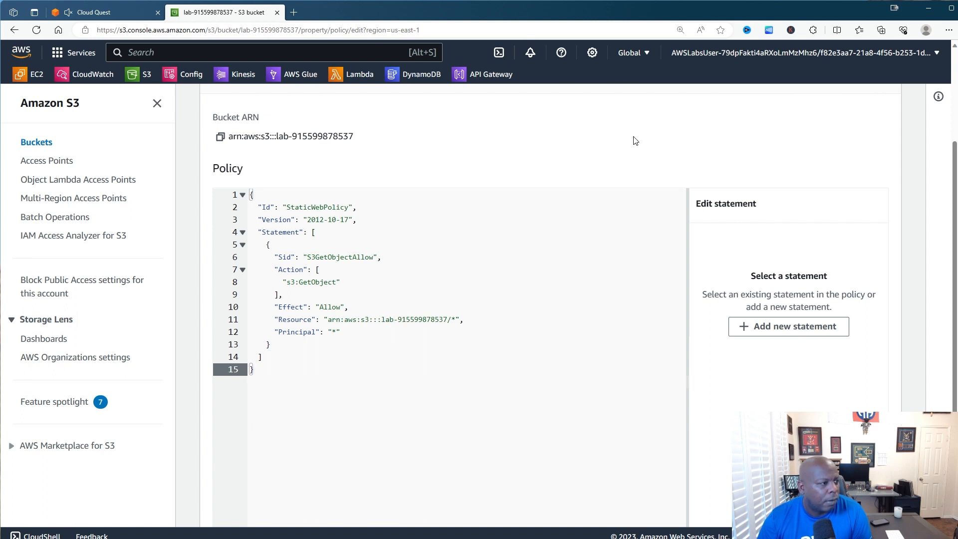
# Review the pasted policy on the Edit bucket policy page and save the changes
pyautogui.scroll(-3, 641, 150)
pyautogui.scroll(6, 645, 152)
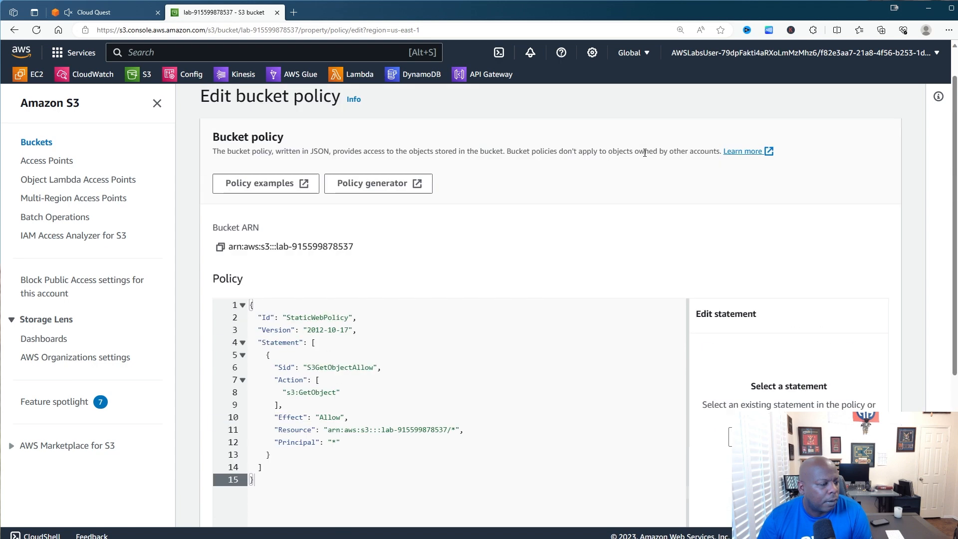
pyautogui.scroll(-4, 645, 153)
pyautogui.scroll(-2, 645, 152)
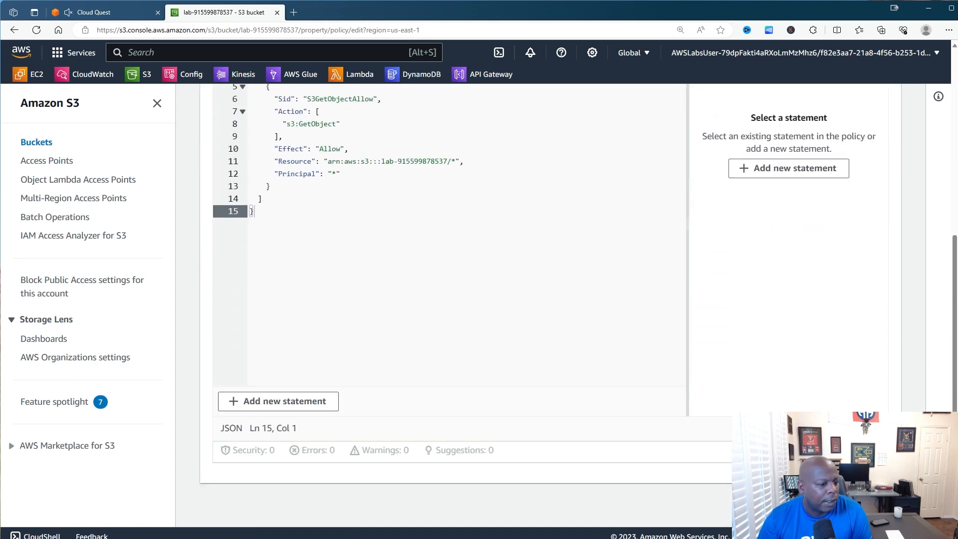
pyautogui.click(867, 504)
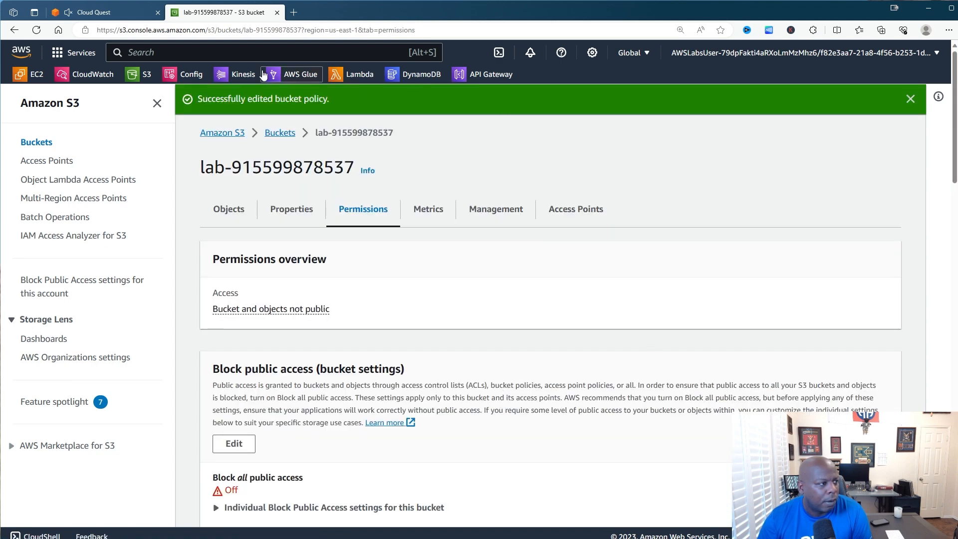
# Advance the Cloud Quest instructions through Step 13 to Step 14 and read what to review on the bucket
pyautogui.click(93, 12)
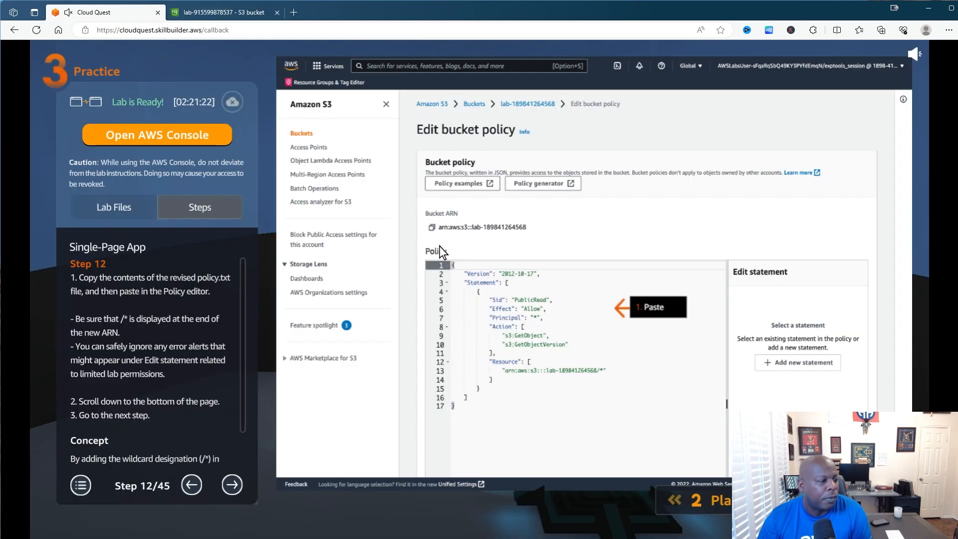
pyautogui.click(233, 485)
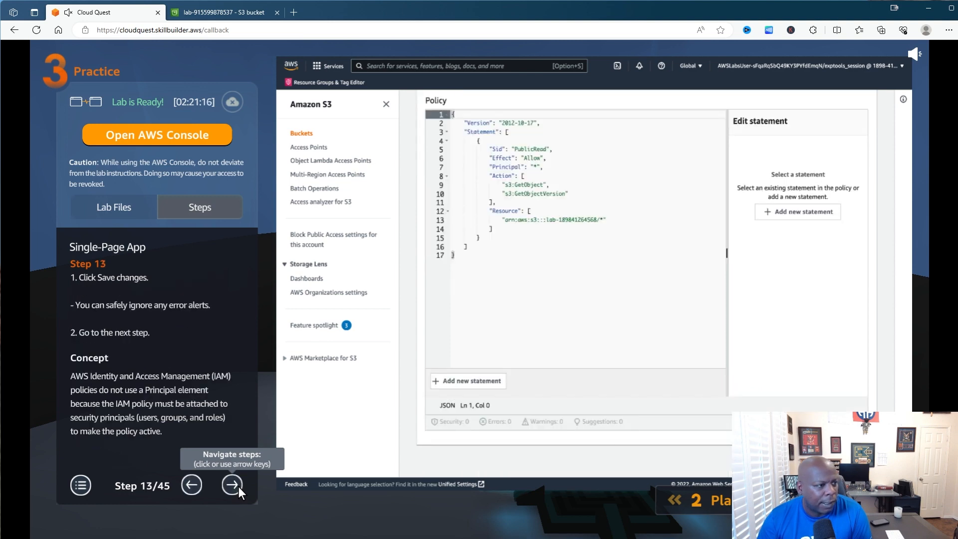
pyautogui.click(239, 486)
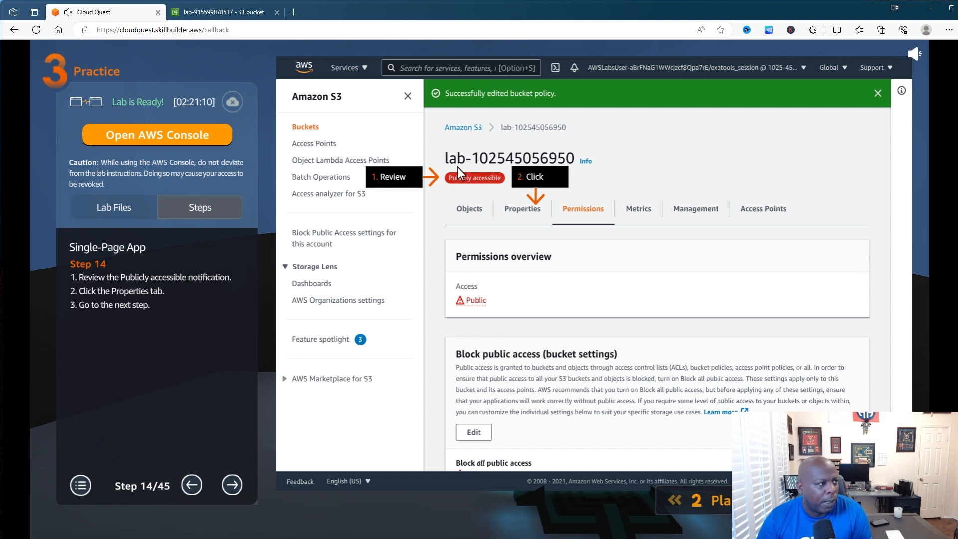
# Look through the lab bucket's objects and properties in S3, then recheck the Step 14 instructions
pyautogui.click(245, 17)
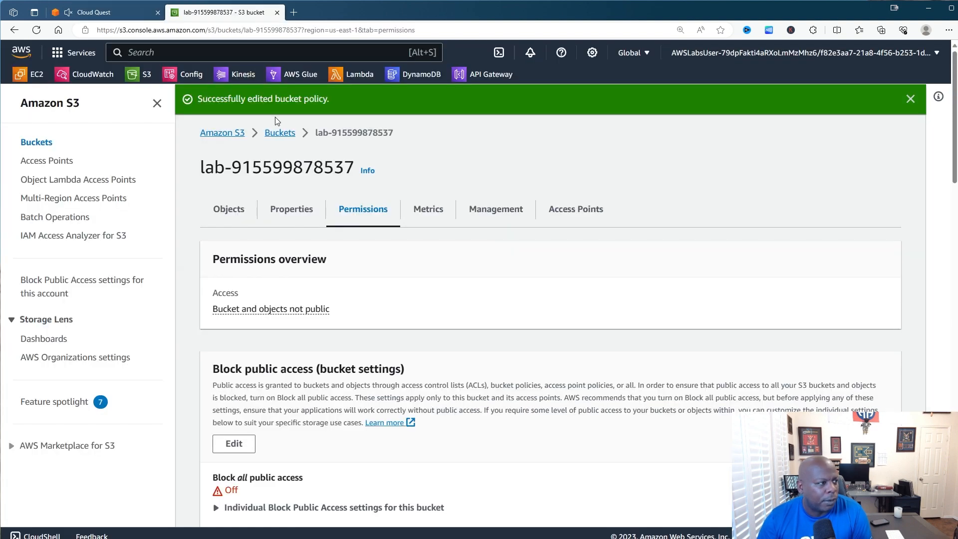
pyautogui.click(239, 209)
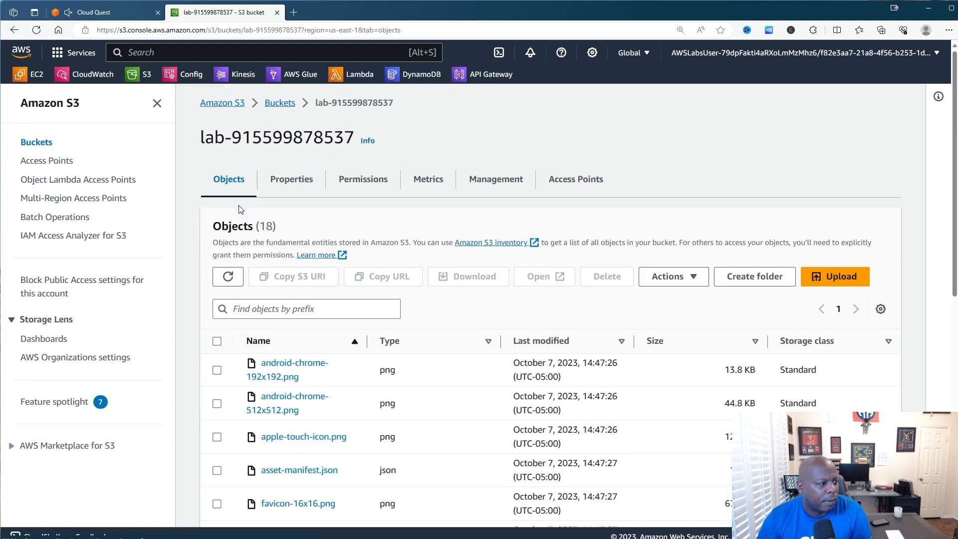
pyautogui.click(295, 182)
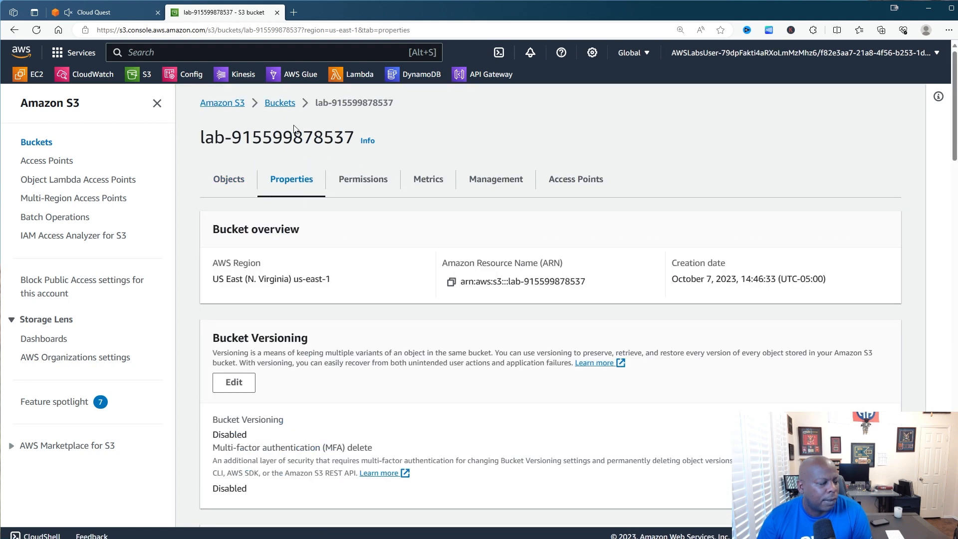
pyautogui.click(109, 15)
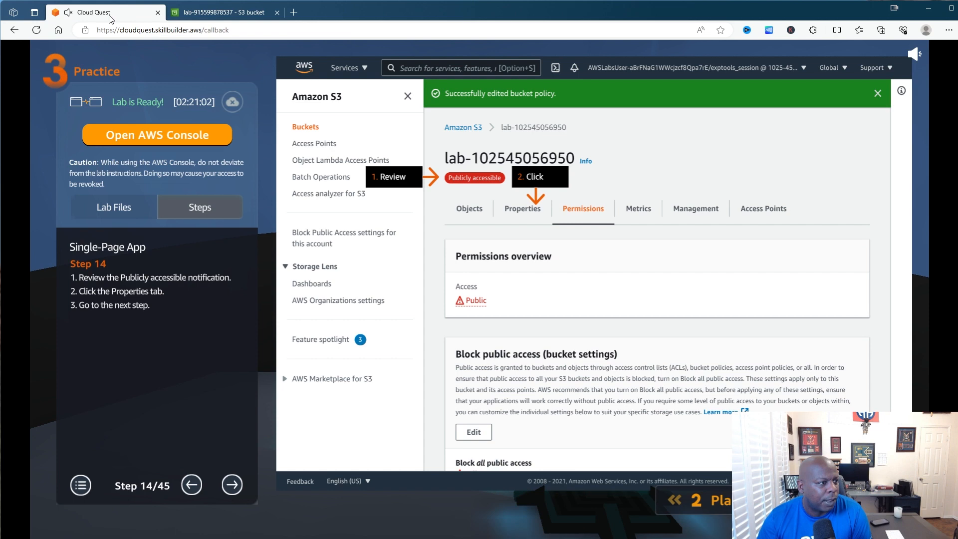
pyautogui.click(209, 14)
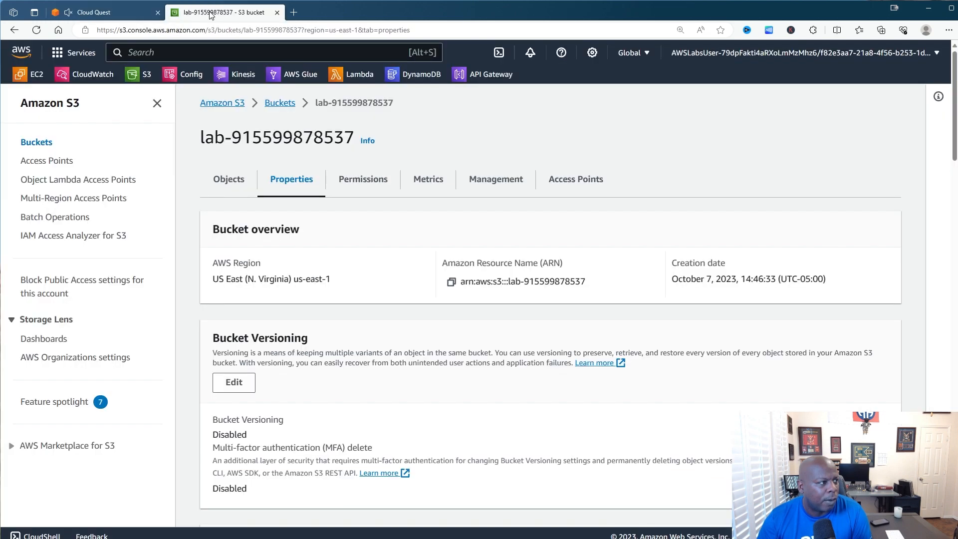
# Check the lab bucket's access in the bucket list, reopen the bucket, and compare it with the Step 14 example
pyautogui.click(272, 103)
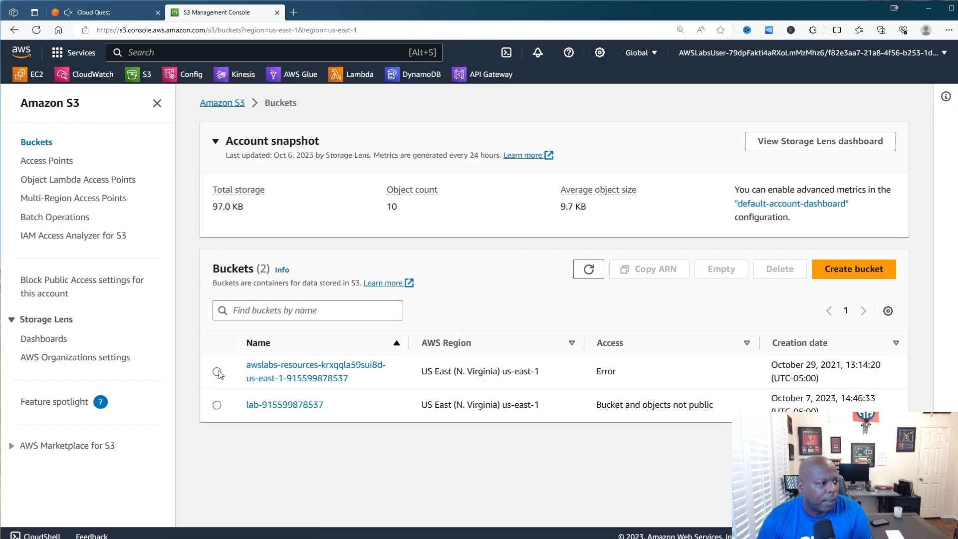
pyautogui.click(217, 405)
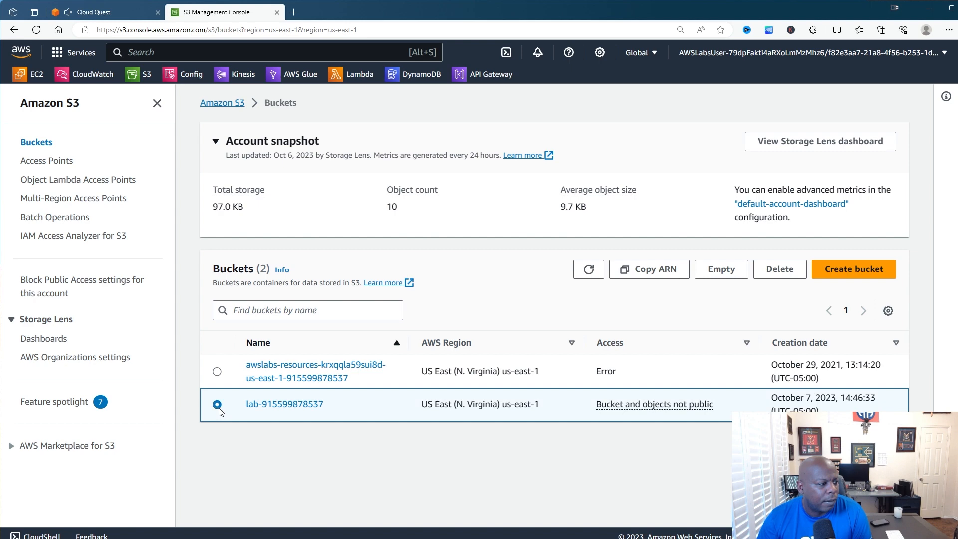
pyautogui.click(277, 405)
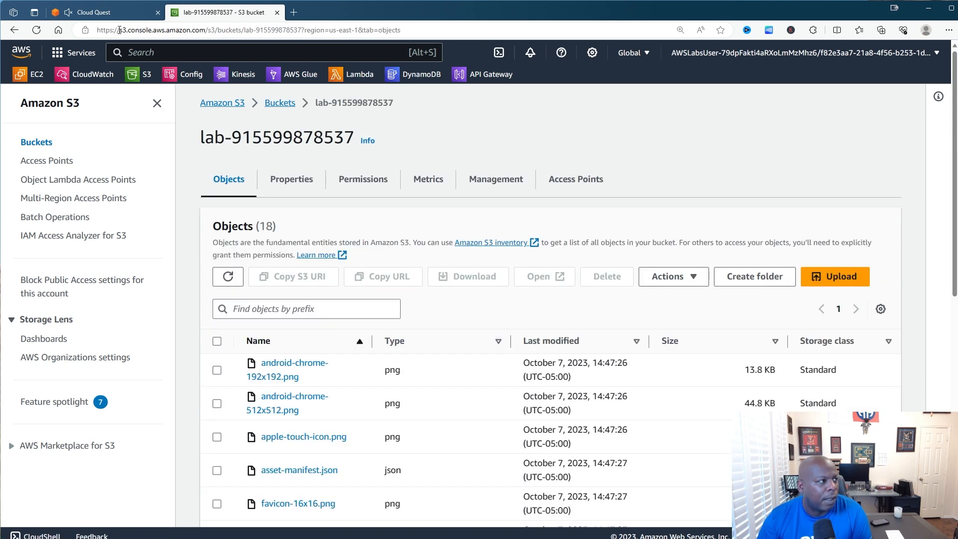
pyautogui.click(105, 12)
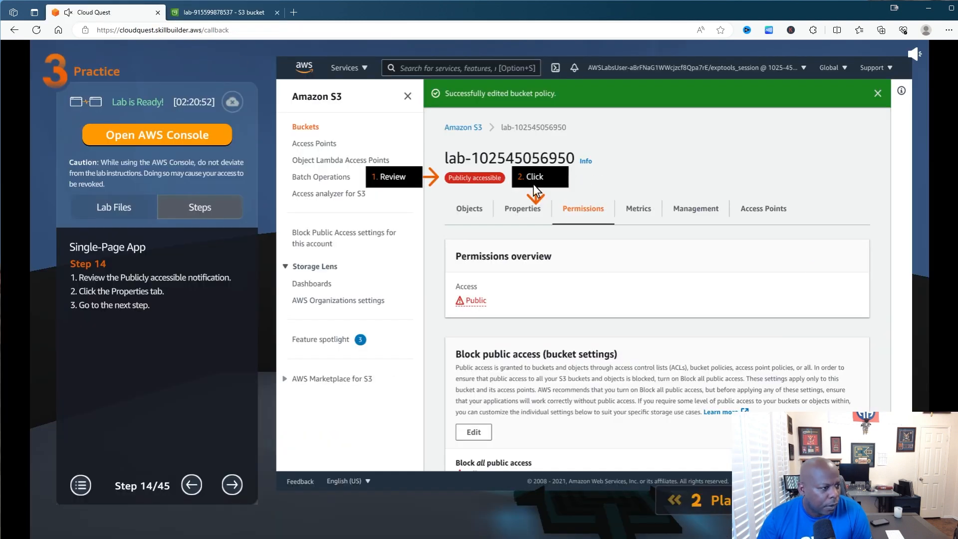
pyautogui.click(247, 13)
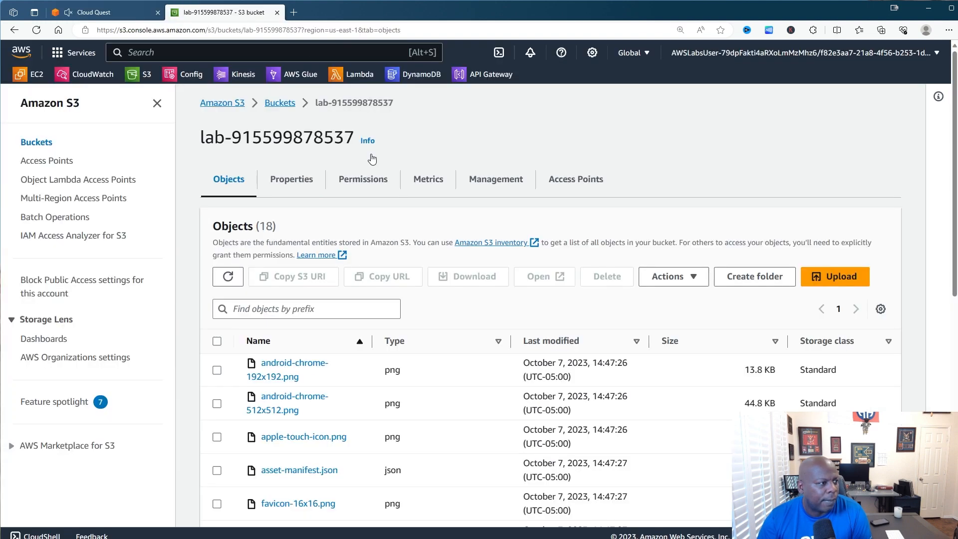
# Examine the lab bucket's permissions overview and Block public access settings against the Step 14 example
pyautogui.click(364, 183)
pyautogui.scroll(-2, 314, 221)
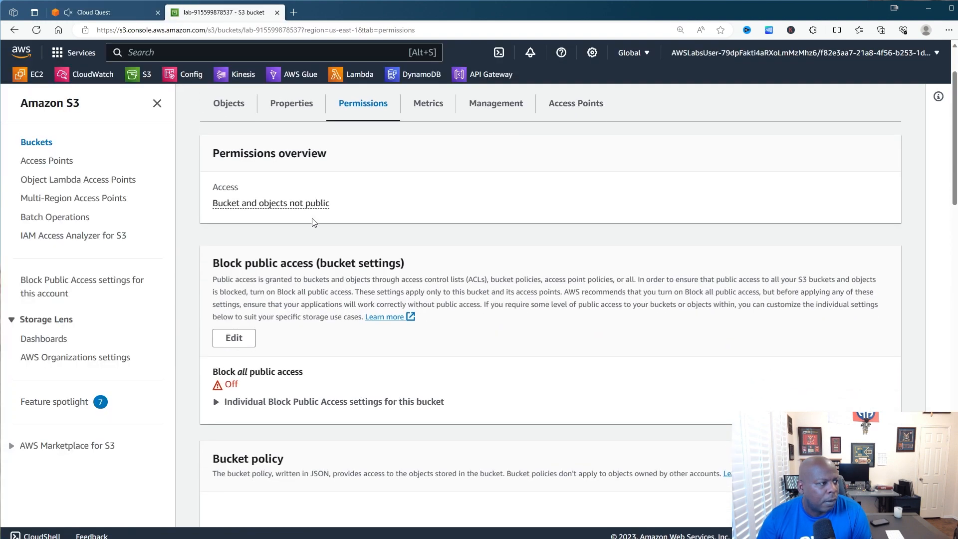
pyautogui.click(115, 10)
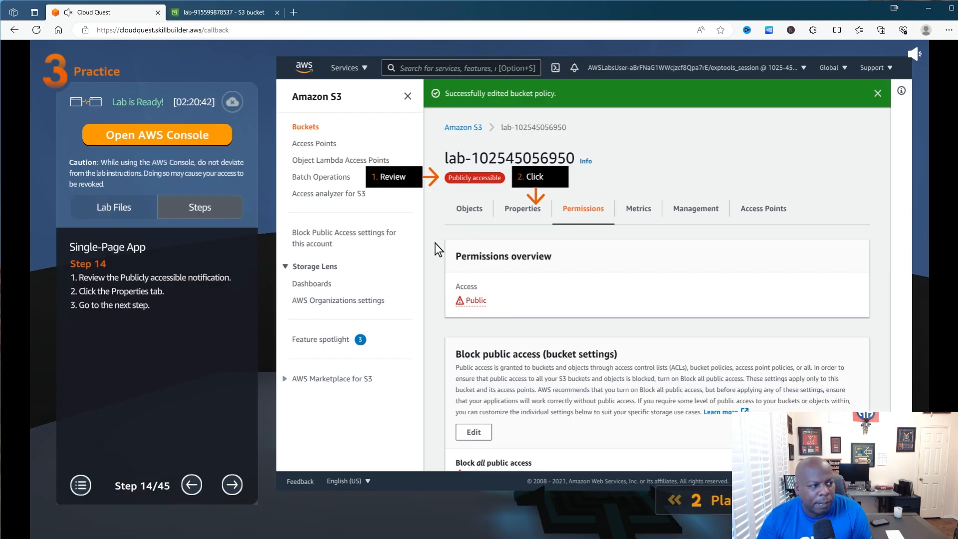
pyautogui.click(222, 12)
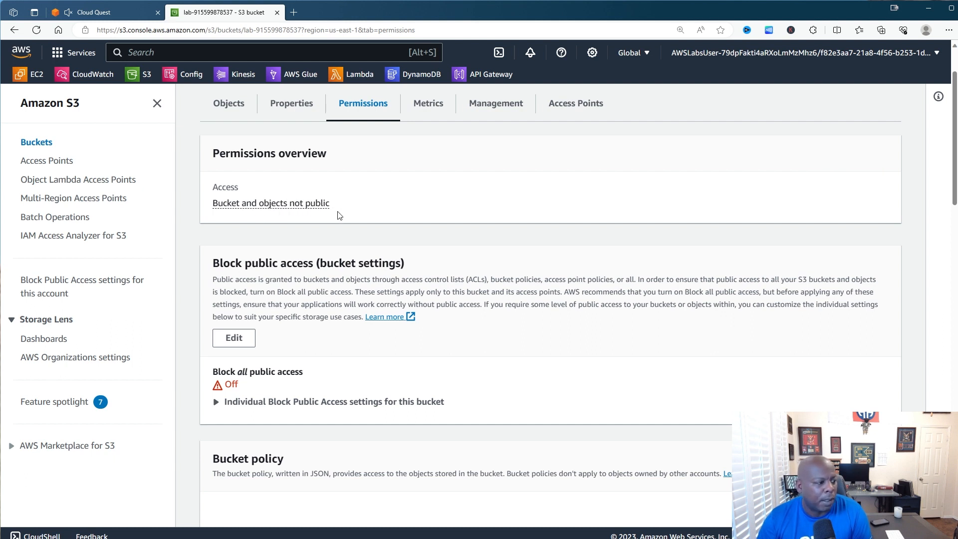
pyautogui.click(122, 12)
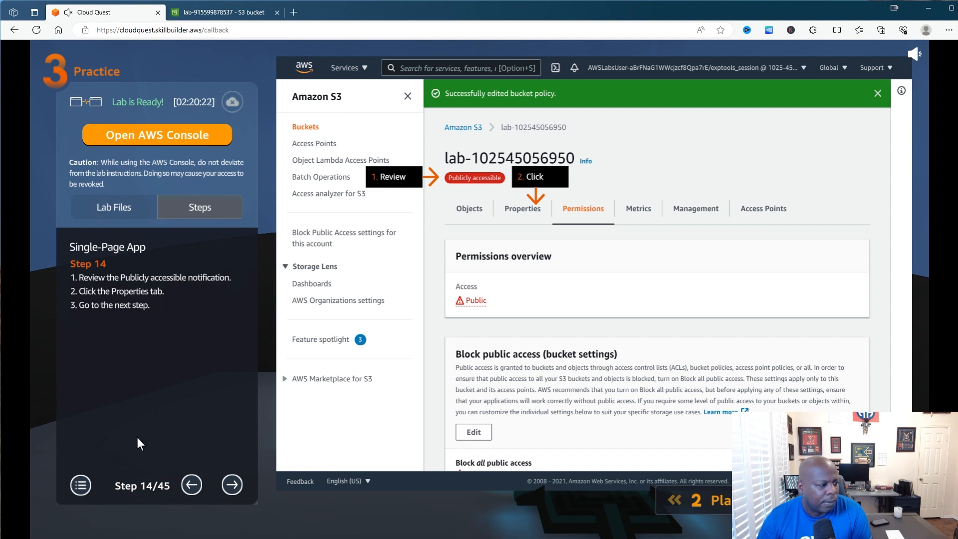
# Go back through the Cloud Quest instructions to Step 7, then forward to Step 9, rereading the public access and bucket policy steps
pyautogui.click(186, 488)
pyautogui.click(185, 488)
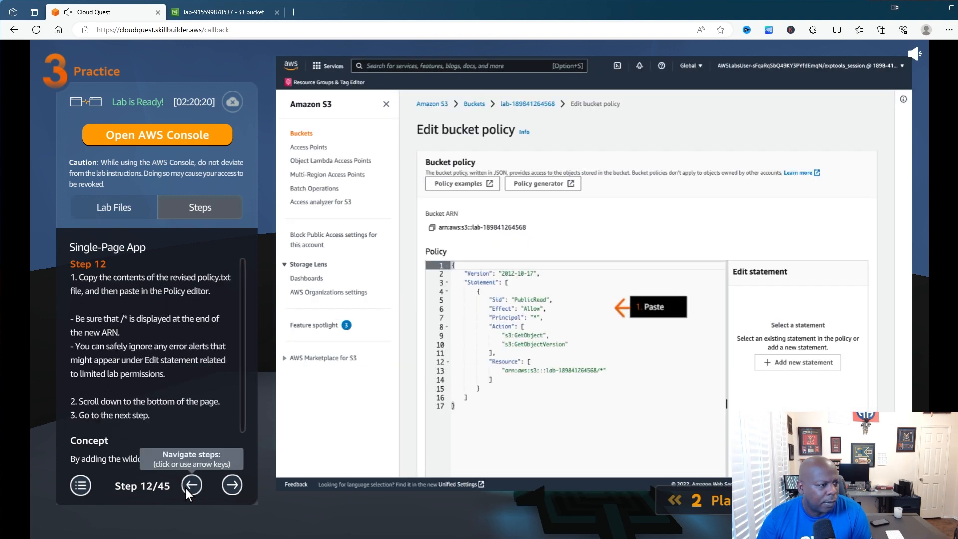
pyautogui.click(191, 485)
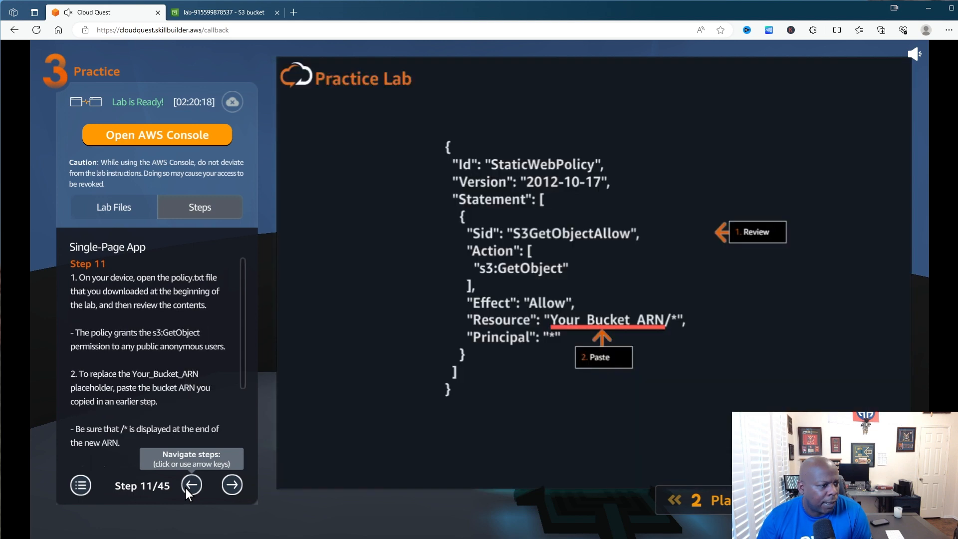
pyautogui.click(191, 485)
pyautogui.click(192, 485)
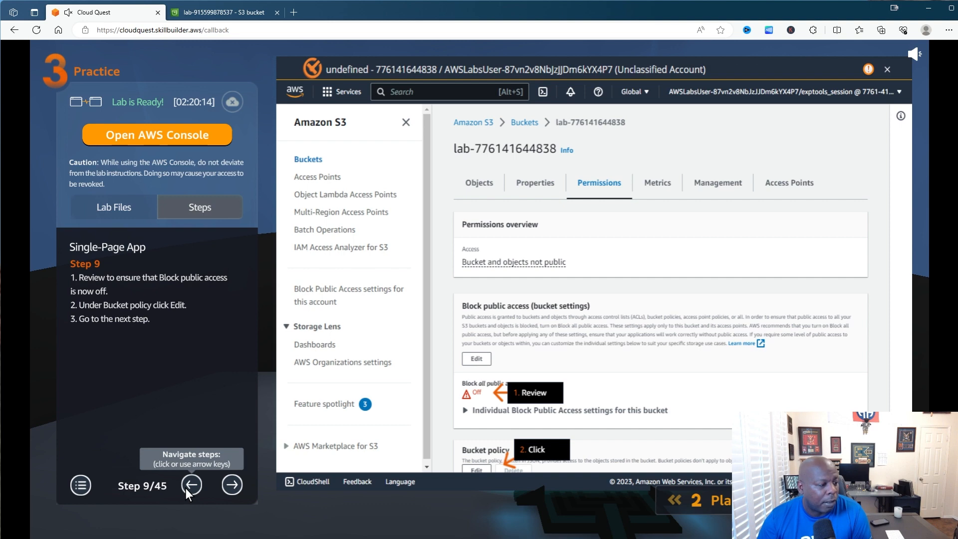
pyautogui.click(185, 488)
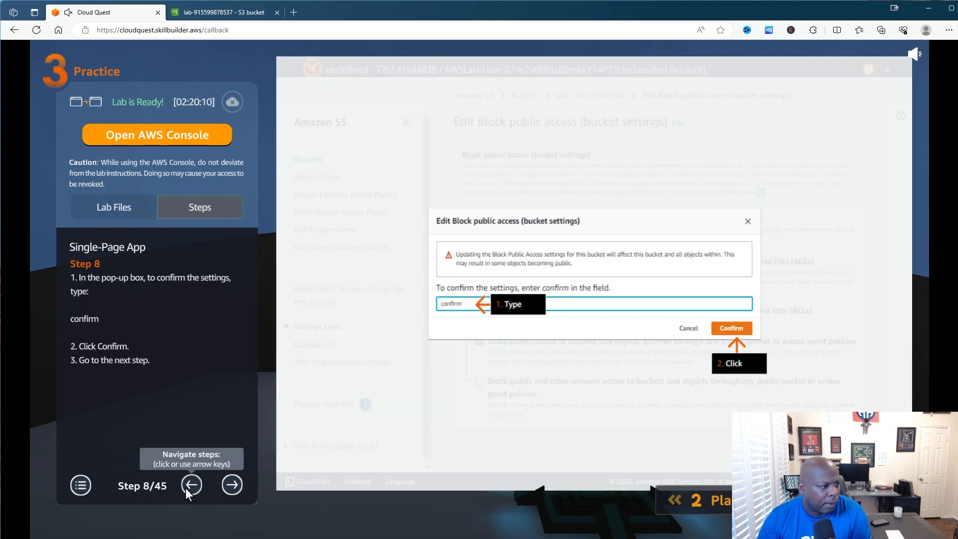
pyautogui.click(185, 488)
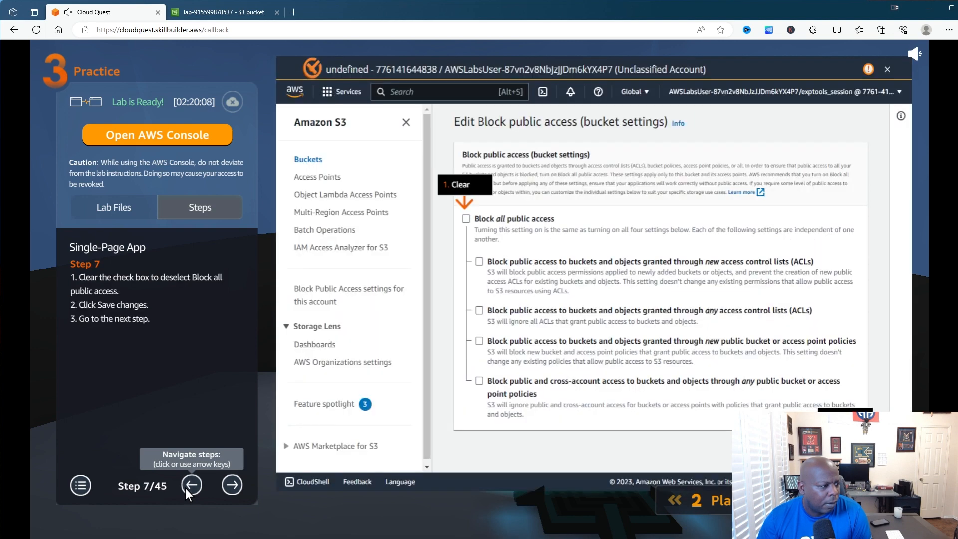
pyautogui.click(231, 484)
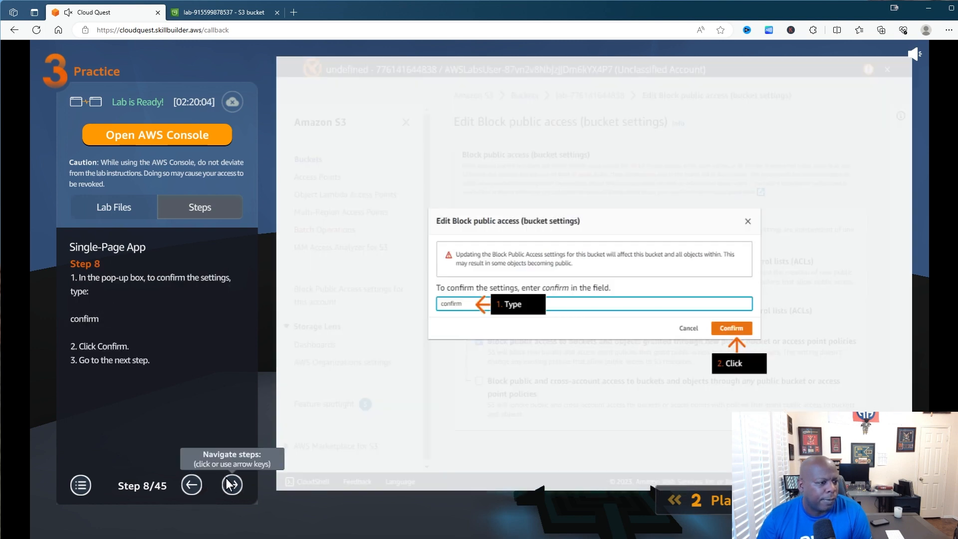
pyautogui.click(228, 484)
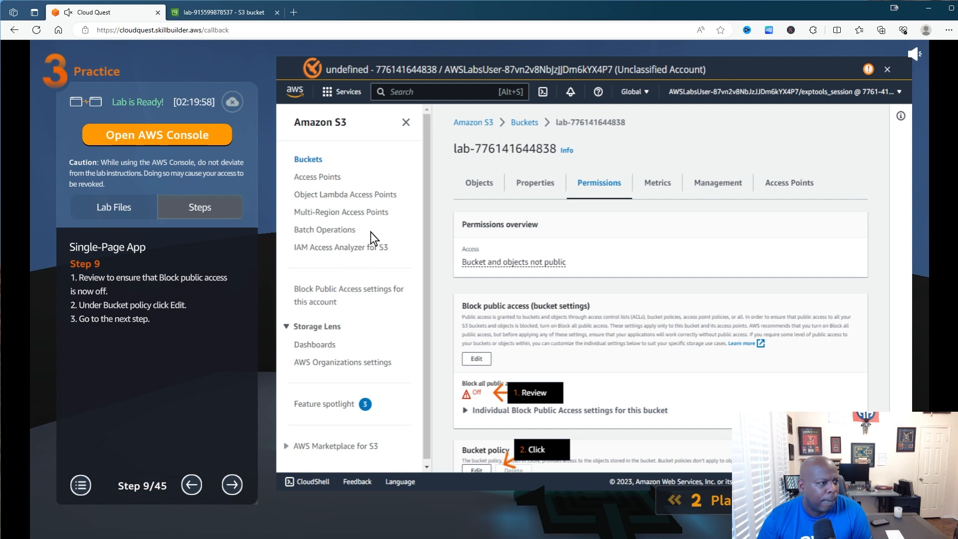
# Check the lab bucket's permissions against Step 9, then read forward through the bucket policy instructions to Step 14
pyautogui.click(190, 12)
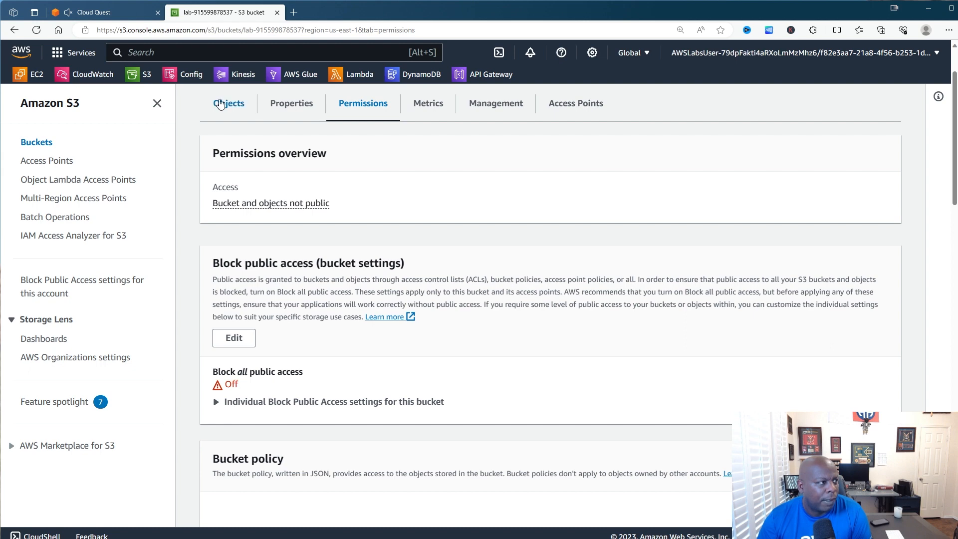
pyautogui.click(125, 15)
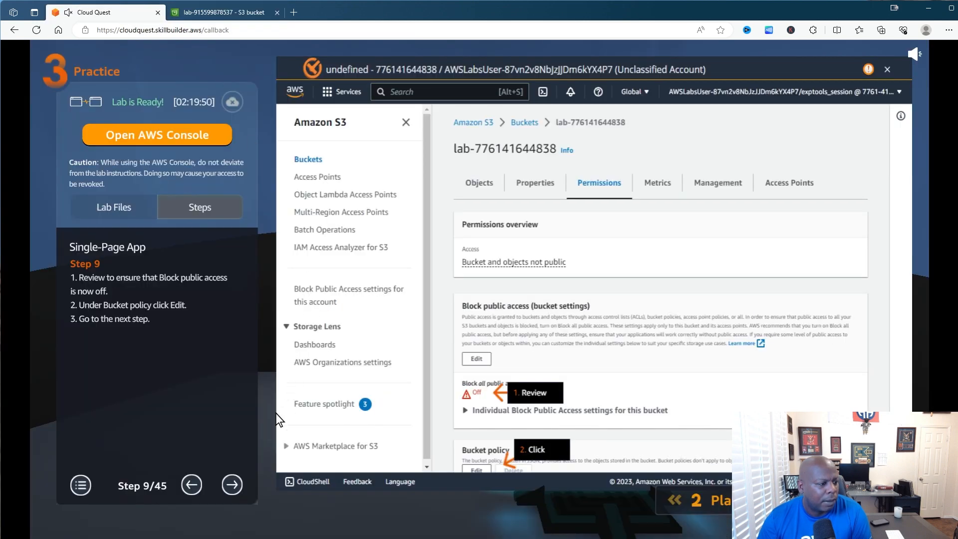
pyautogui.click(238, 483)
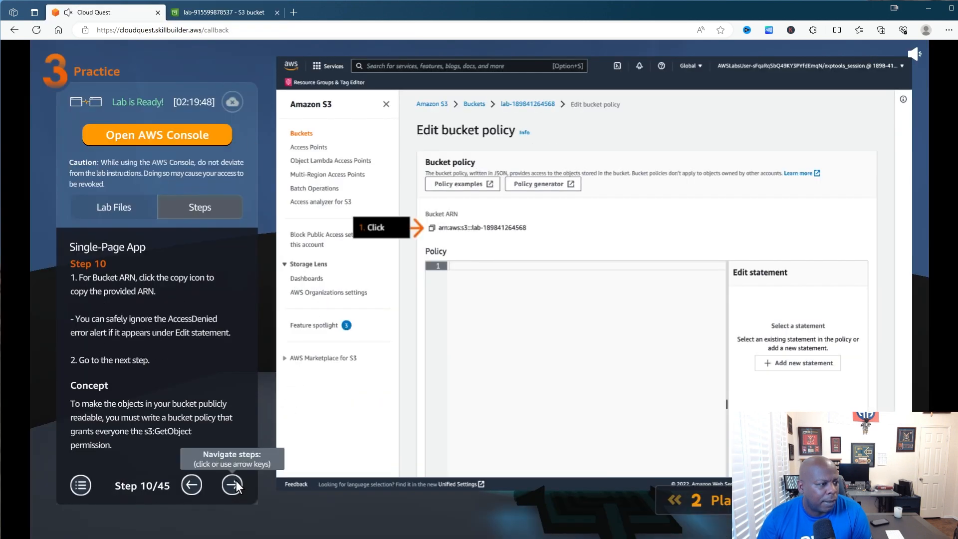
pyautogui.click(238, 487)
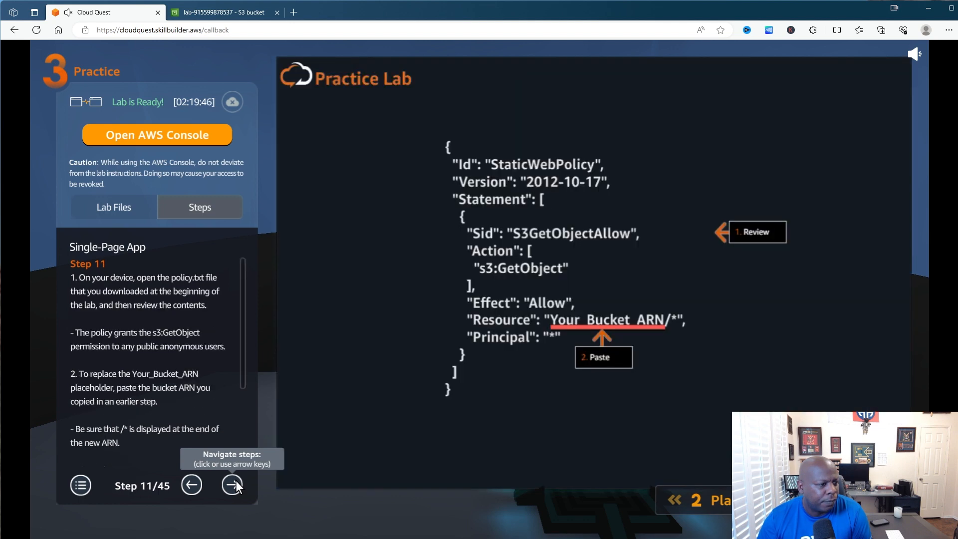
pyautogui.click(238, 487)
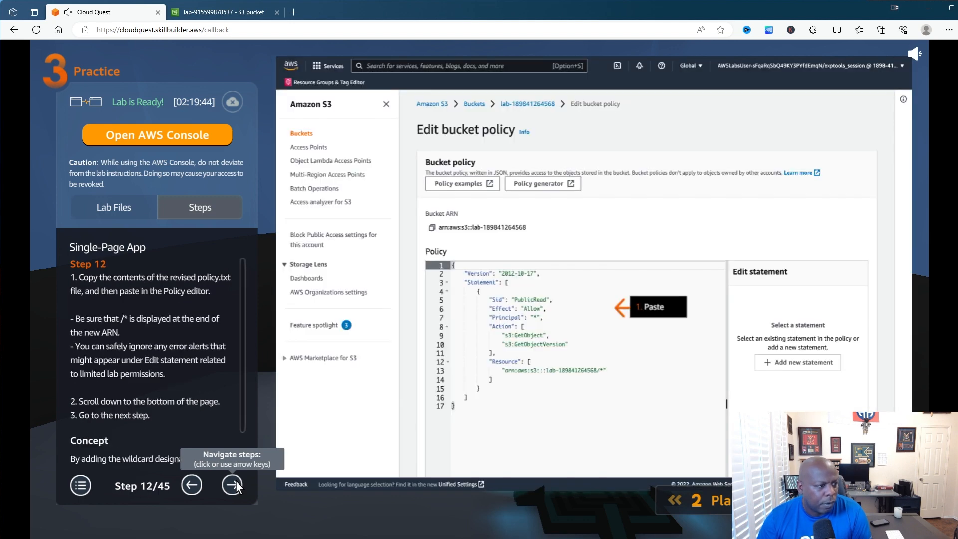
pyautogui.click(239, 486)
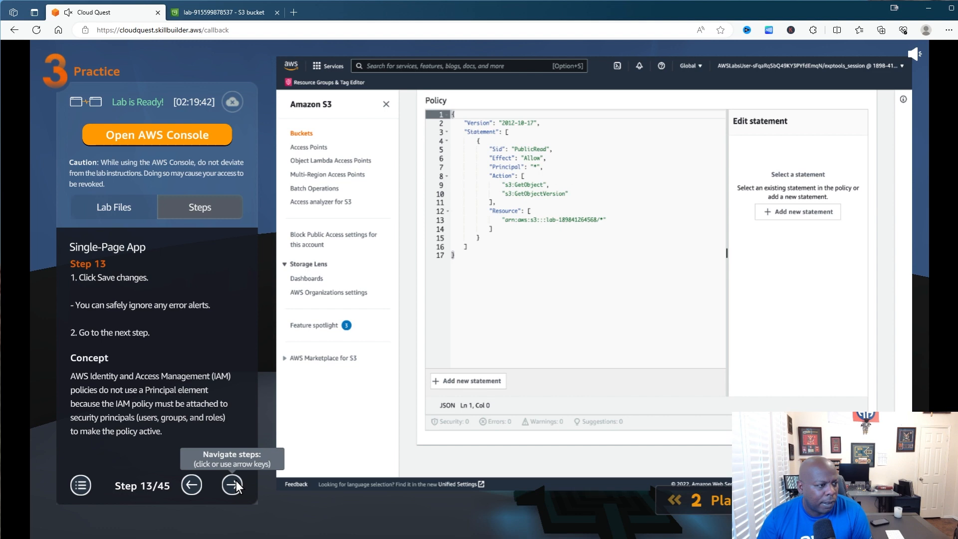
pyautogui.click(238, 487)
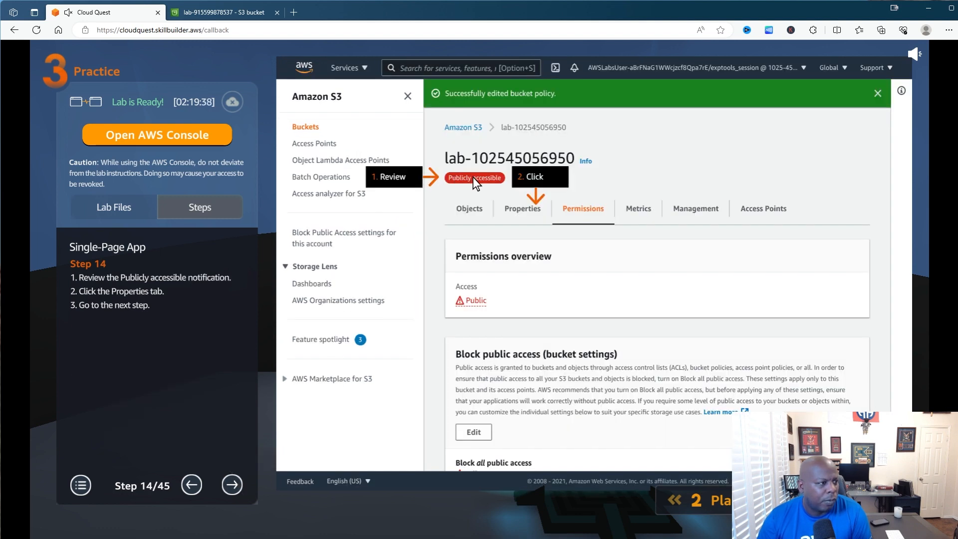
# Compare the lab bucket's header and permissions overview with the publicly accessible example in Step 14
pyautogui.click(236, 13)
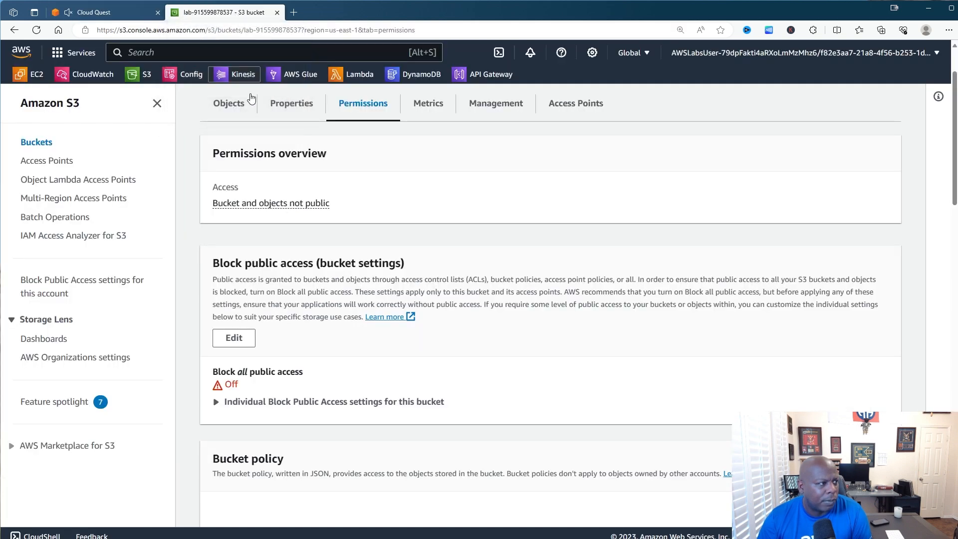
pyautogui.scroll(-1, 256, 132)
pyautogui.scroll(2, 256, 132)
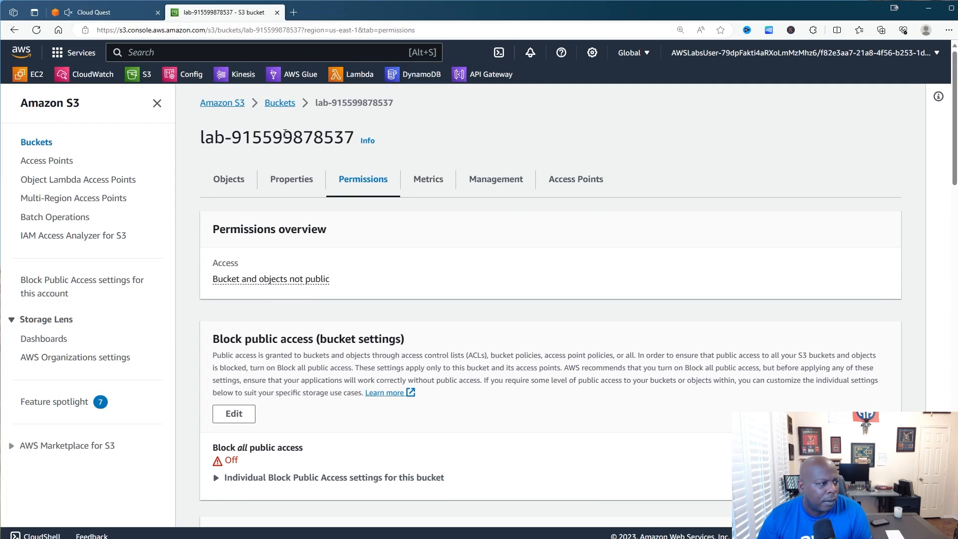
pyautogui.click(121, 17)
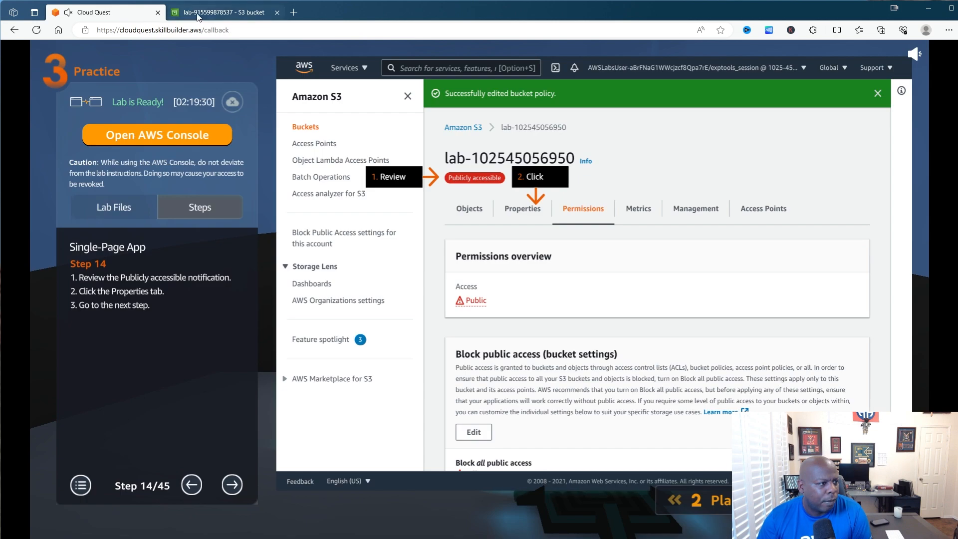
pyautogui.click(214, 16)
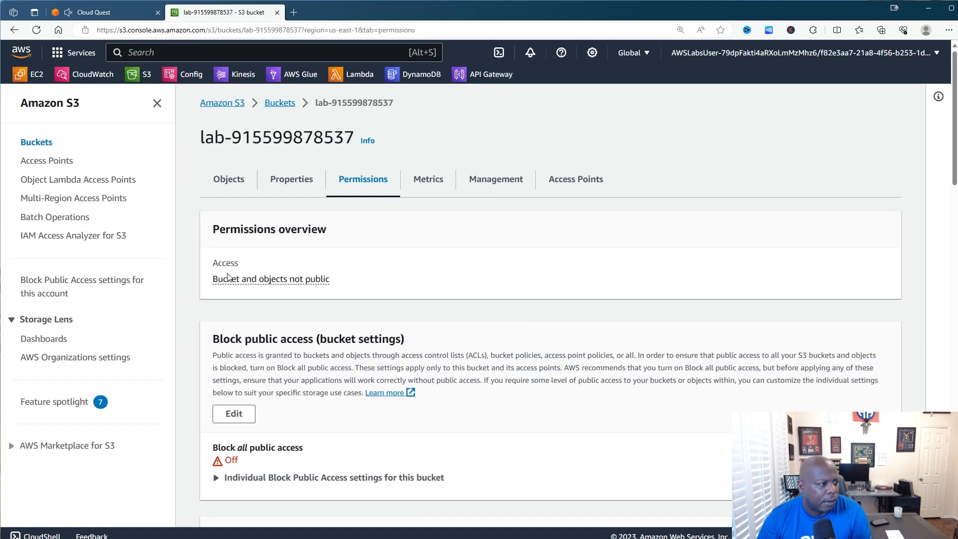
# Inspect the lab bucket's properties, objects and permissions, including its individual Block public access settings, leaving them unedited
pyautogui.click(299, 189)
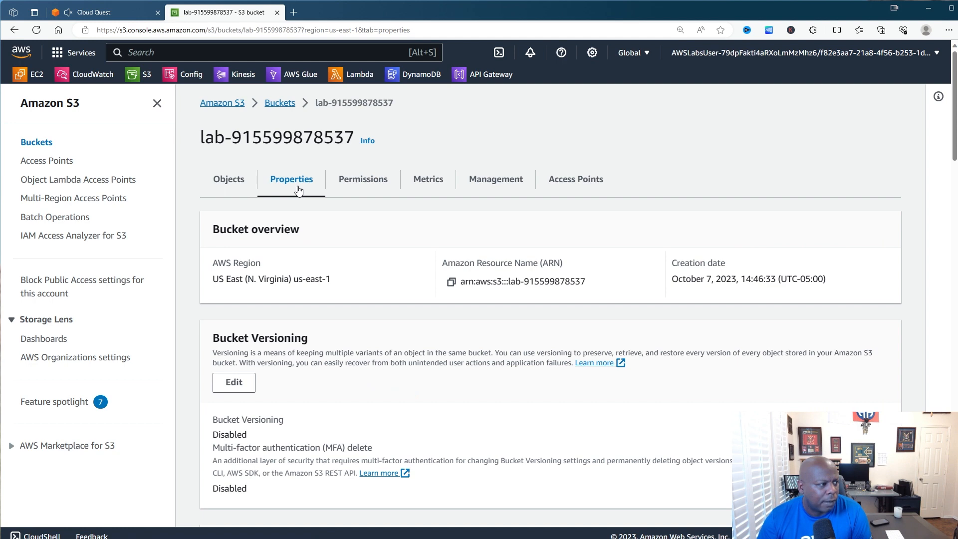
pyautogui.click(224, 180)
pyautogui.click(345, 182)
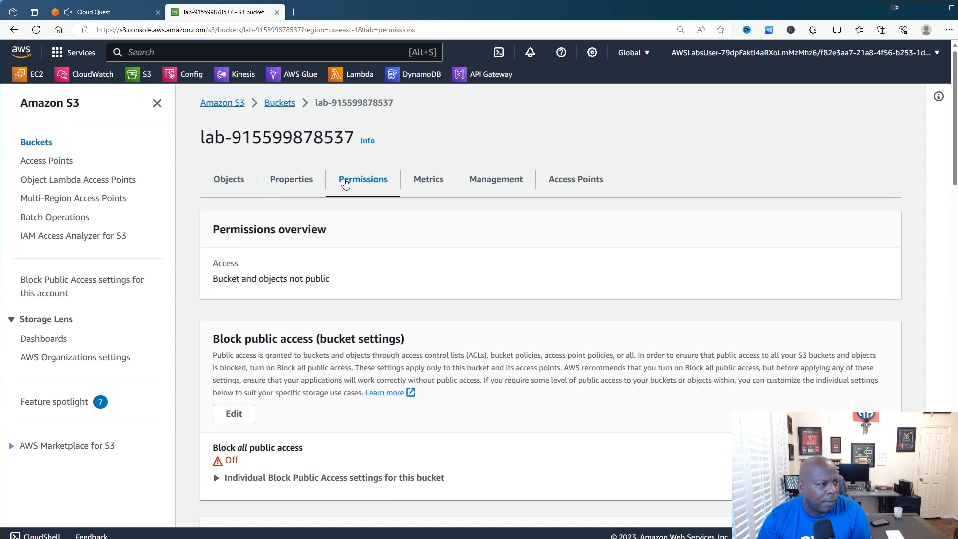
pyautogui.scroll(-3, 295, 321)
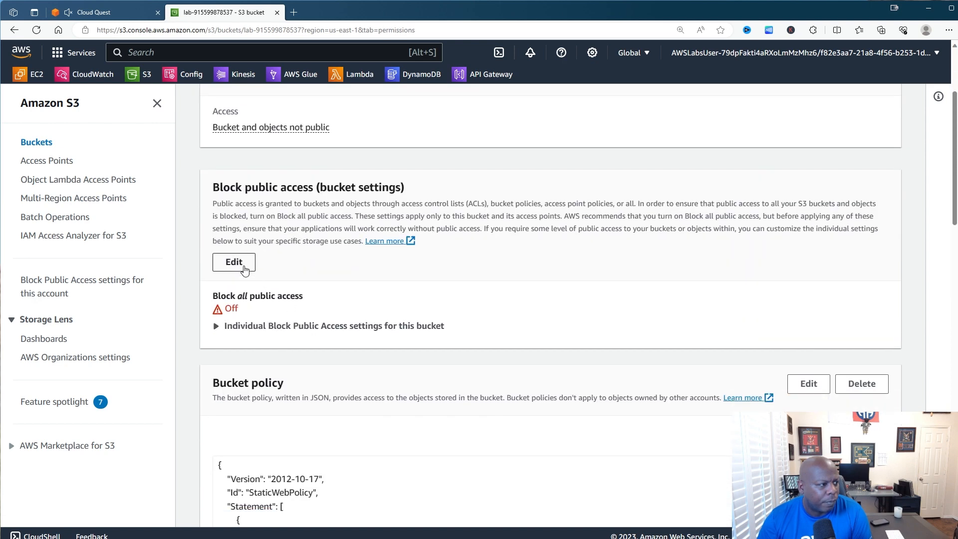
pyautogui.click(216, 326)
pyautogui.click(235, 262)
pyautogui.scroll(-1, 556, 395)
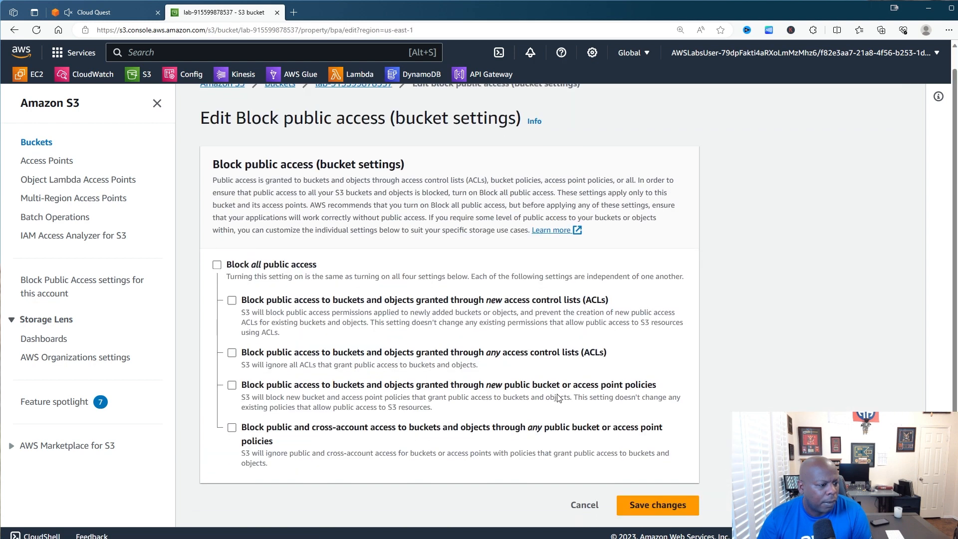
pyautogui.click(582, 505)
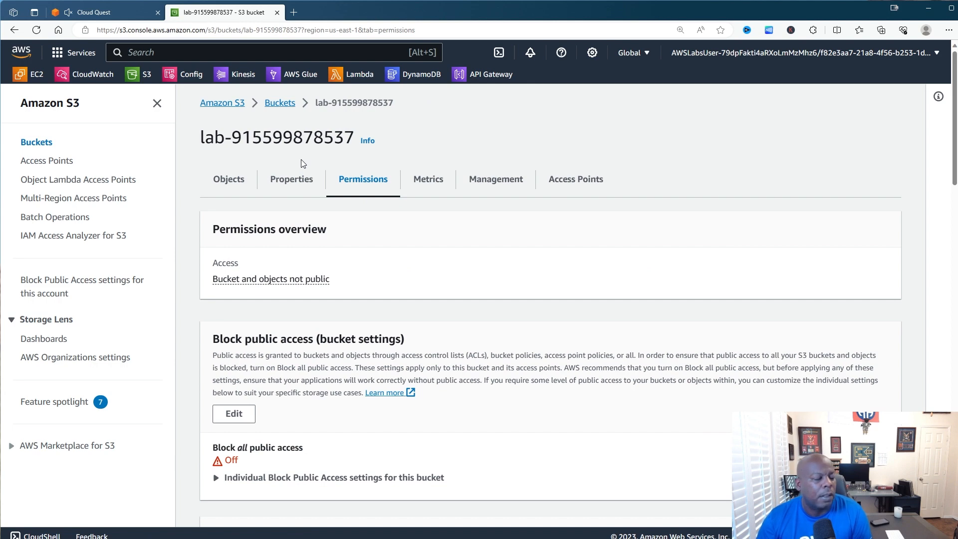
# Advance the instructions to Step 15 and open the lab bucket's static website hosting settings for editing
pyautogui.click(127, 9)
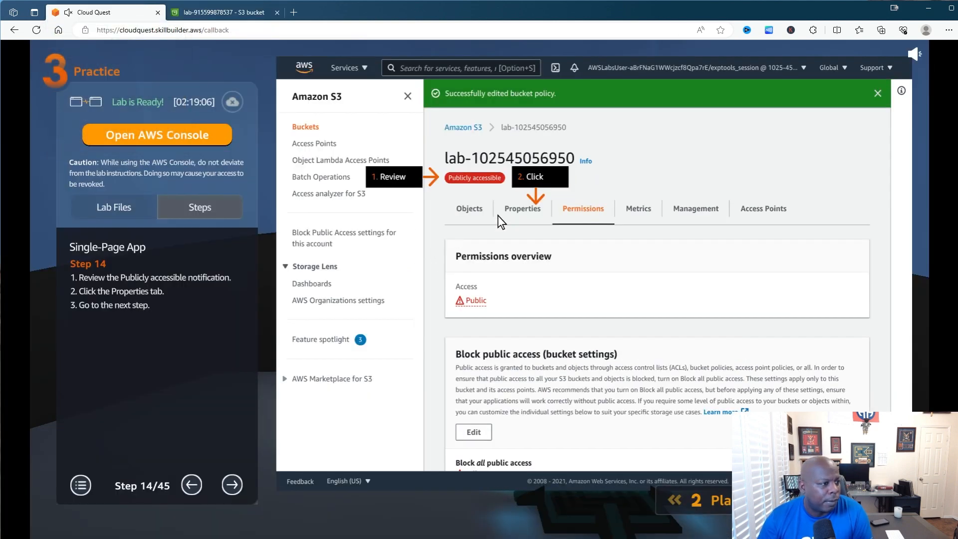
pyautogui.click(232, 485)
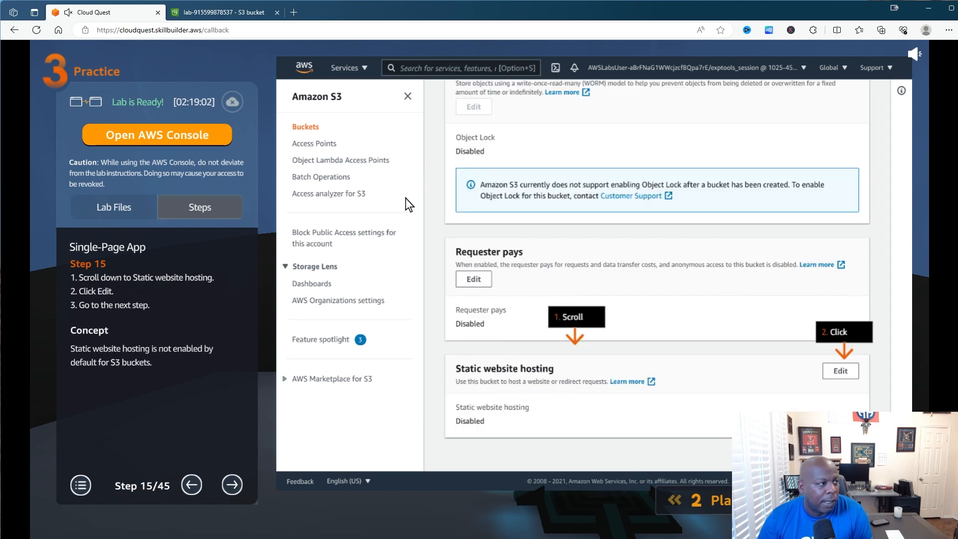
pyautogui.click(239, 12)
pyautogui.scroll(-8, 400, 224)
pyautogui.scroll(-12, 441, 235)
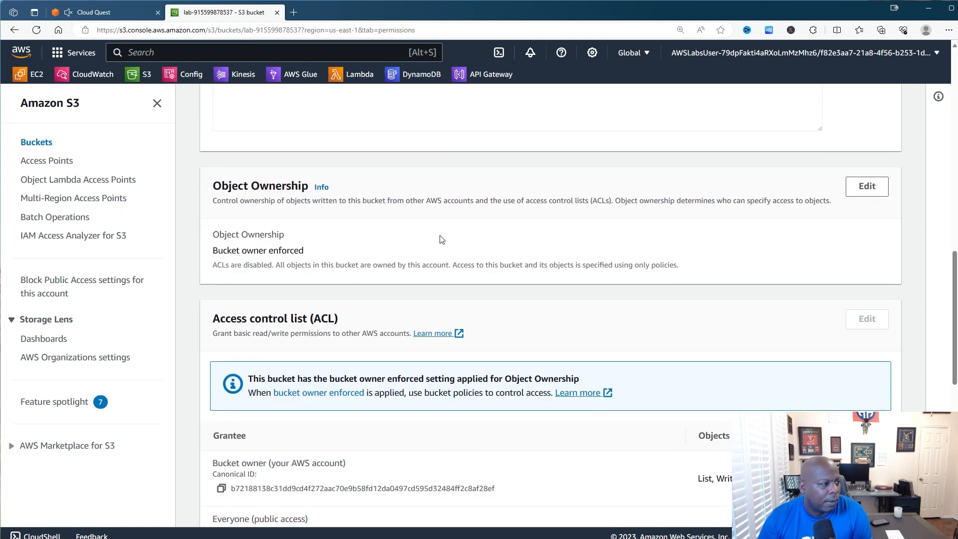
pyautogui.scroll(10, 441, 236)
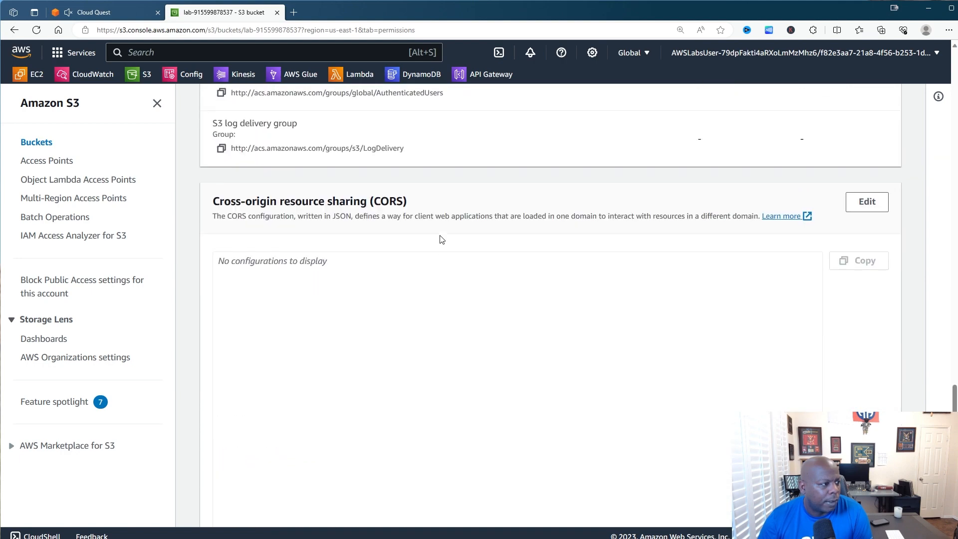
pyautogui.scroll(12, 441, 240)
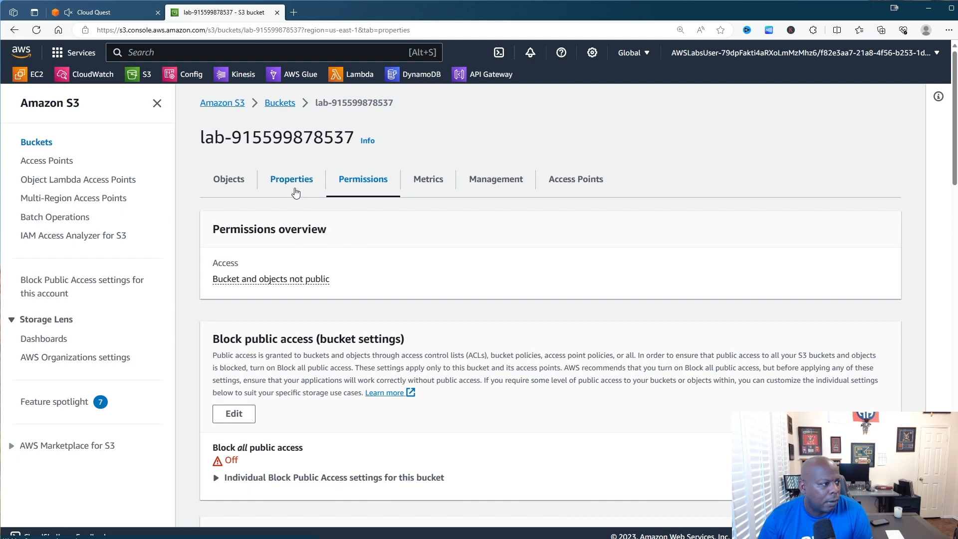
pyautogui.click(292, 179)
pyautogui.scroll(-10, 405, 253)
pyautogui.scroll(-15, 406, 252)
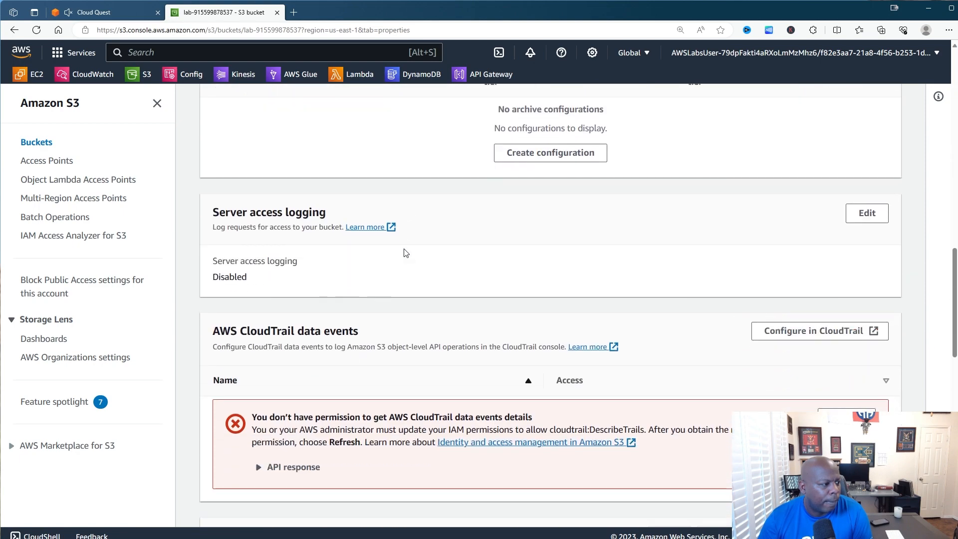
pyautogui.scroll(-3, 406, 253)
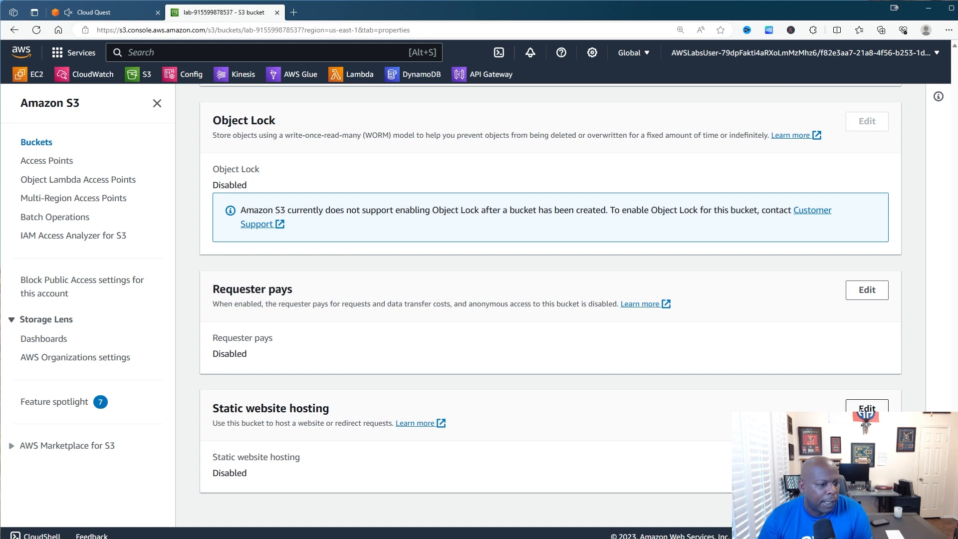
pyautogui.click(867, 408)
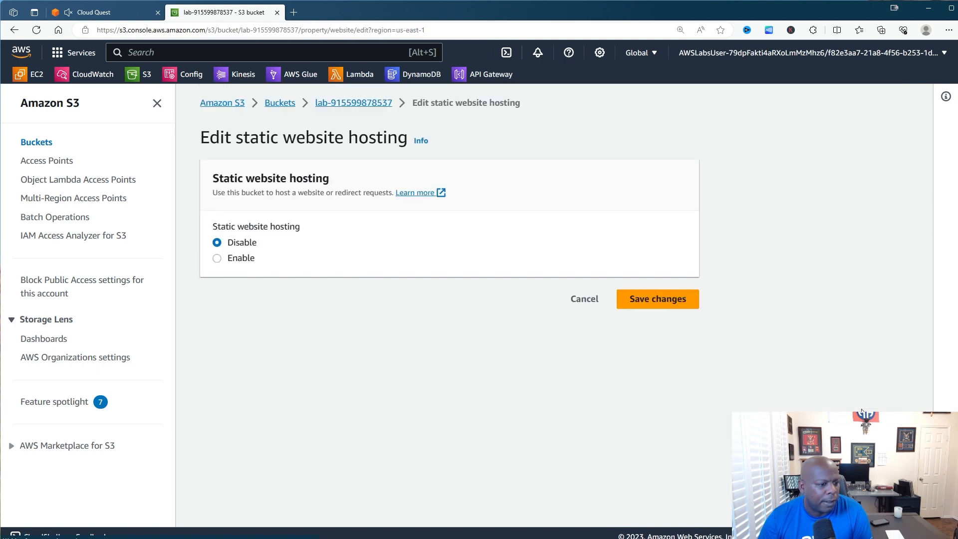
# Following Step 16, enable static website hosting for the lab bucket and set the index document to index.html
pyautogui.click(125, 17)
pyautogui.click(232, 485)
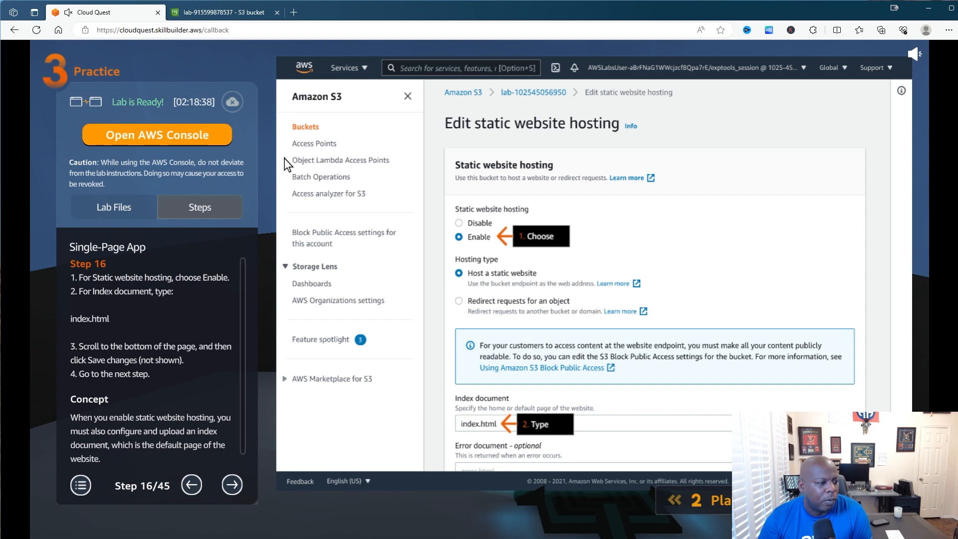
pyautogui.click(219, 15)
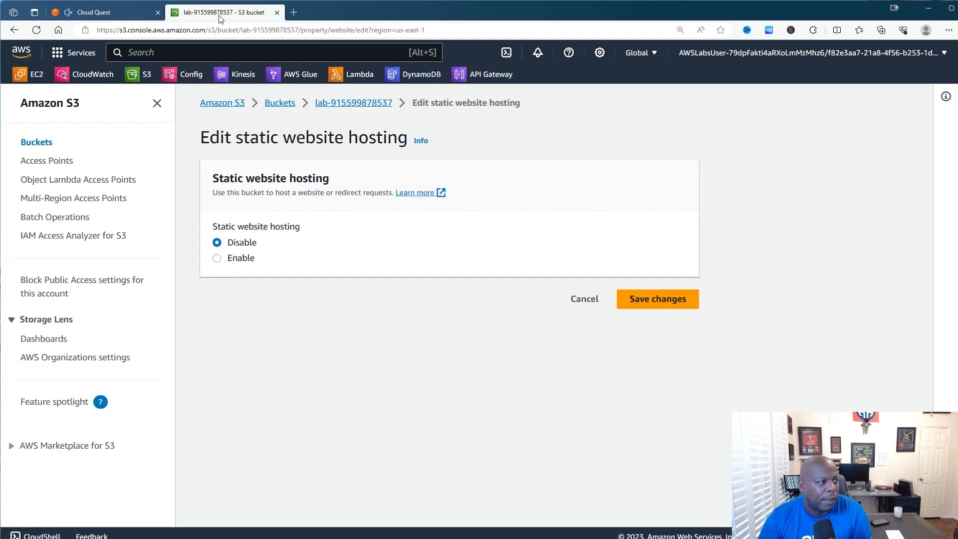
pyautogui.click(217, 259)
pyautogui.scroll(-3, 307, 277)
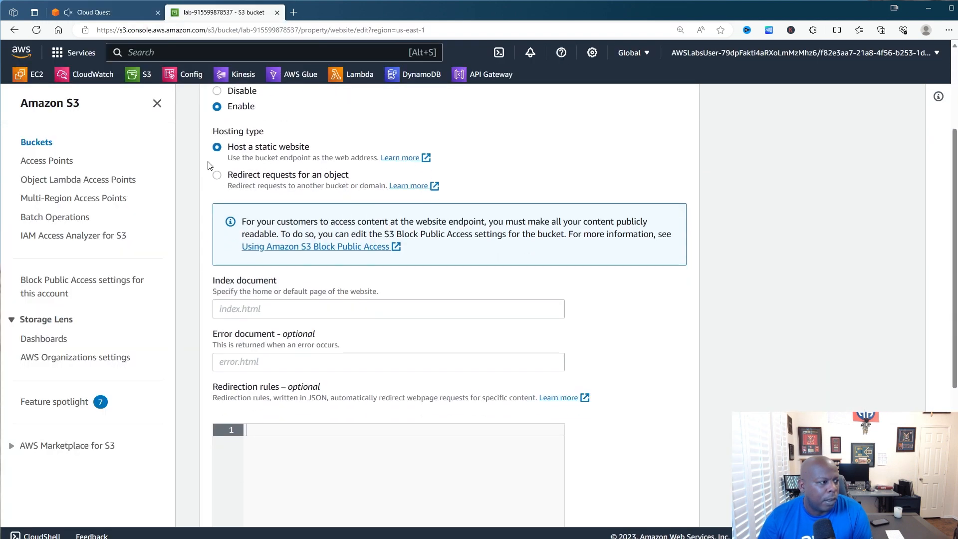
pyautogui.click(252, 308)
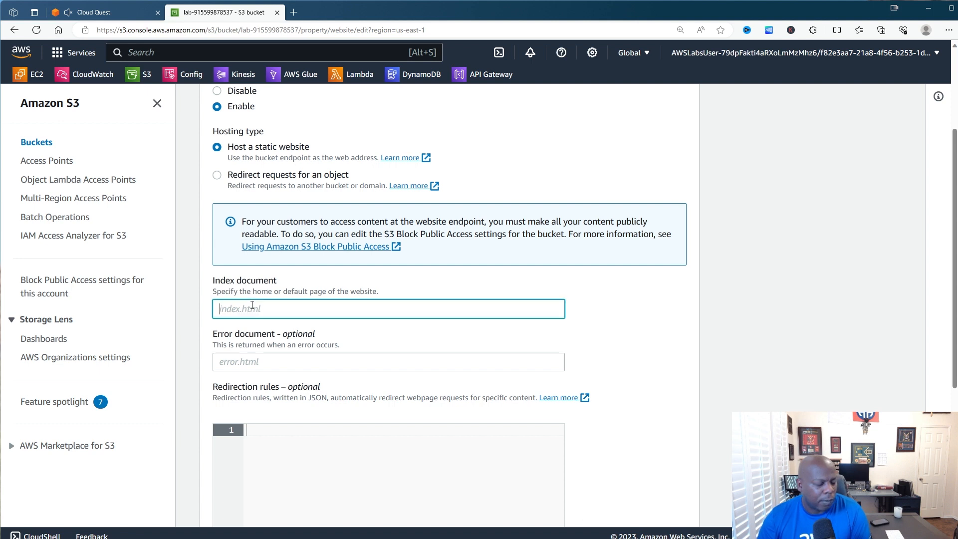
pyautogui.write('index.')
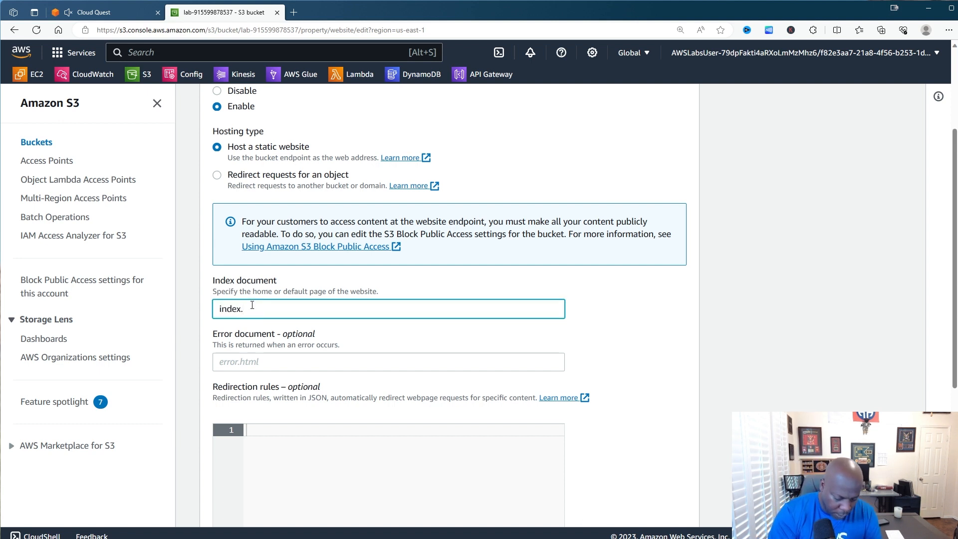
pyautogui.write('html')
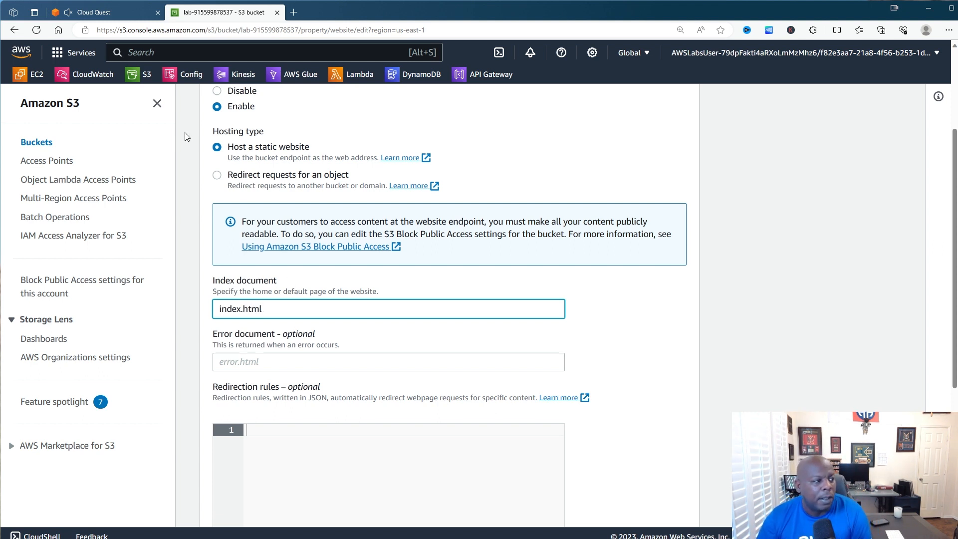
# Read ahead to Step 17, check the end of the static website hosting form, and return to the Step 16 instructions
pyautogui.click(135, 15)
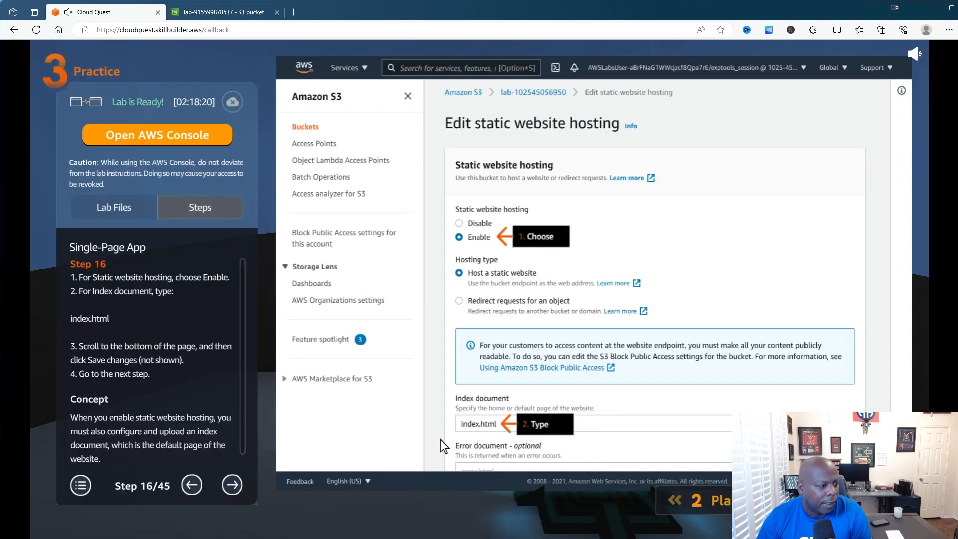
pyautogui.click(234, 484)
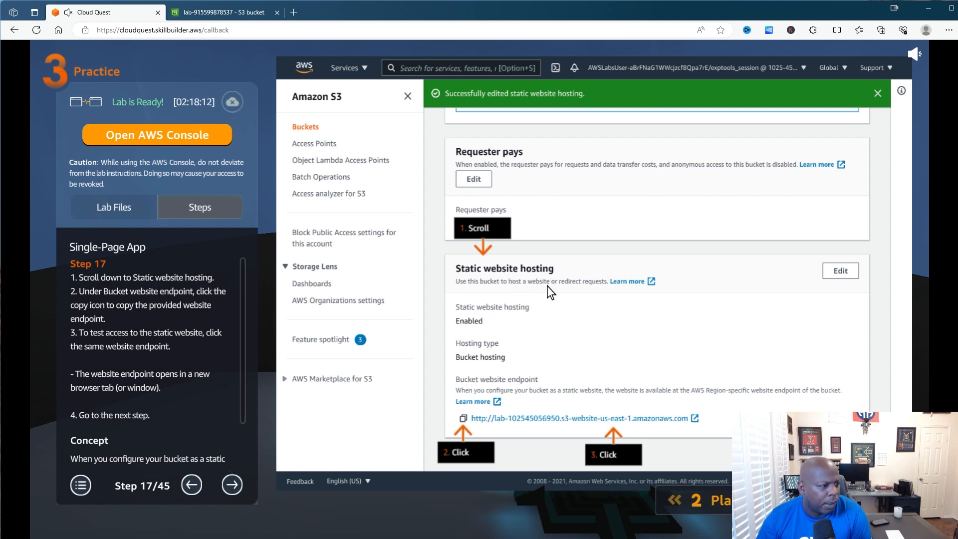
pyautogui.click(221, 16)
pyautogui.scroll(-6, 562, 293)
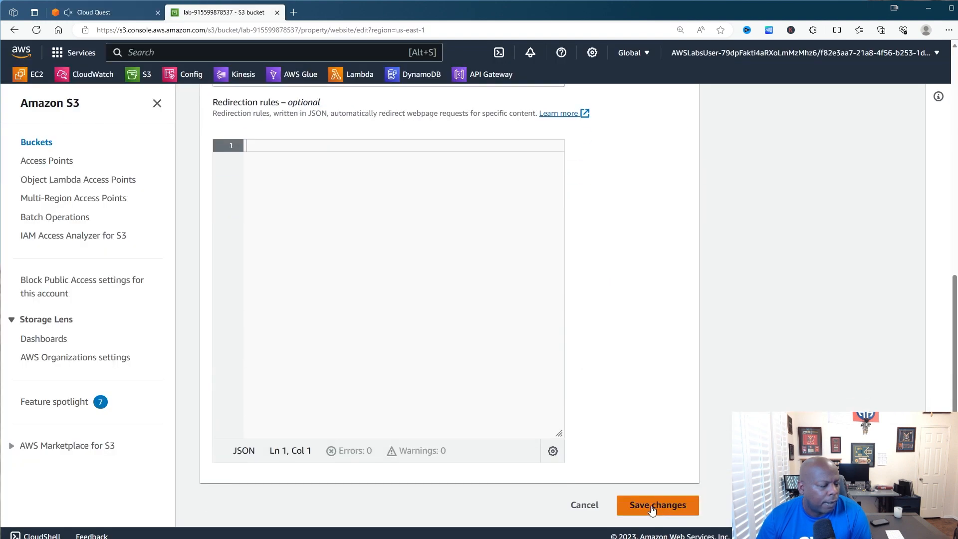
pyautogui.click(126, 17)
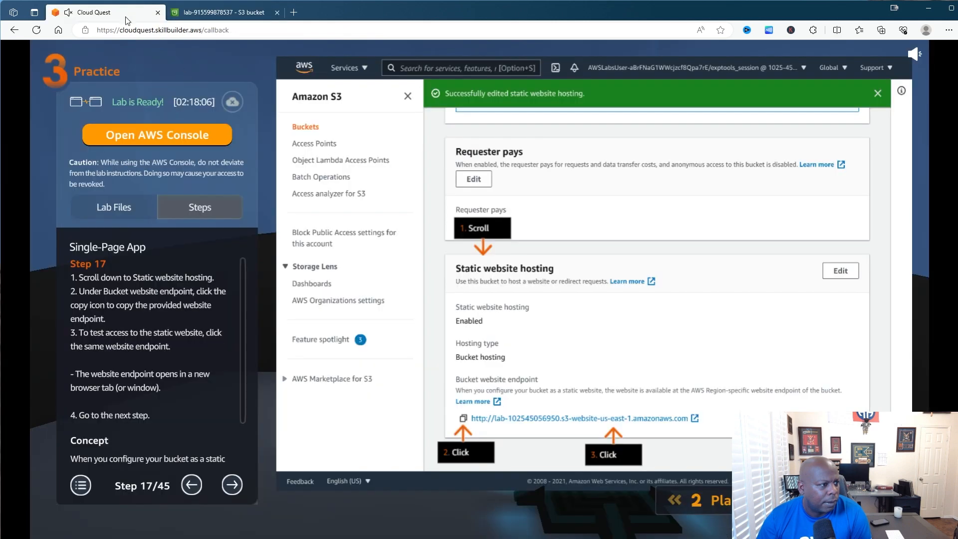
pyautogui.click(196, 477)
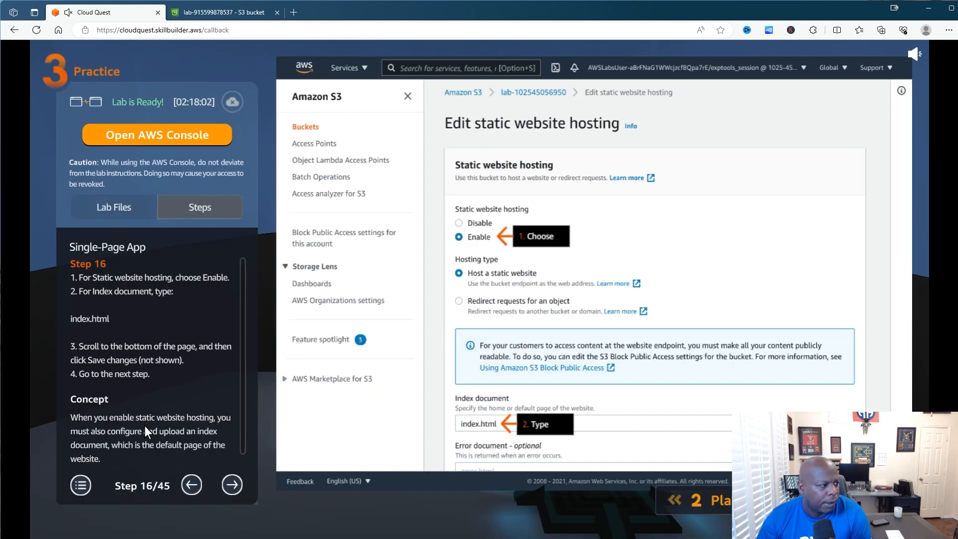
# Save the static website hosting changes for the lab bucket and dismiss the notification
pyautogui.click(222, 18)
pyautogui.click(648, 508)
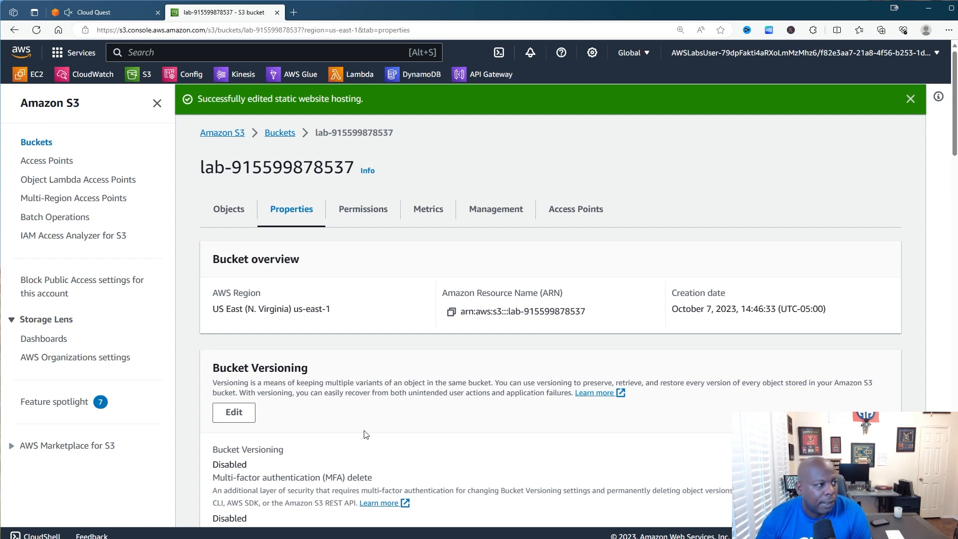
pyautogui.click(910, 101)
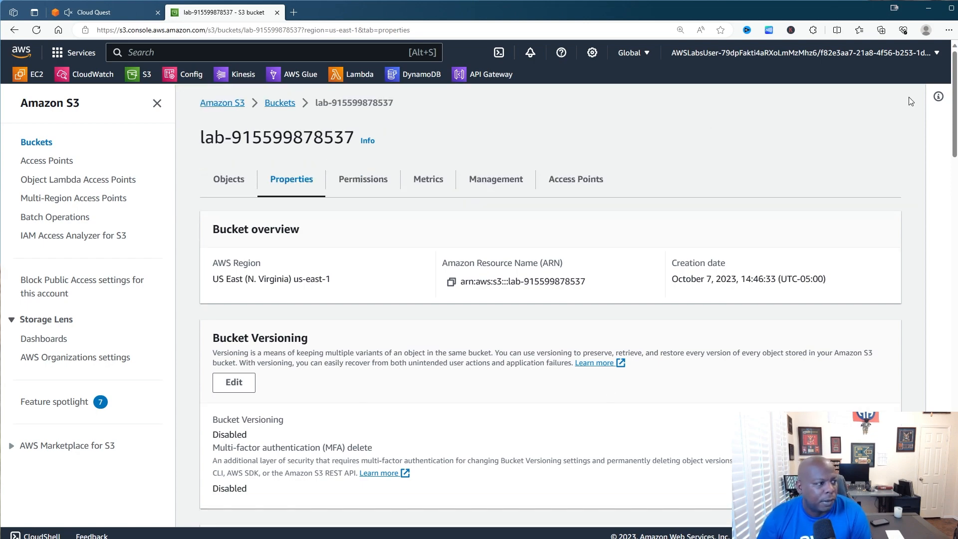
# Review the lab bucket's properties down to the static website hosting section and return to the bucket's header
pyautogui.scroll(-15, 539, 155)
pyautogui.scroll(-5, 468, 169)
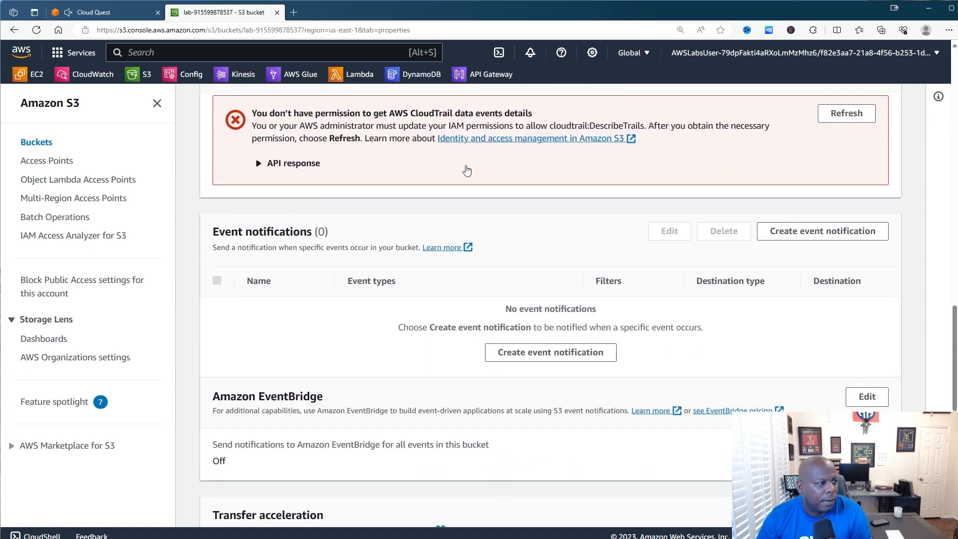
pyautogui.scroll(20, 467, 170)
pyautogui.scroll(-20, 428, 303)
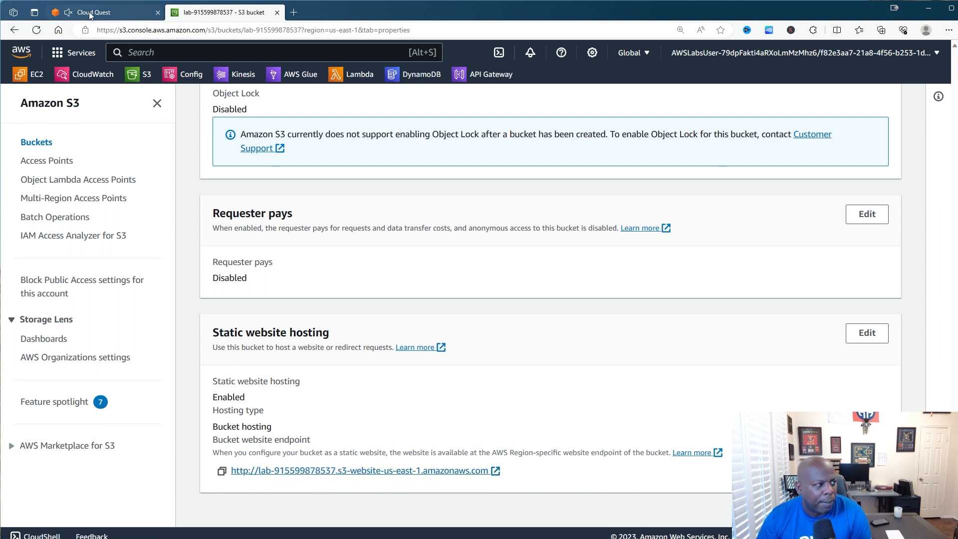
pyautogui.scroll(15, 275, 154)
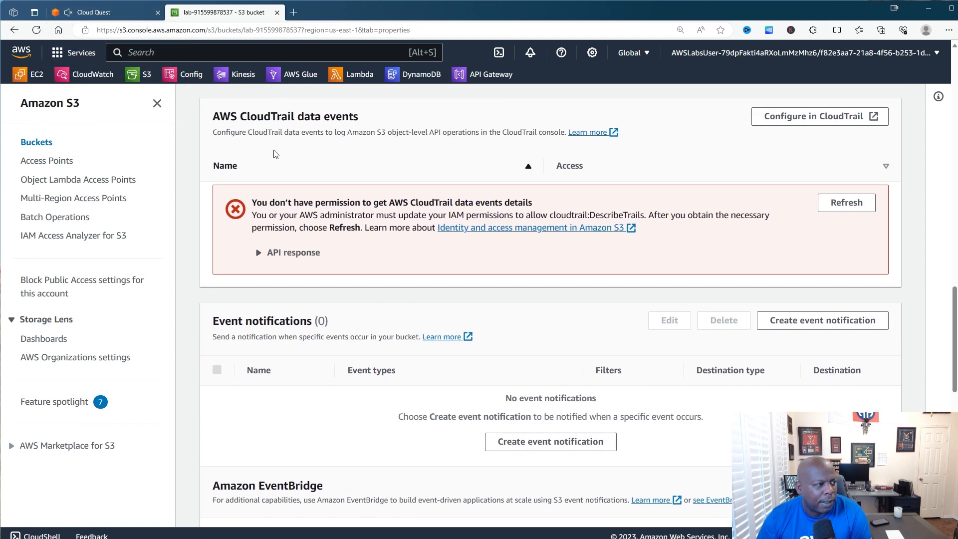
pyautogui.scroll(10, 275, 154)
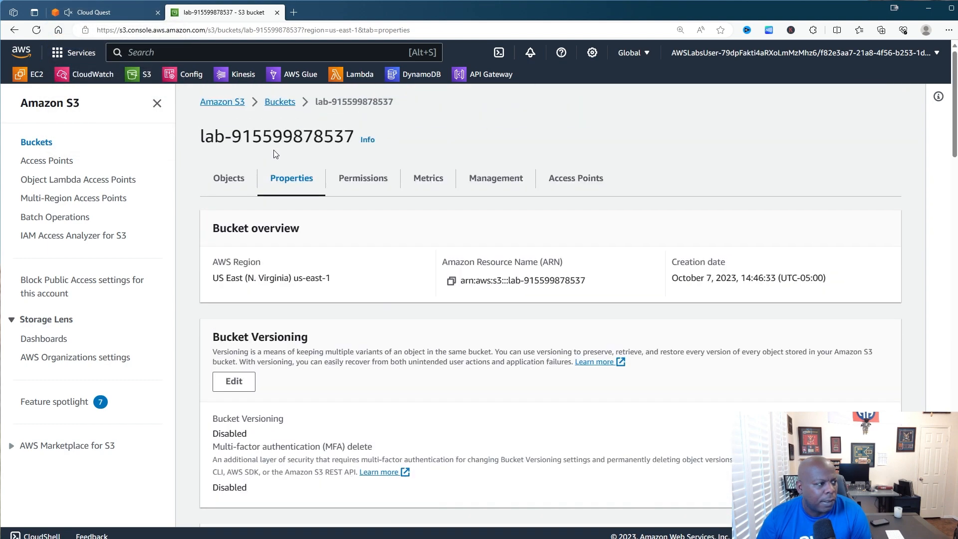
# Examine the lab bucket's permissions, including public access status, individual Block Public Access settings, object ownership, access control list and CORS
pyautogui.click(361, 182)
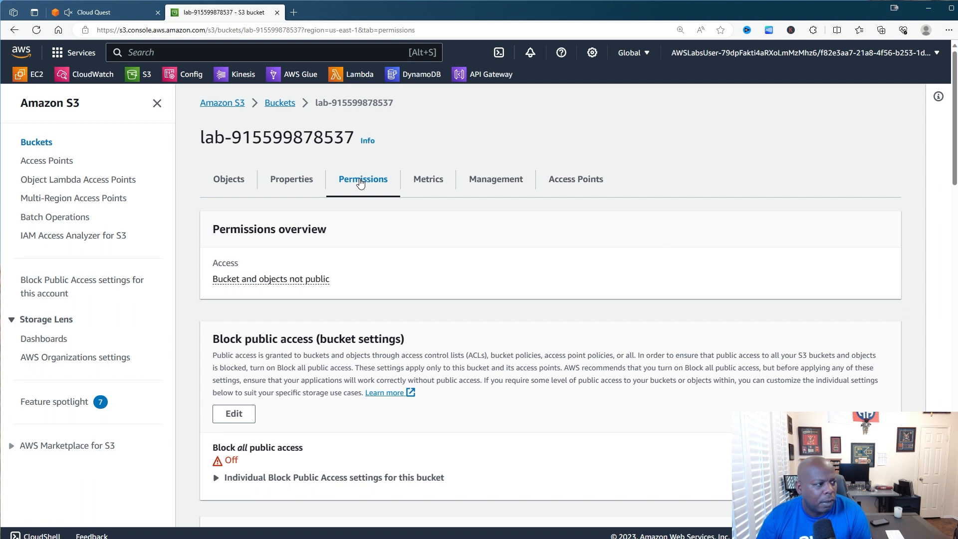
pyautogui.click(251, 280)
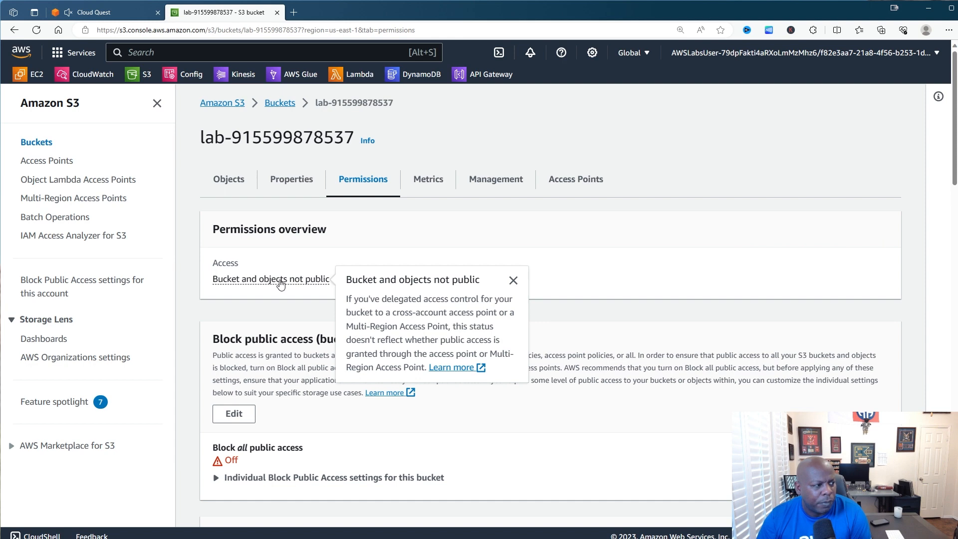
pyautogui.click(315, 269)
pyautogui.scroll(-5, 225, 268)
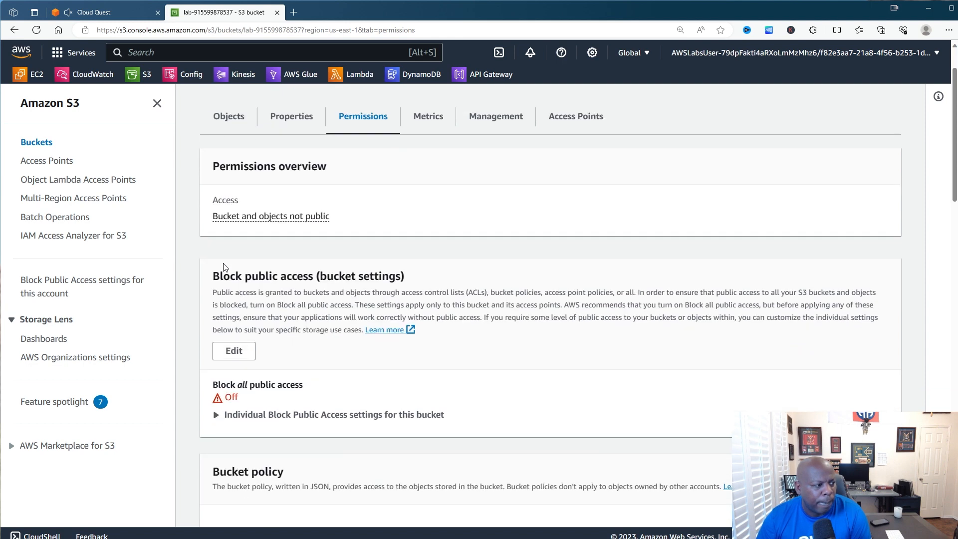
pyautogui.click(216, 251)
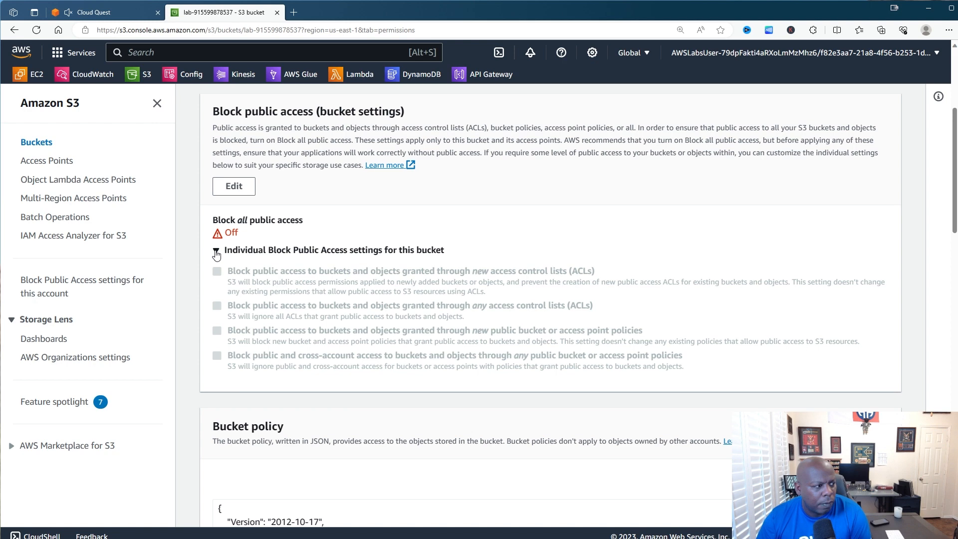
pyautogui.click(216, 251)
pyautogui.scroll(-10, 216, 257)
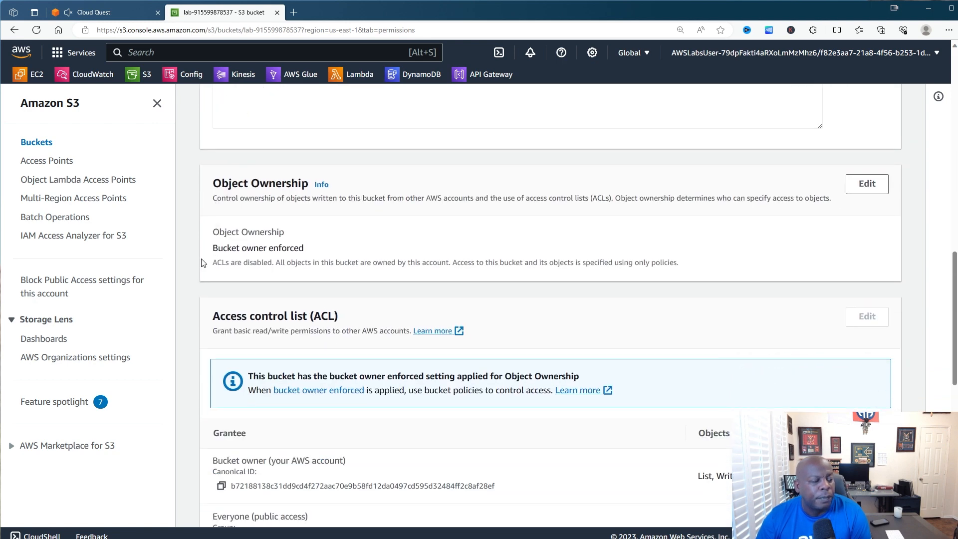
pyautogui.scroll(-1, 203, 263)
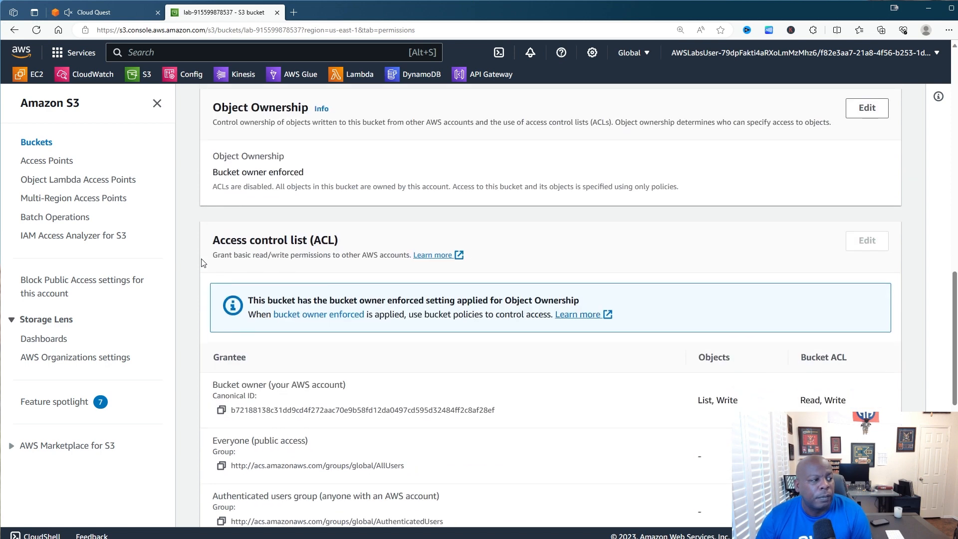
pyautogui.scroll(-1, 202, 263)
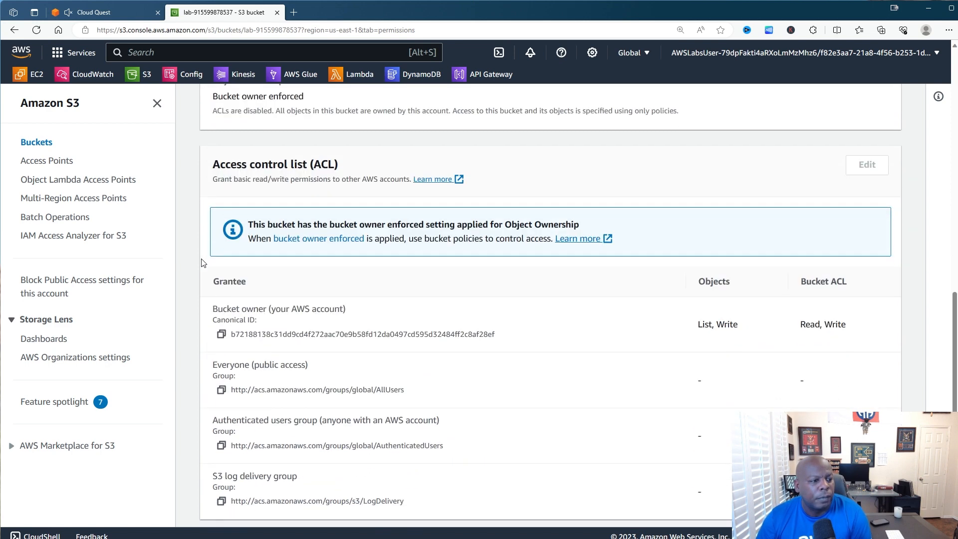
pyautogui.scroll(-5, 203, 263)
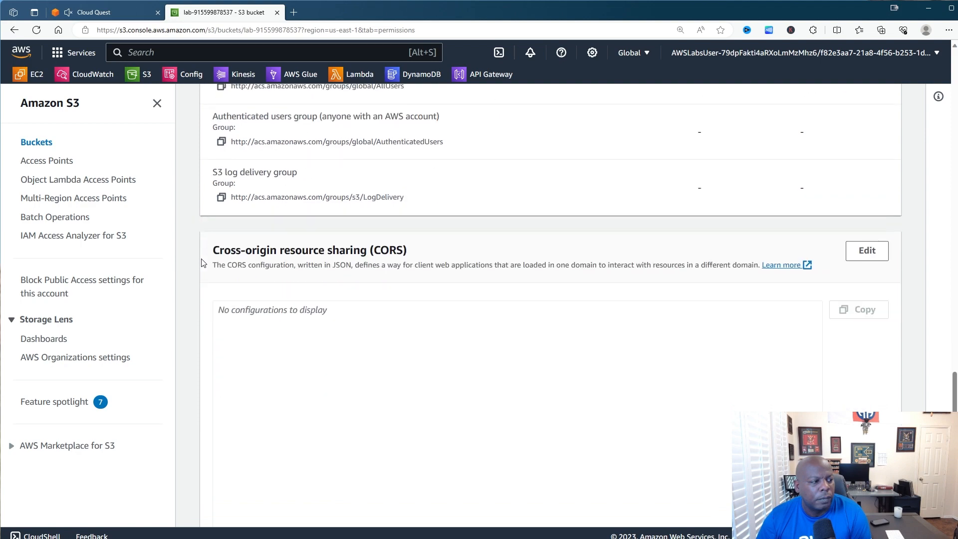
pyautogui.scroll(10, 203, 263)
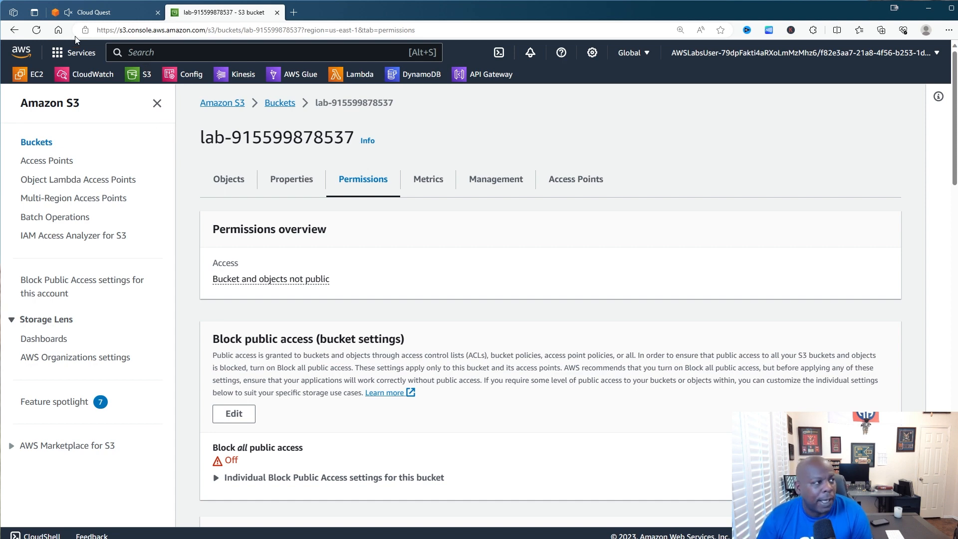
# Advance the Cloud Quest instructions to Step 17, reading ahead to Step 18 and going back
pyautogui.click(95, 18)
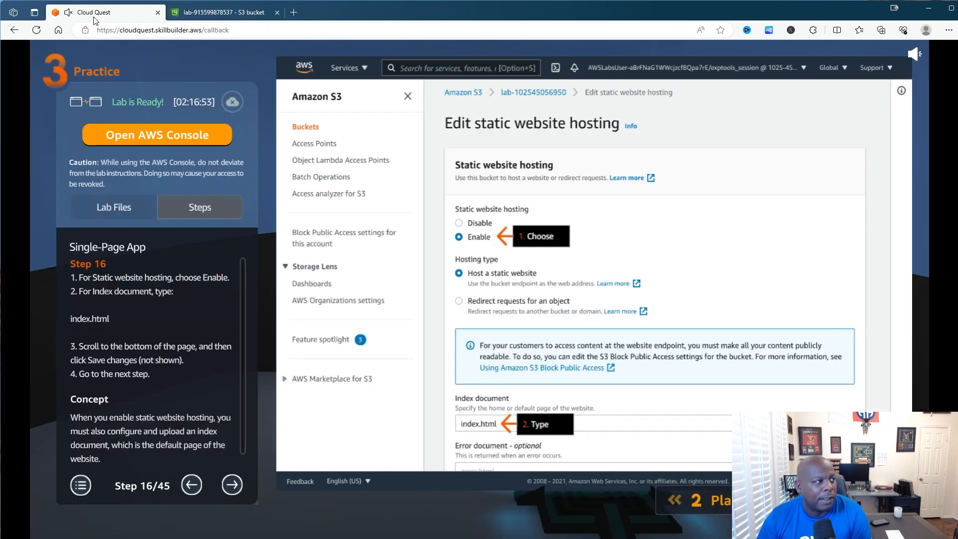
pyautogui.click(234, 486)
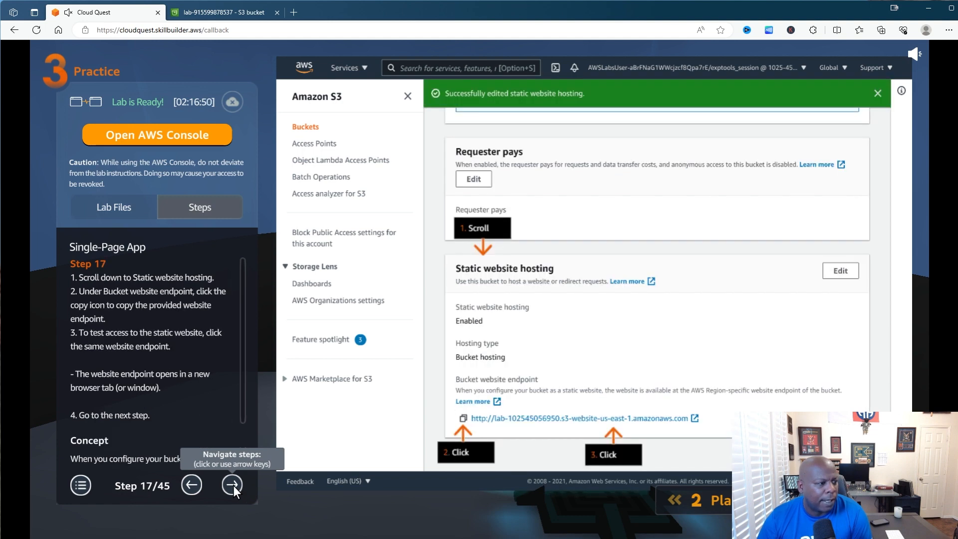
pyautogui.click(232, 486)
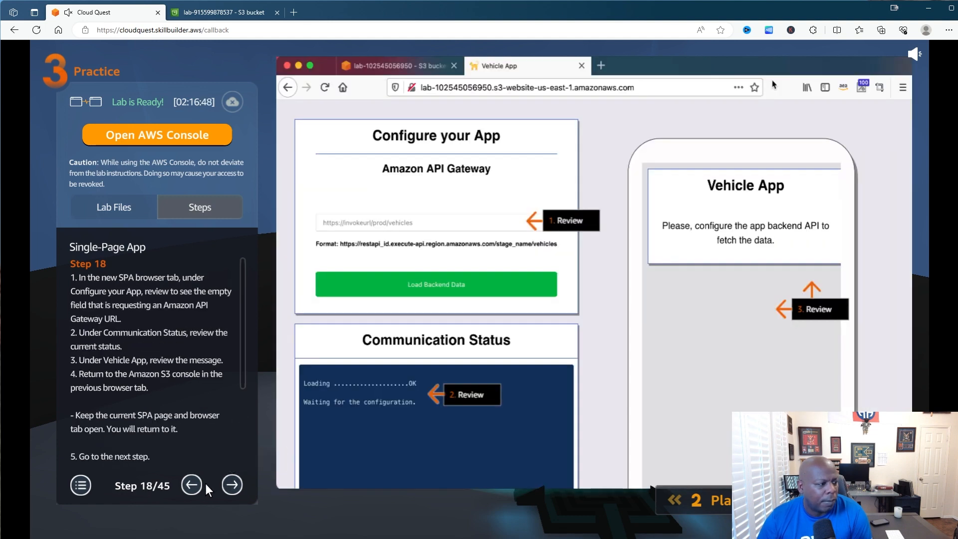
pyautogui.click(191, 484)
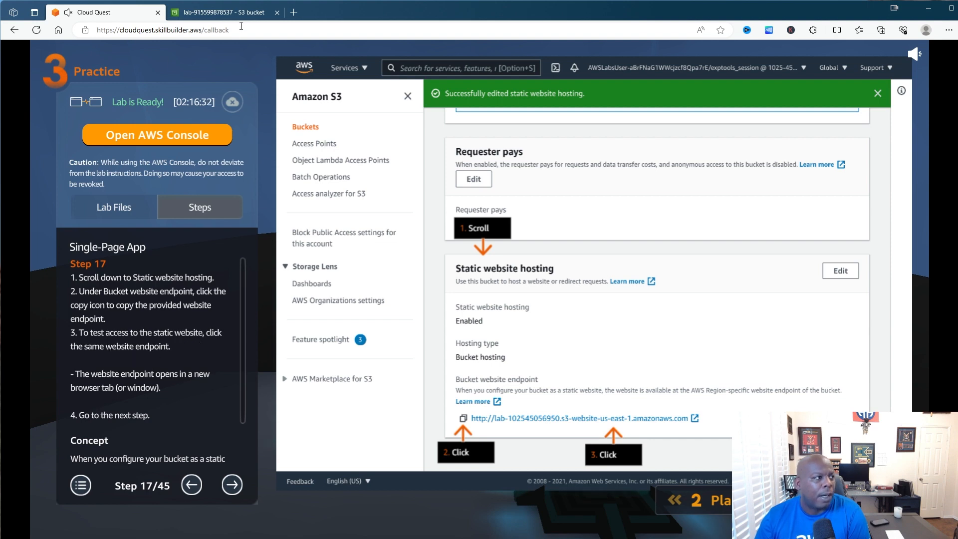
# Following Step 17, copy the lab bucket's website endpoint from its static website hosting properties and open the website
pyautogui.click(234, 12)
pyautogui.scroll(-15, 312, 372)
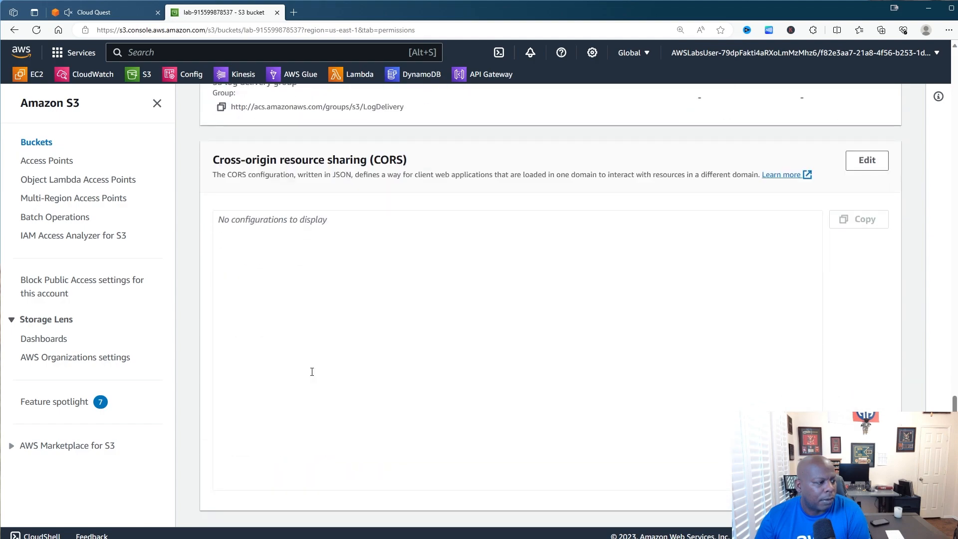
pyautogui.scroll(15, 312, 372)
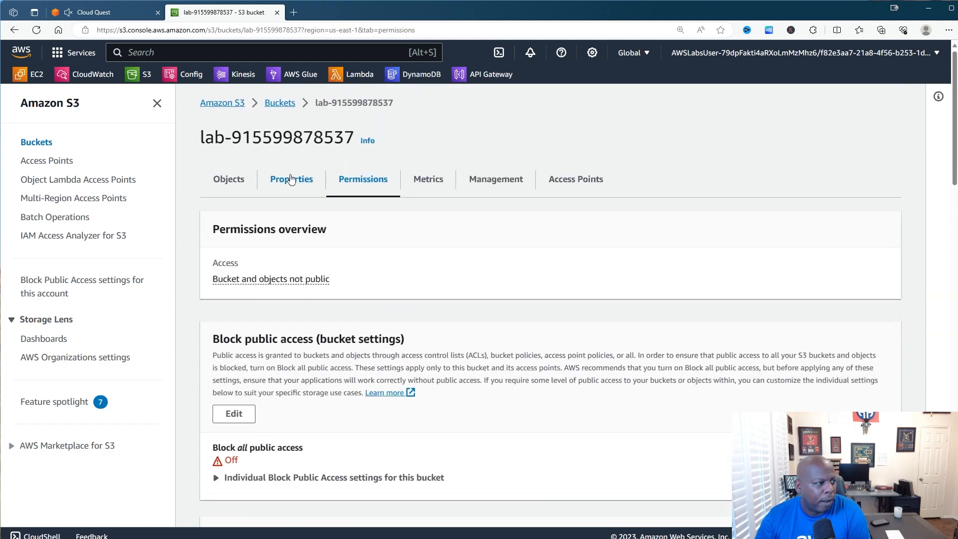
pyautogui.click(291, 179)
pyautogui.scroll(-20, 290, 280)
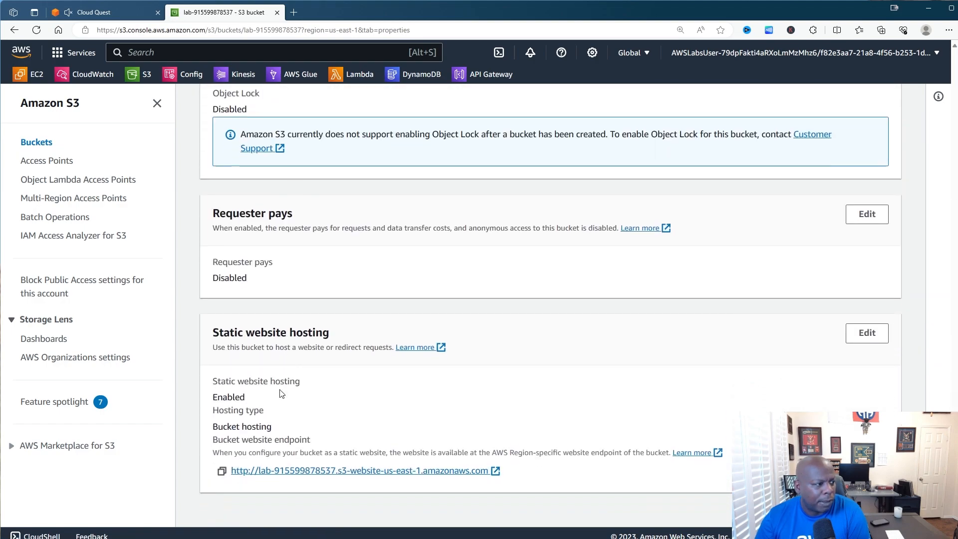
pyautogui.click(222, 472)
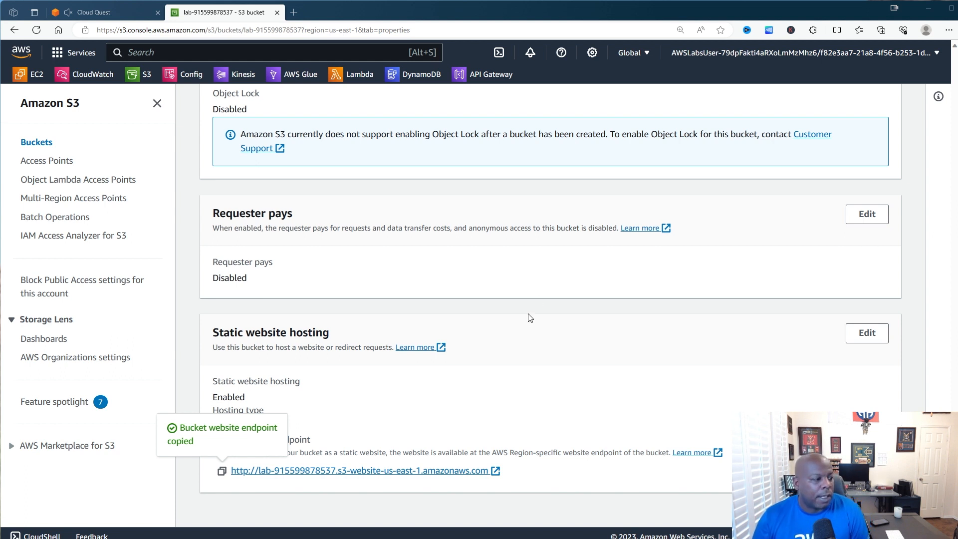
pyautogui.click(379, 469)
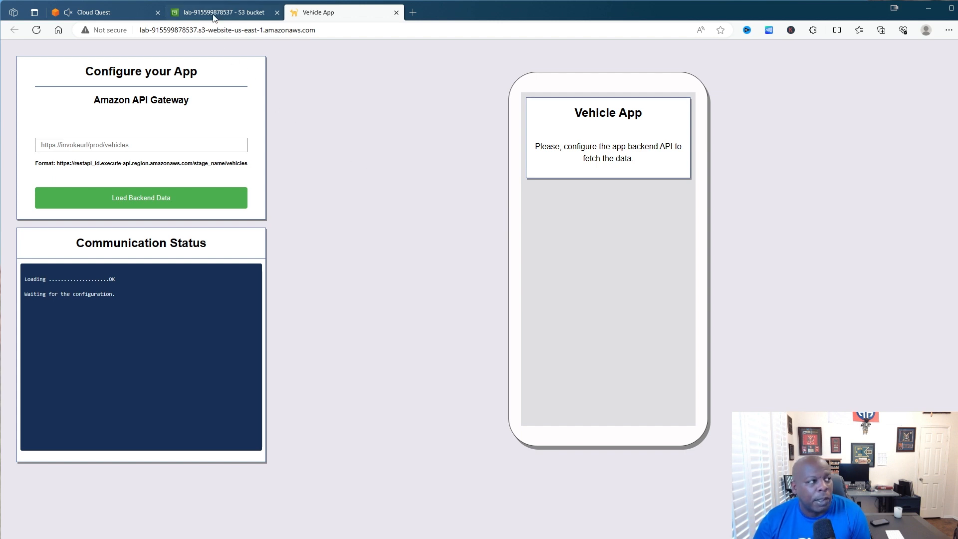
# Read the rest of Step 17 in the Cloud Quest instructions and advance to Step 18
pyautogui.click(130, 11)
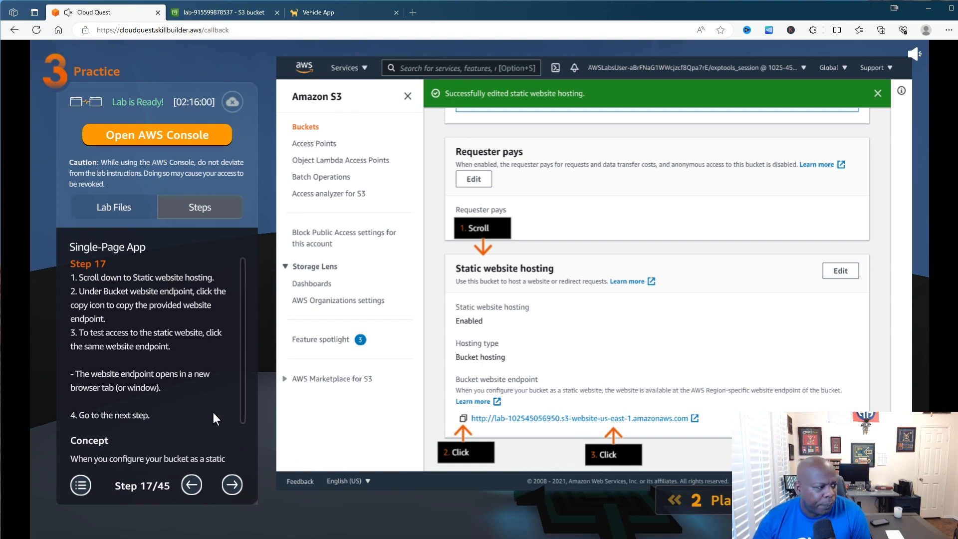
pyautogui.scroll(-2, 213, 412)
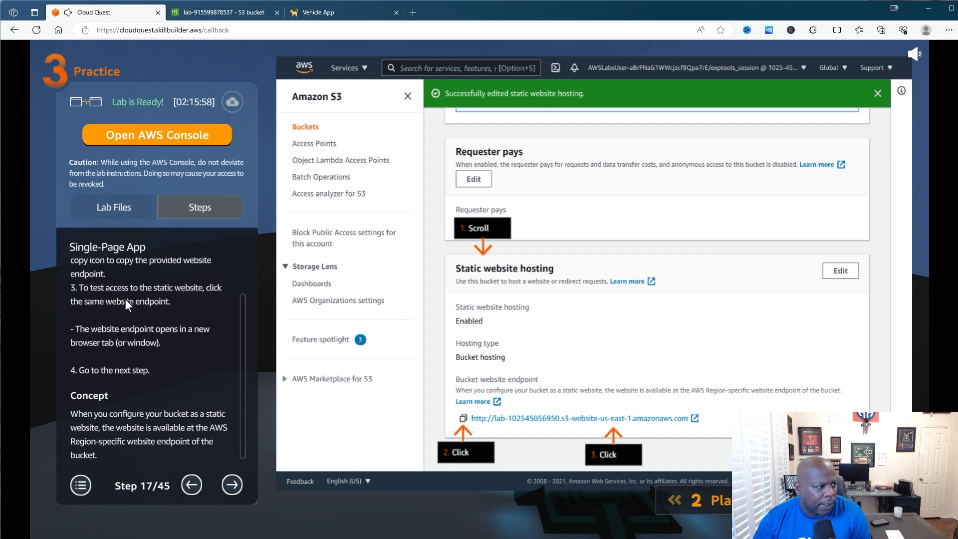
pyautogui.scroll(-1, 124, 299)
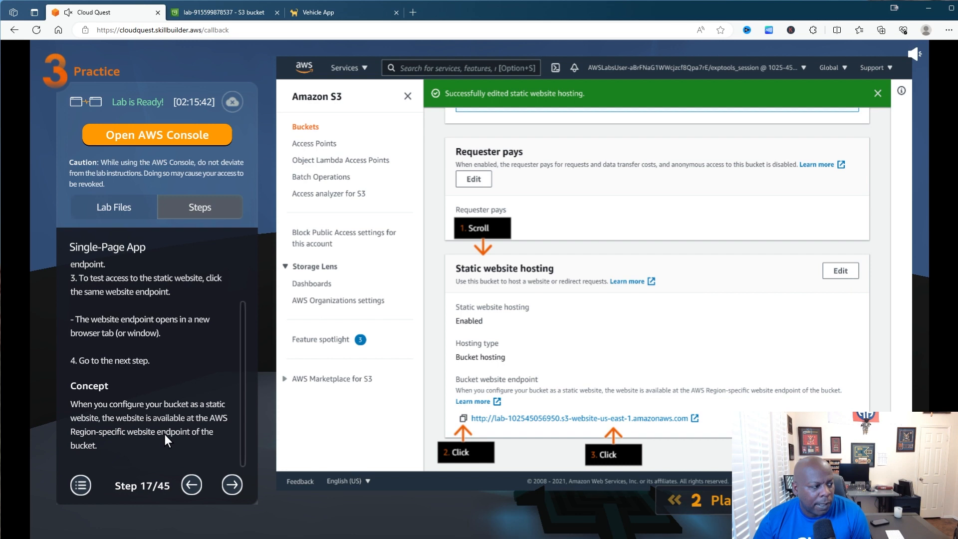
pyautogui.click(233, 485)
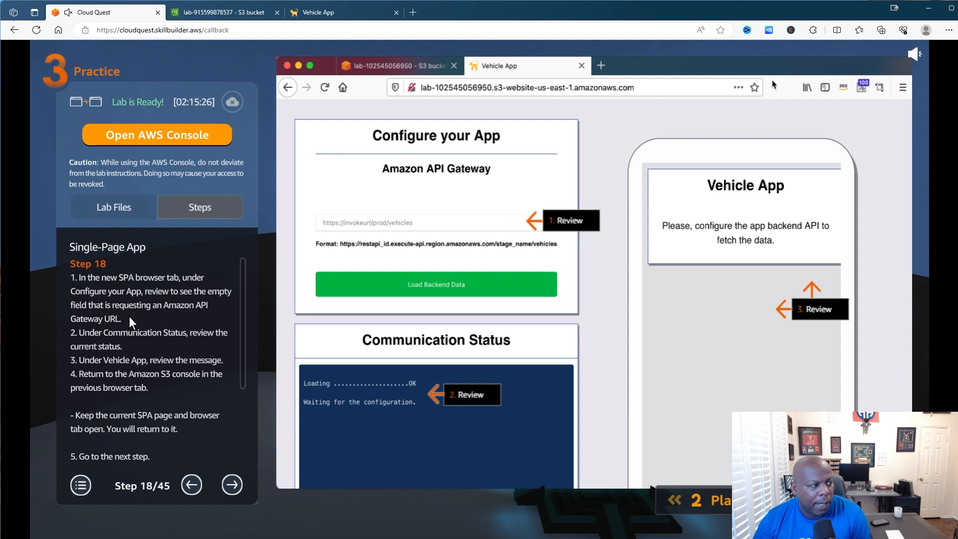
# Review the API Gateway field on the Vehicle App page against Step 18, then return to the S3 bucket page
pyautogui.click(216, 15)
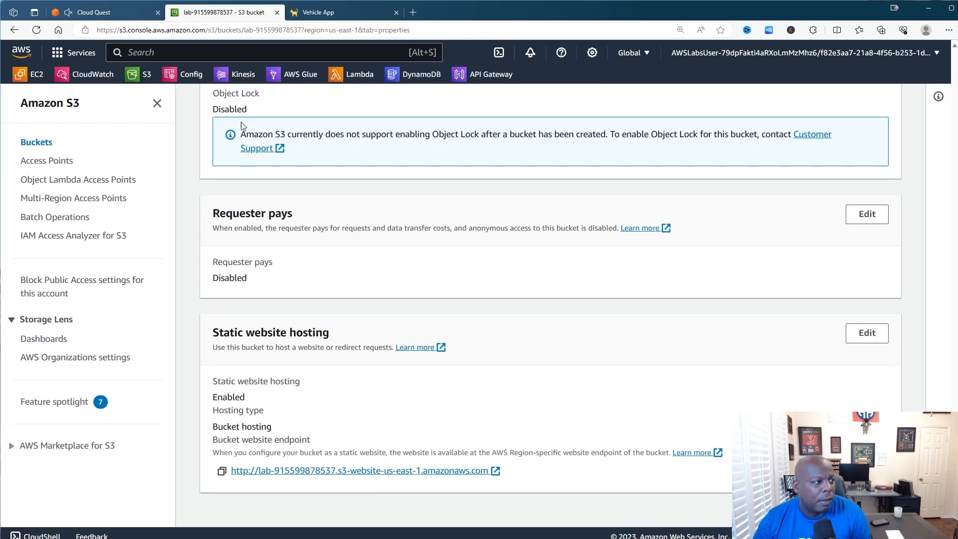
pyautogui.click(364, 7)
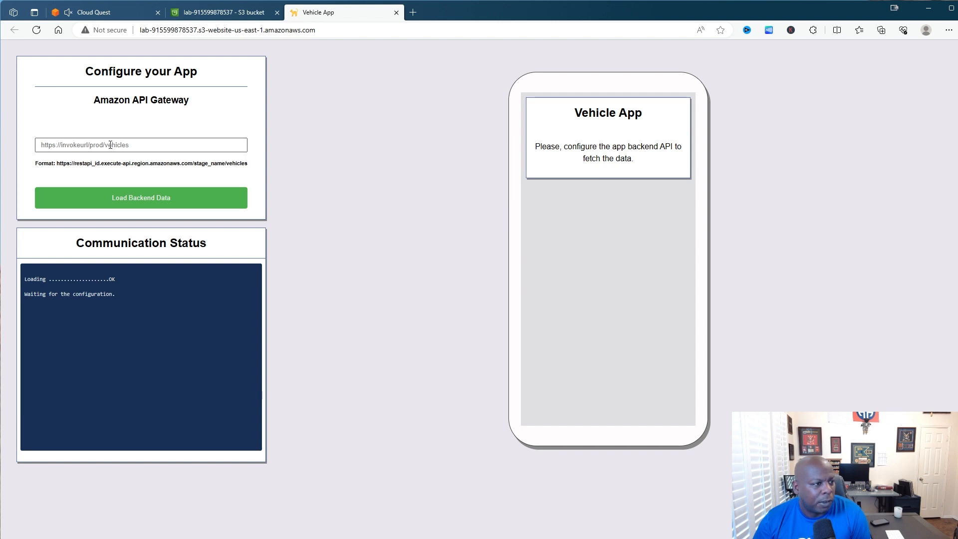
pyautogui.click(121, 9)
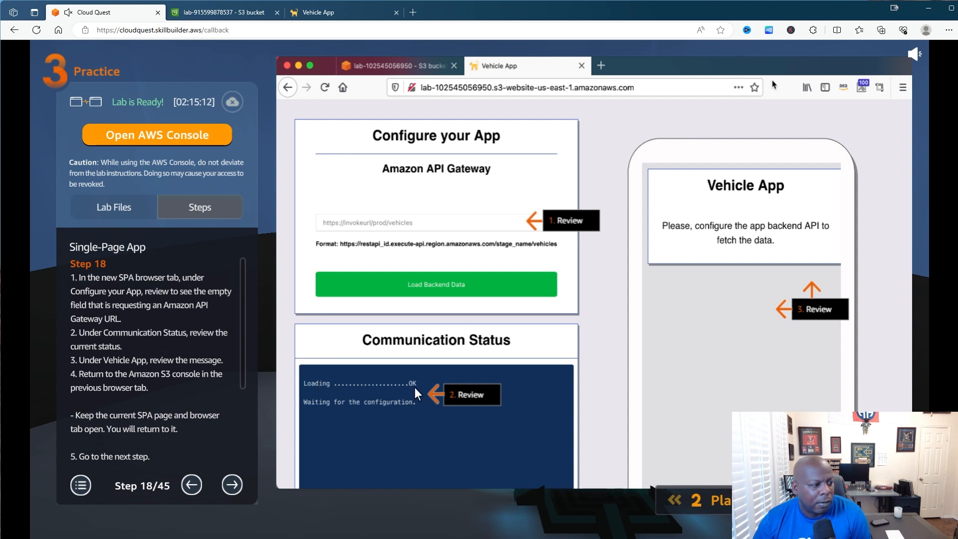
pyautogui.click(219, 14)
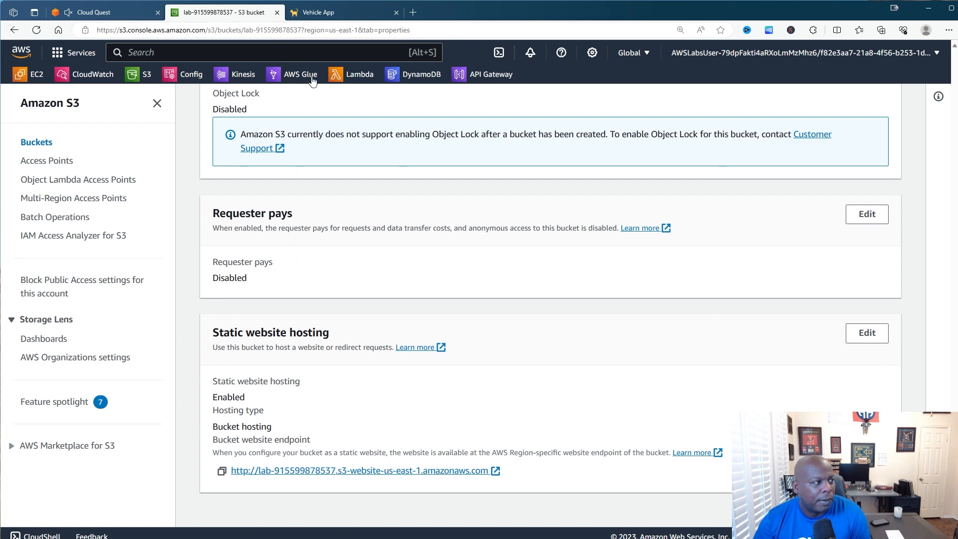
# Place the Vehicle App browser tab directly after Cloud Quest, recheck Step 18 and review the Vehicle App message
pyautogui.moveTo(322, 13); pyautogui.dragTo(199, 37)
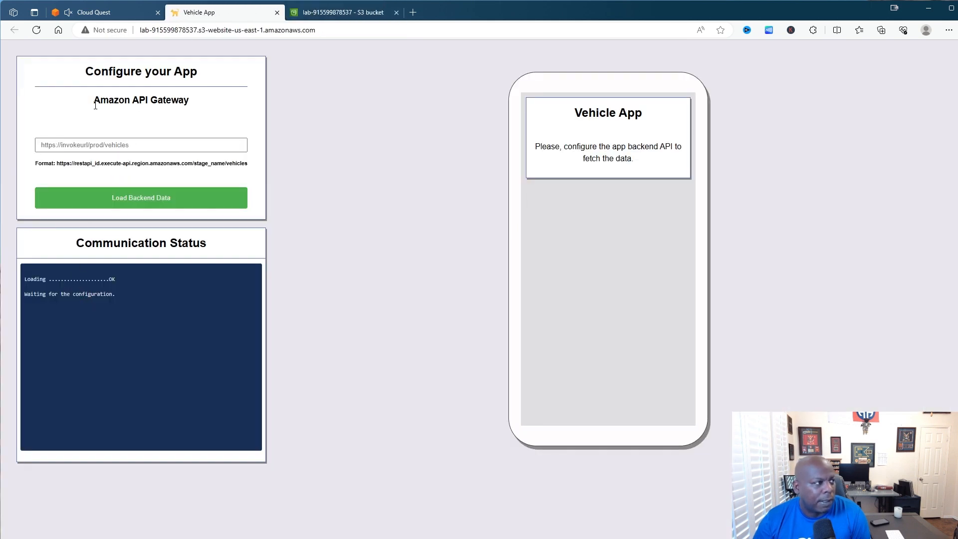
pyautogui.click(124, 13)
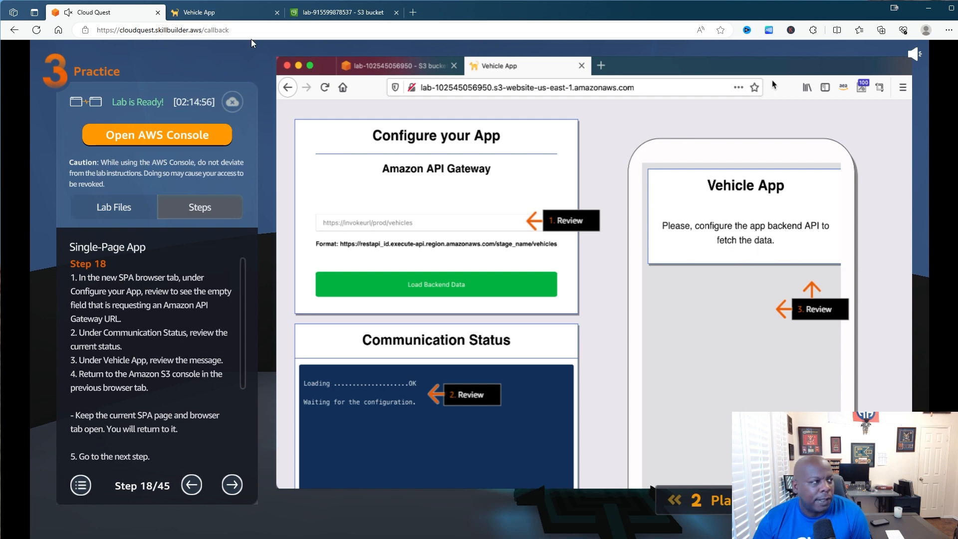
pyautogui.click(211, 14)
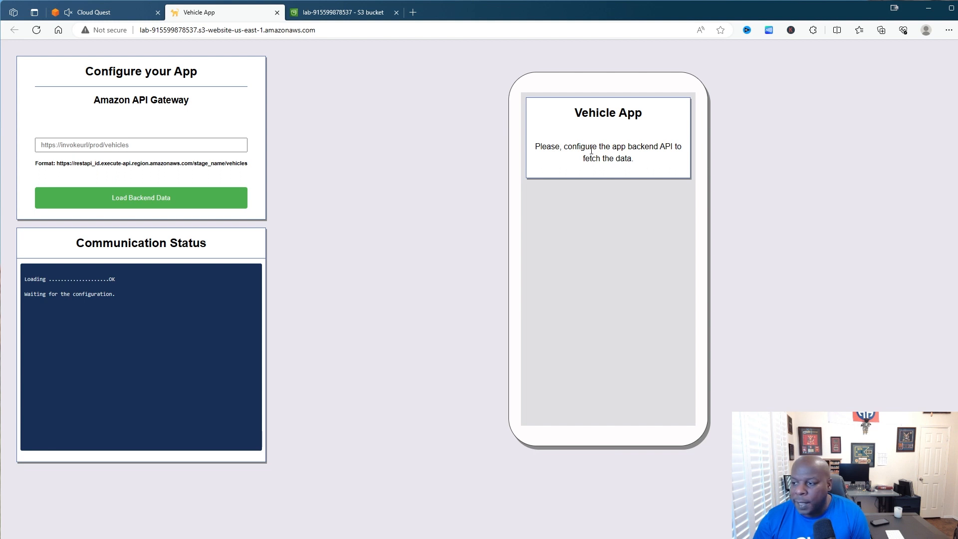
# Read the rest of Step 18 in Cloud Quest and place the S3 bucket browser tab directly after Cloud Quest
pyautogui.click(106, 13)
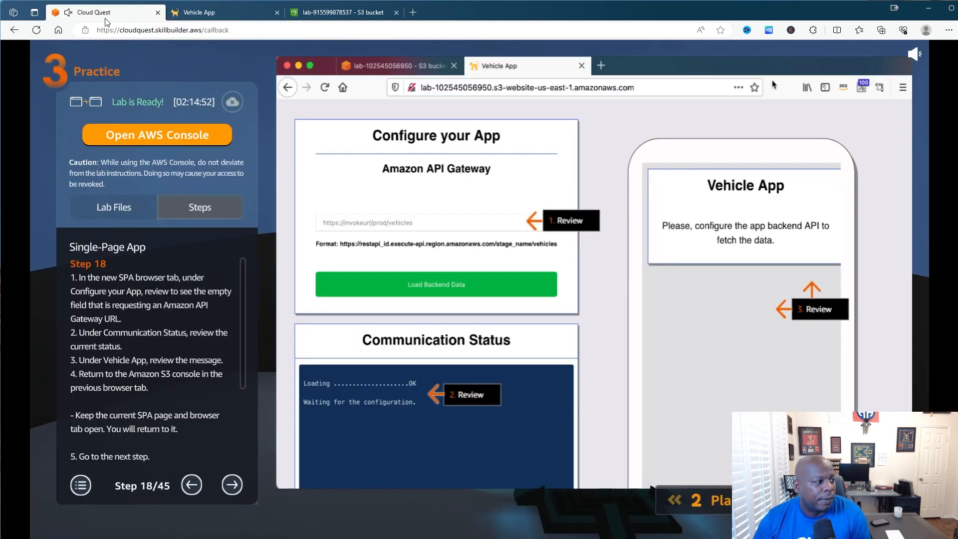
pyautogui.scroll(-3, 182, 408)
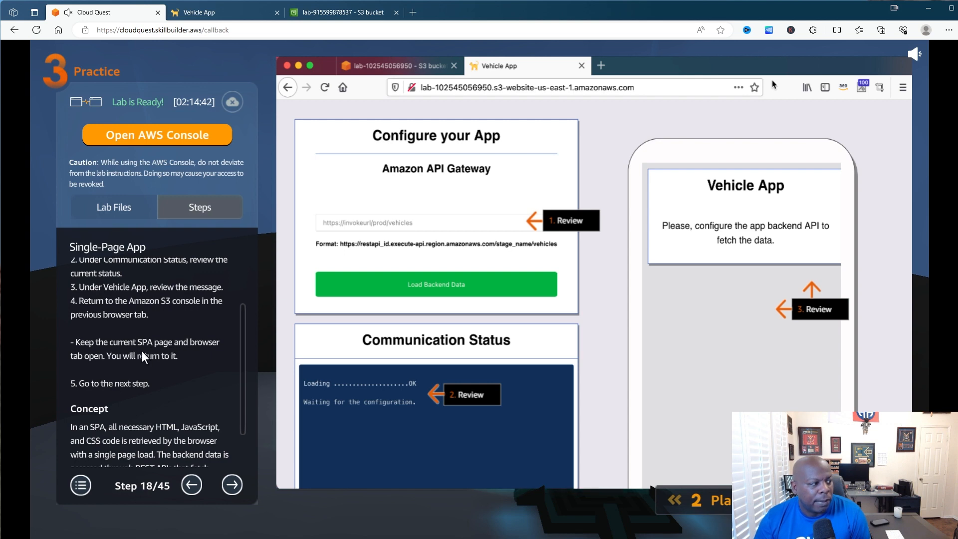
pyautogui.scroll(-1, 155, 362)
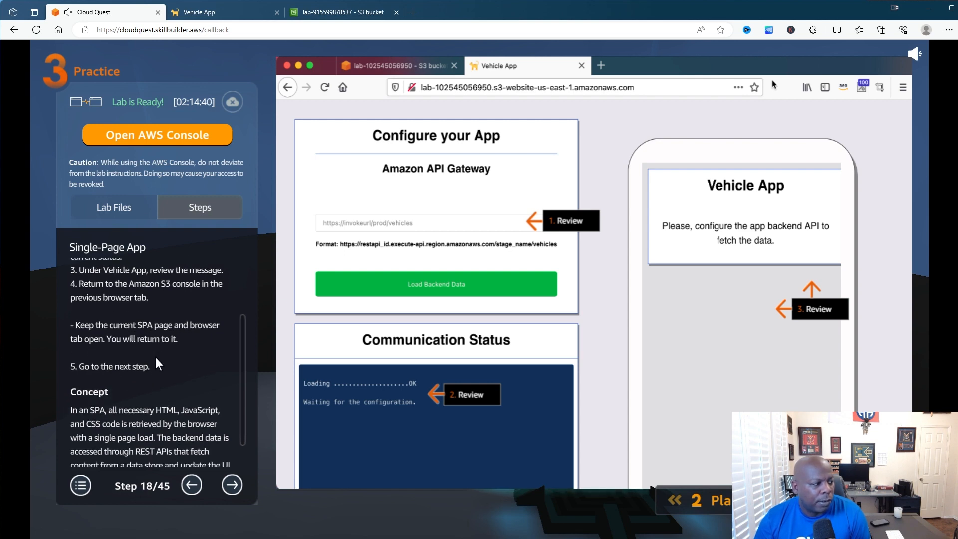
pyautogui.scroll(-2, 159, 364)
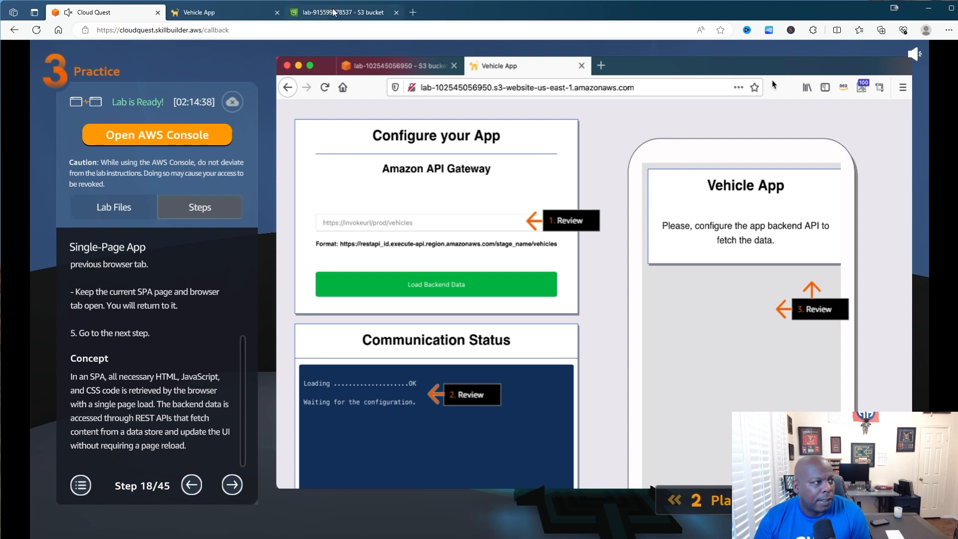
pyautogui.moveTo(334, 12); pyautogui.dragTo(214, 12)
pyautogui.click(95, 12)
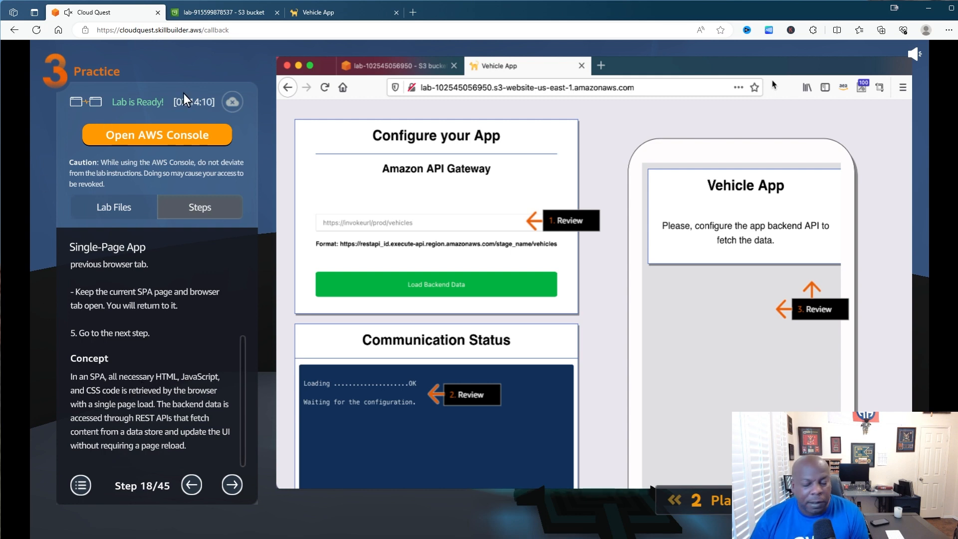
pyautogui.click(230, 17)
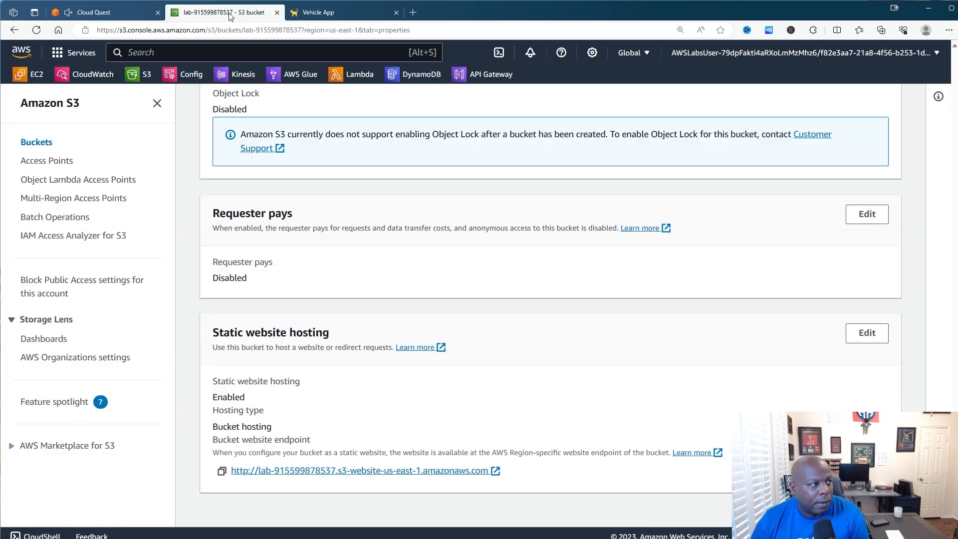
pyautogui.click(131, 17)
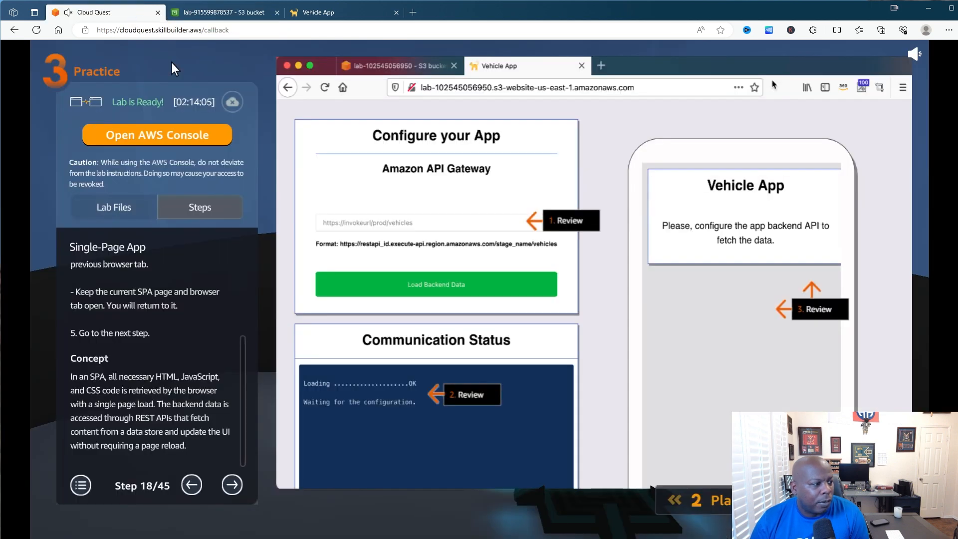
# Advance the Cloud Quest instructions to Step 19 and open API Gateway in the AWS console
pyautogui.click(233, 484)
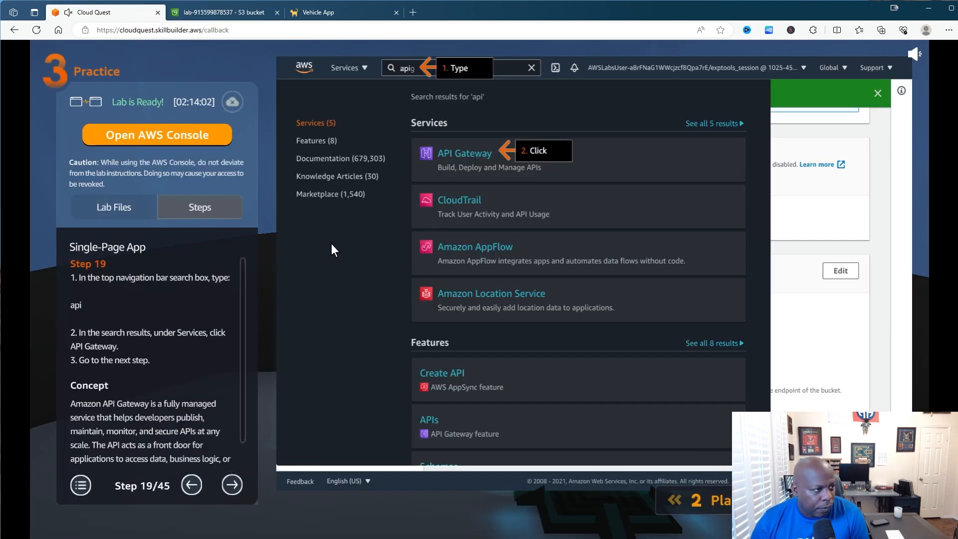
pyautogui.click(244, 14)
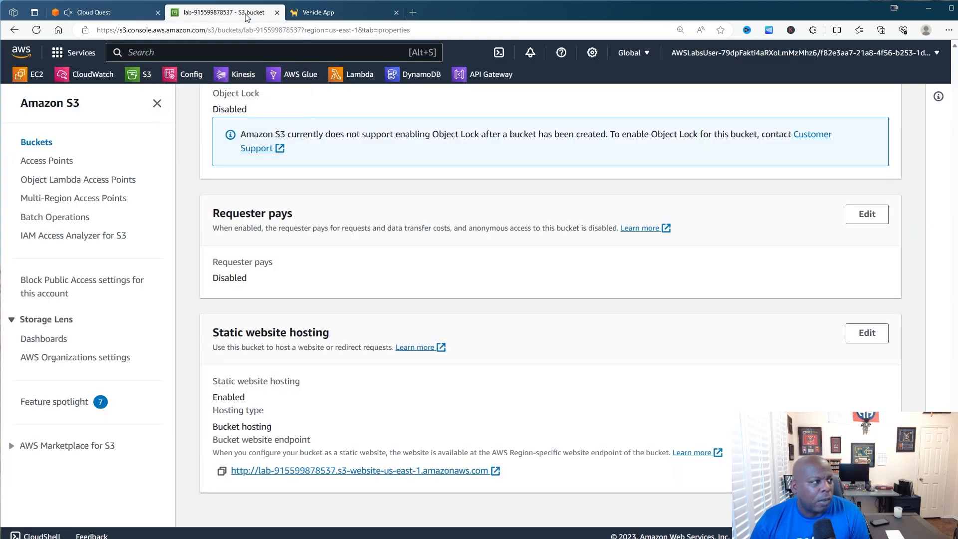
pyautogui.click(486, 75)
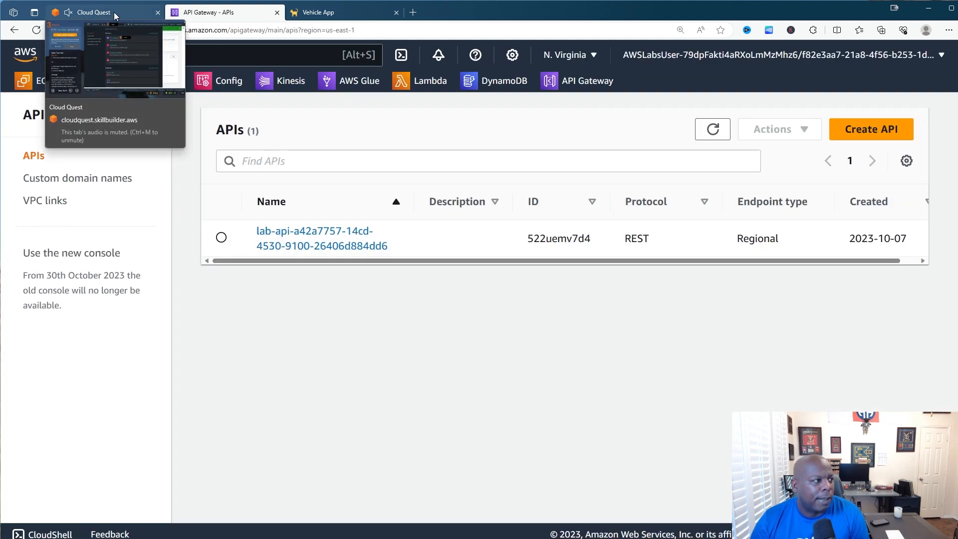
# Advance Cloud Quest to Step 20 and open the API whose name starts with lab-api- in API Gateway
pyautogui.click(114, 12)
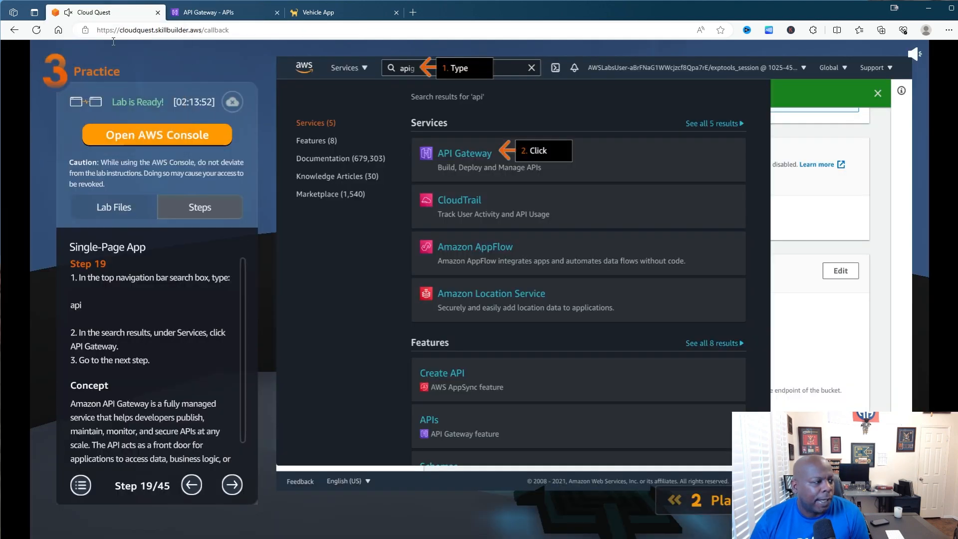
pyautogui.click(231, 484)
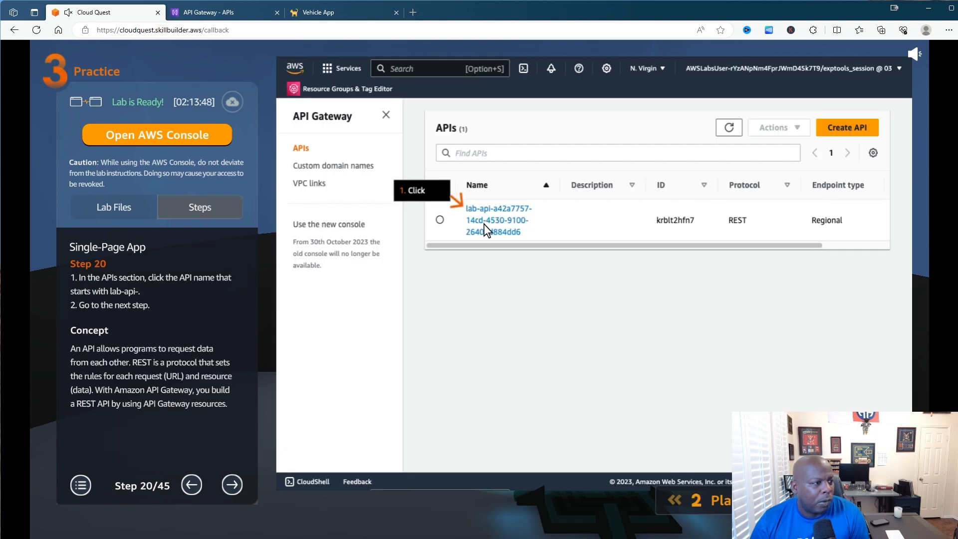
pyautogui.click(236, 19)
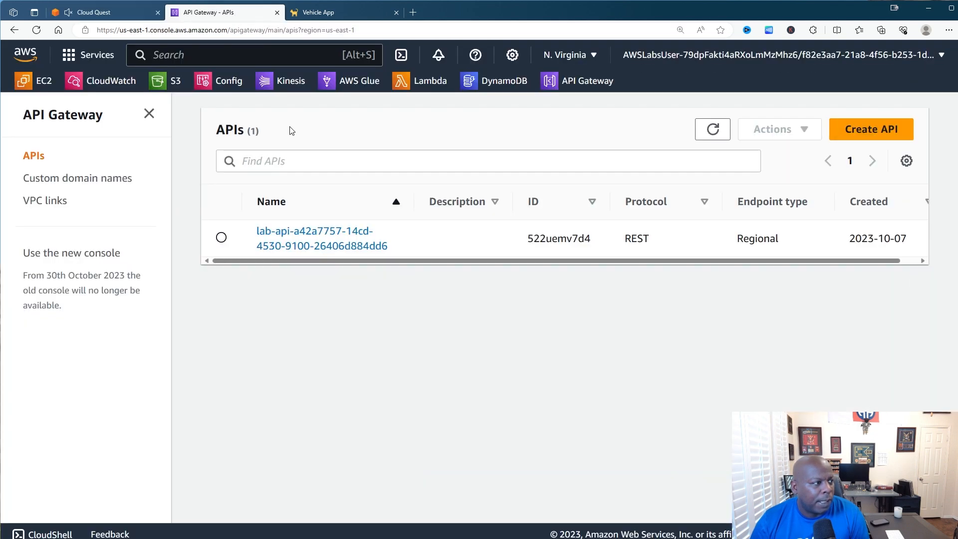
pyautogui.click(305, 232)
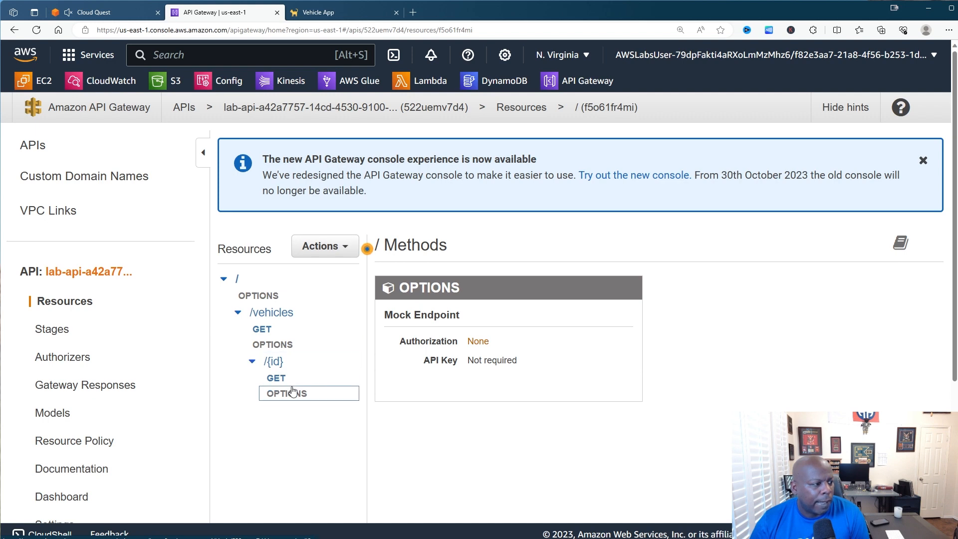
# Advance Cloud Quest to Step 21 and inspect the OPTIONS methods of the /vehicles and /vehicles/{id} resources
pyautogui.click(99, 12)
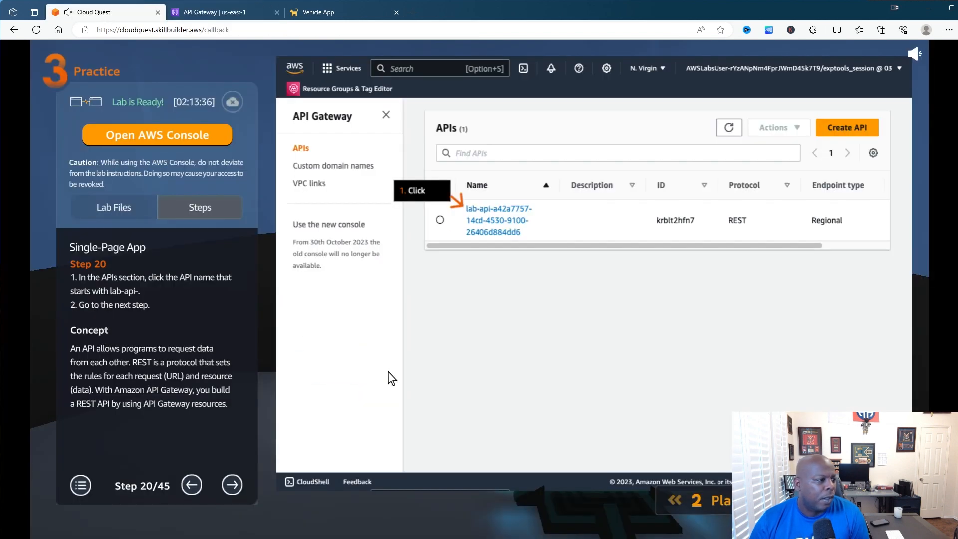
pyautogui.click(237, 486)
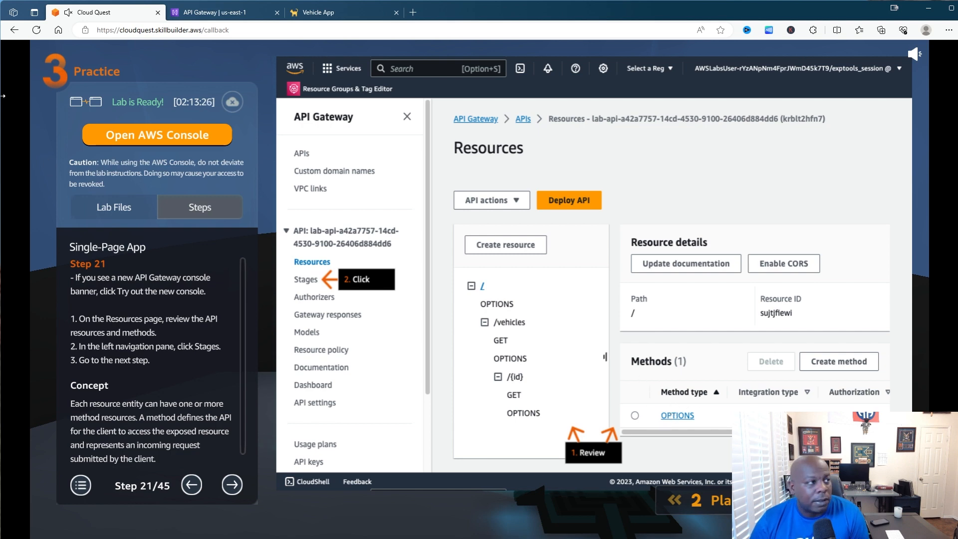
pyautogui.click(243, 15)
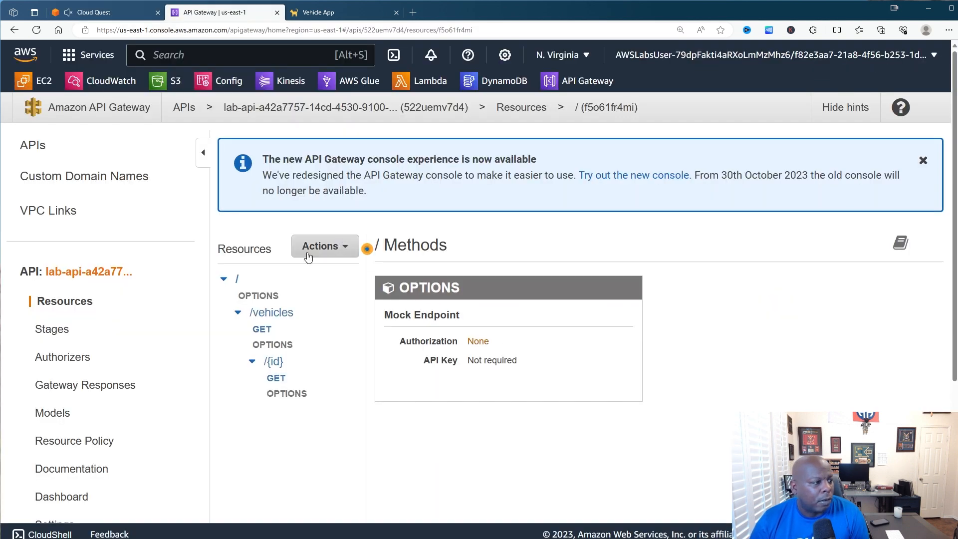
pyautogui.click(280, 345)
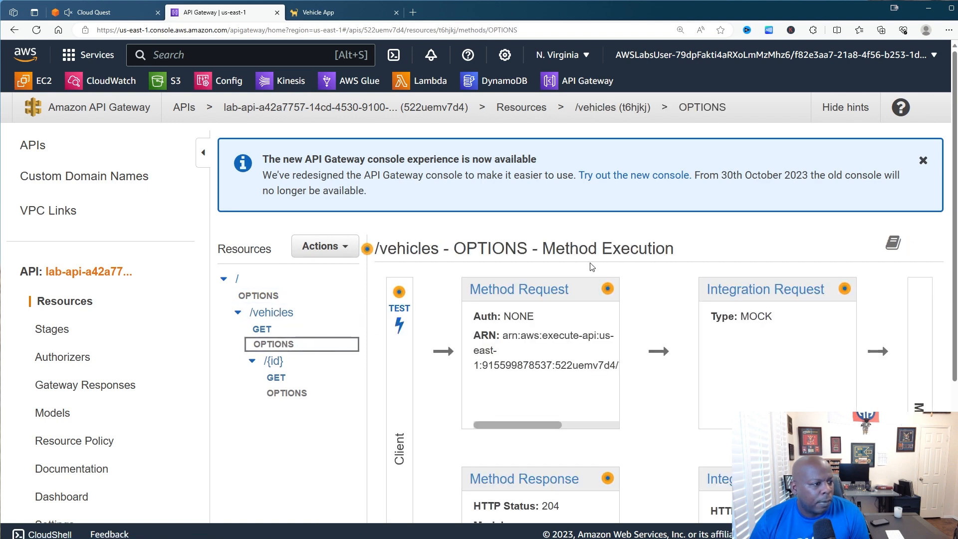
pyautogui.click(294, 392)
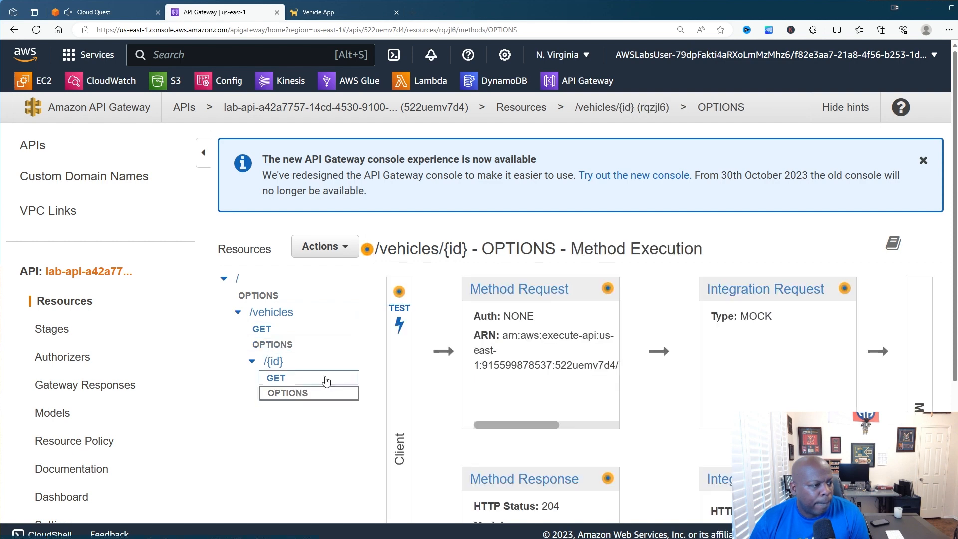
# Recheck Step 21 and display the methods of the API's root resource
pyautogui.click(126, 14)
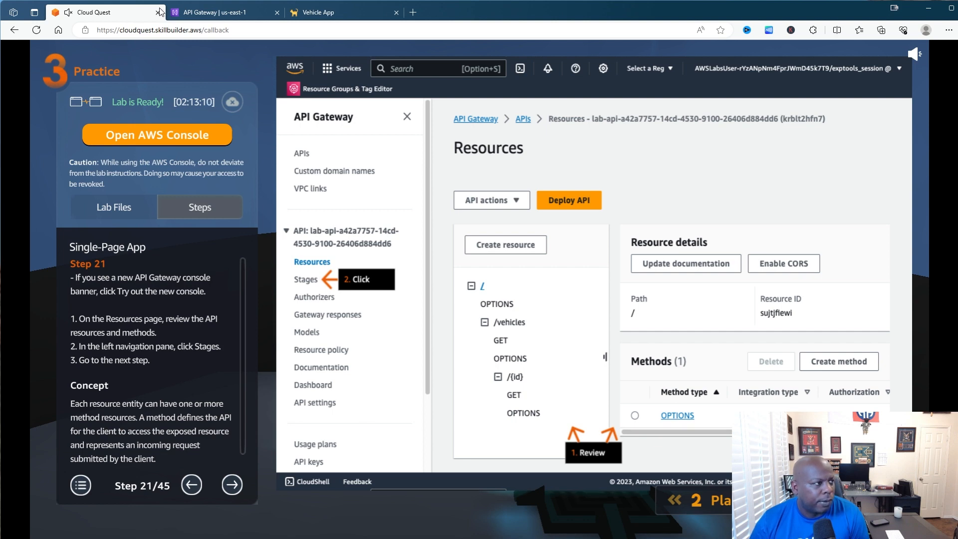
pyautogui.click(204, 11)
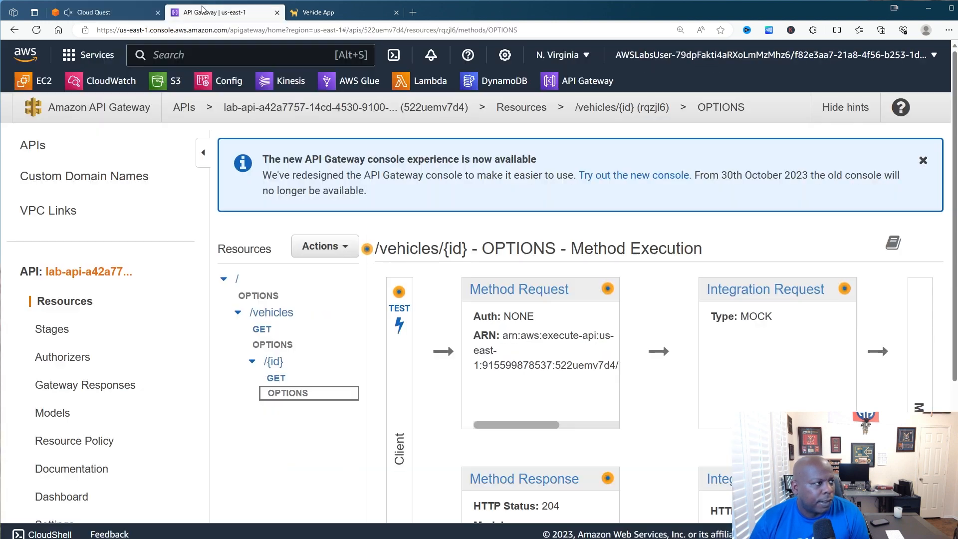
pyautogui.click(263, 287)
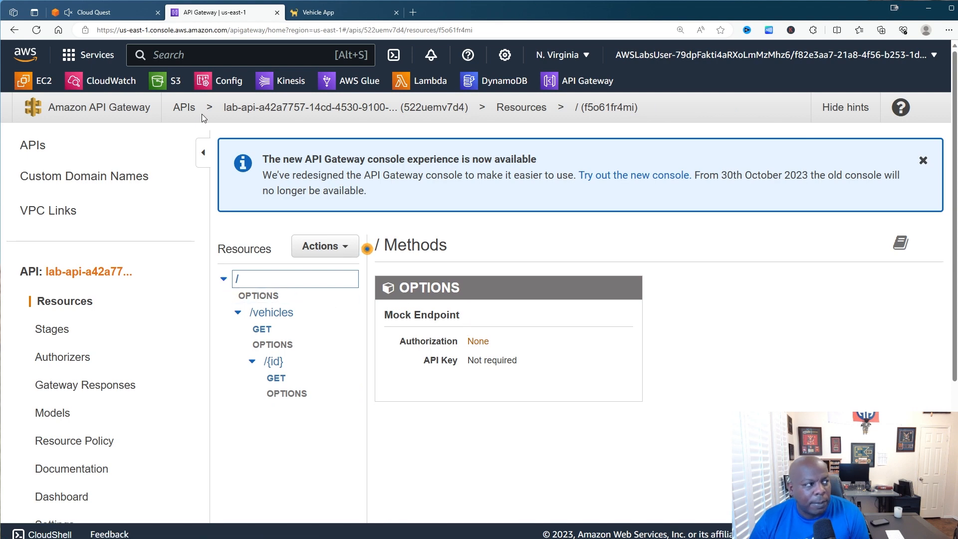
# Compare the API's Resources page with Step 21 and switch API Gateway to the new console
pyautogui.click(102, 14)
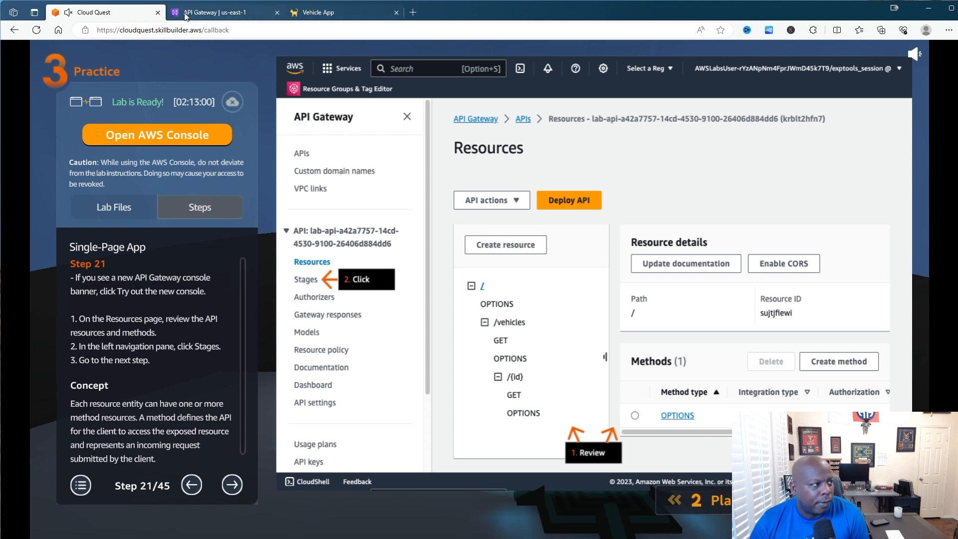
pyautogui.click(215, 12)
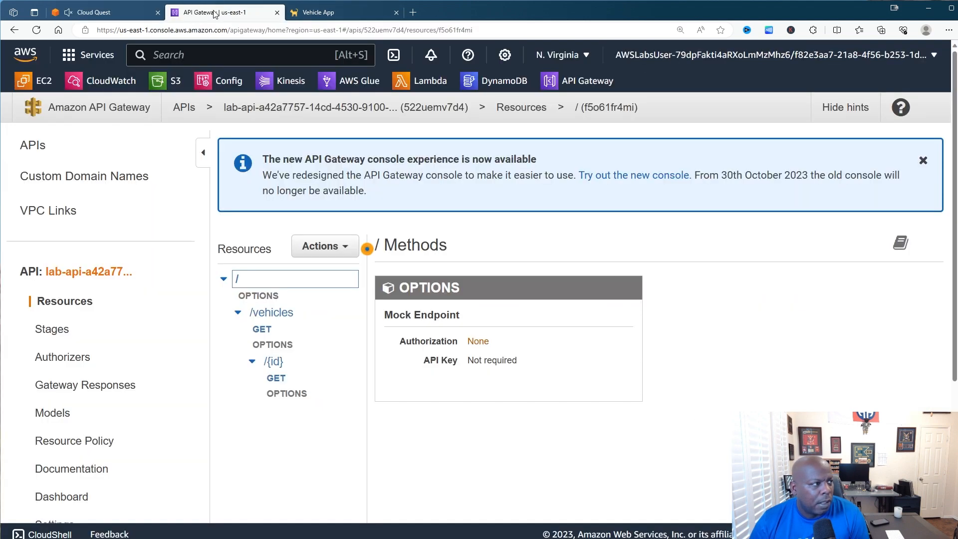
pyautogui.click(125, 13)
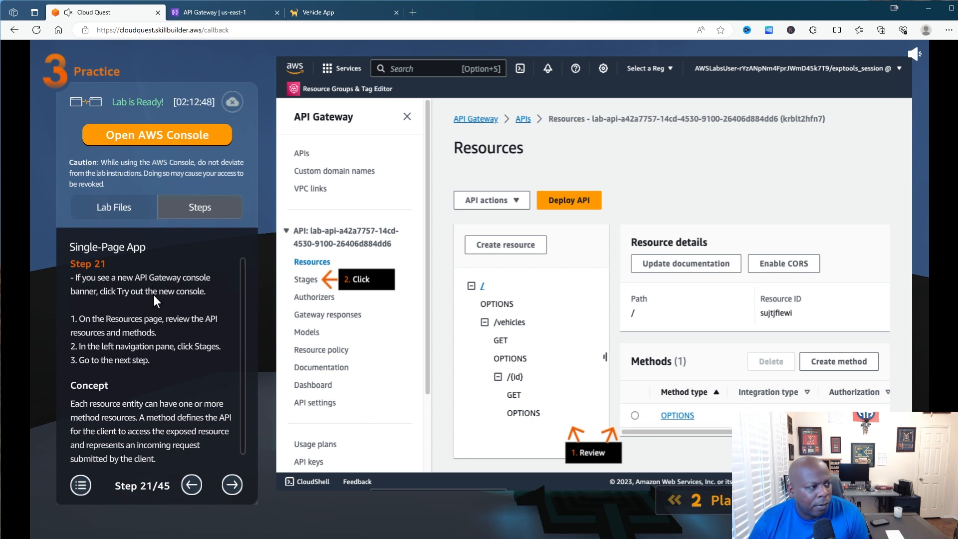
pyautogui.click(237, 18)
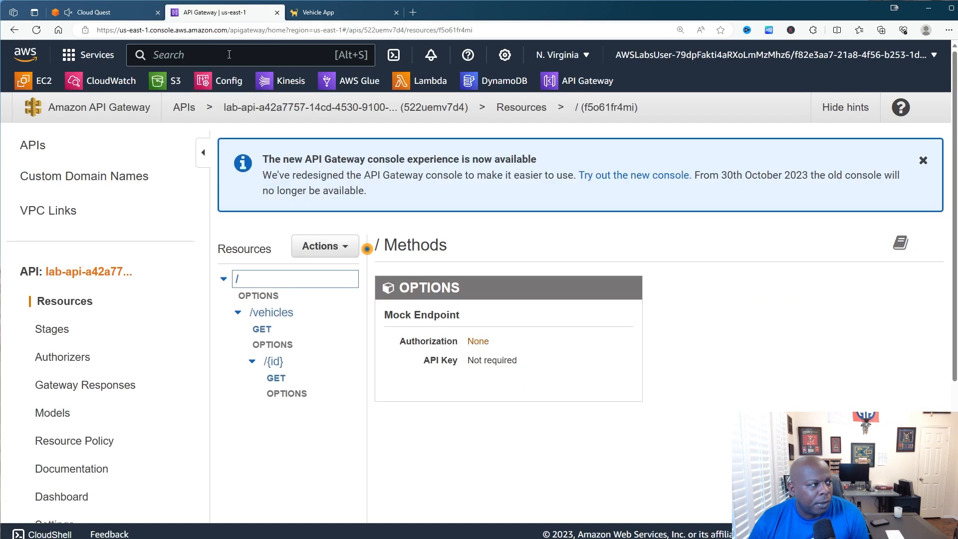
pyautogui.scroll(-5, 149, 209)
pyautogui.scroll(5, 149, 212)
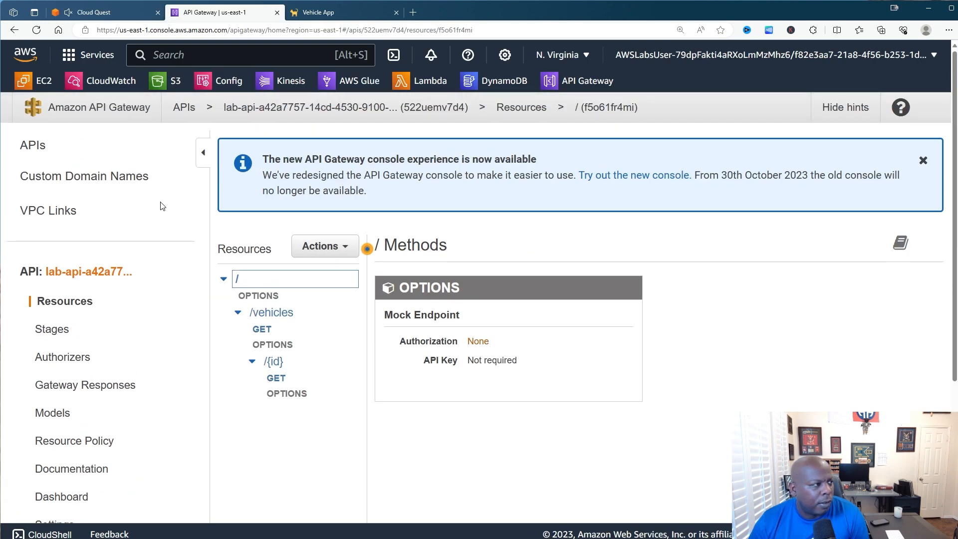
pyautogui.scroll(-5, 83, 175)
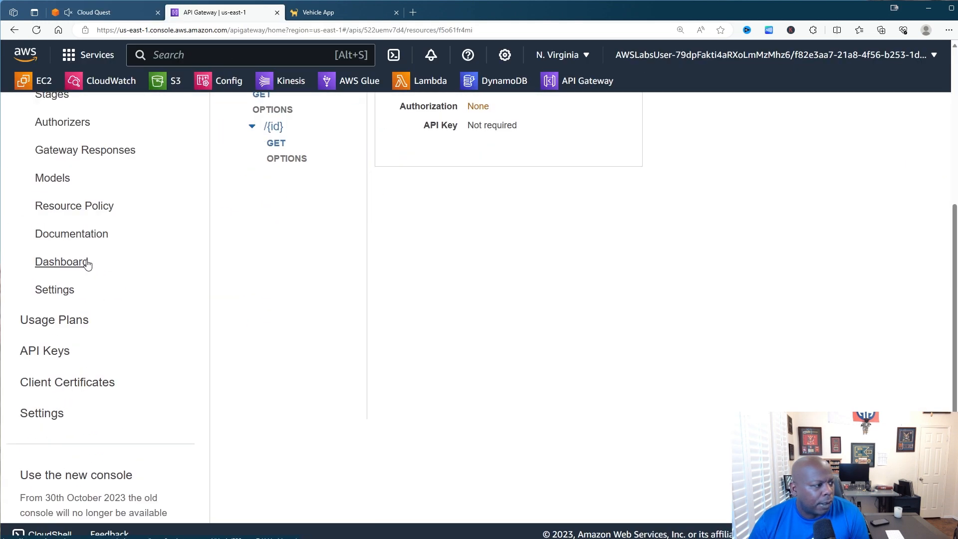
pyautogui.click(73, 477)
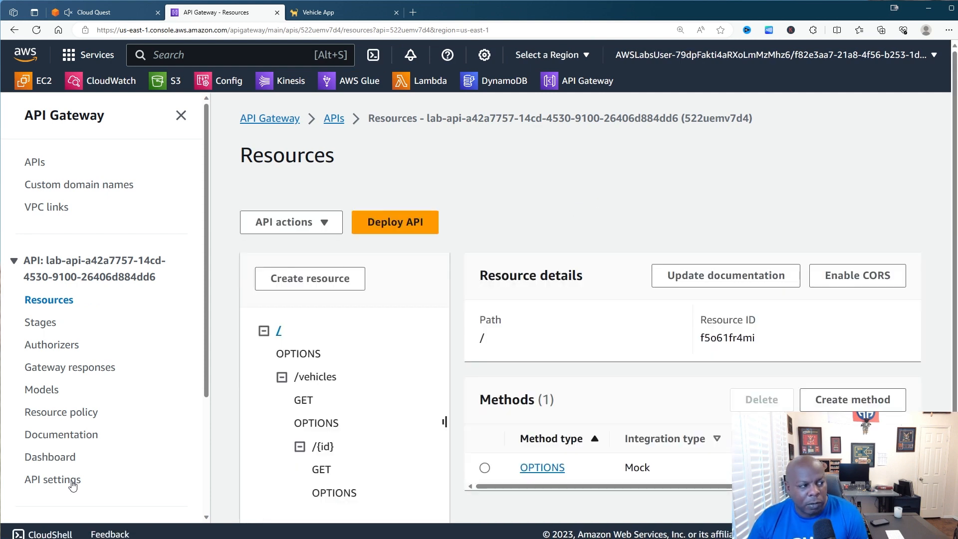
# Review the API's resource tree and methods in the new console against the Step 21 instructions
pyautogui.scroll(-1, 357, 270)
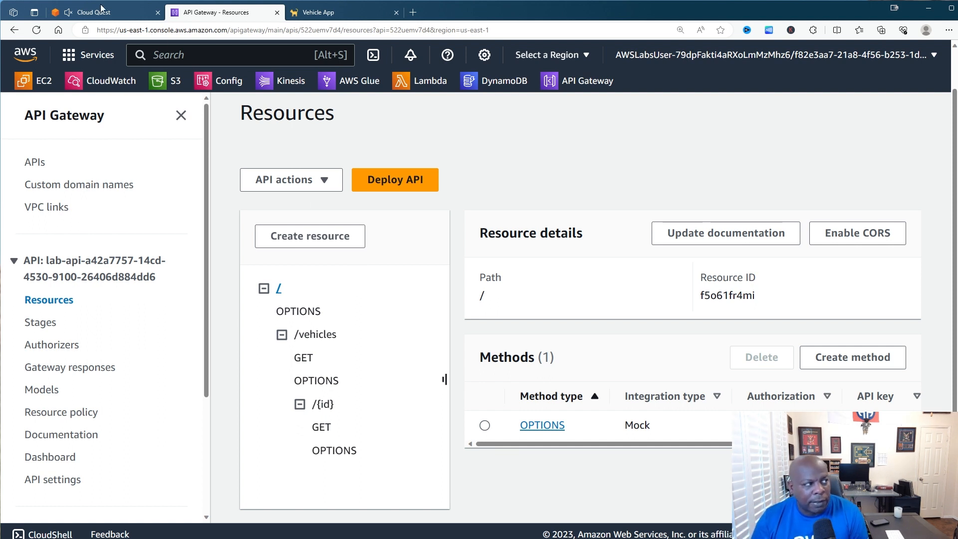
pyautogui.moveTo(101, 9)
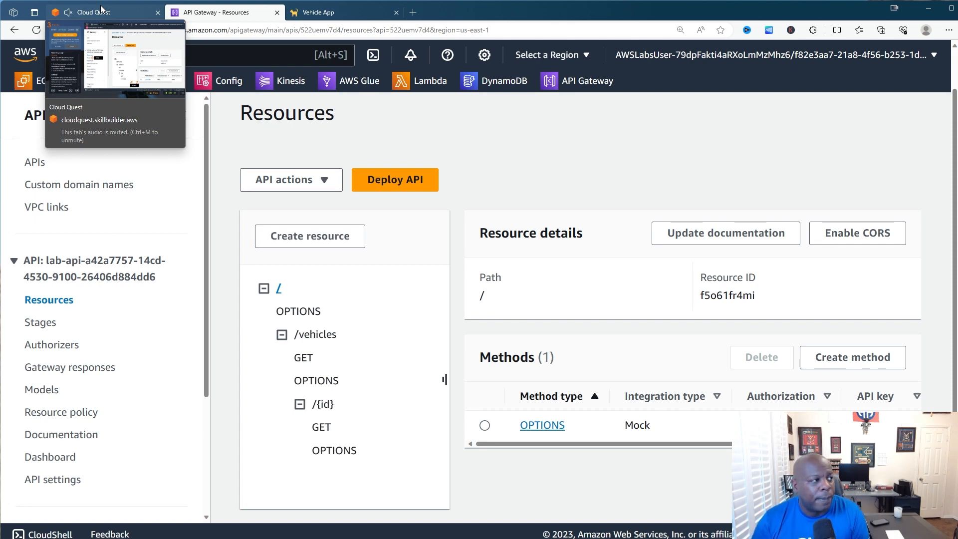
pyautogui.click(102, 10)
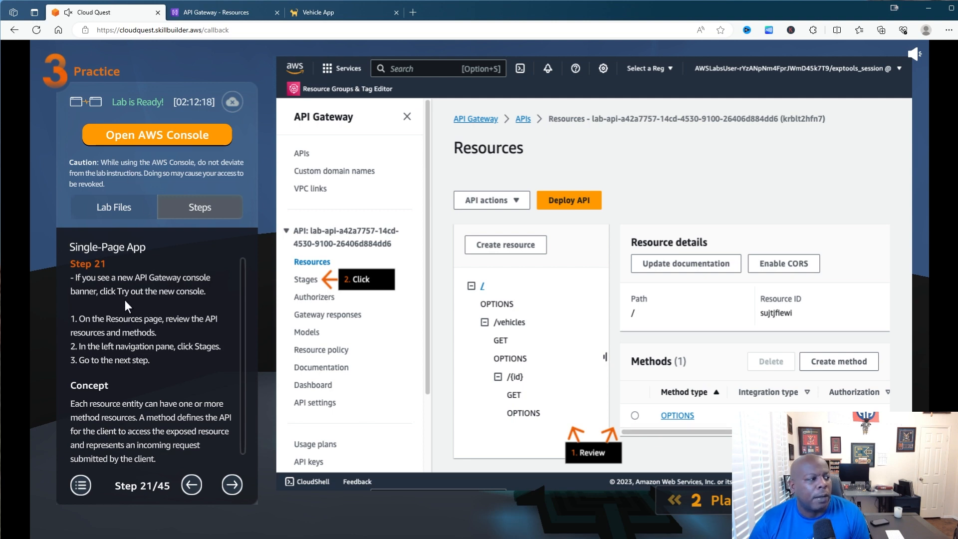
pyautogui.scroll(-1, 124, 301)
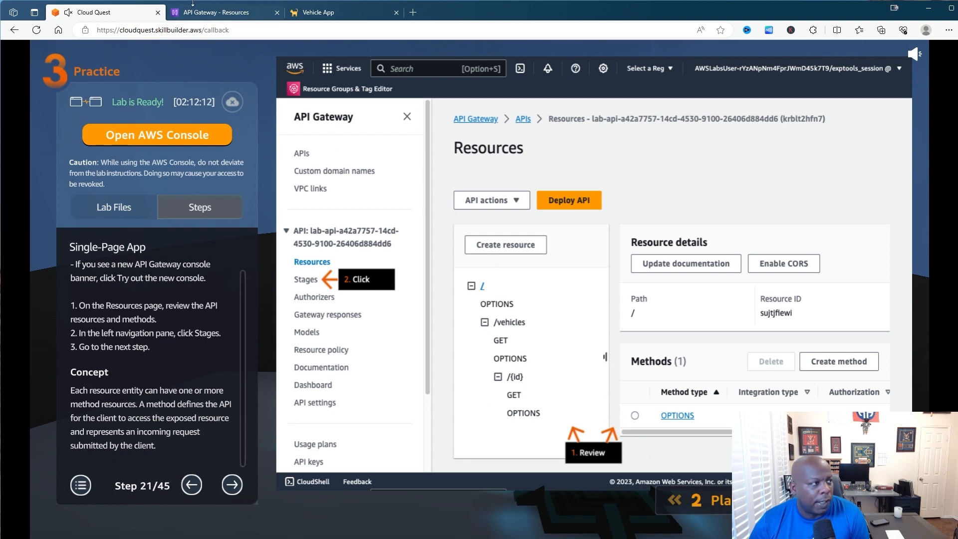
pyautogui.click(206, 15)
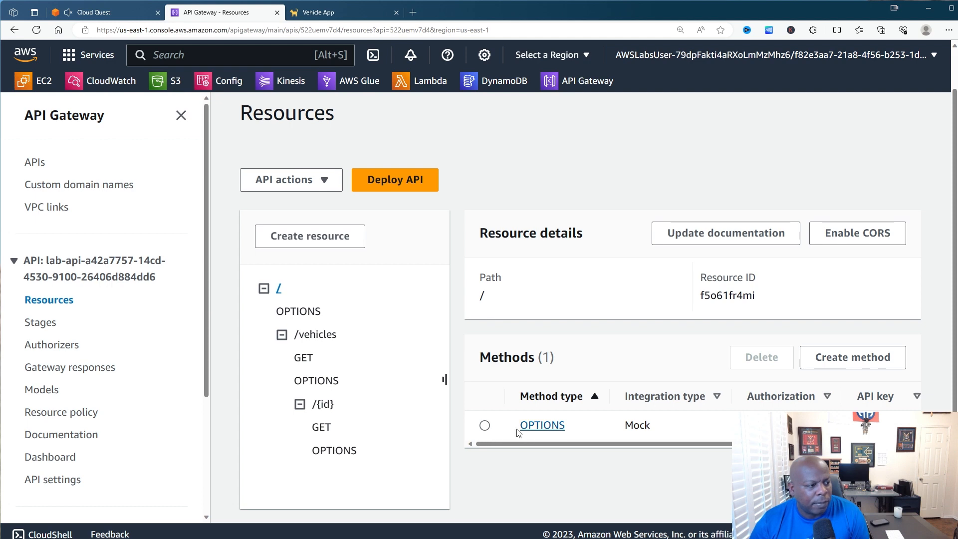
pyautogui.click(112, 12)
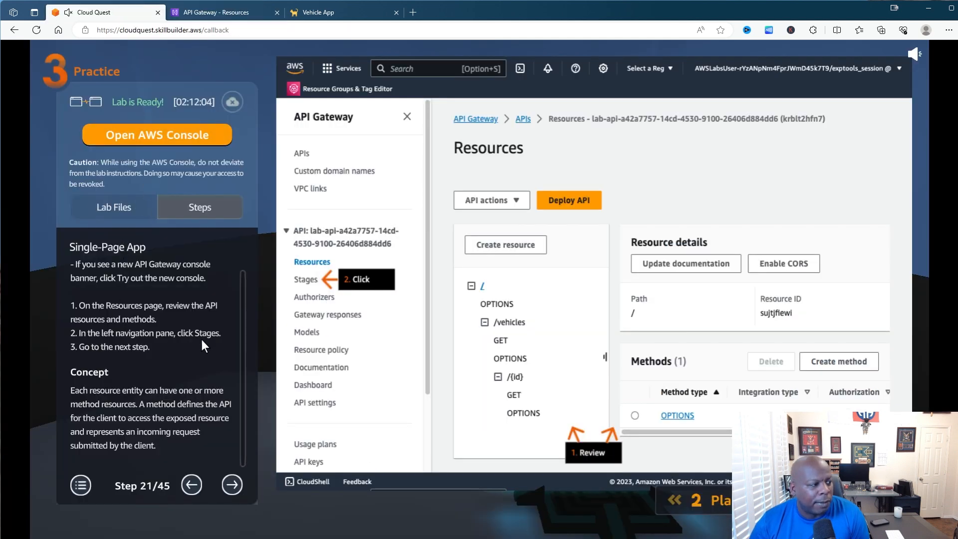
# Open the lab API's Stages page in API Gateway and advance the Cloud Quest instructions to Step 22
pyautogui.click(199, 12)
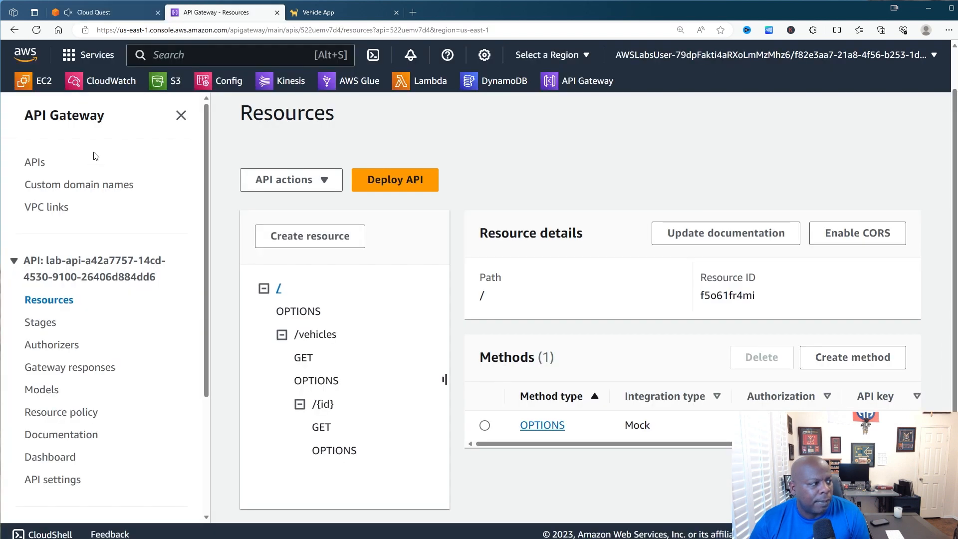
pyautogui.click(44, 324)
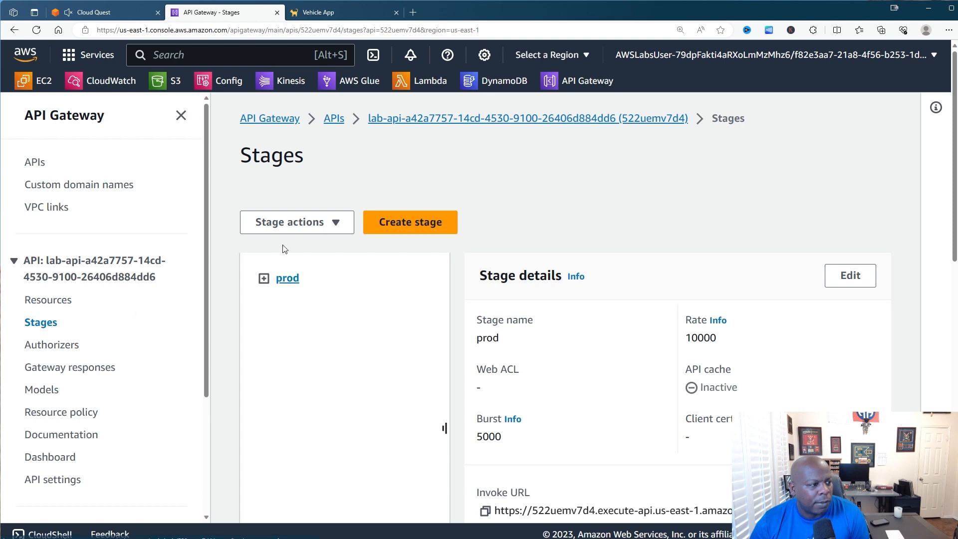
pyautogui.click(95, 12)
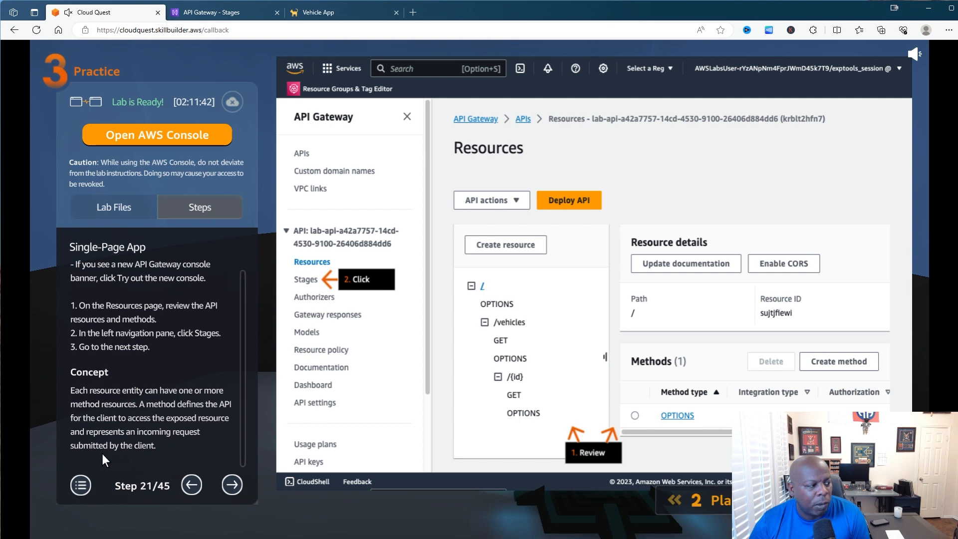
pyautogui.click(232, 484)
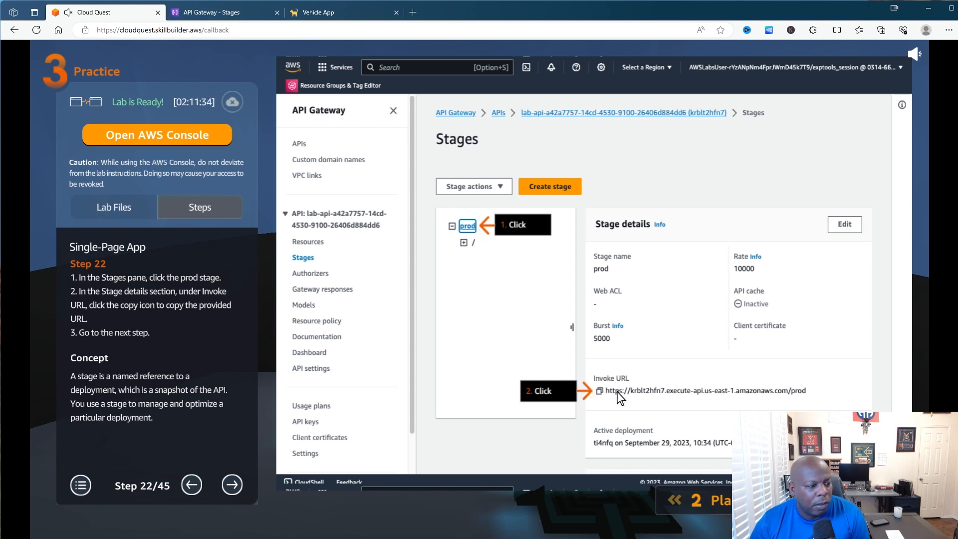
# Select the prod stage in API Gateway and copy its Invoke URL from the stage details
pyautogui.click(183, 15)
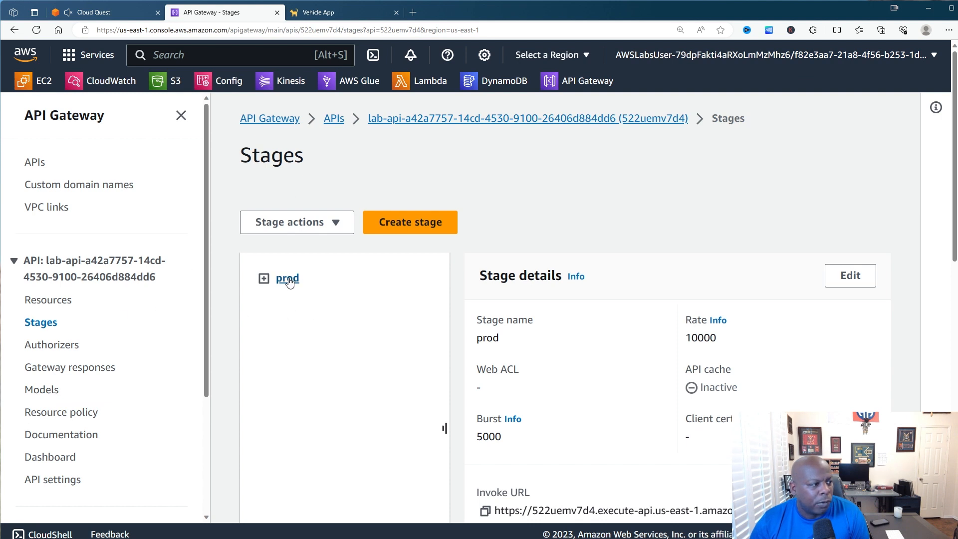
pyautogui.click(264, 278)
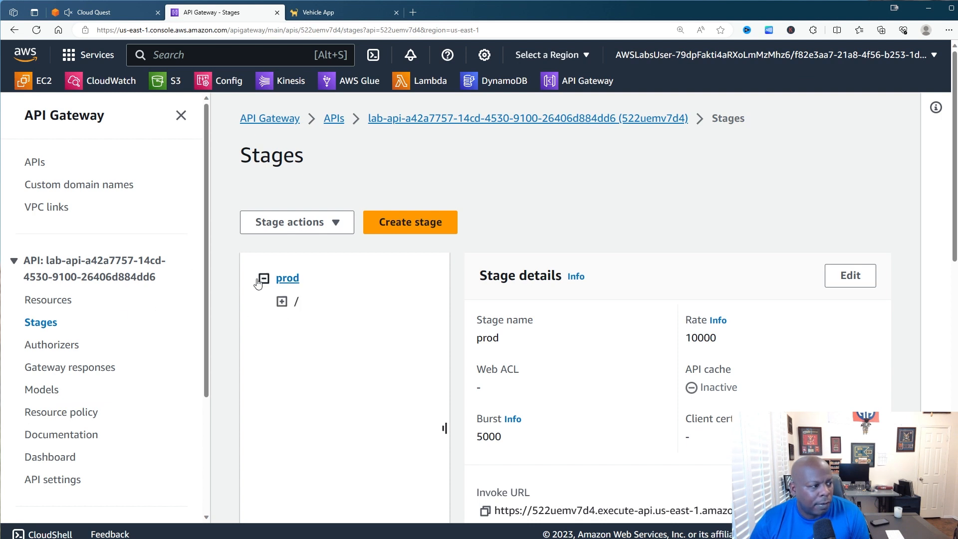
pyautogui.click(282, 302)
pyautogui.click(297, 303)
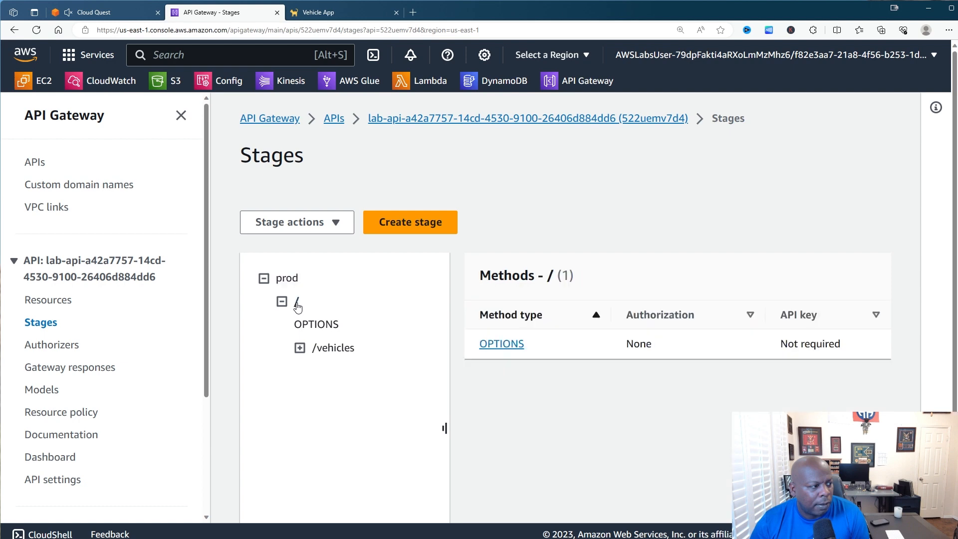
pyautogui.click(288, 278)
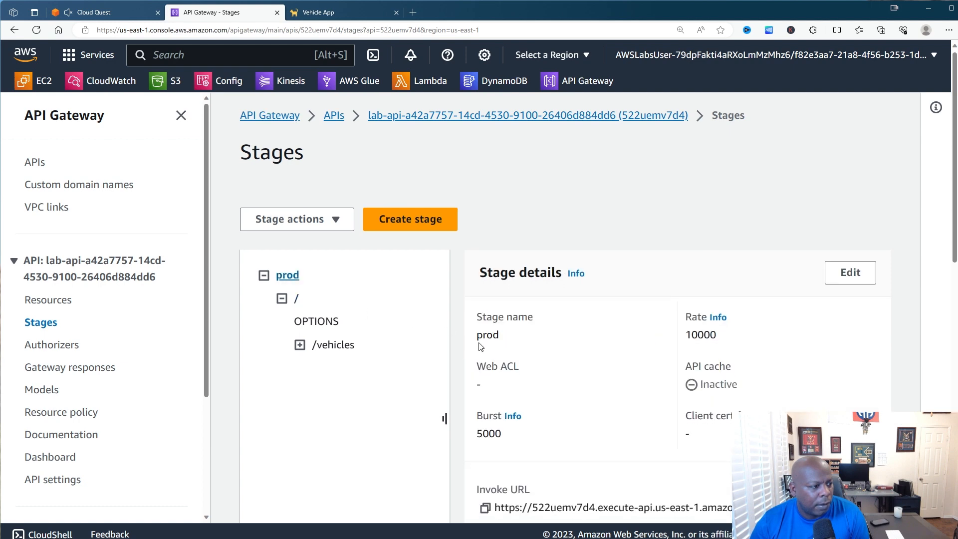
pyautogui.scroll(-3, 420, 216)
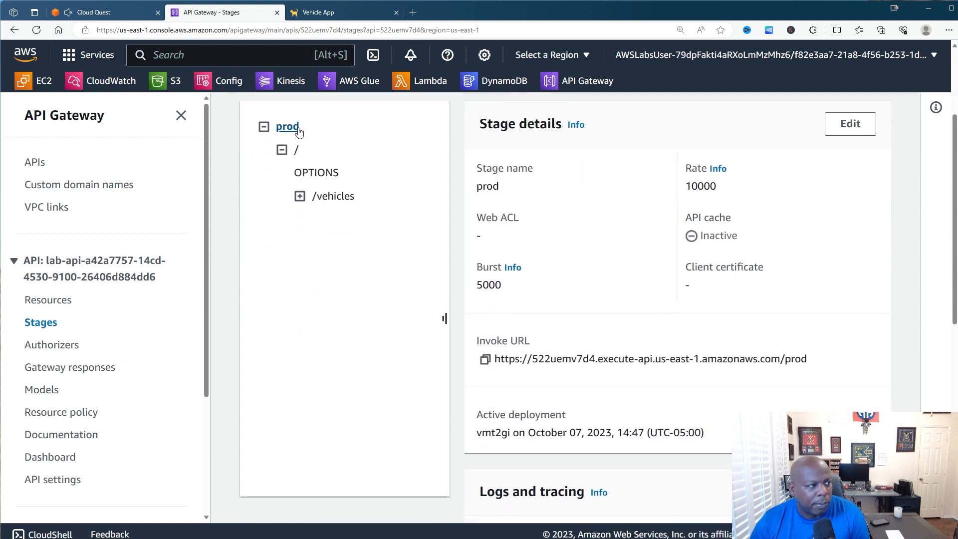
pyautogui.click(282, 150)
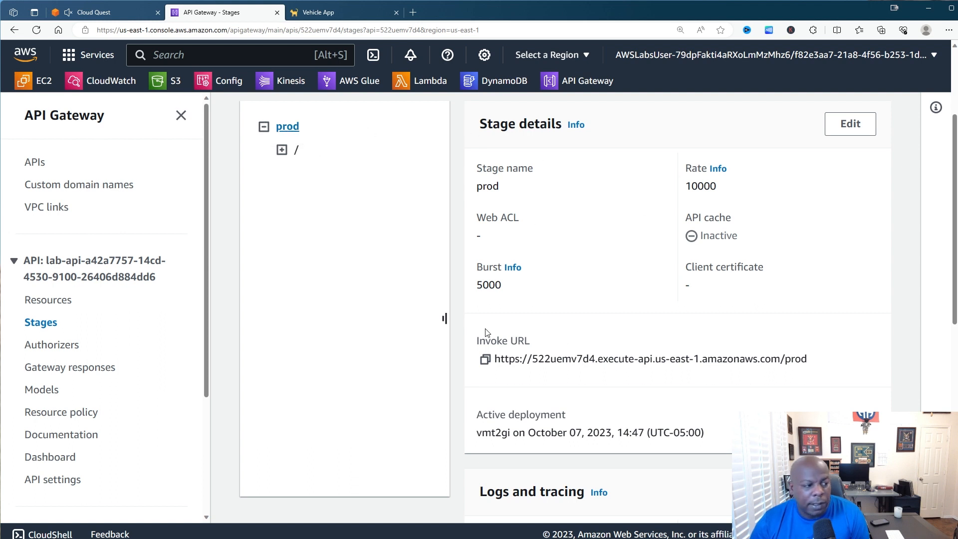
pyautogui.click(485, 360)
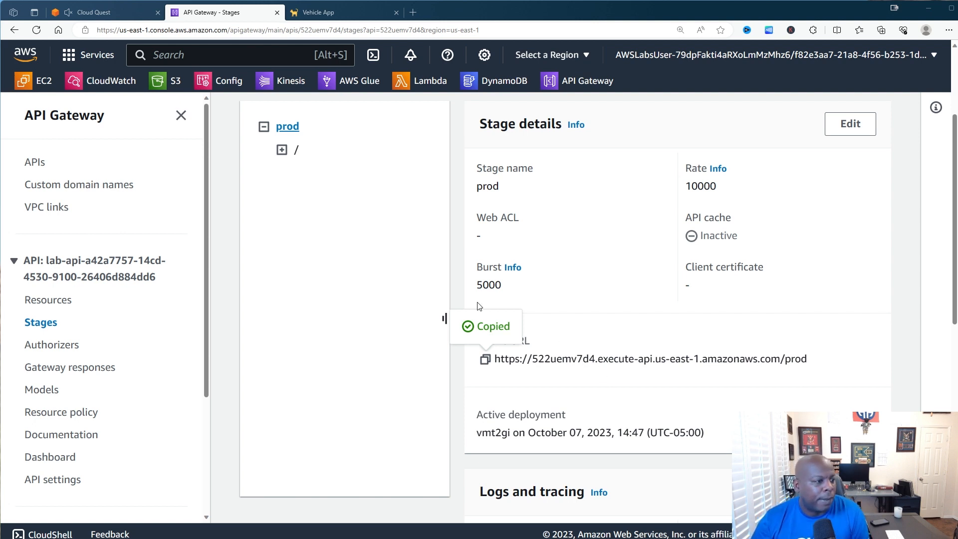
pyautogui.click(115, 11)
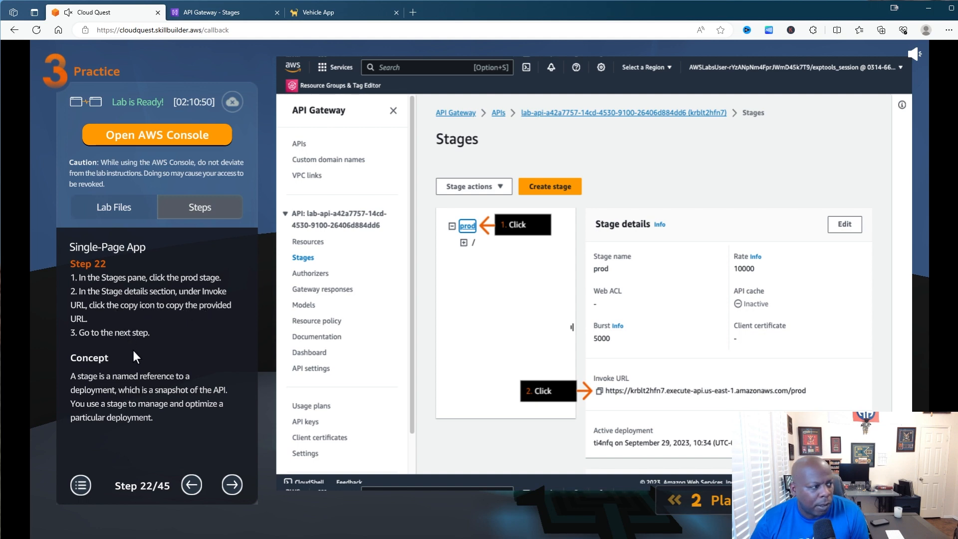
pyautogui.click(232, 485)
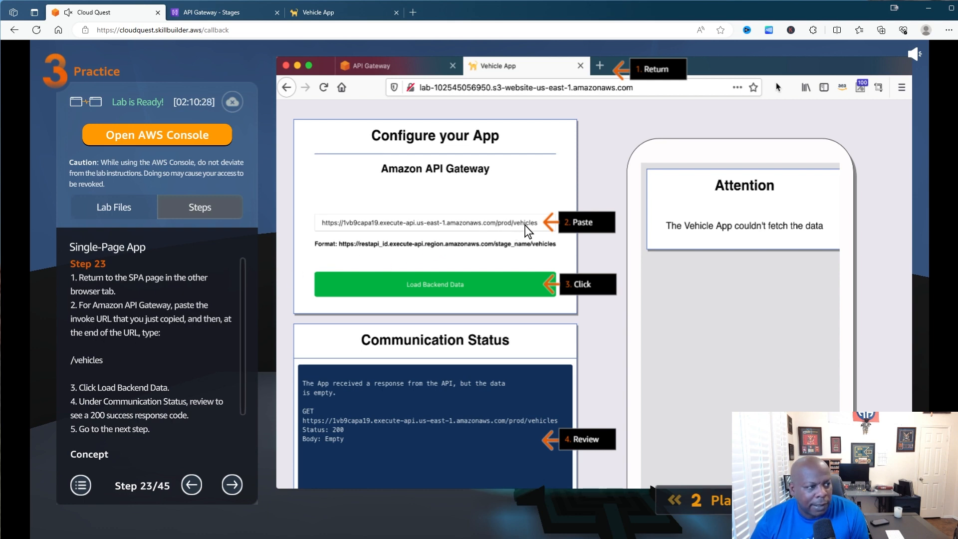
pyautogui.click(252, 15)
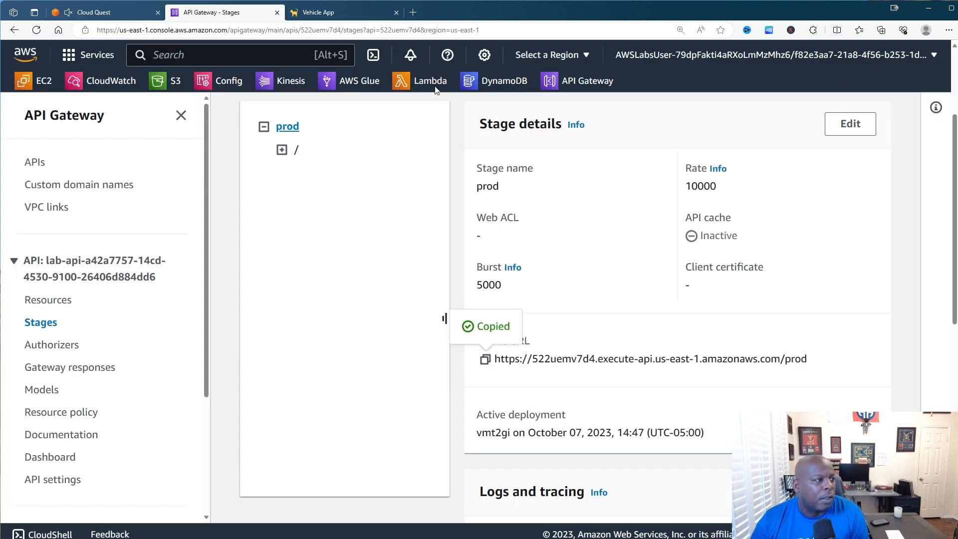
pyautogui.click(345, 14)
pyautogui.click(110, 145)
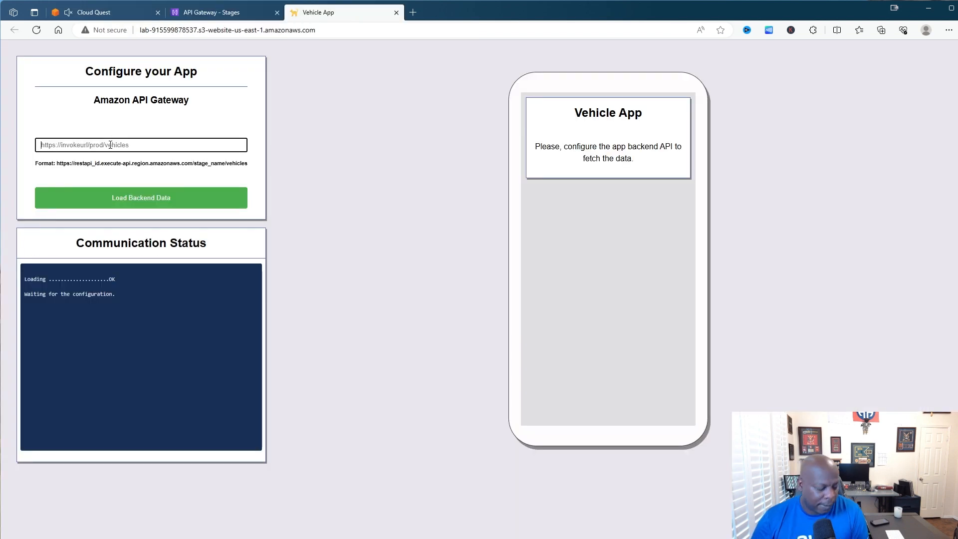
pyautogui.hotkey('ctrl', 'v')
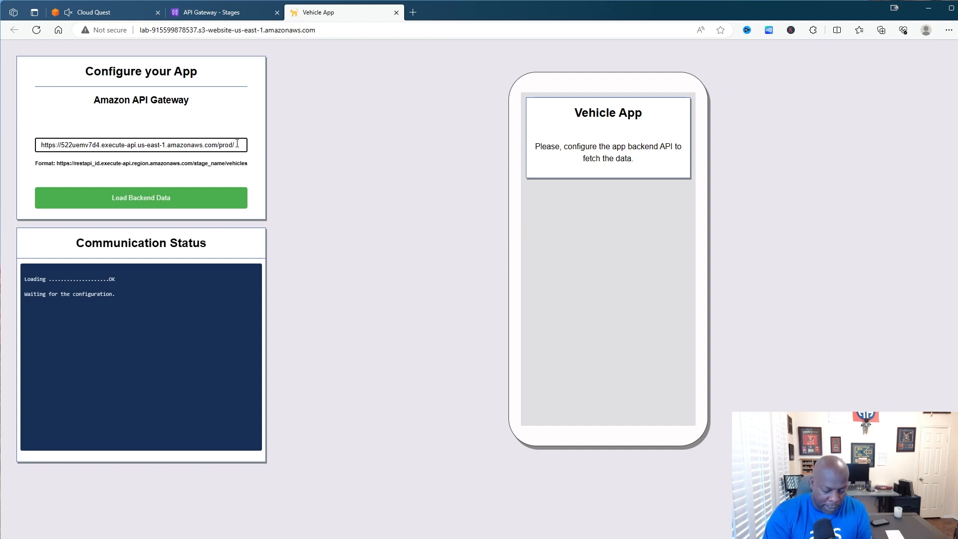
pyautogui.write('h')
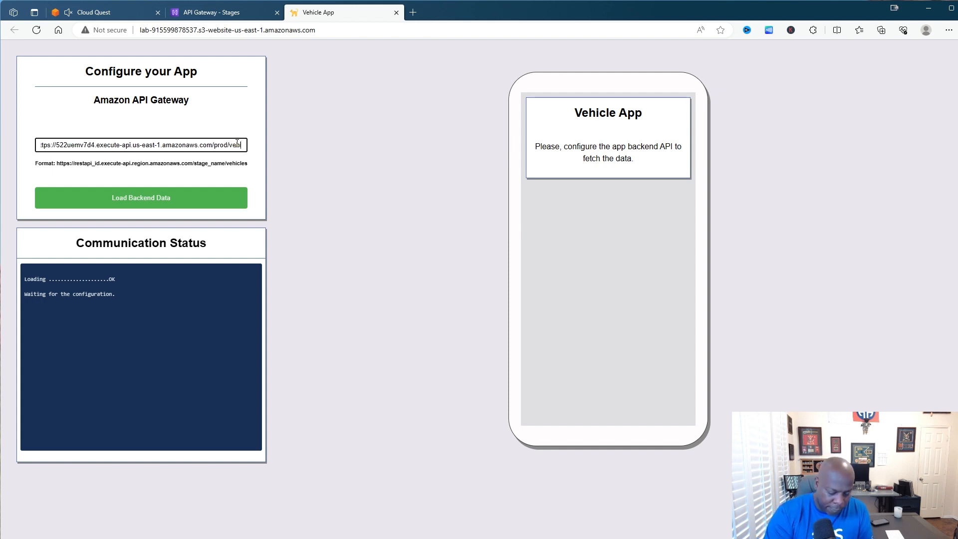
pyautogui.write('icles')
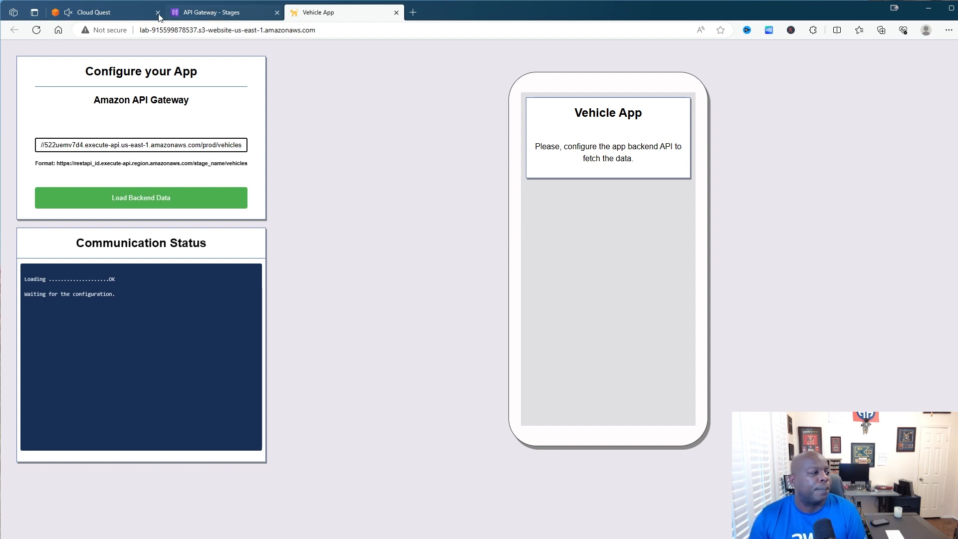
# Recheck the Step 23 instructions, place the Vehicle App tab beside Cloud Quest, and load the app's backend data
pyautogui.click(136, 11)
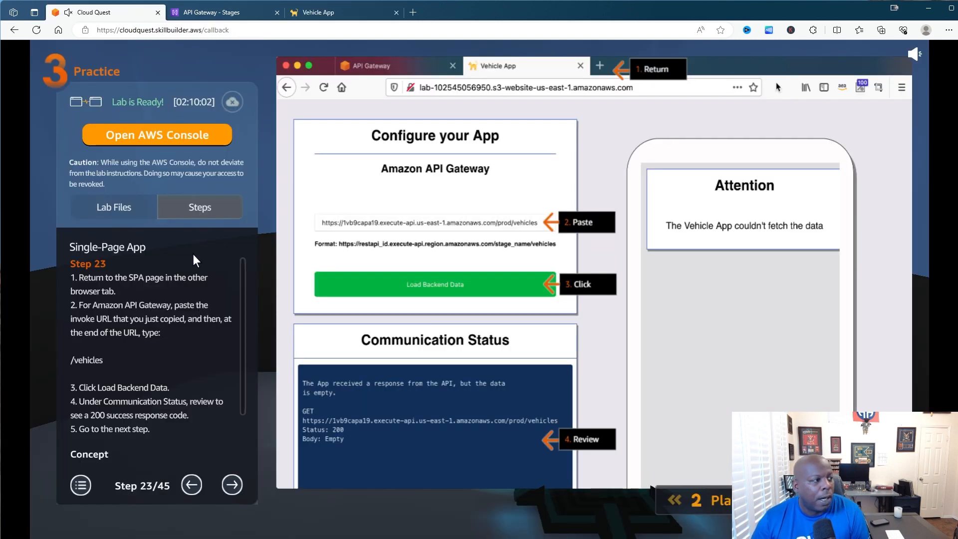
pyautogui.scroll(-3, 114, 350)
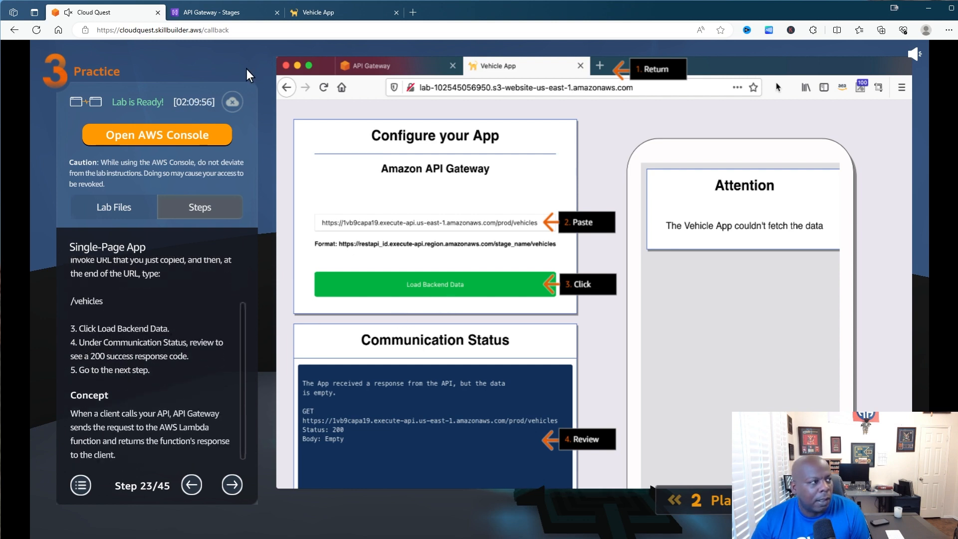
pyautogui.click(223, 19)
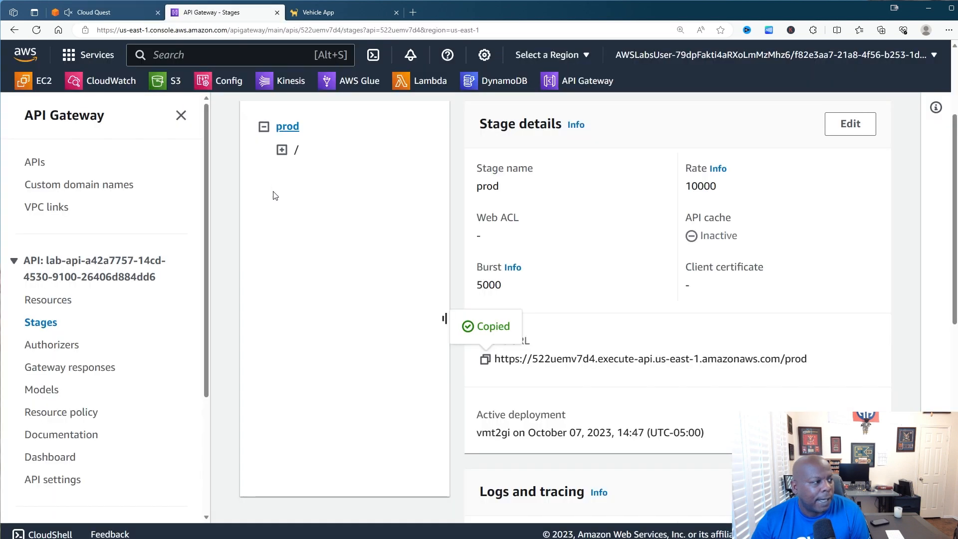
pyautogui.click(345, 14)
pyautogui.moveTo(346, 14); pyautogui.dragTo(225, 15)
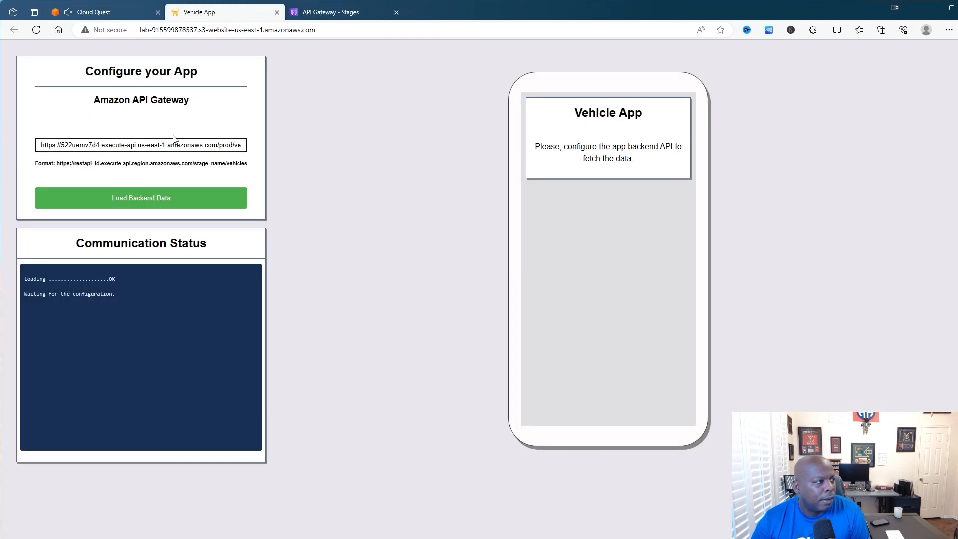
pyautogui.click(151, 202)
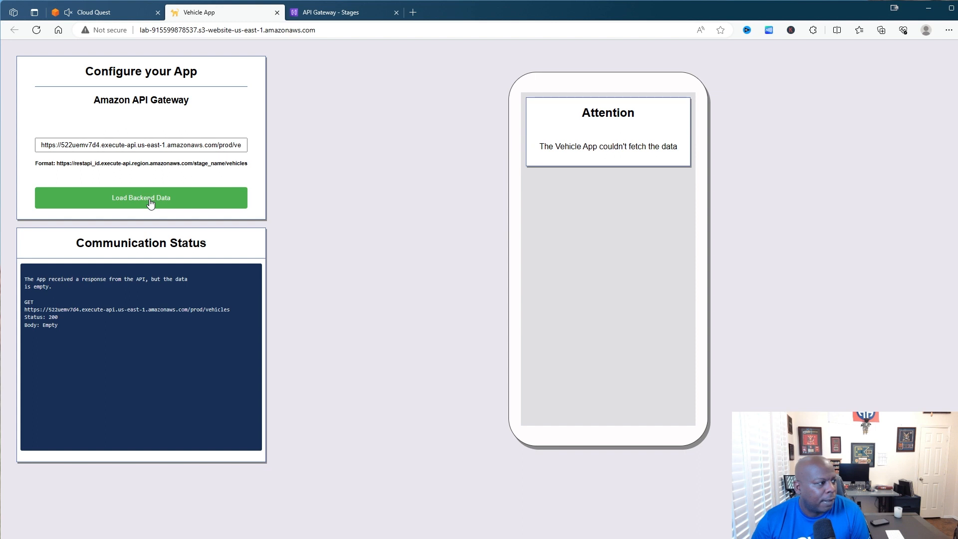
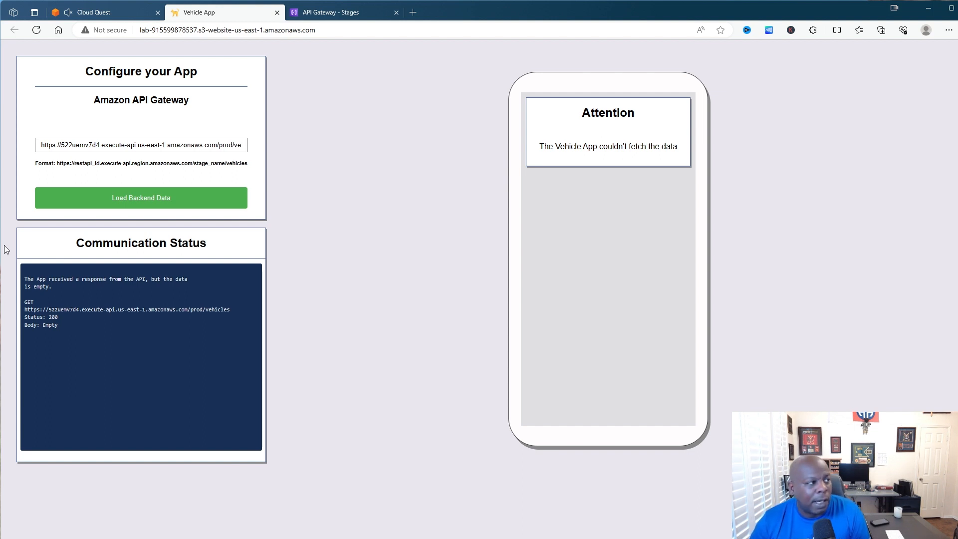
# Review the rest of Step 23 in Cloud Quest, including its Concept section, and advance to Step 24
pyautogui.click(127, 15)
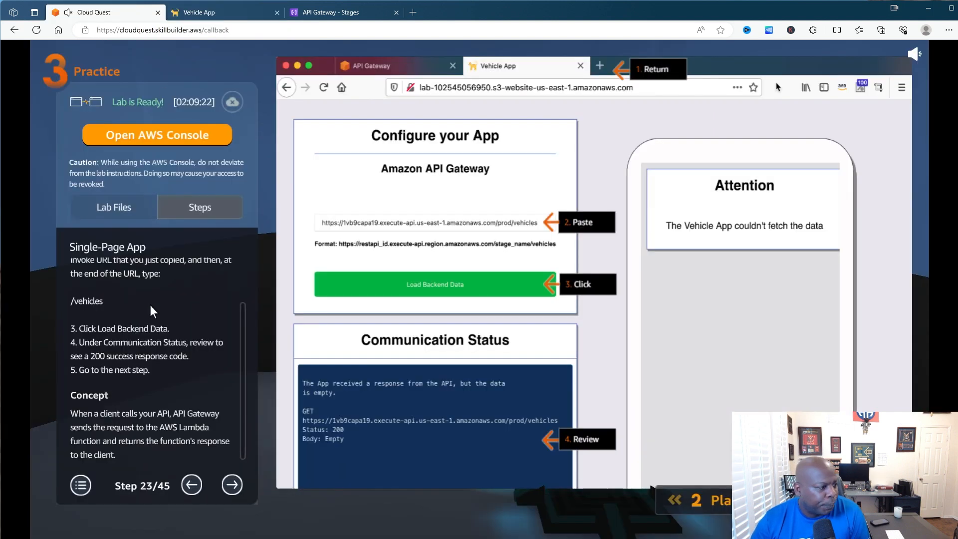
pyautogui.scroll(-1, 154, 399)
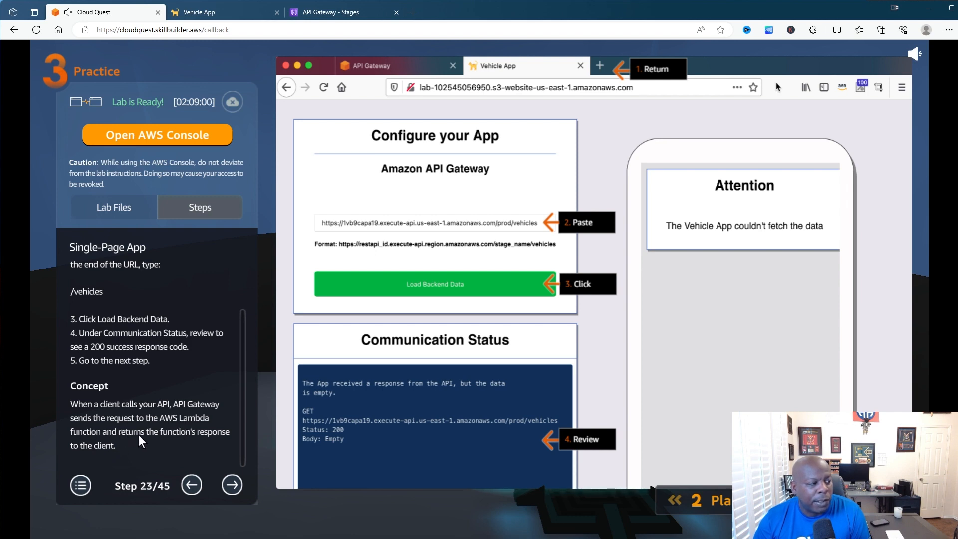
pyautogui.click(227, 484)
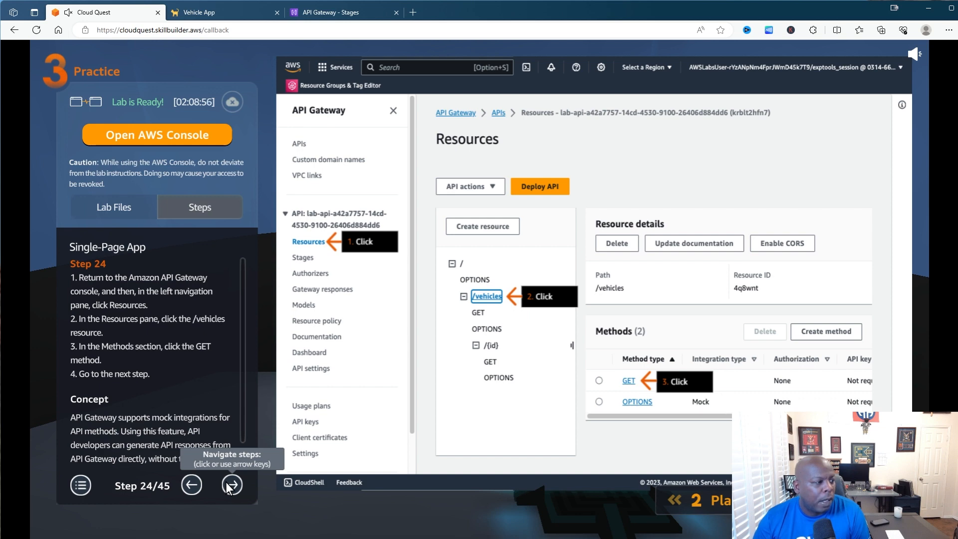
pyautogui.click(193, 485)
pyautogui.click(238, 487)
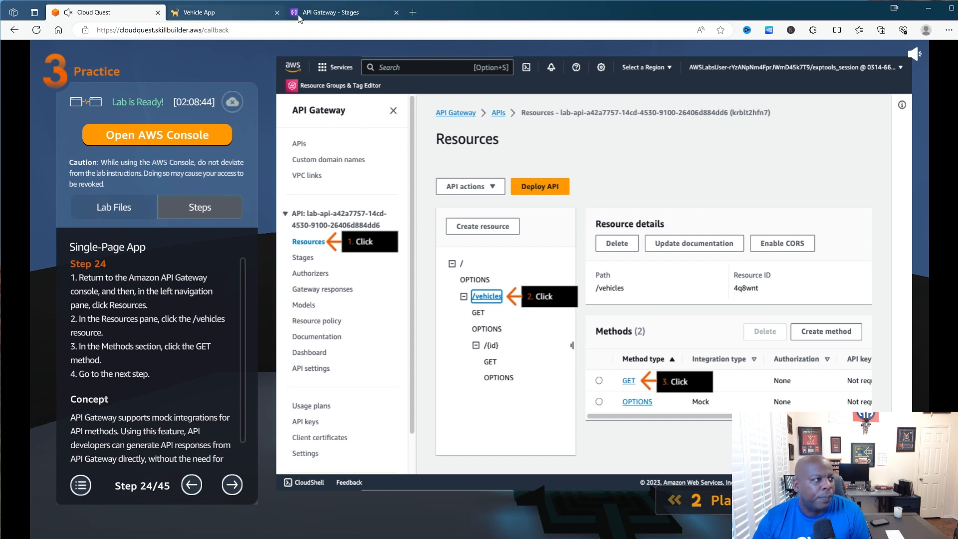
# Return to the API's Resources page in API Gateway and open the GET method of the /vehicles resource
pyautogui.moveTo(300, 14); pyautogui.dragTo(205, 42)
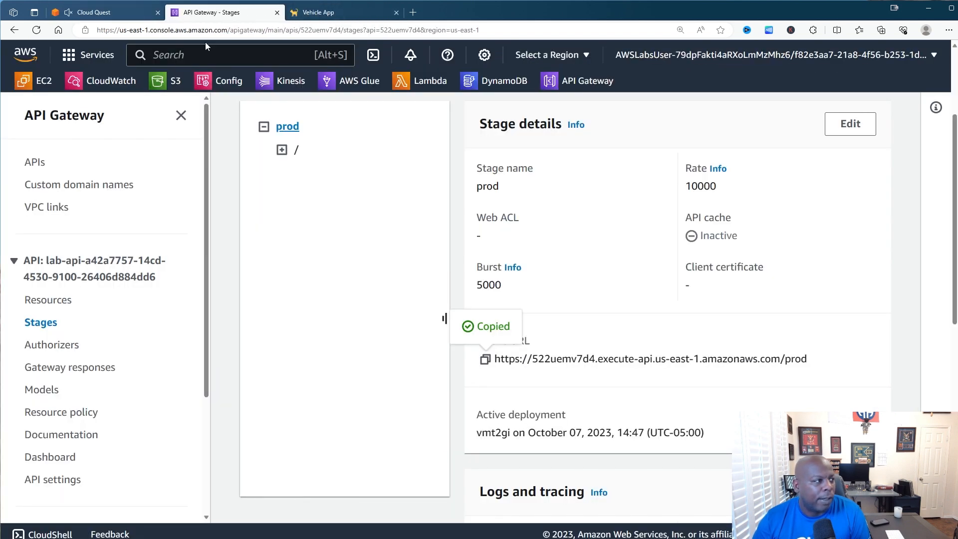
pyautogui.click(41, 172)
pyautogui.click(322, 324)
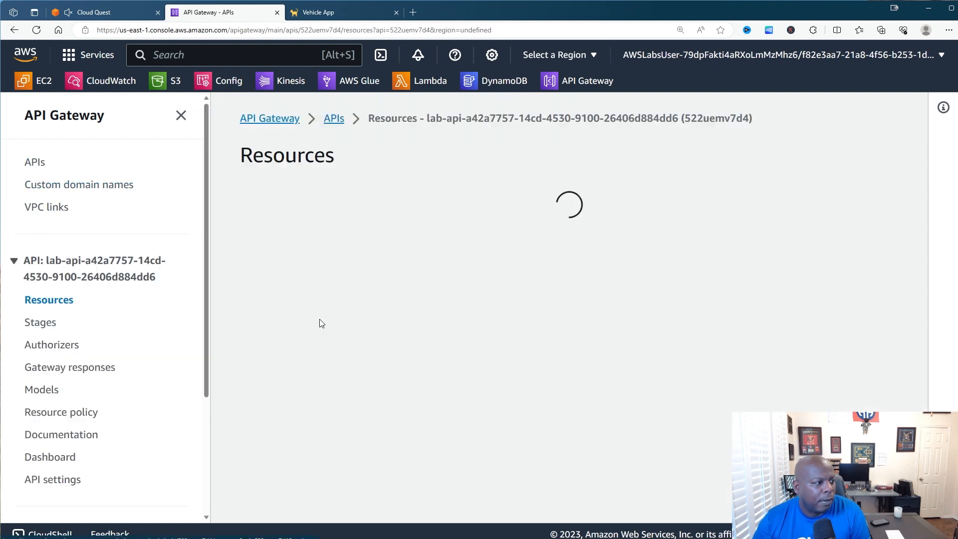
pyautogui.scroll(-1, 301, 329)
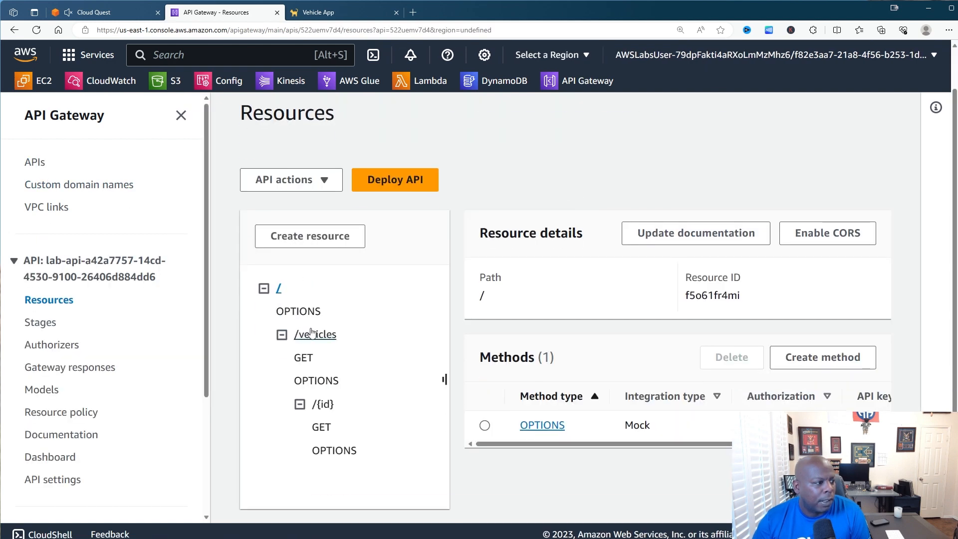
pyautogui.click(312, 335)
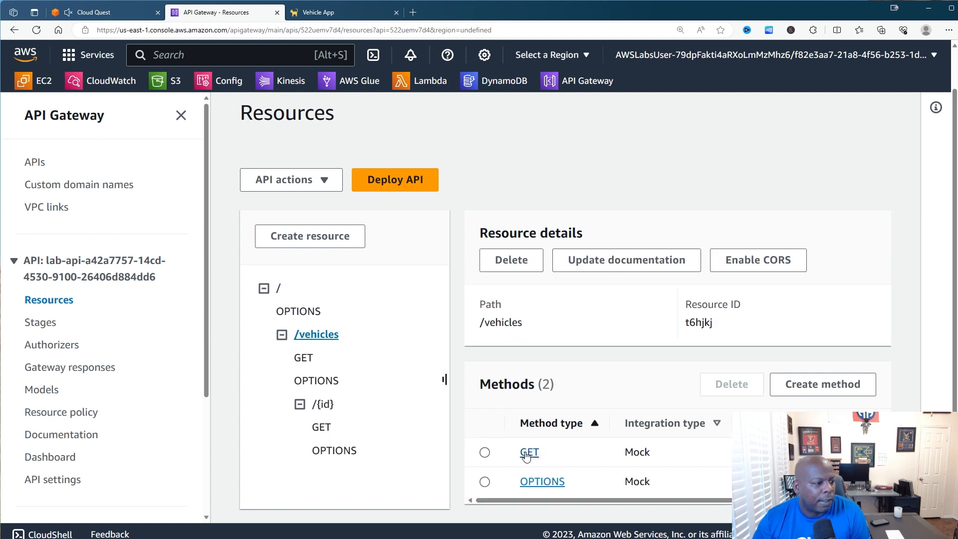
pyautogui.click(485, 452)
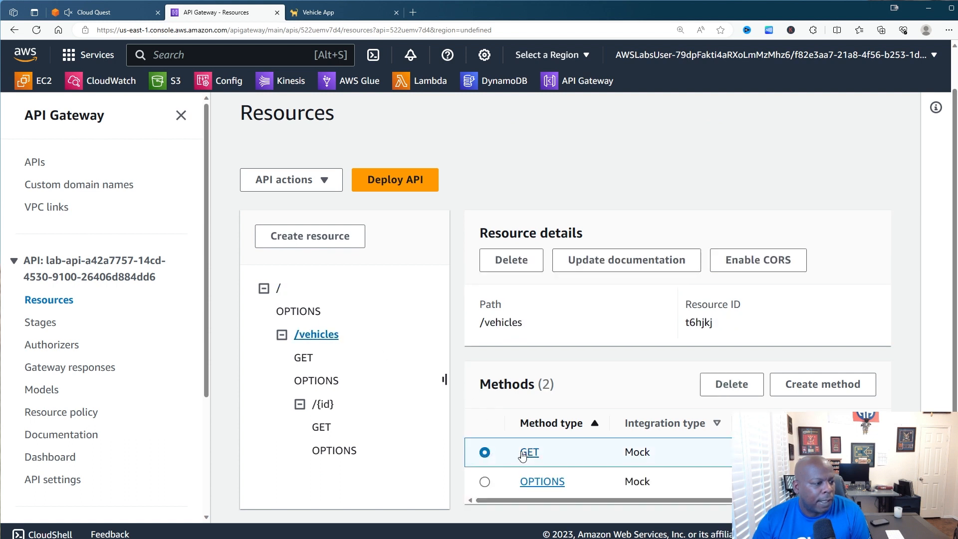
pyautogui.click(528, 453)
pyautogui.scroll(-5, 547, 334)
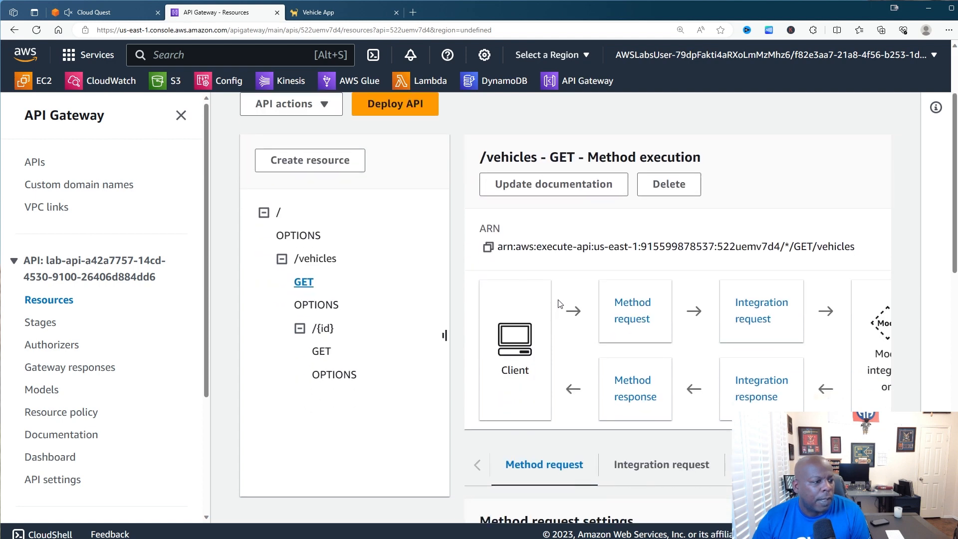
pyautogui.scroll(2, 572, 272)
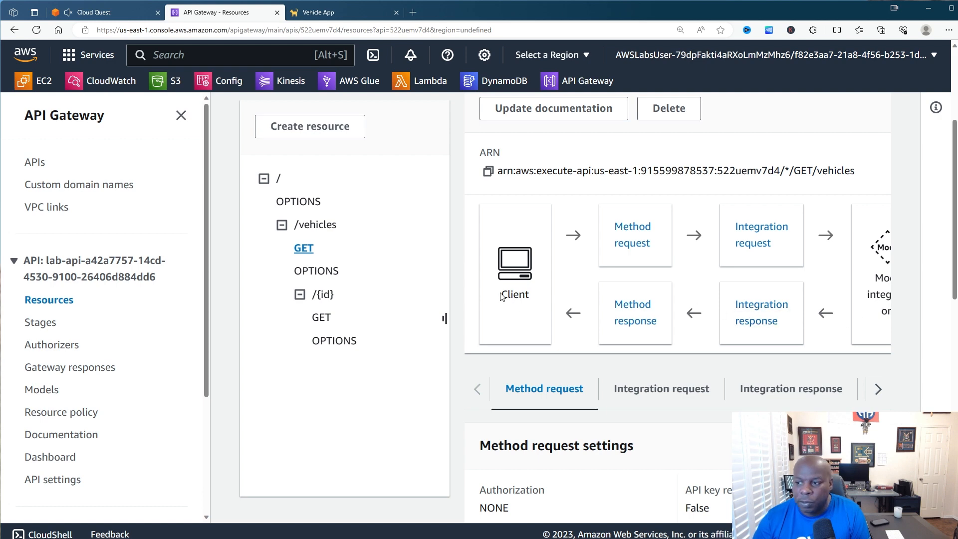
# Advance Cloud Quest to Step 25 and review the method response of the /vehicles GET method in API Gateway
pyautogui.click(92, 13)
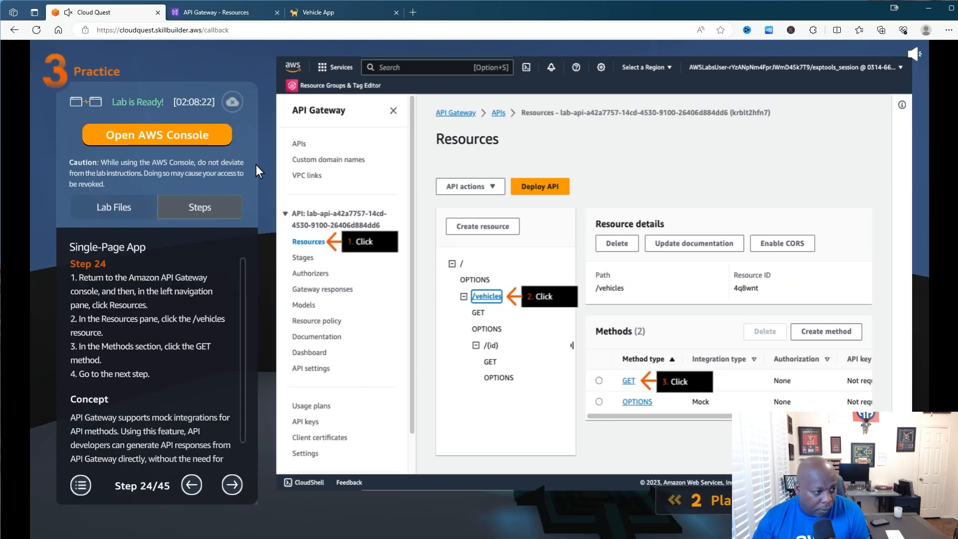
pyautogui.click(232, 485)
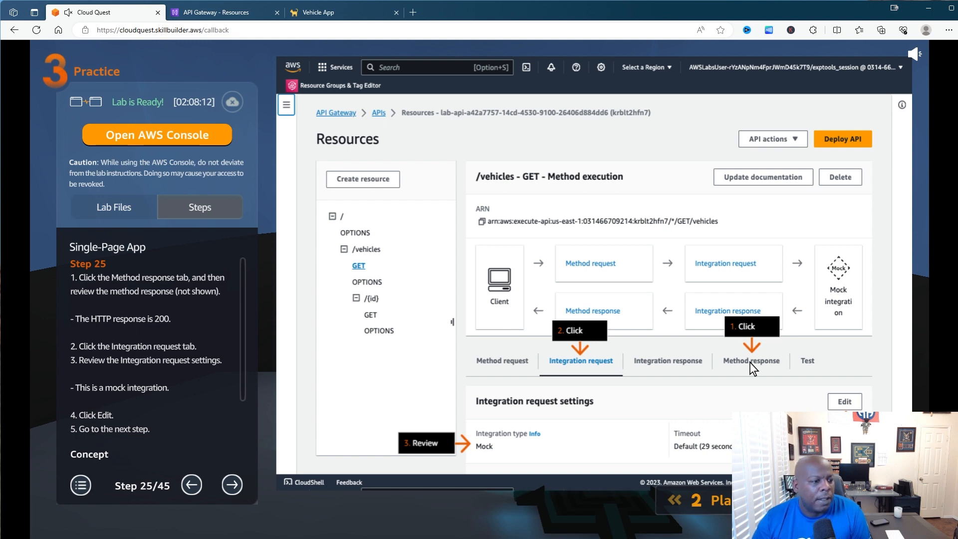
pyautogui.click(248, 12)
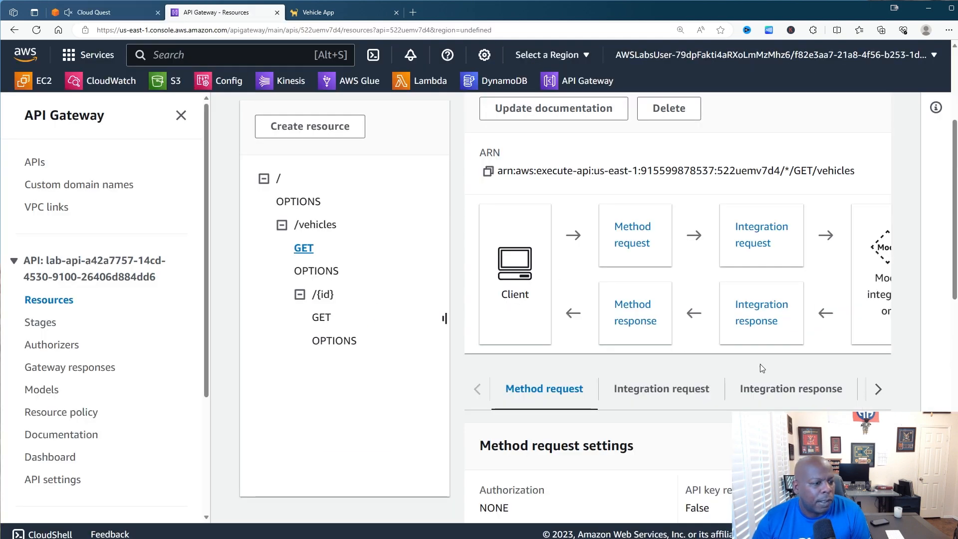
pyautogui.click(878, 390)
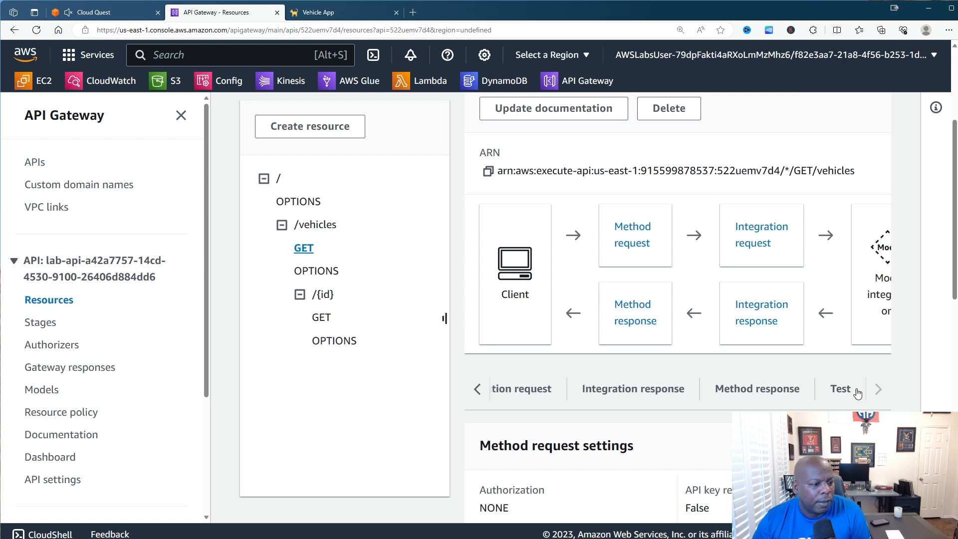
pyautogui.click(784, 395)
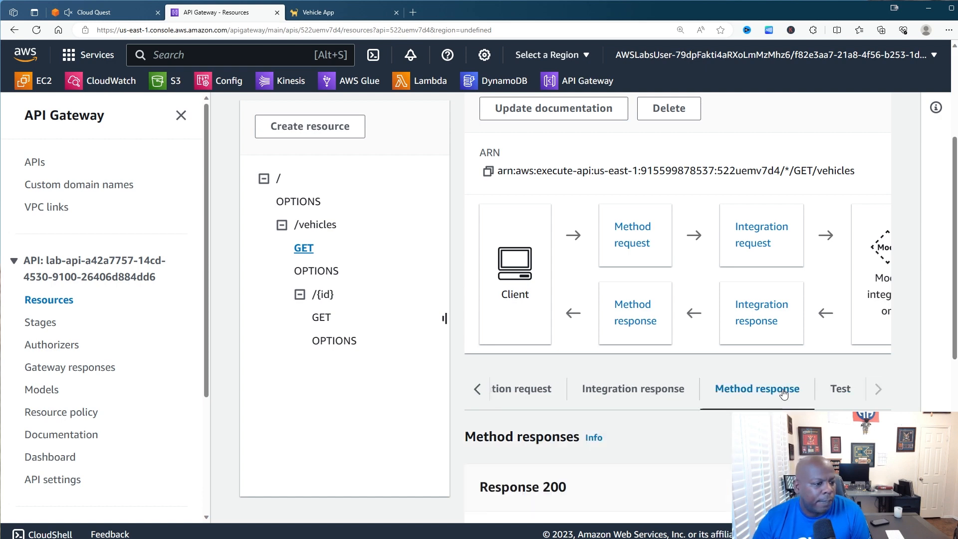
pyautogui.scroll(-6, 680, 398)
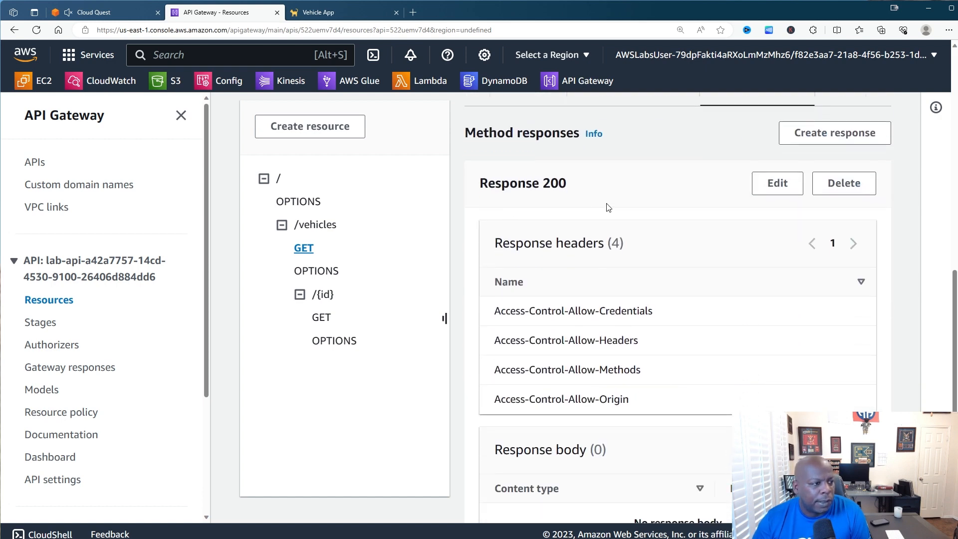
pyautogui.scroll(-1, 642, 216)
pyautogui.scroll(4, 635, 312)
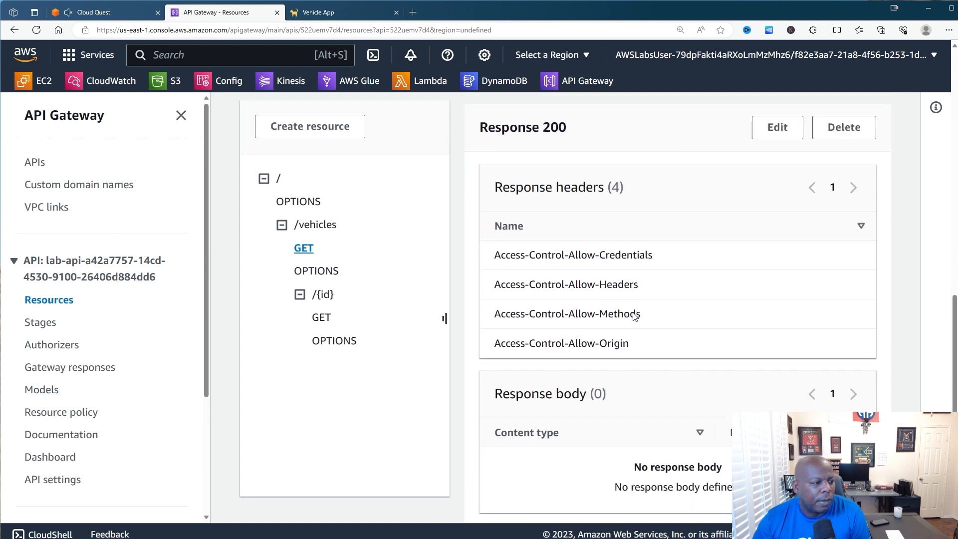
# Recheck the Step 25 instructions in Cloud Quest and examine the GET method's integration response settings and header mappings
pyautogui.click(105, 12)
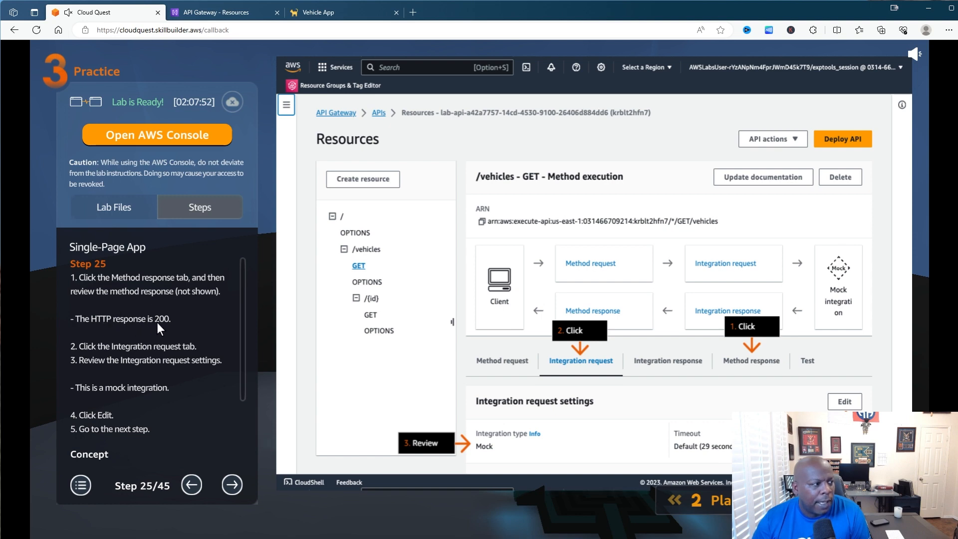
pyautogui.scroll(-1, 197, 323)
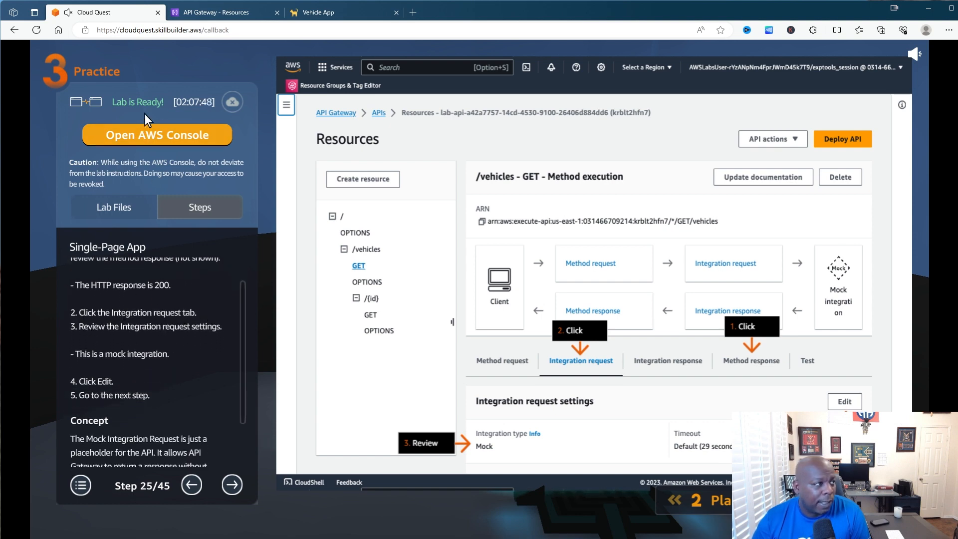
pyautogui.click(215, 13)
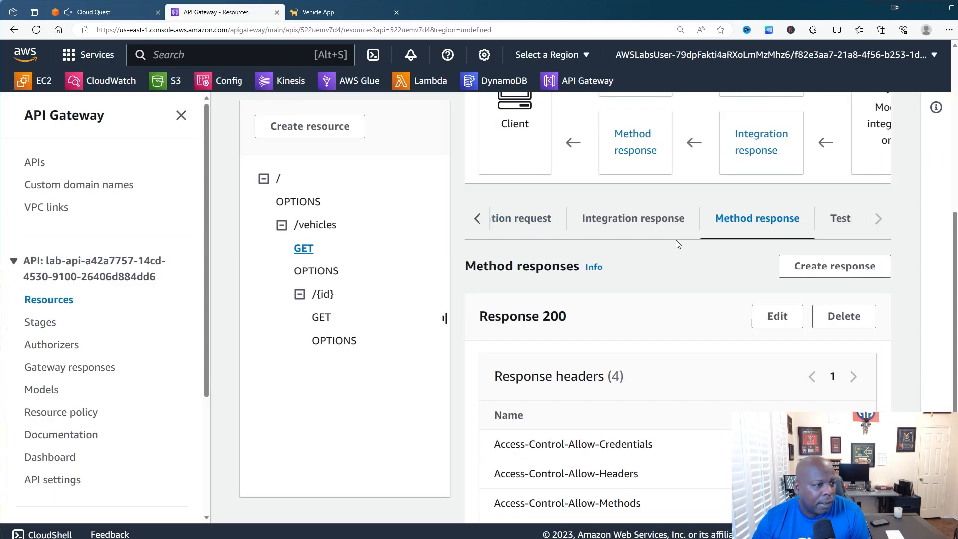
pyautogui.click(638, 224)
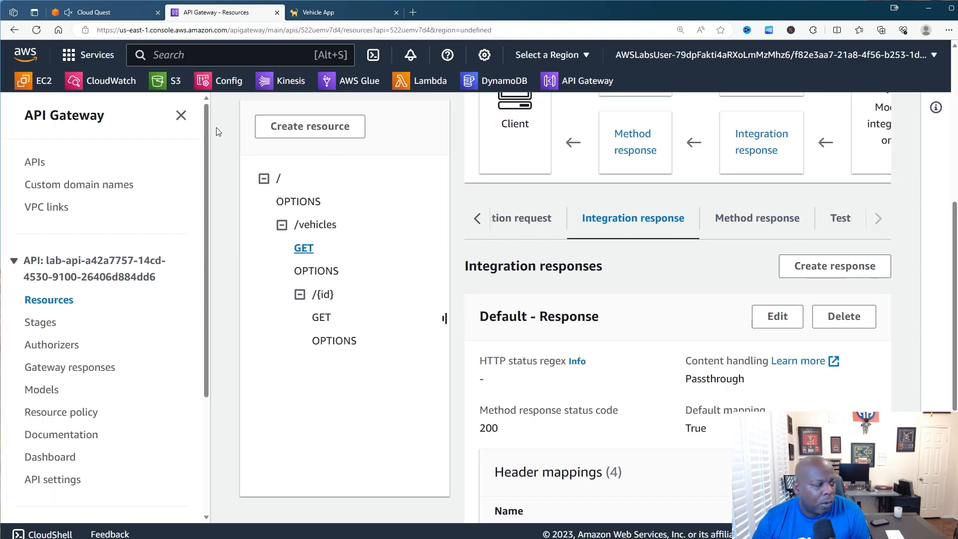
pyautogui.click(119, 13)
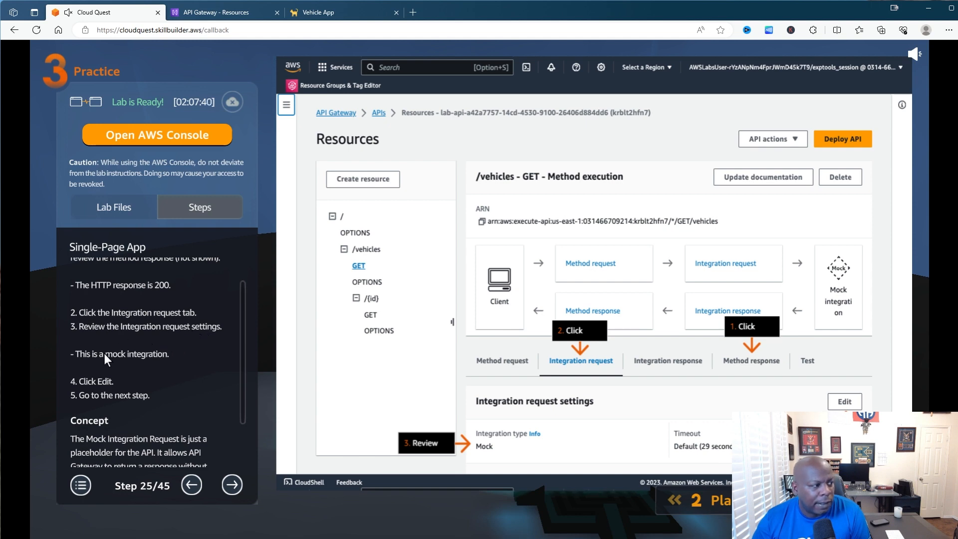
pyautogui.click(219, 13)
pyautogui.scroll(-2, 568, 308)
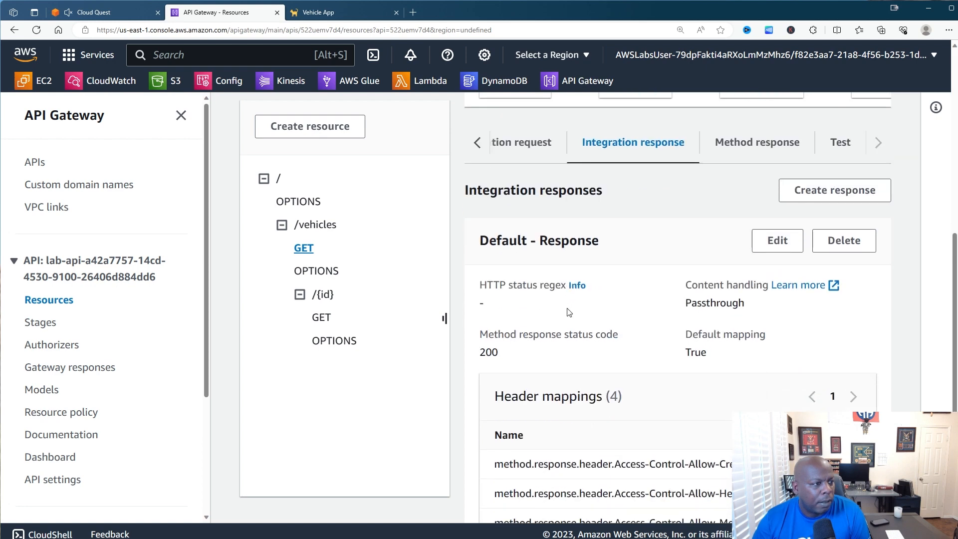
pyautogui.scroll(-3, 553, 226)
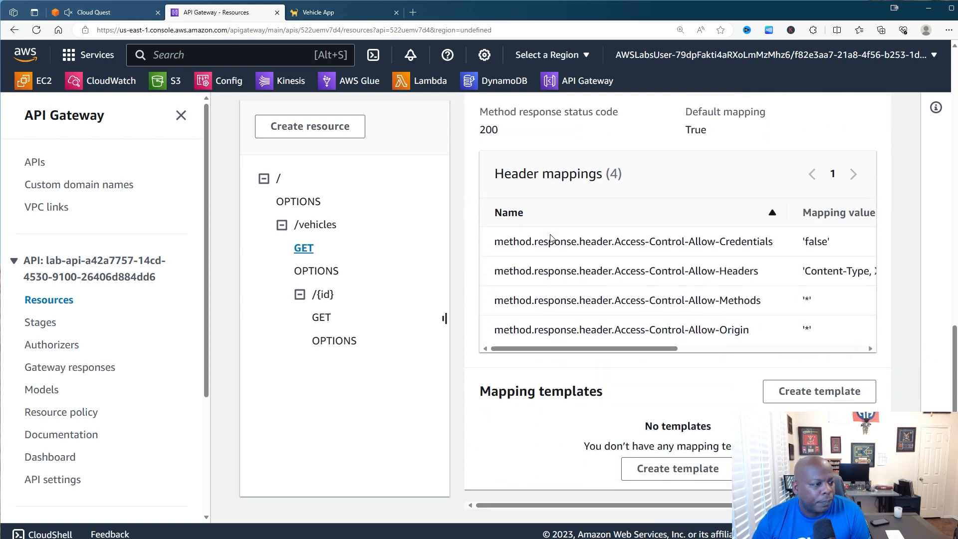
pyautogui.scroll(3, 552, 238)
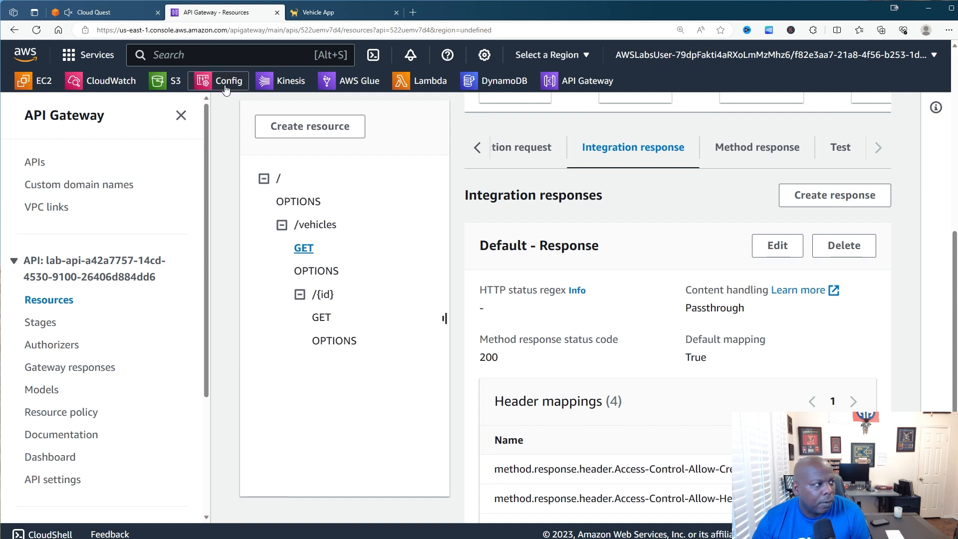
# Reread the mock integration instruction in Cloud Quest and display the /vehicles GET method's integration request settings in API Gateway
pyautogui.click(124, 19)
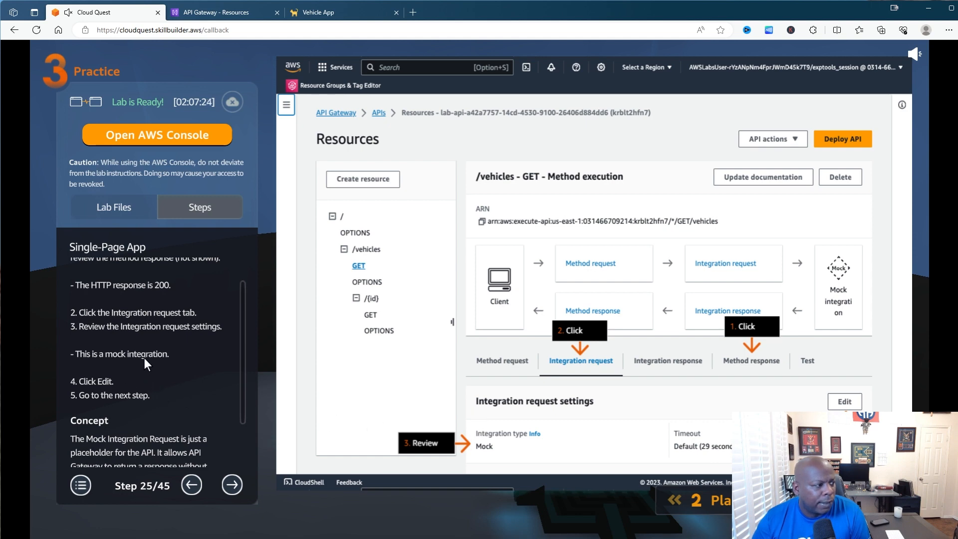
pyautogui.click(199, 14)
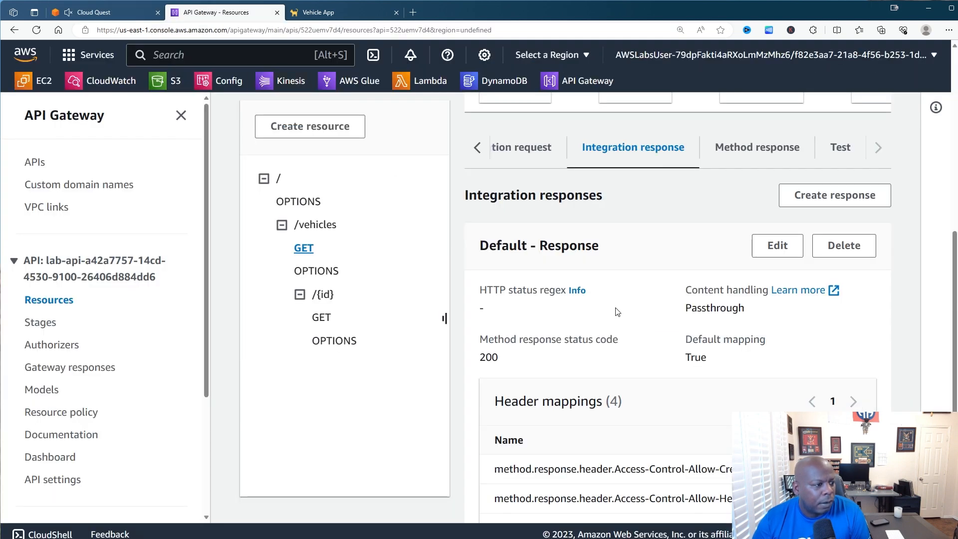
pyautogui.scroll(3, 596, 285)
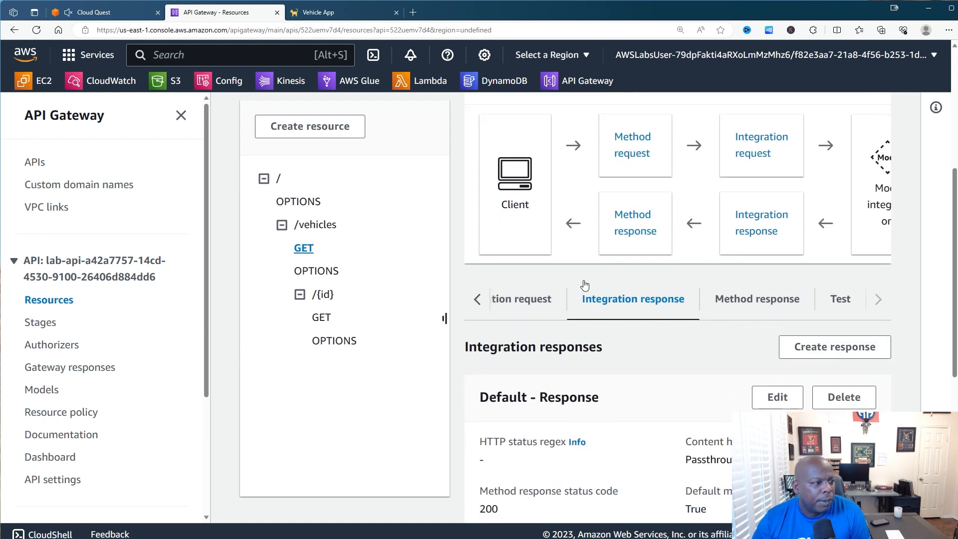
pyautogui.scroll(3, 429, 231)
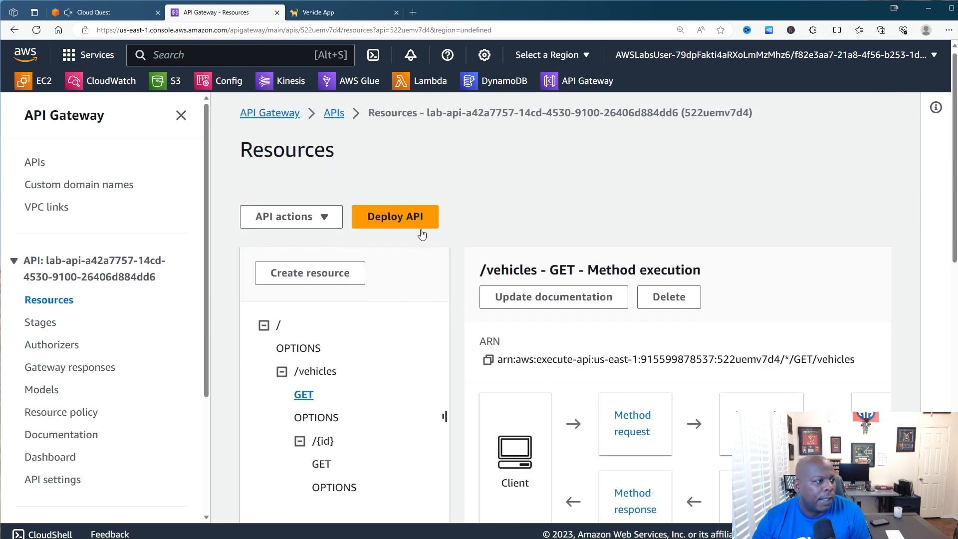
pyautogui.scroll(-3, 439, 238)
pyautogui.scroll(-3, 564, 279)
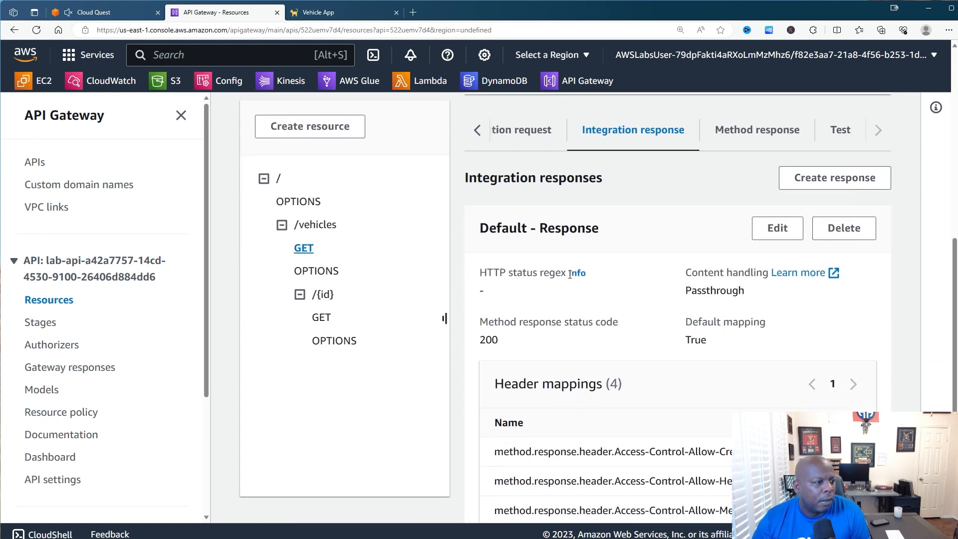
pyautogui.scroll(3, 569, 275)
pyautogui.click(478, 284)
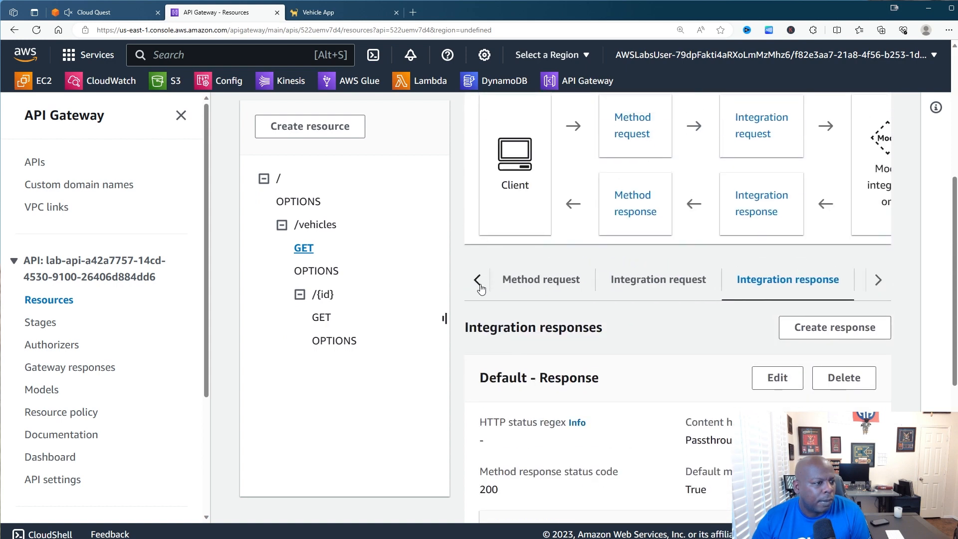
pyautogui.click(669, 288)
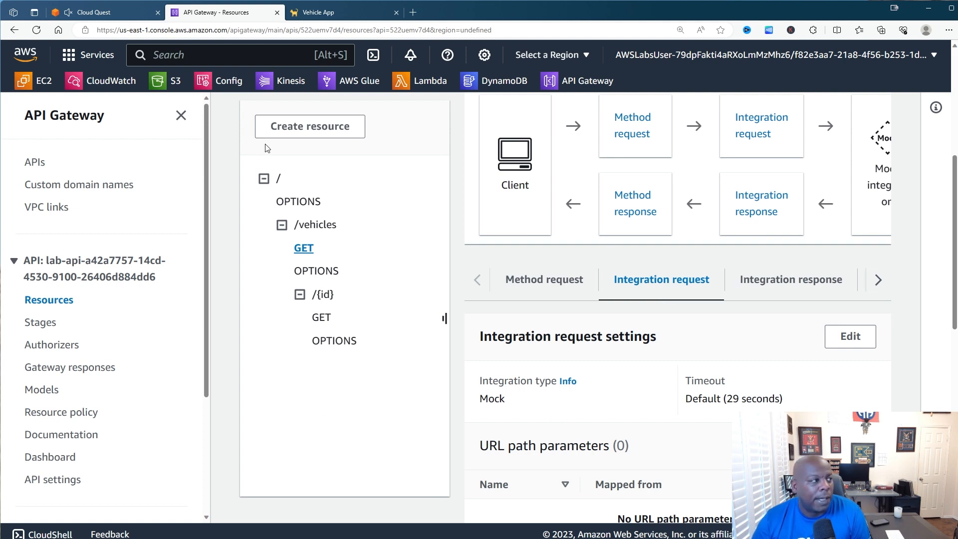
# Open the /vehicles GET method's integration request for editing and advance Cloud Quest to Step 26
pyautogui.click(122, 13)
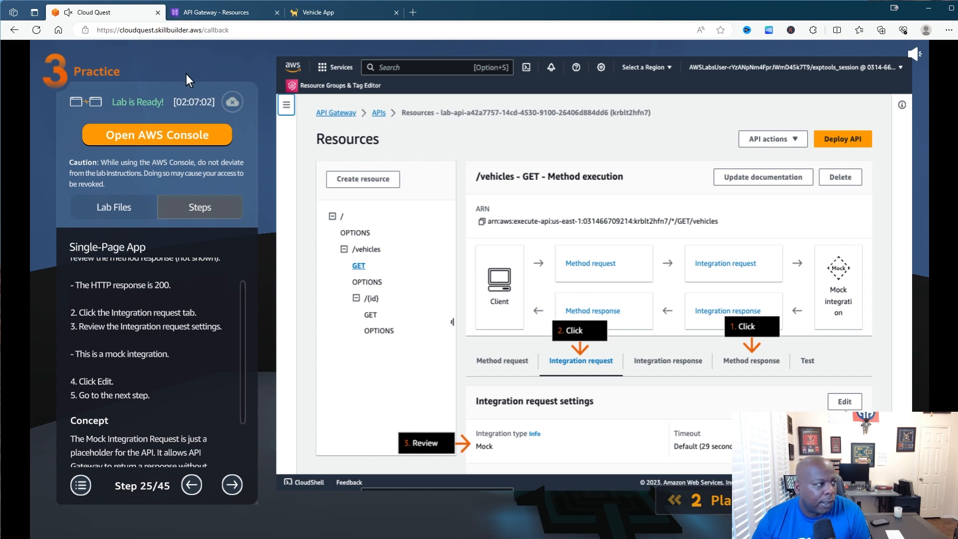
pyautogui.click(213, 14)
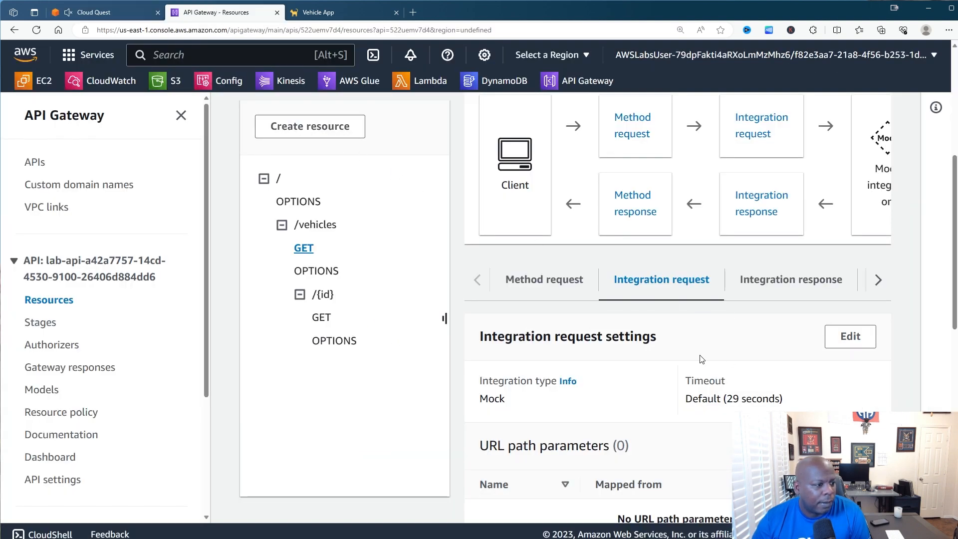
pyautogui.click(850, 336)
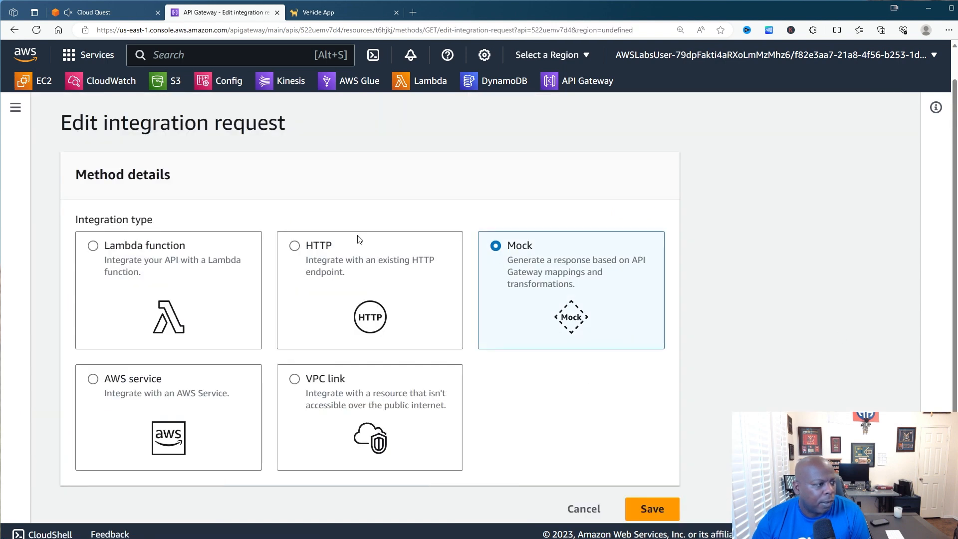
pyautogui.click(83, 15)
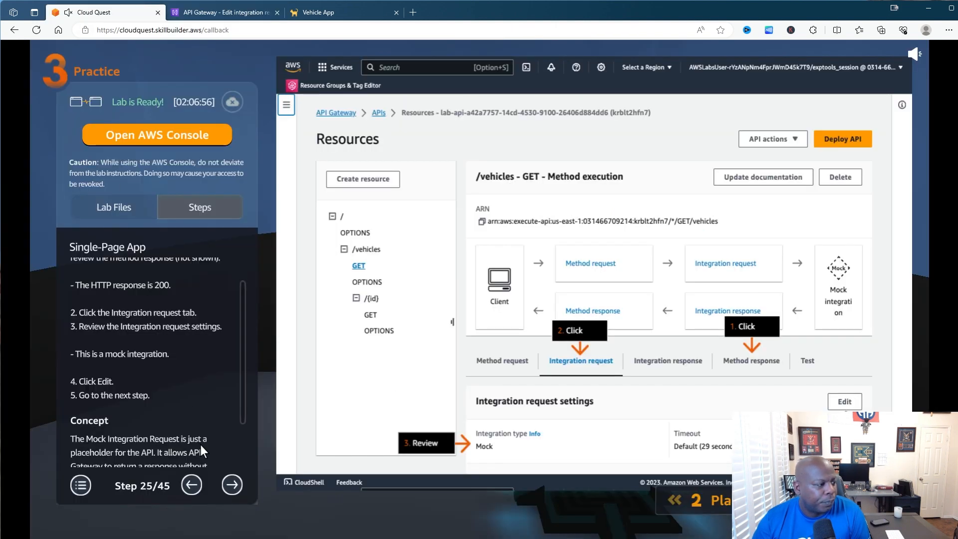
pyautogui.click(228, 482)
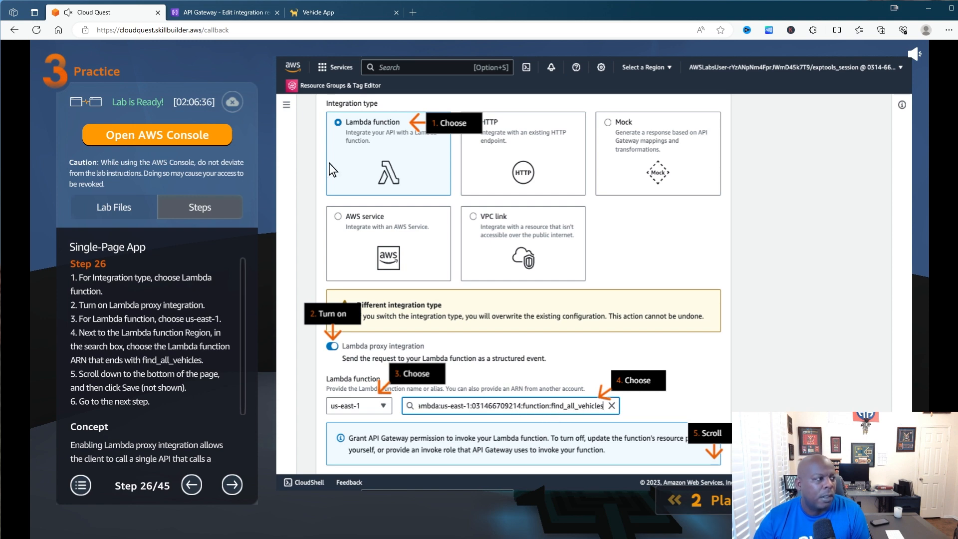
# In the API Gateway console, set the GET method's integration type to Lambda function and turn on Lambda proxy integration
pyautogui.click(213, 18)
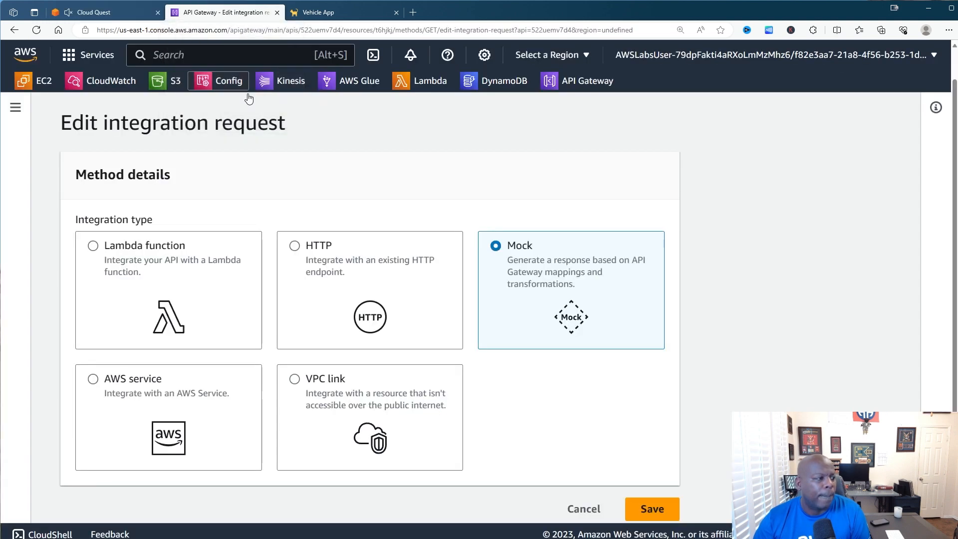
pyautogui.click(108, 266)
pyautogui.scroll(-8, 156, 190)
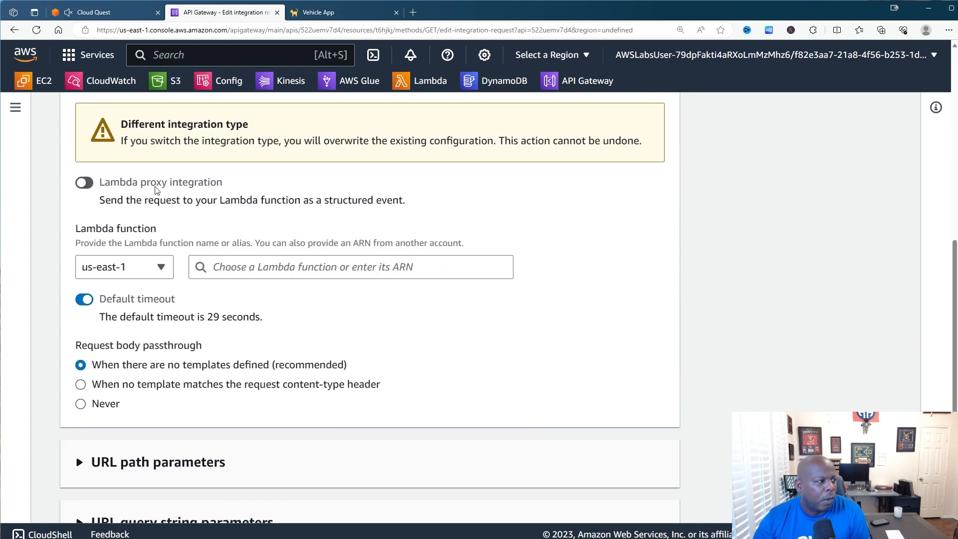
pyautogui.click(89, 186)
pyautogui.scroll(3, 89, 188)
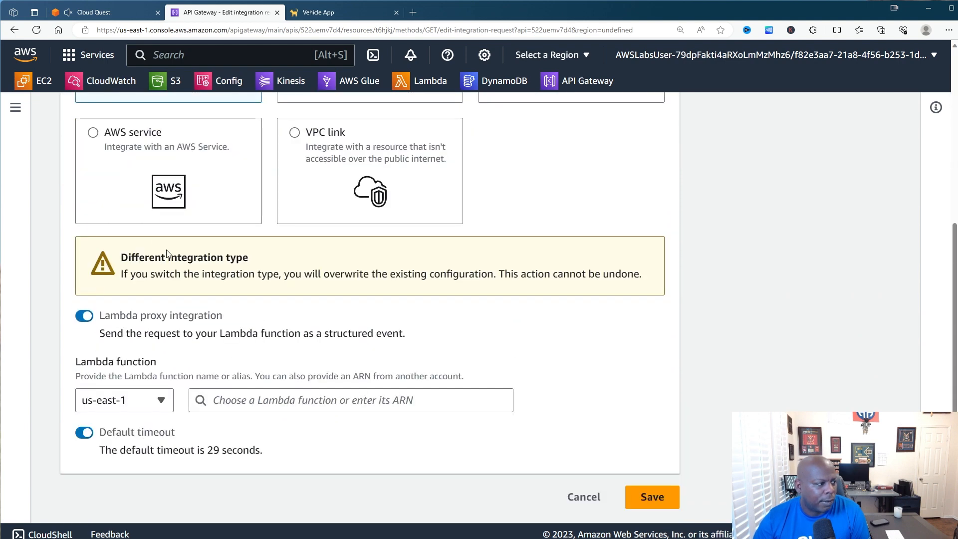
# Keep the us-east-1 region and choose the Lambda function ARN ending in find_vehicle for the integration
pyautogui.click(140, 401)
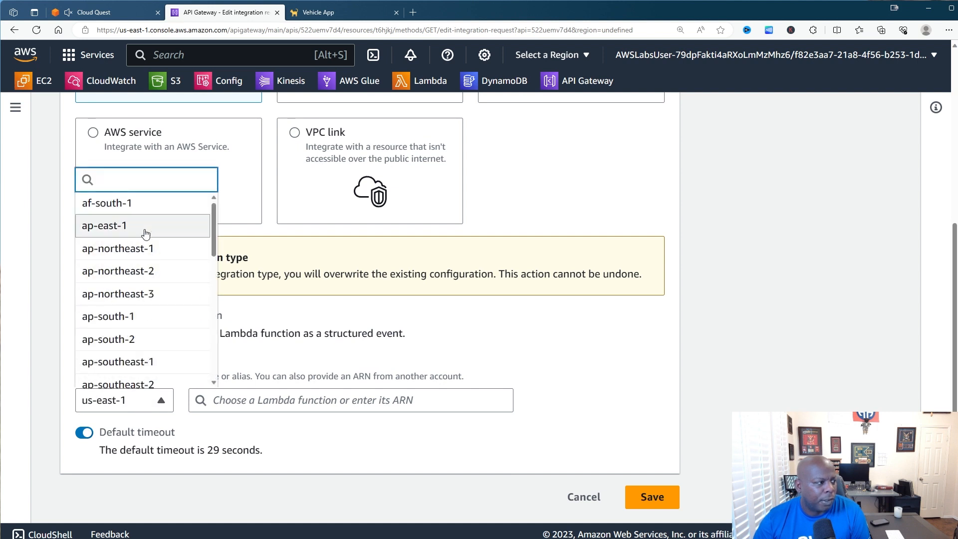
pyautogui.click(283, 306)
pyautogui.click(237, 406)
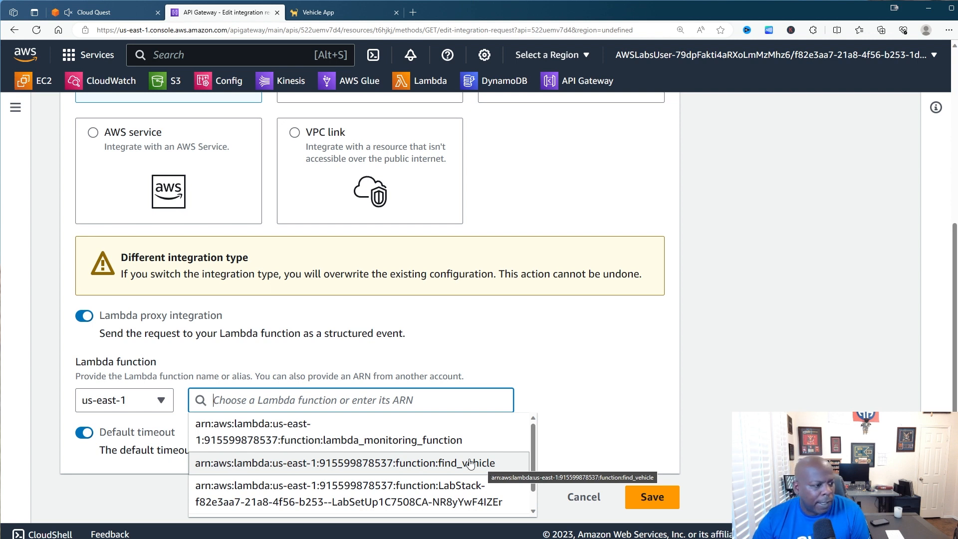
pyautogui.click(413, 469)
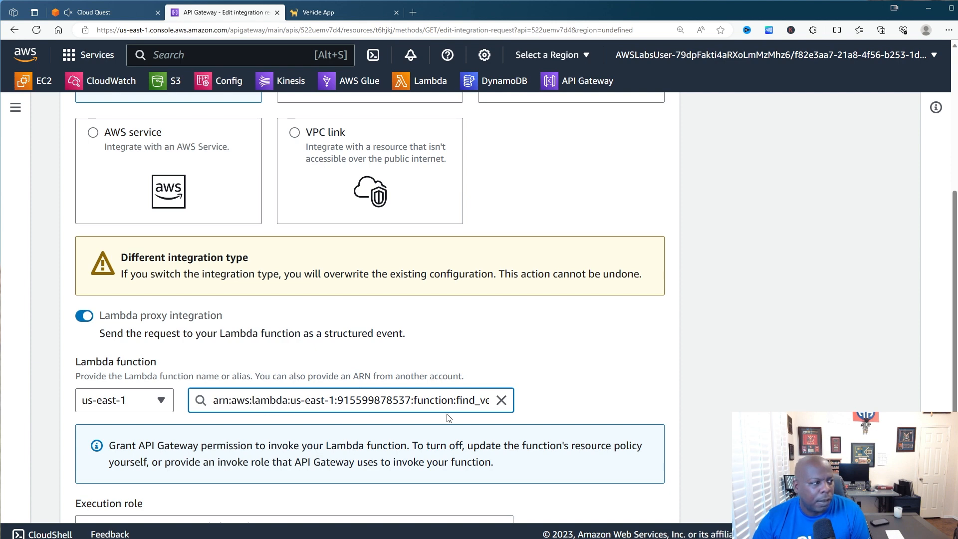
# Check the integration settings against the Step 26 lab instructions and save the integration request
pyautogui.scroll(5, 448, 418)
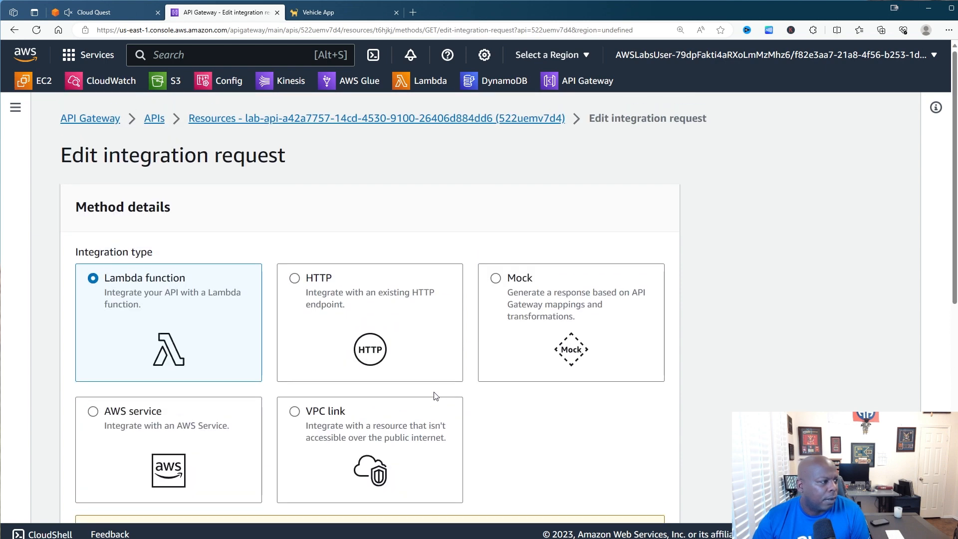
pyautogui.scroll(-7, 246, 216)
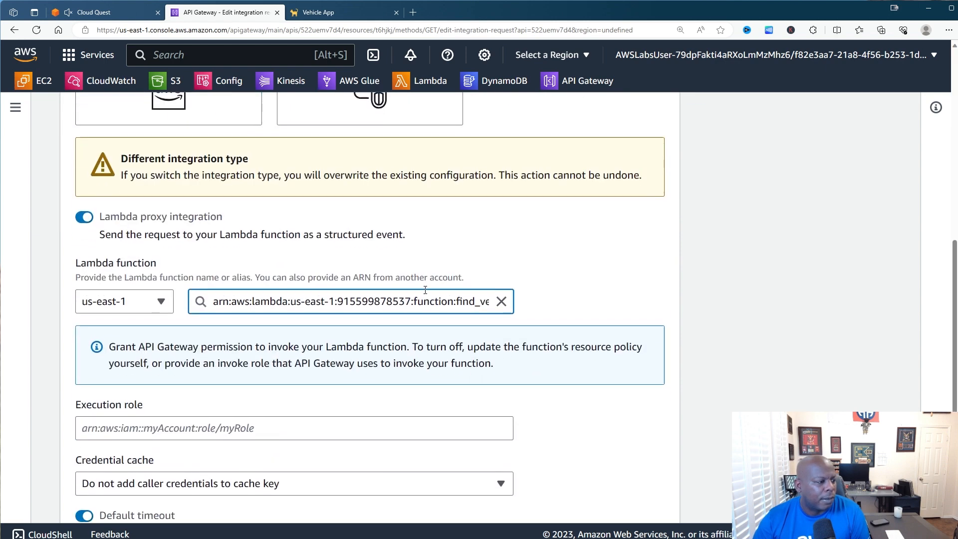
pyautogui.scroll(-3, 426, 290)
pyautogui.click(107, 15)
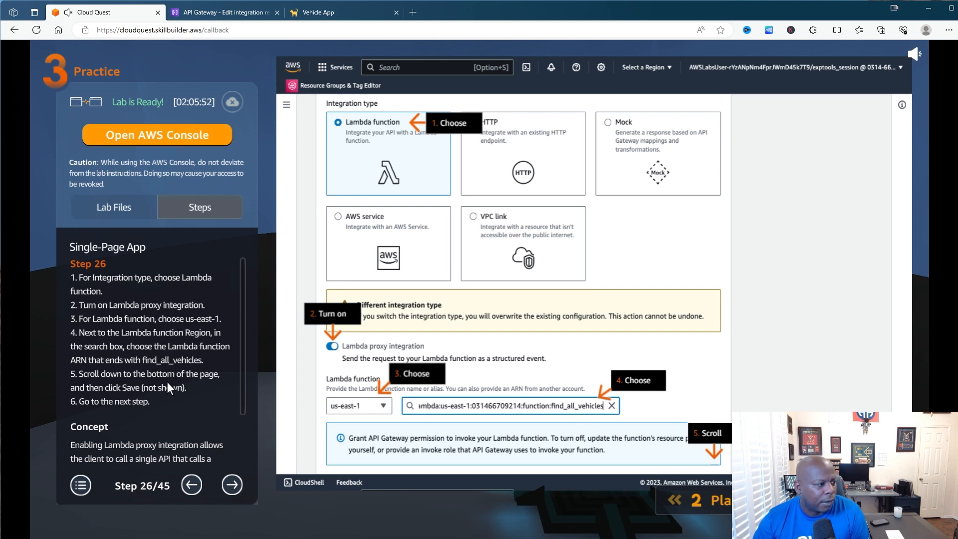
pyautogui.click(224, 12)
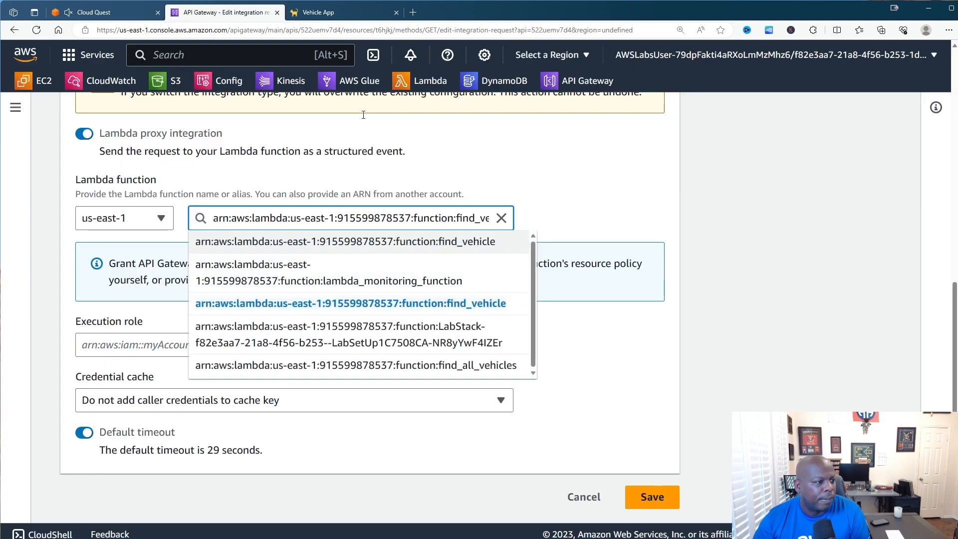
pyautogui.click(651, 489)
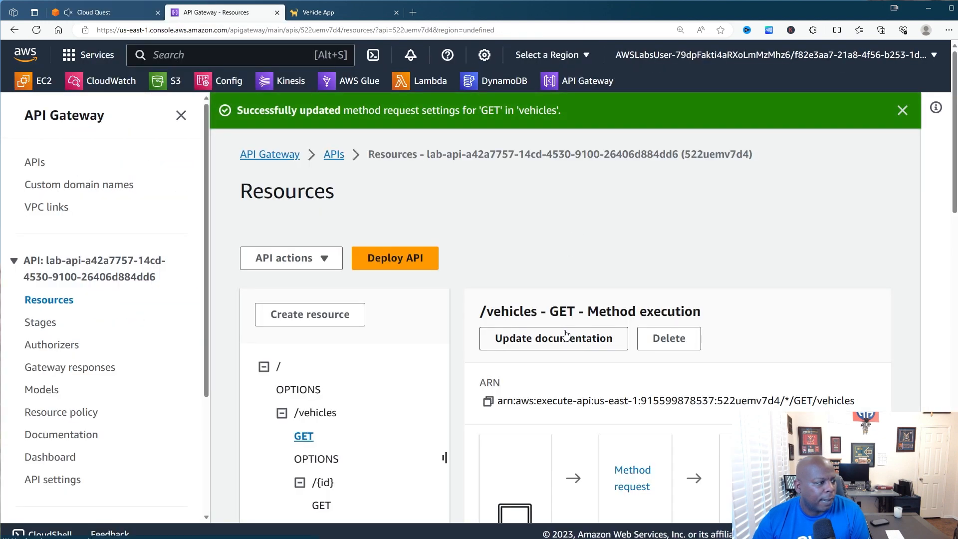
# Return to the Cloud Quest lab guide, read the Step 26 concept on Lambda proxy integration, and advance to Step 27
pyautogui.click(110, 12)
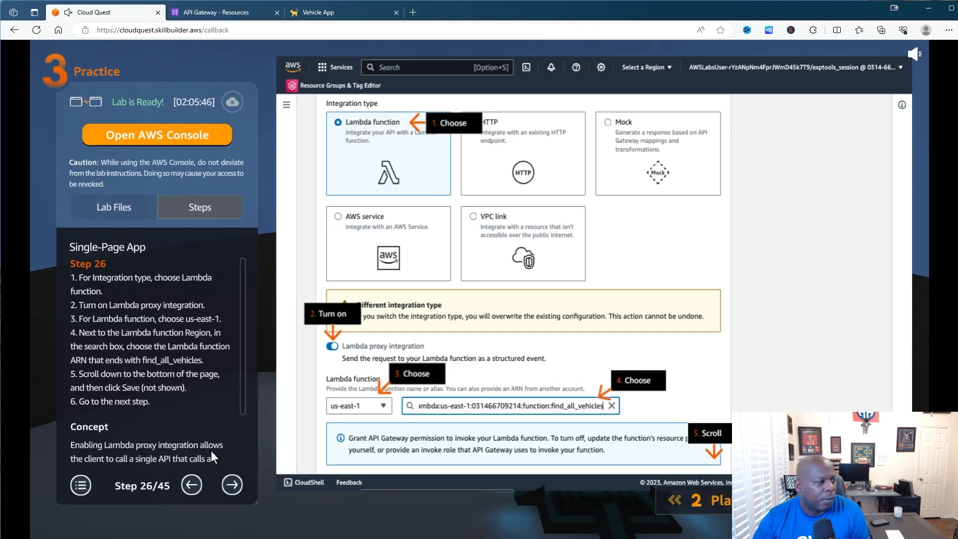
pyautogui.scroll(-3, 211, 451)
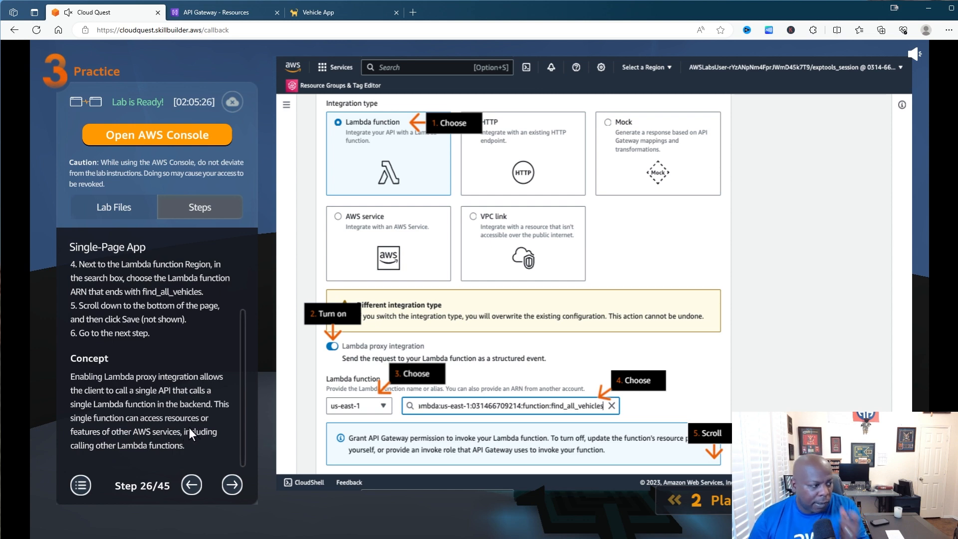
pyautogui.click(231, 484)
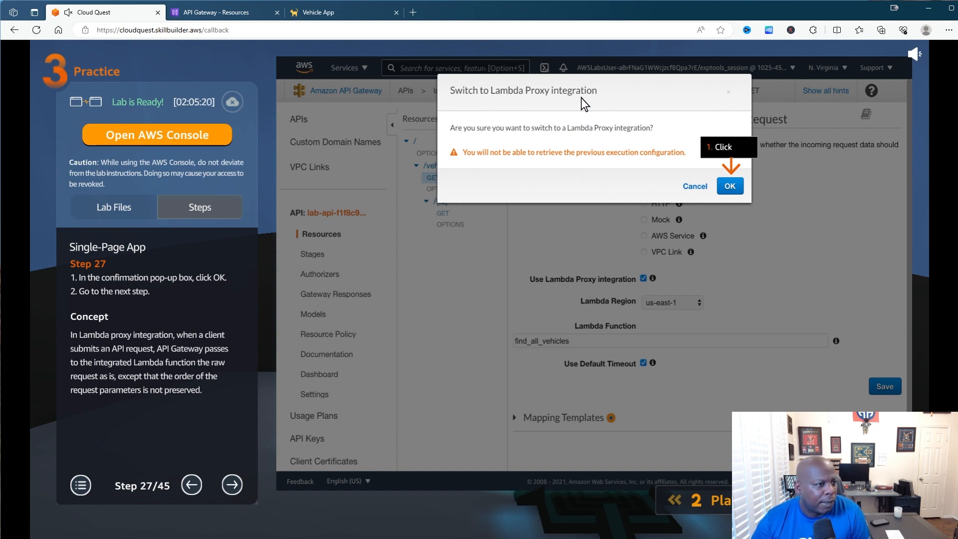
# Switch to the API Gateway console, look over the /vehicles GET method page and dismiss the success alert
pyautogui.click(199, 12)
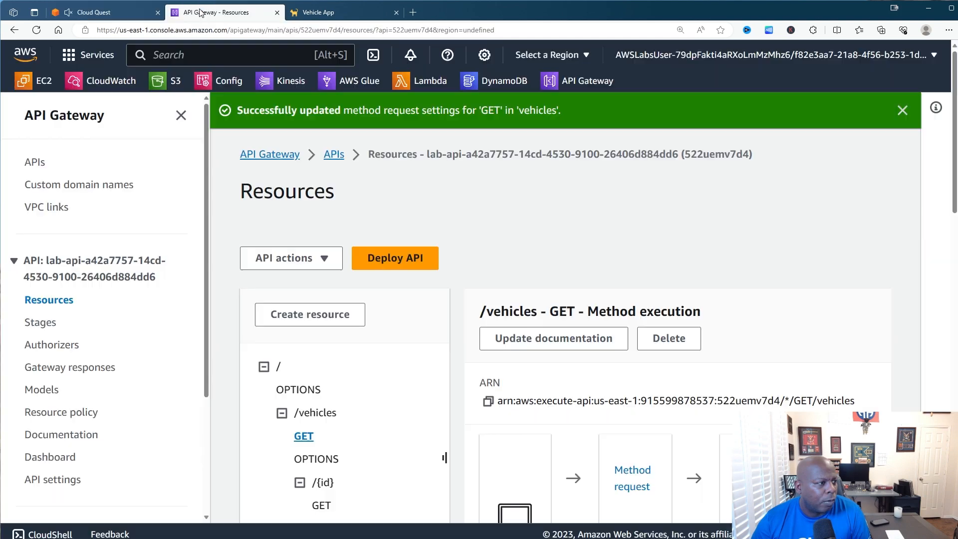
pyautogui.scroll(-10, 577, 210)
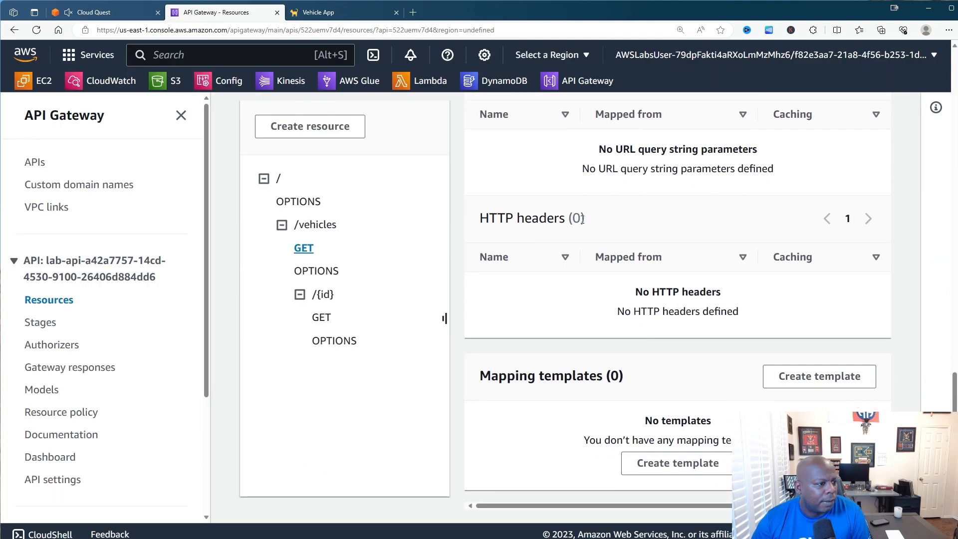
pyautogui.scroll(10, 582, 220)
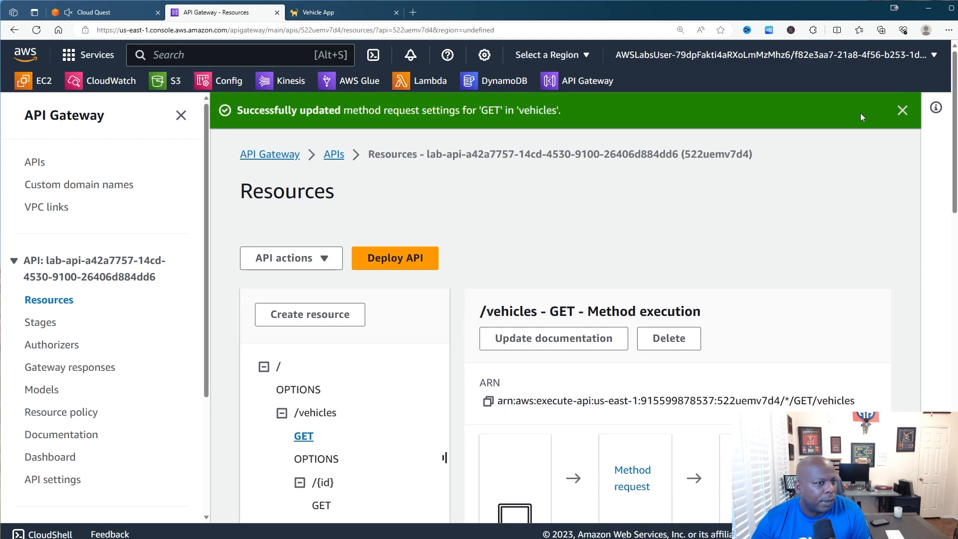
pyautogui.click(902, 110)
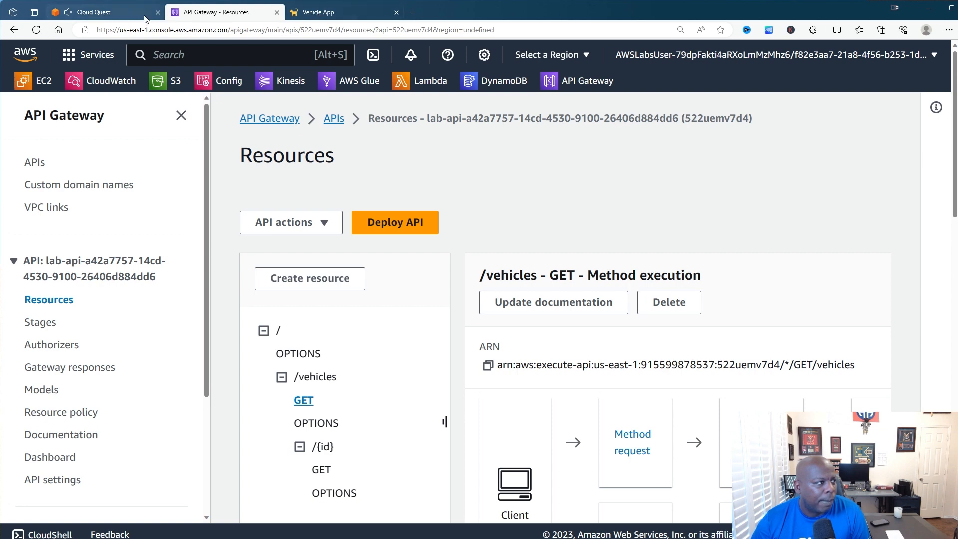
# Switch to the Cloud Quest lab guide and advance it from Step 27 to Step 29
pyautogui.click(95, 12)
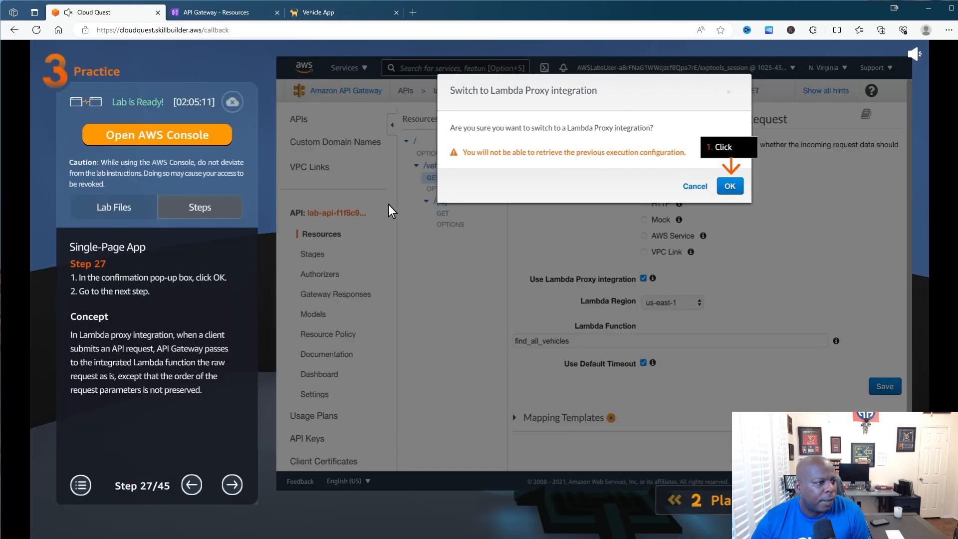
pyautogui.click(232, 484)
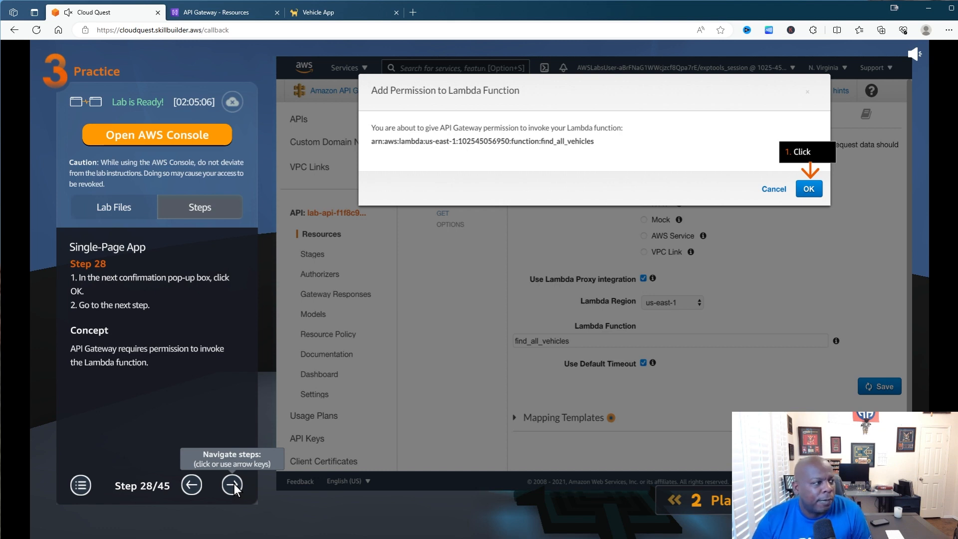
pyautogui.click(238, 486)
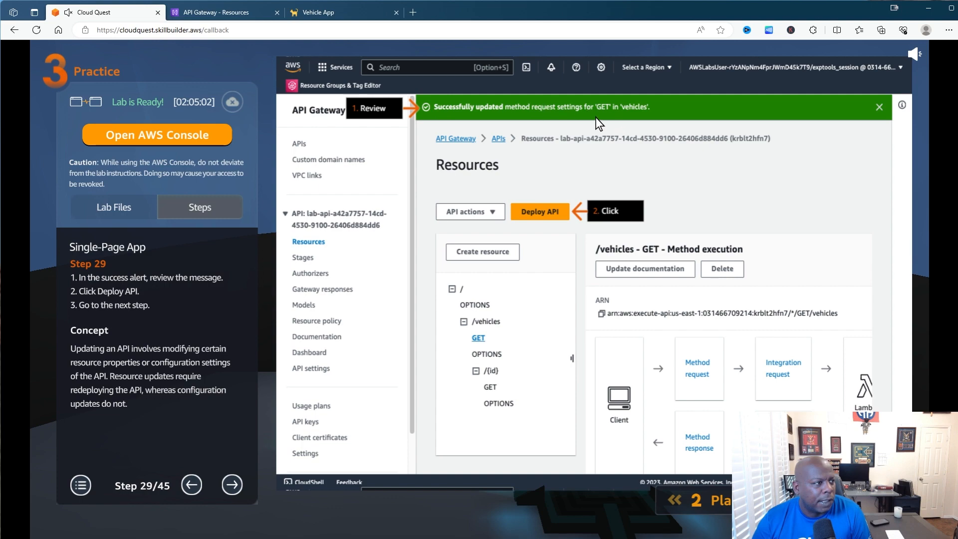
# Reopen the /vehicles GET integration request in API Gateway, inspect its execution role and credential cache settings, and save it again
pyautogui.click(215, 12)
pyautogui.scroll(-6, 359, 152)
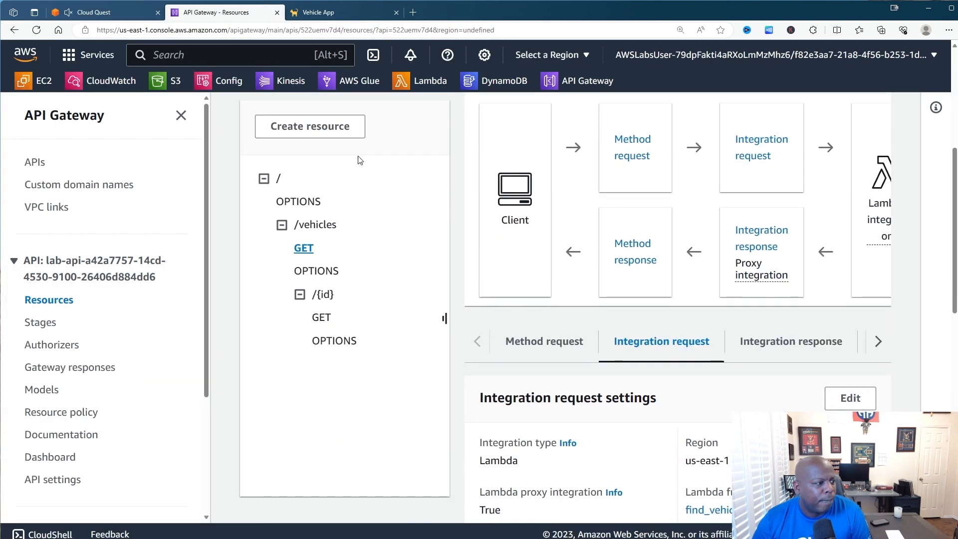
pyautogui.scroll(-5, 359, 160)
pyautogui.scroll(15, 359, 160)
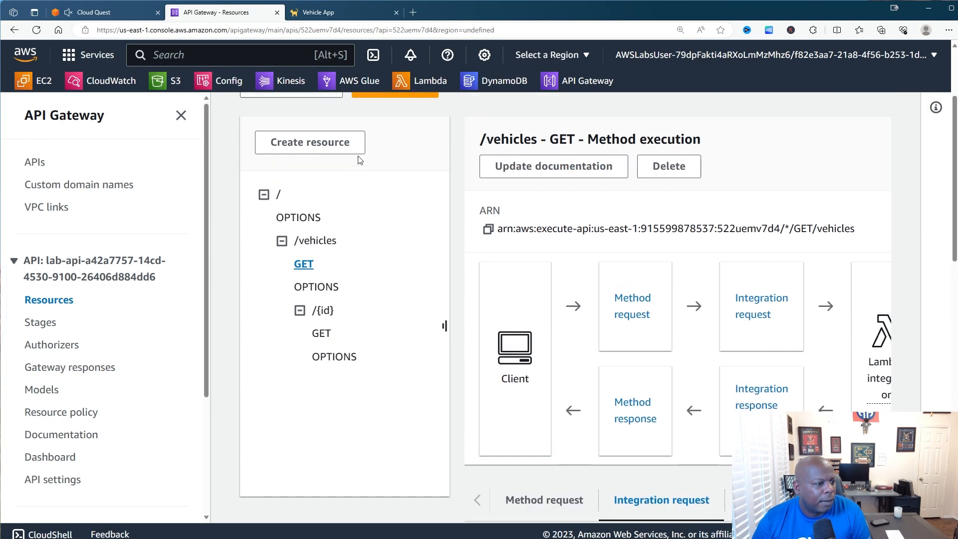
pyautogui.scroll(-4, 359, 160)
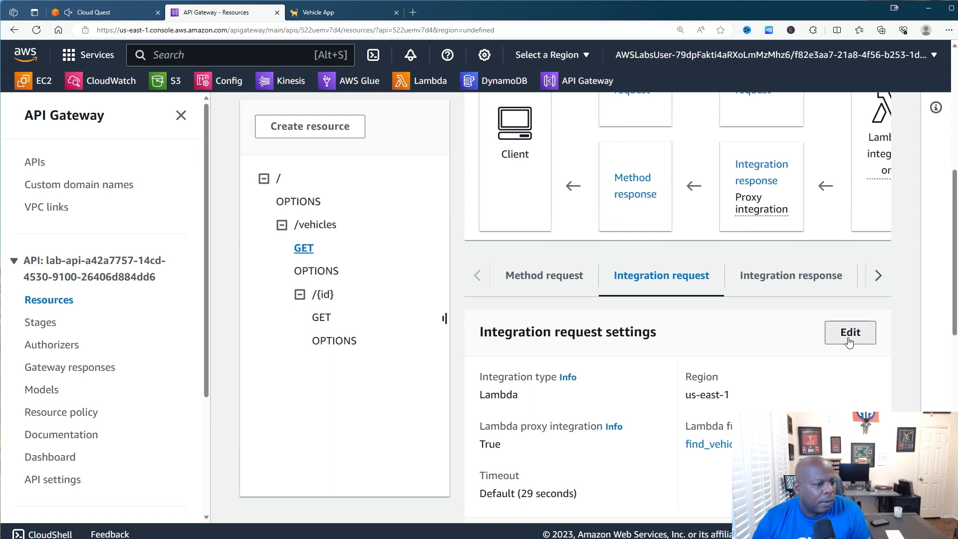
pyautogui.click(850, 335)
pyautogui.scroll(-5, 186, 274)
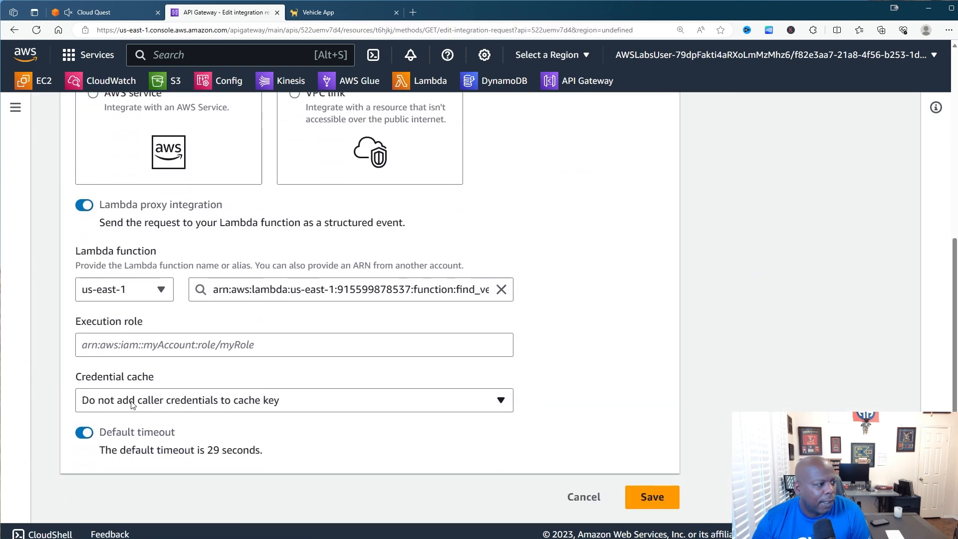
pyautogui.click(148, 348)
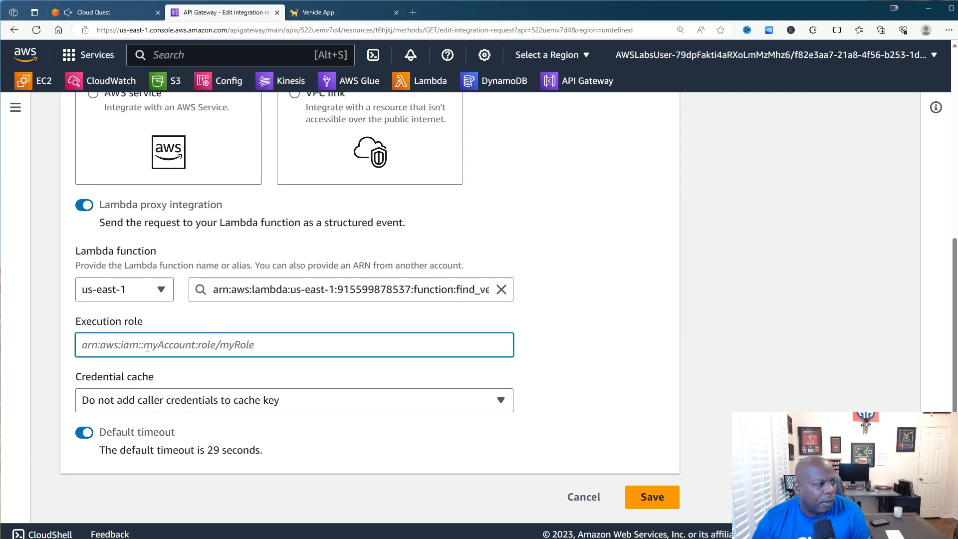
pyautogui.click(236, 409)
pyautogui.click(236, 408)
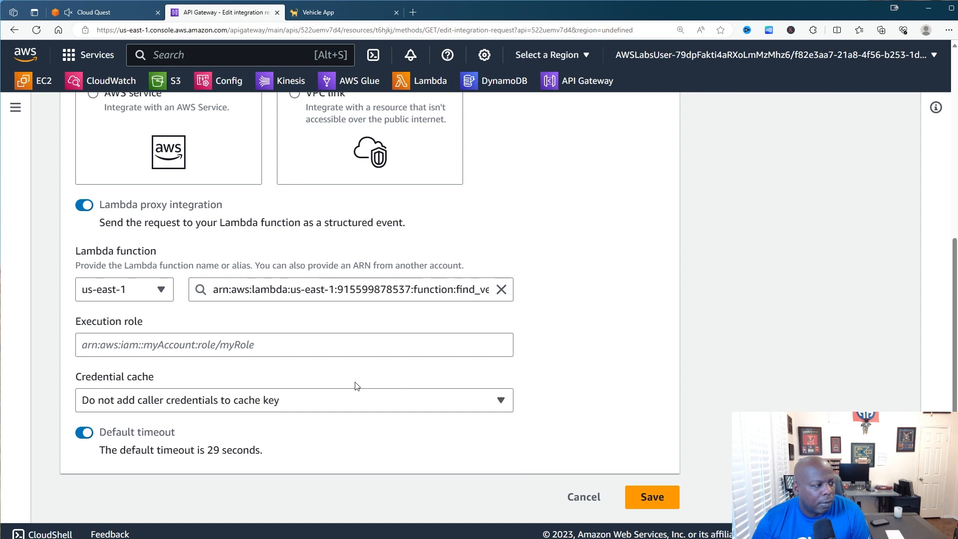
pyautogui.click(651, 497)
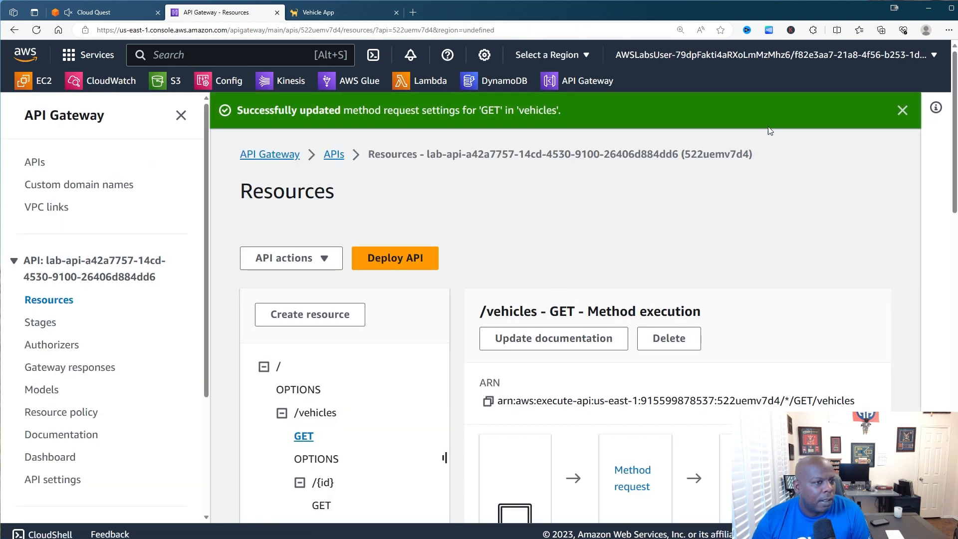
pyautogui.click(903, 110)
# Check Step 29 in the lab guide, start deploying the API from the console, and open the stage choices
pyautogui.click(100, 12)
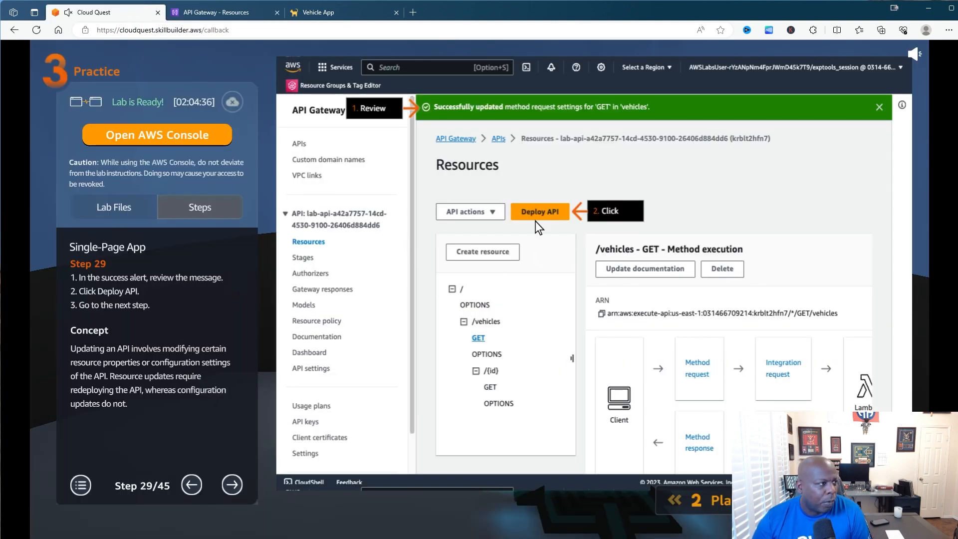
pyautogui.click(232, 13)
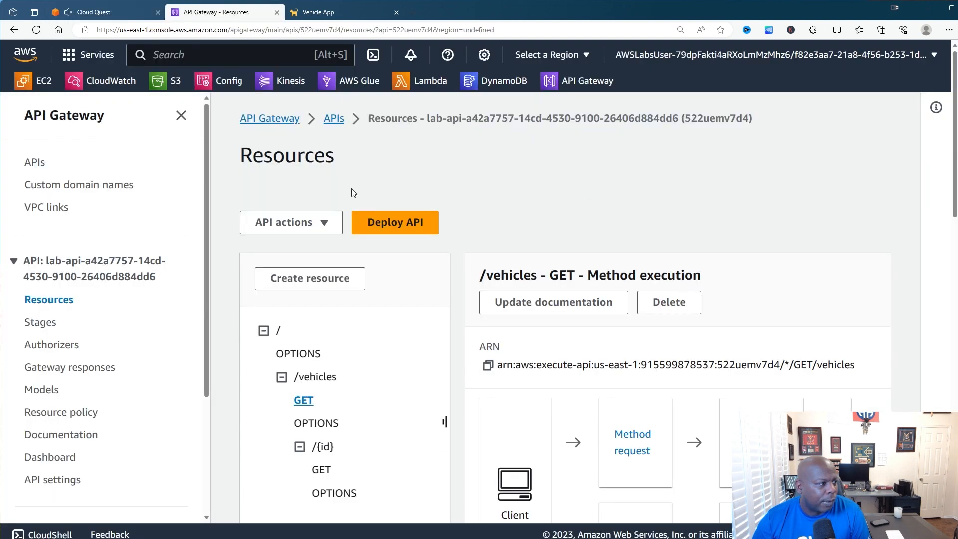
pyautogui.click(419, 231)
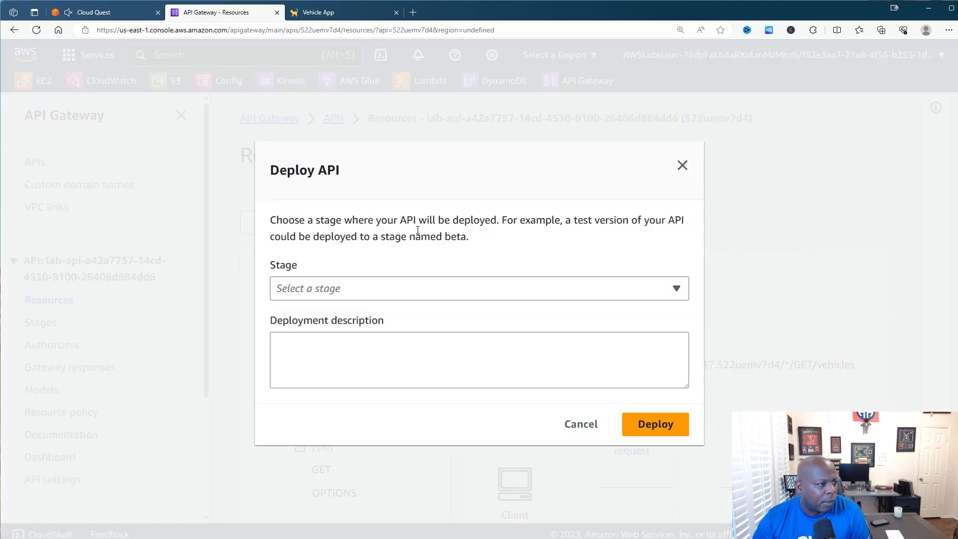
pyautogui.click(398, 289)
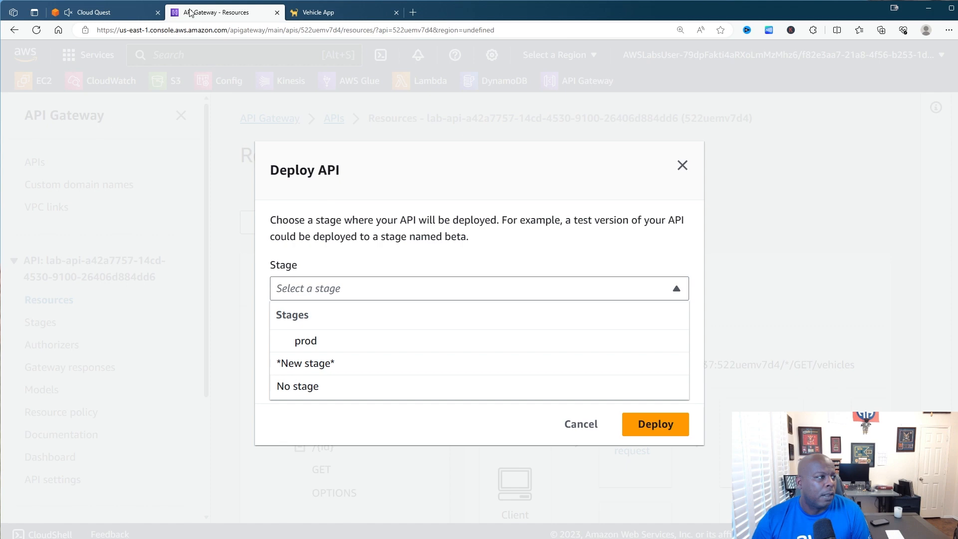
# Advance the Cloud Quest lab guide to Step 30 and deploy the API to the prod stage in API Gateway
pyautogui.click(128, 11)
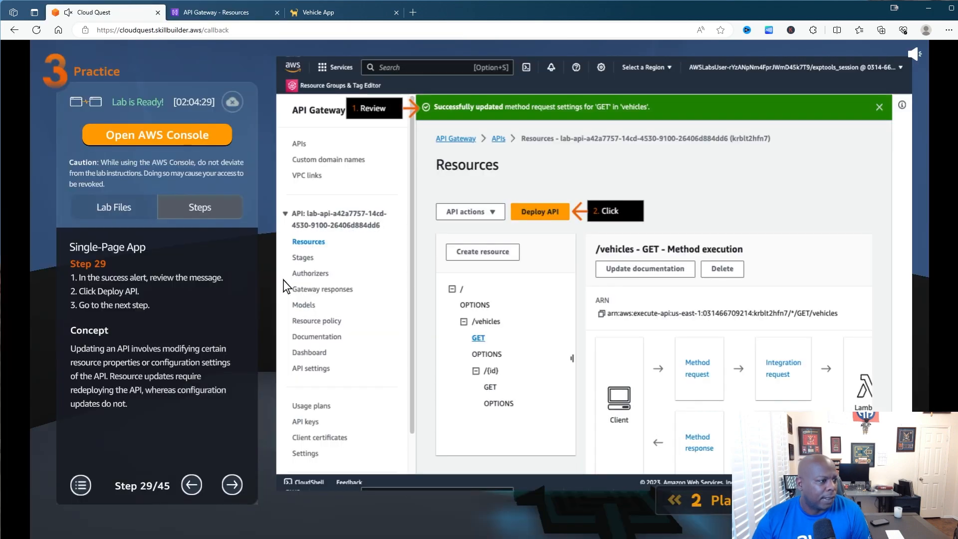
pyautogui.click(235, 480)
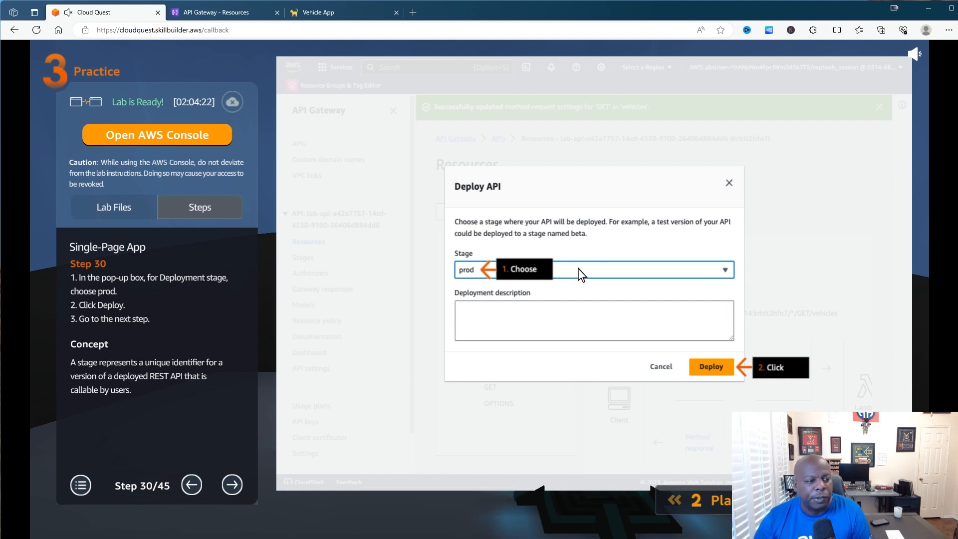
pyautogui.click(245, 12)
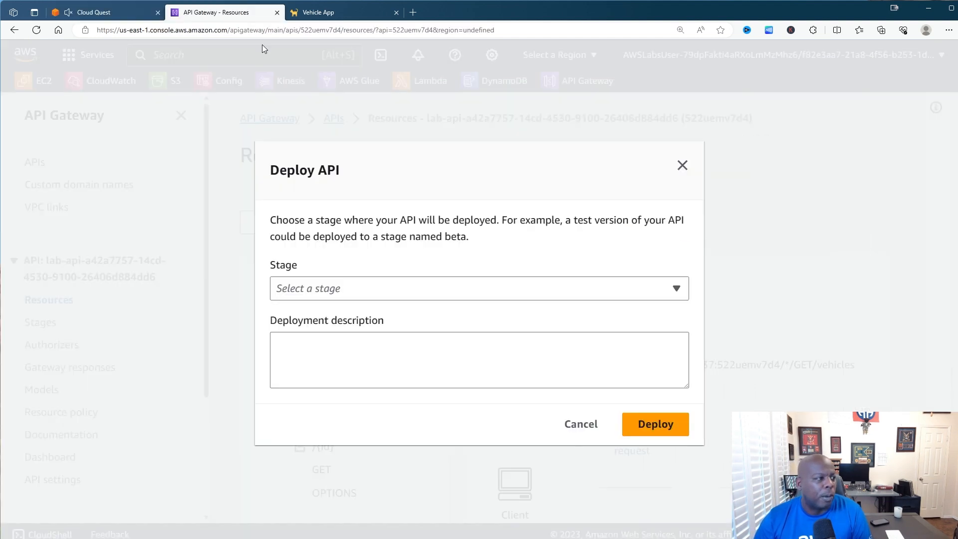
pyautogui.click(362, 278)
pyautogui.click(341, 349)
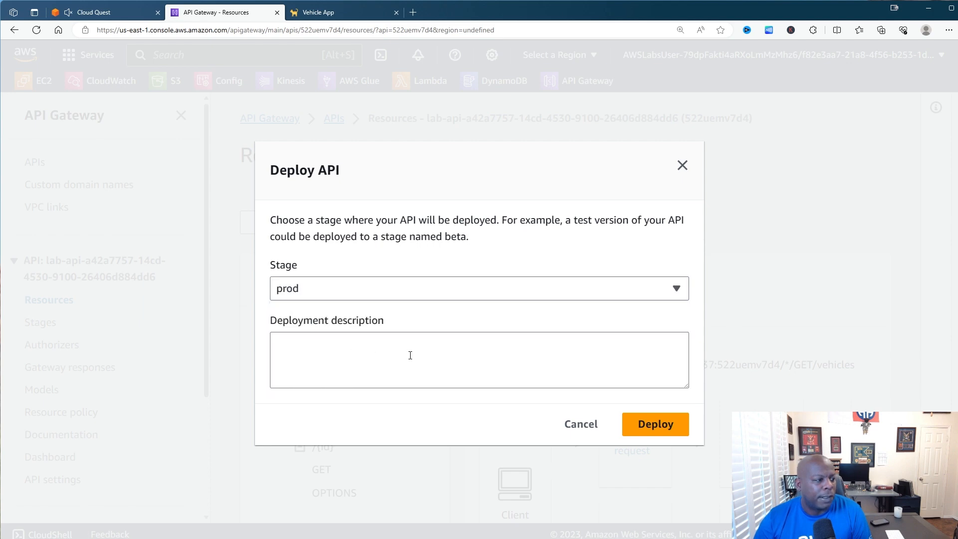
pyautogui.click(656, 424)
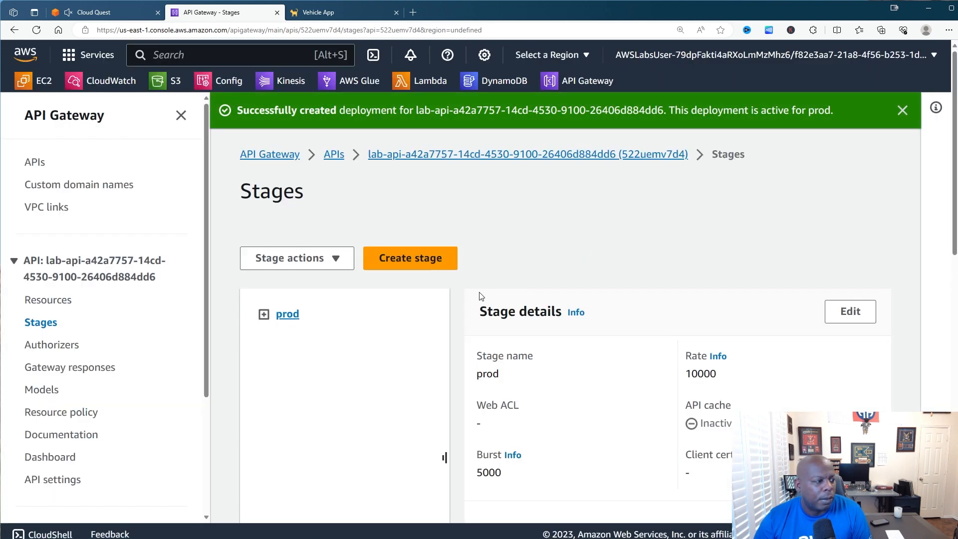
# Advance the lab guide to Step 31 and copy the prod stage's invoke URL from its stage details in API Gateway
pyautogui.click(75, 12)
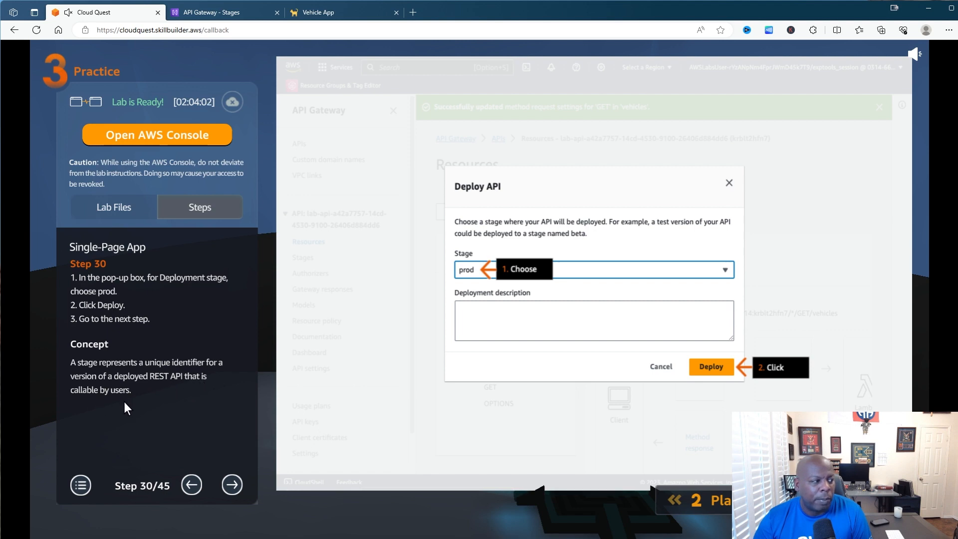
pyautogui.click(233, 482)
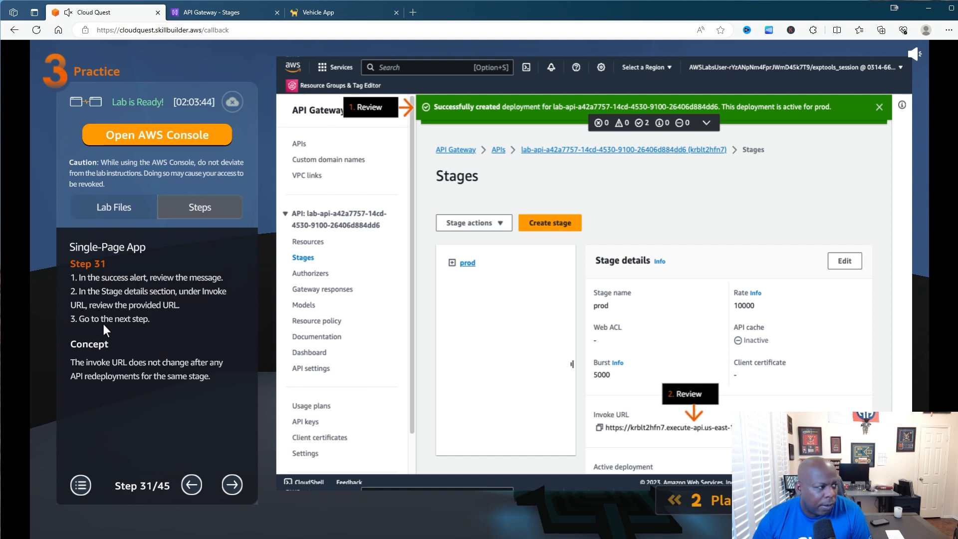
pyautogui.click(223, 12)
pyautogui.scroll(-5, 442, 317)
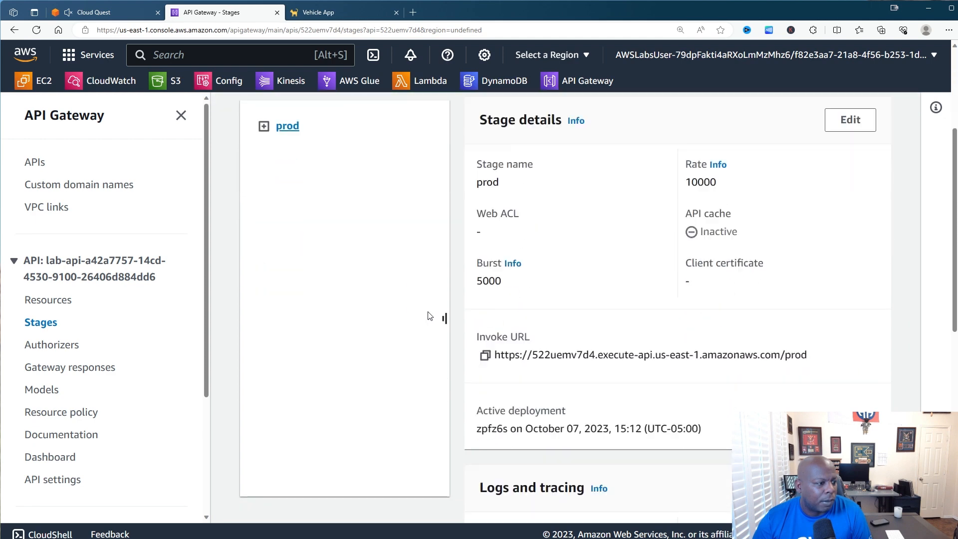
pyautogui.click(485, 243)
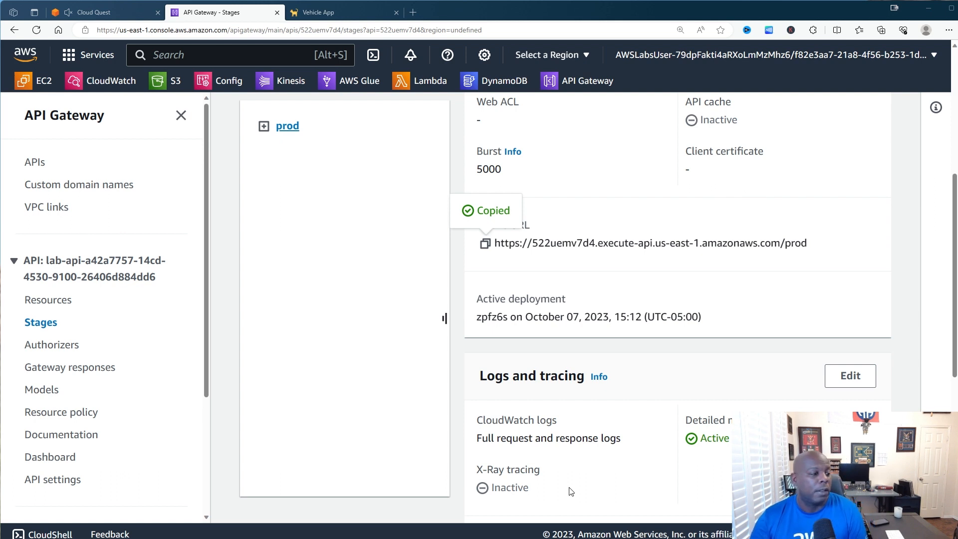
# Advance the lab guide to Step 32, load the backend data in the Vehicle App, and review the status code under Communication Status
pyautogui.click(95, 12)
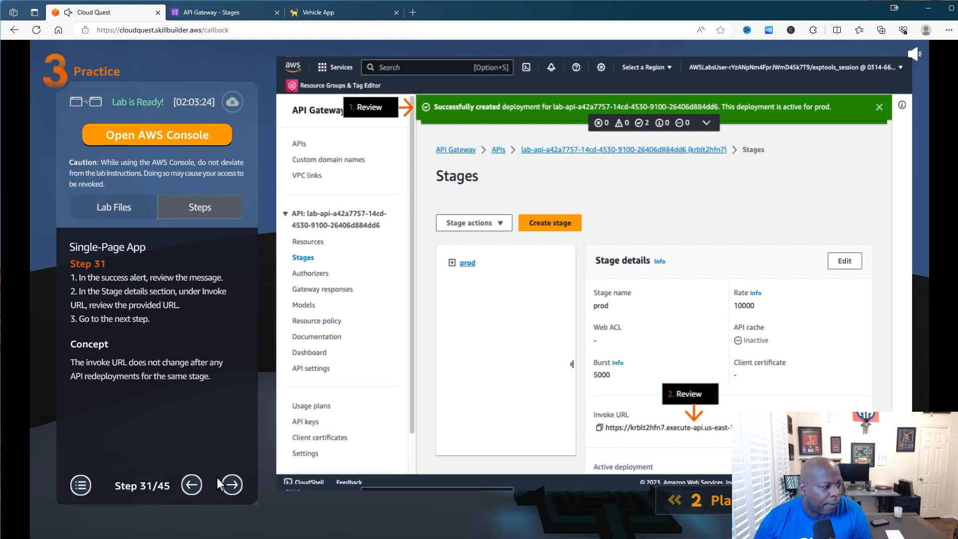
pyautogui.click(232, 485)
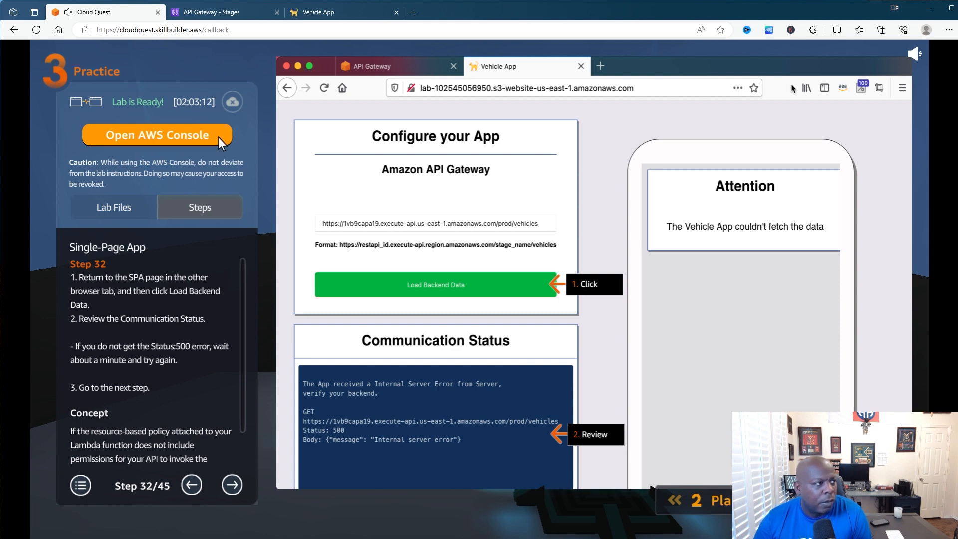
pyautogui.moveTo(319, 12); pyautogui.dragTo(233, 23)
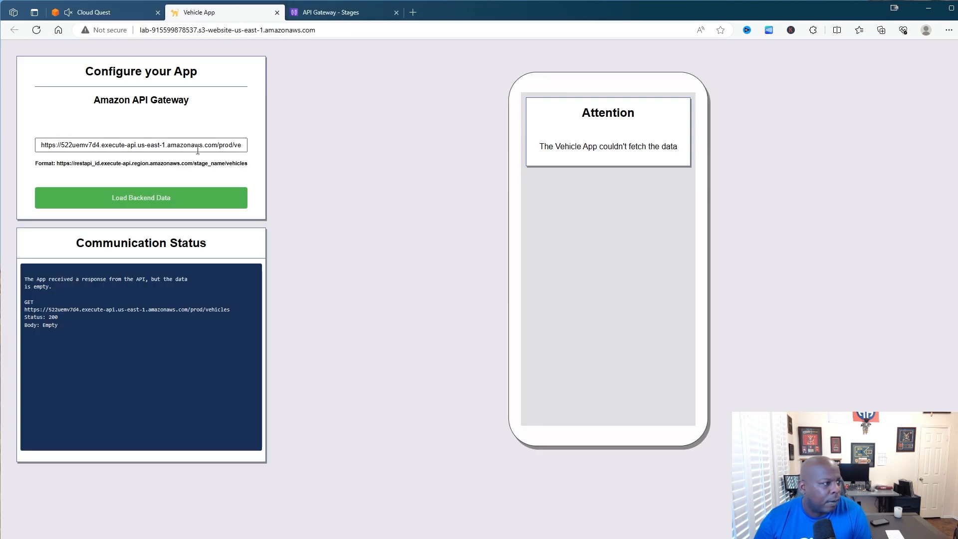
pyautogui.click(152, 199)
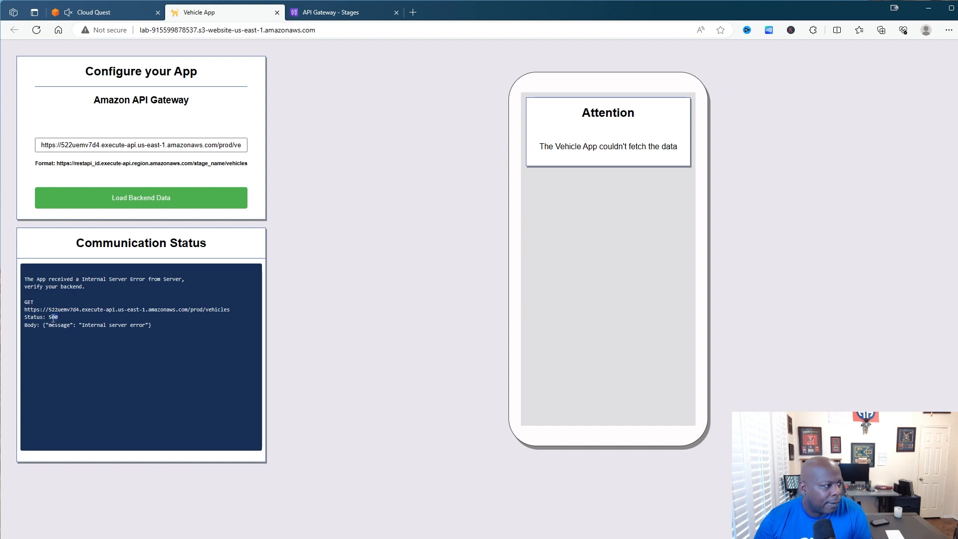
pyautogui.moveTo(59, 318); pyautogui.dragTo(44, 318)
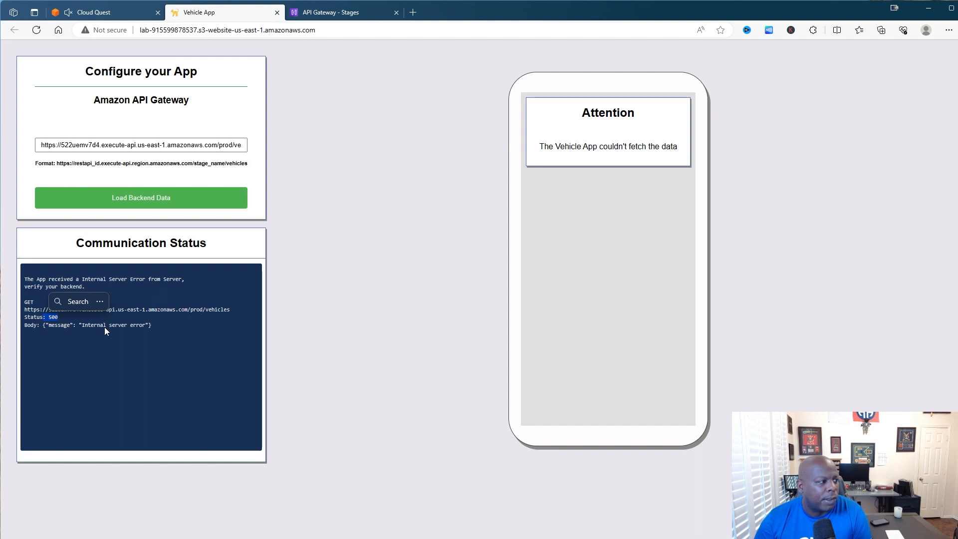
# Switch to the Cloud Quest guide, read the rest of Step 32 including its concept, and advance to Step 33
pyautogui.click(122, 15)
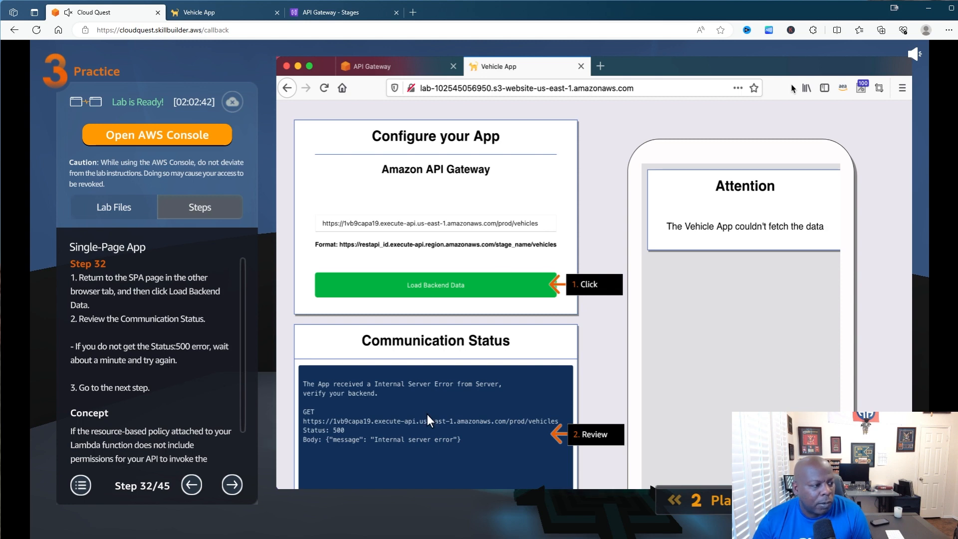
pyautogui.scroll(-3, 130, 435)
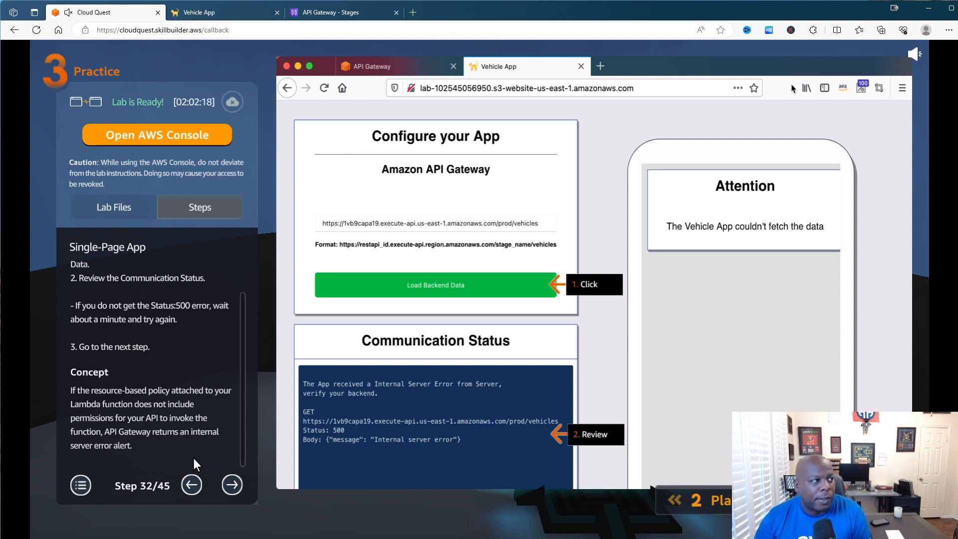
pyautogui.scroll(1, 194, 459)
pyautogui.click(232, 490)
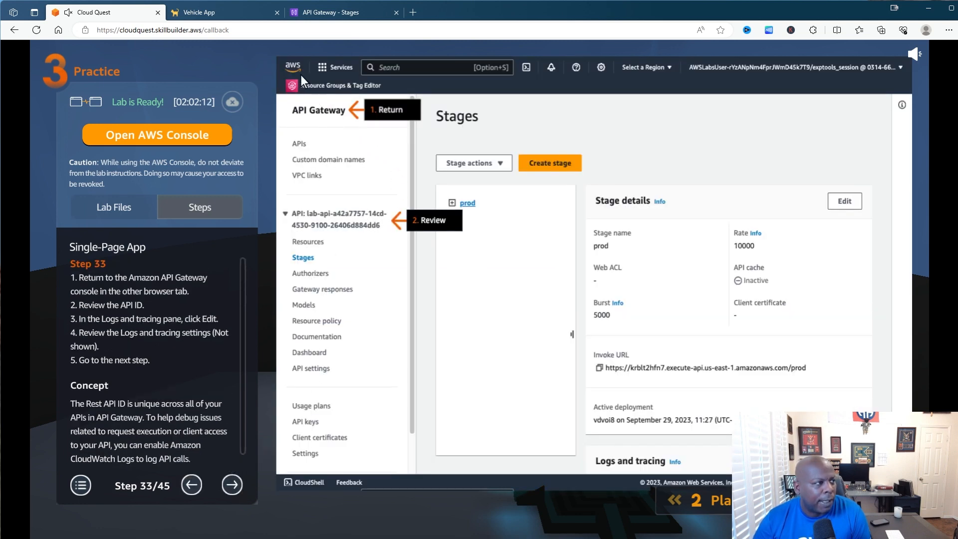
# Check Step 33 against the API Gateway console, open the list of APIs, and copy the lab API's name
pyautogui.click(329, 12)
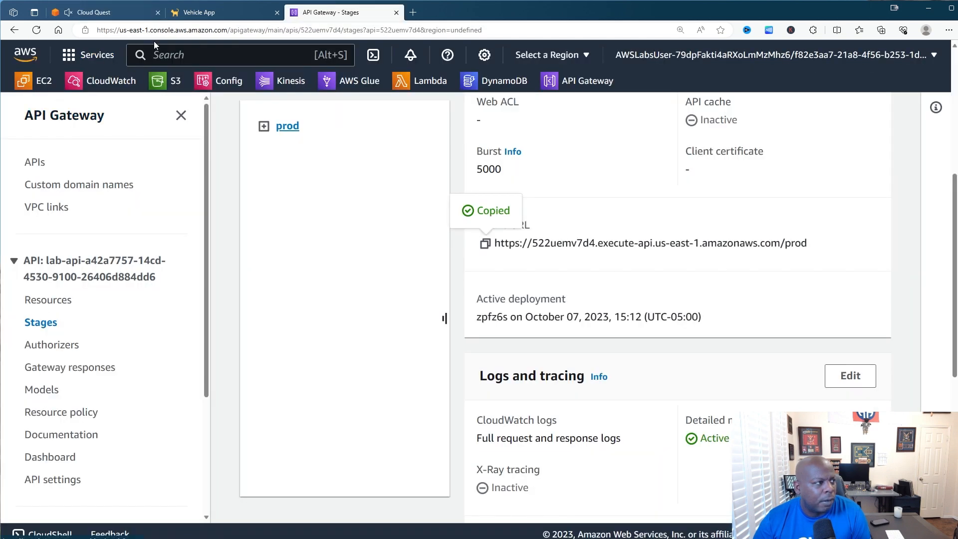
pyautogui.click(127, 16)
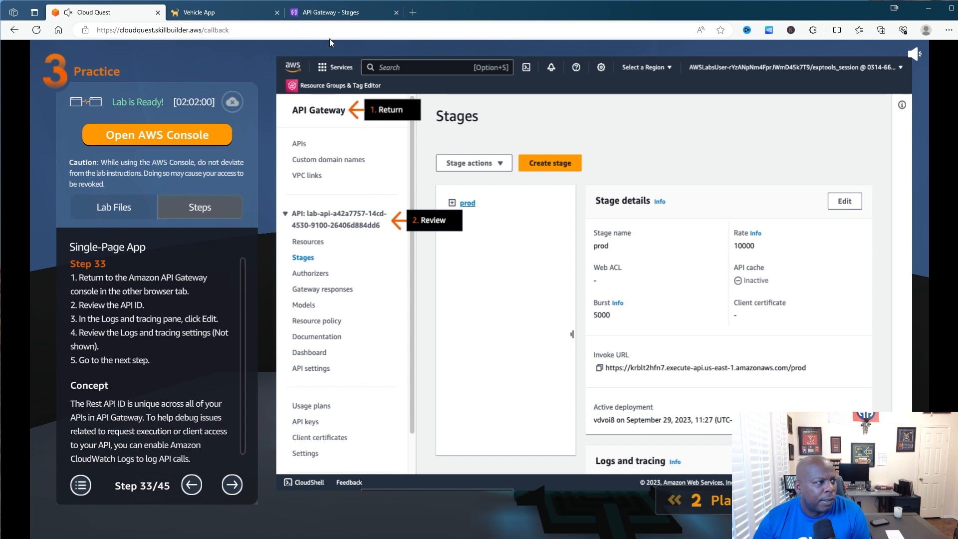
pyautogui.click(329, 12)
pyautogui.click(83, 126)
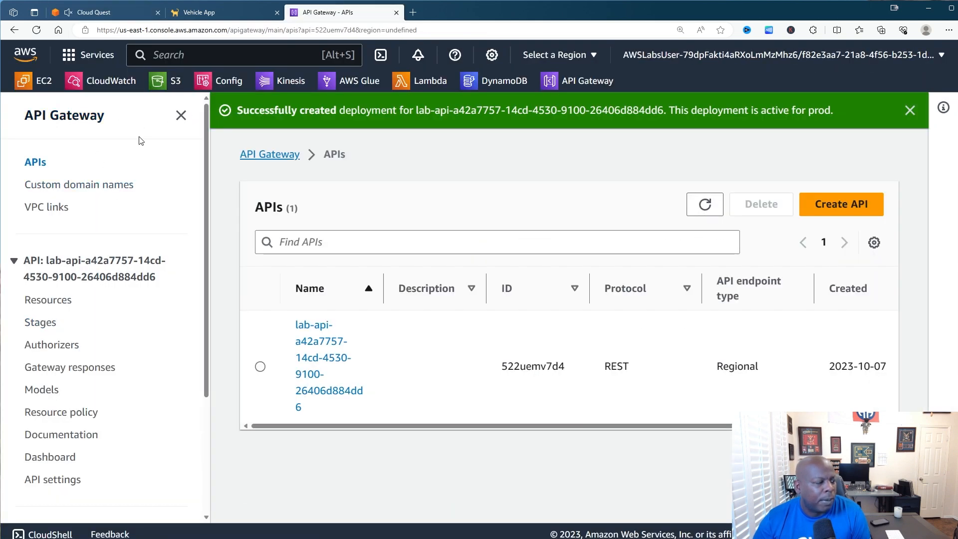
pyautogui.click(129, 14)
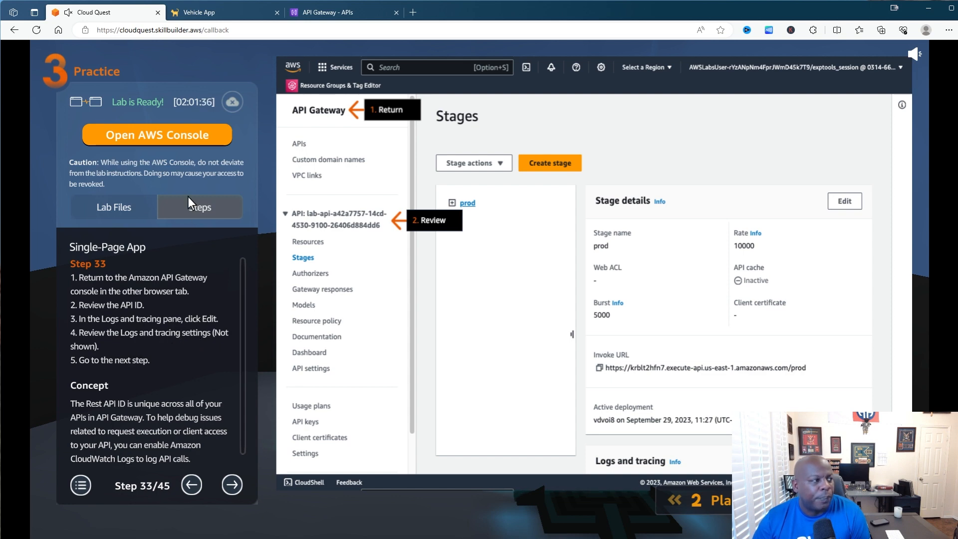
pyautogui.click(313, 12)
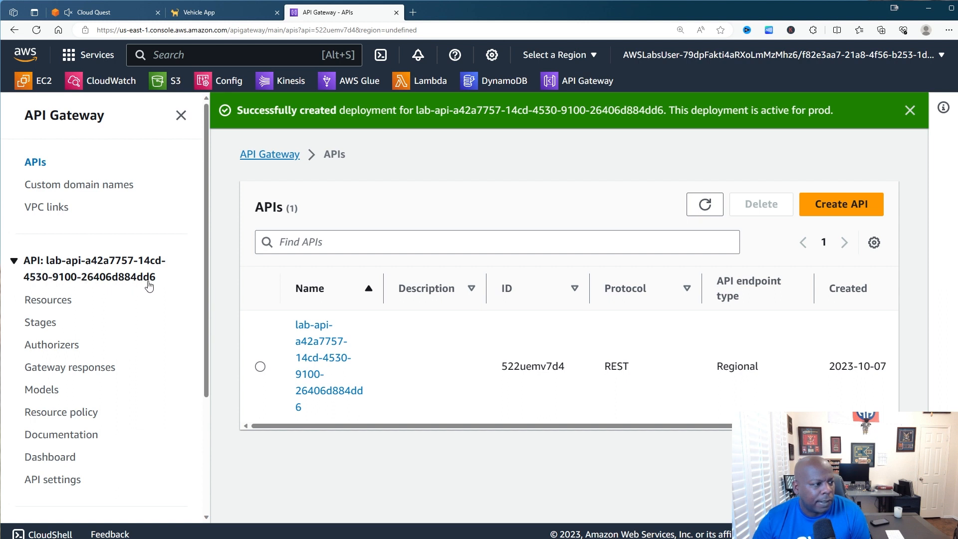
pyautogui.moveTo(310, 421); pyautogui.dragTo(293, 323)
pyautogui.hotkey('ctrl', 'c')
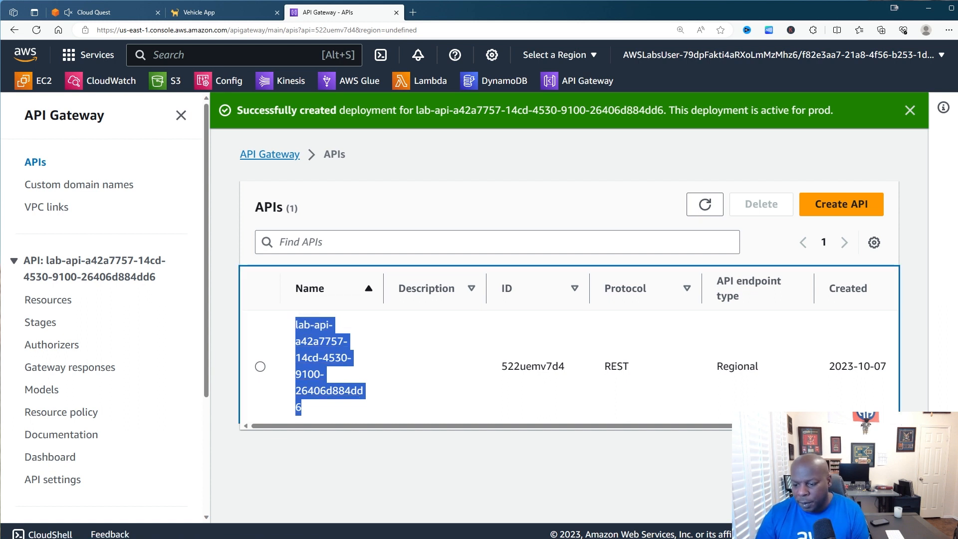
pyautogui.hotkey('alt', 'Tab')
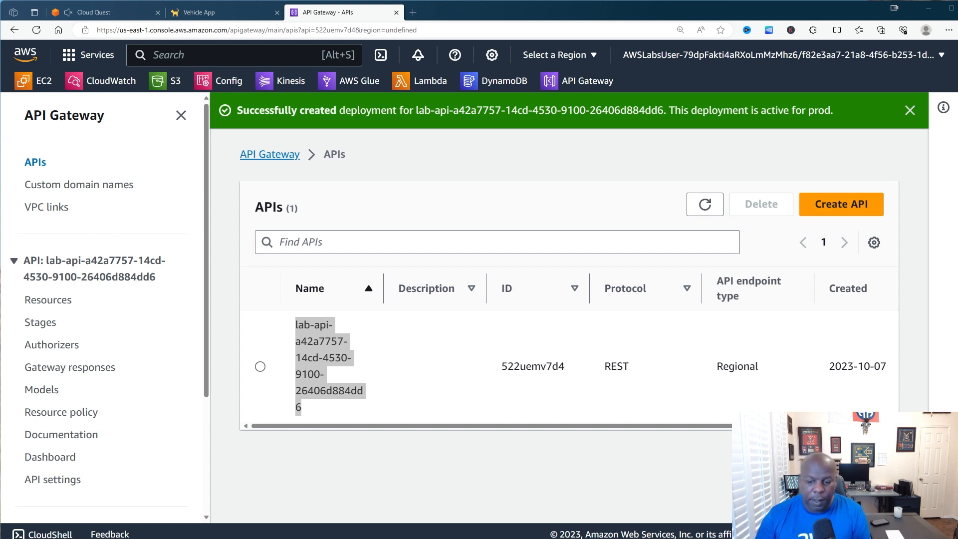
# Recheck Step 33 in the lab guide and open the lab API from the API Gateway list
pyautogui.click(133, 15)
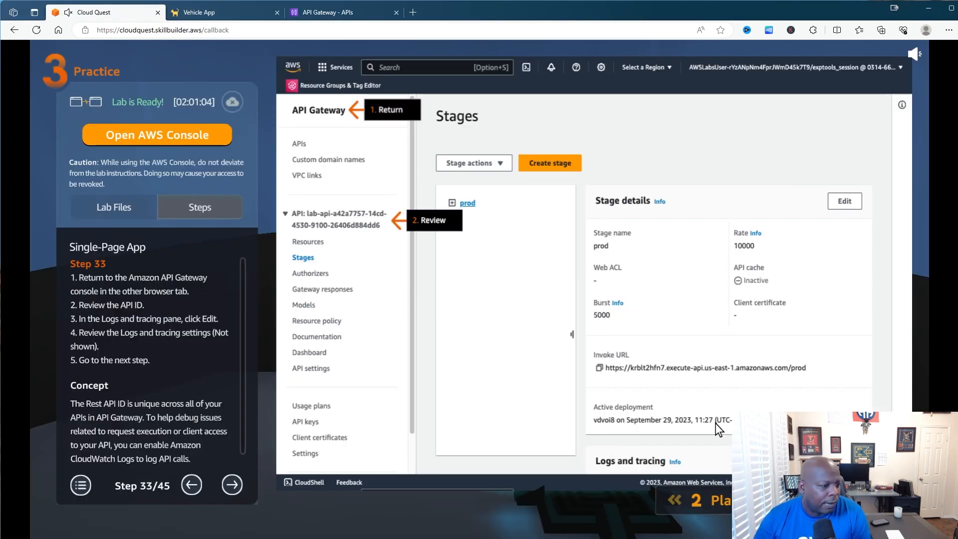
pyautogui.click(327, 12)
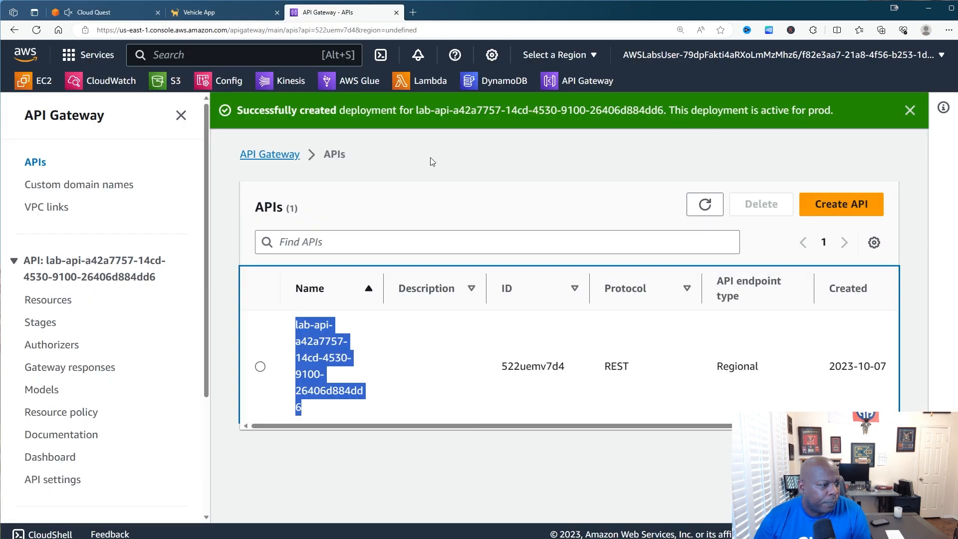
pyautogui.click(522, 450)
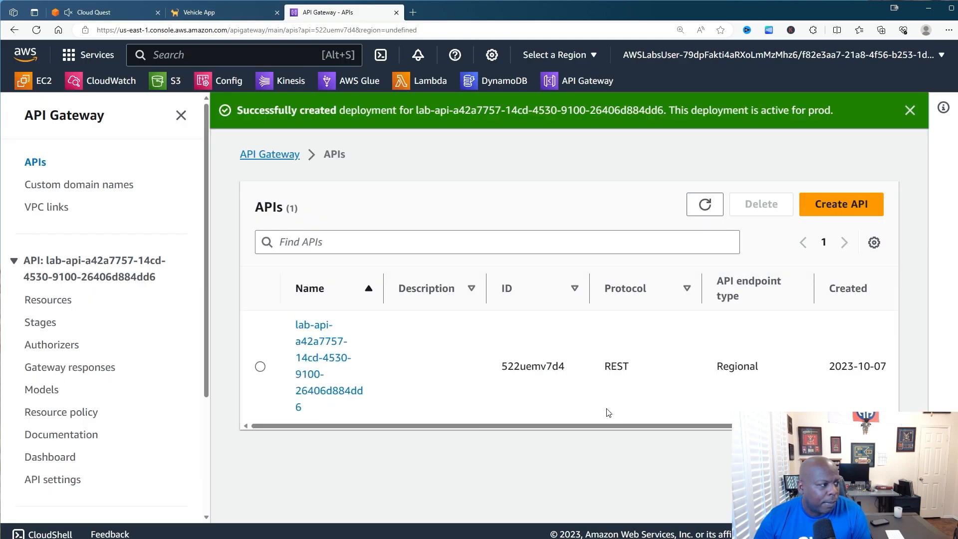
pyautogui.click(322, 342)
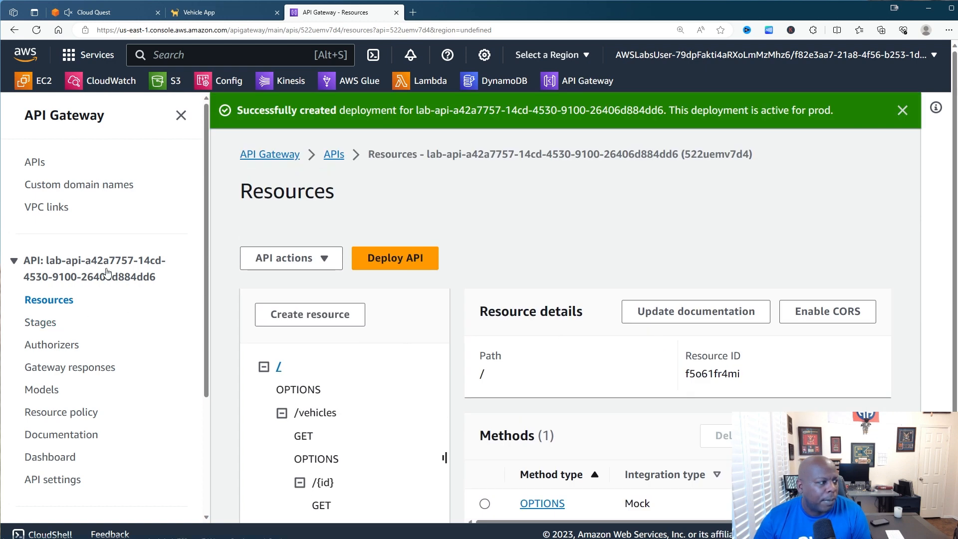
# Go to the API's stages and open the prod stage's logs and tracing settings for editing
pyautogui.click(115, 17)
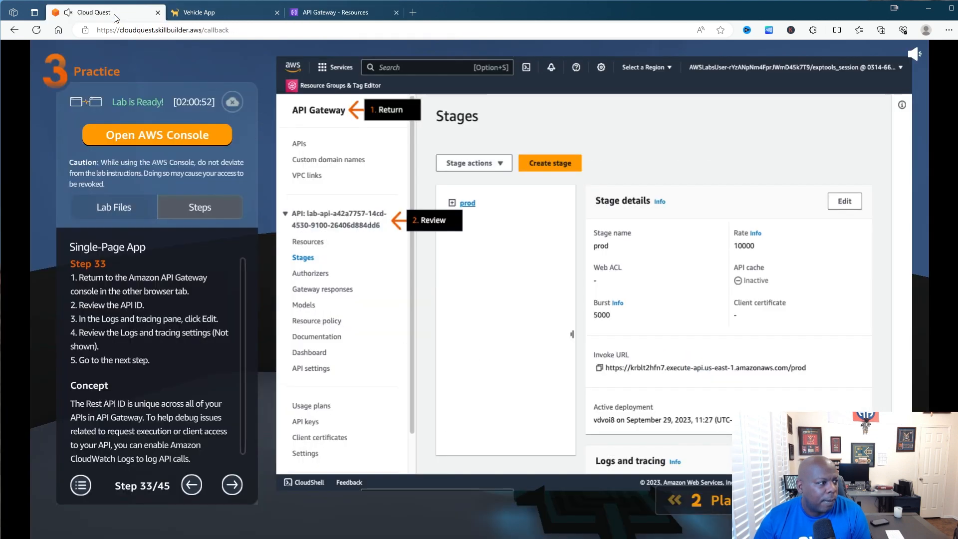
pyautogui.click(317, 15)
pyautogui.click(39, 322)
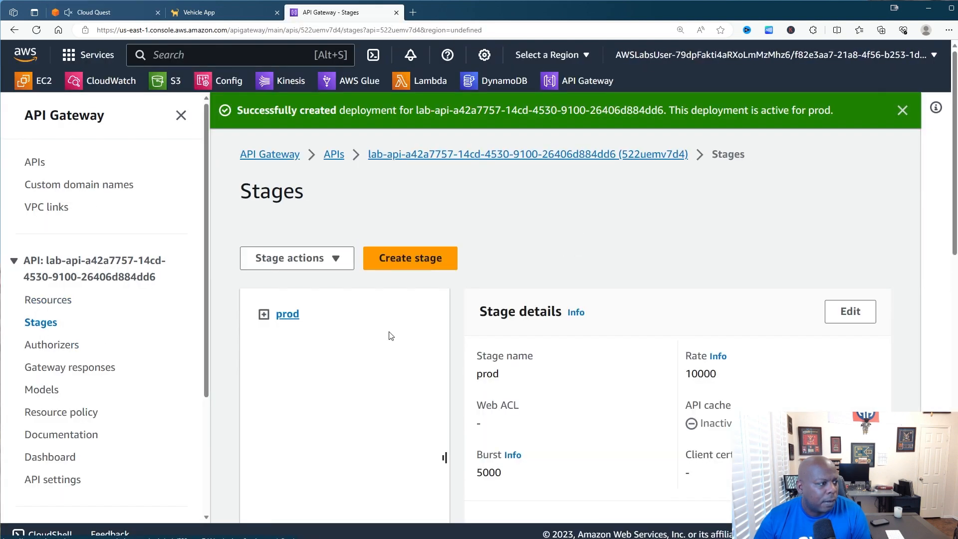
pyautogui.scroll(-8, 391, 336)
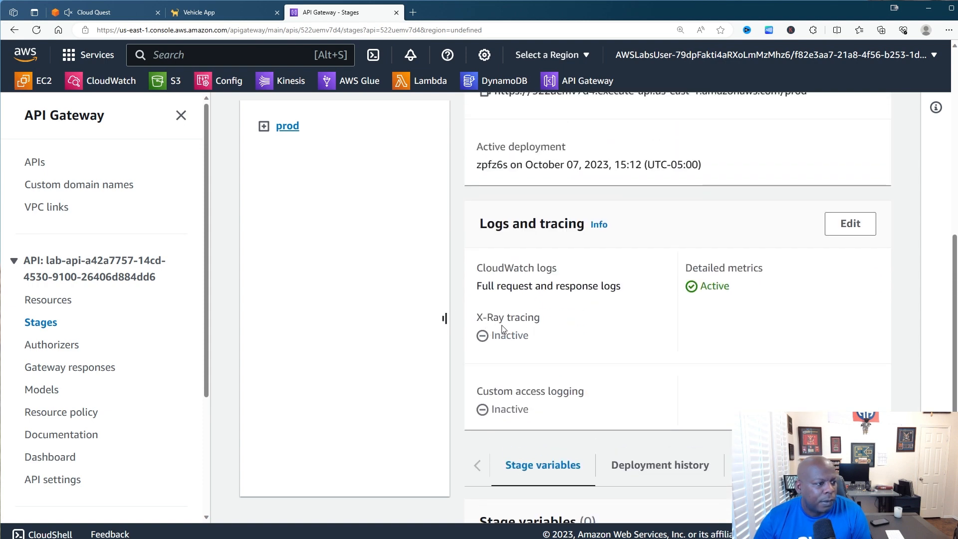
pyautogui.click(849, 231)
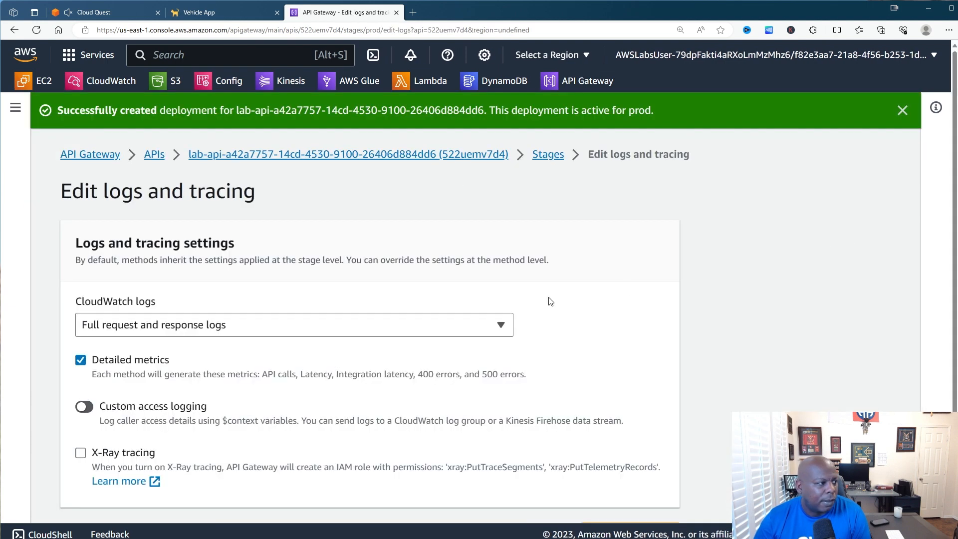
# Advance the Cloud Quest guide to Step 34 and return to the API Gateway console
pyautogui.click(117, 11)
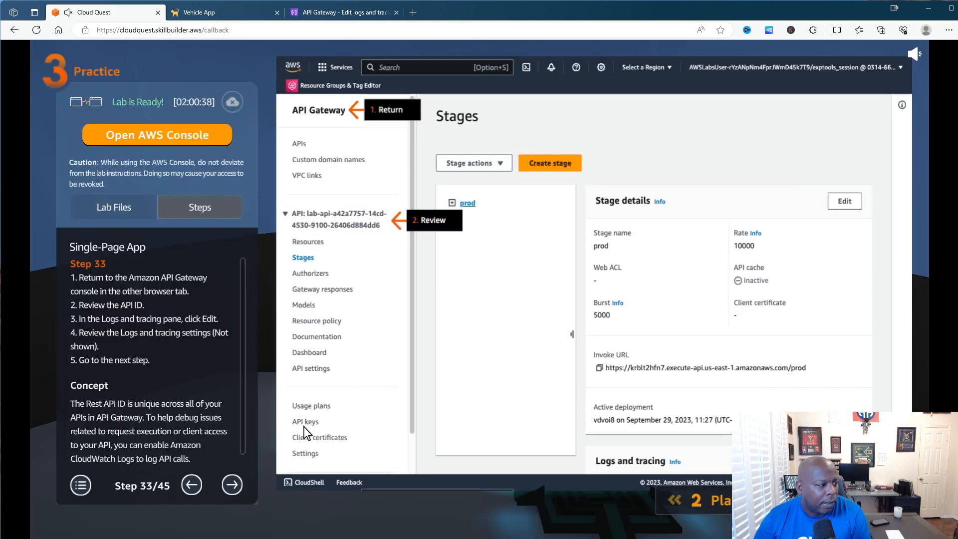
pyautogui.click(232, 484)
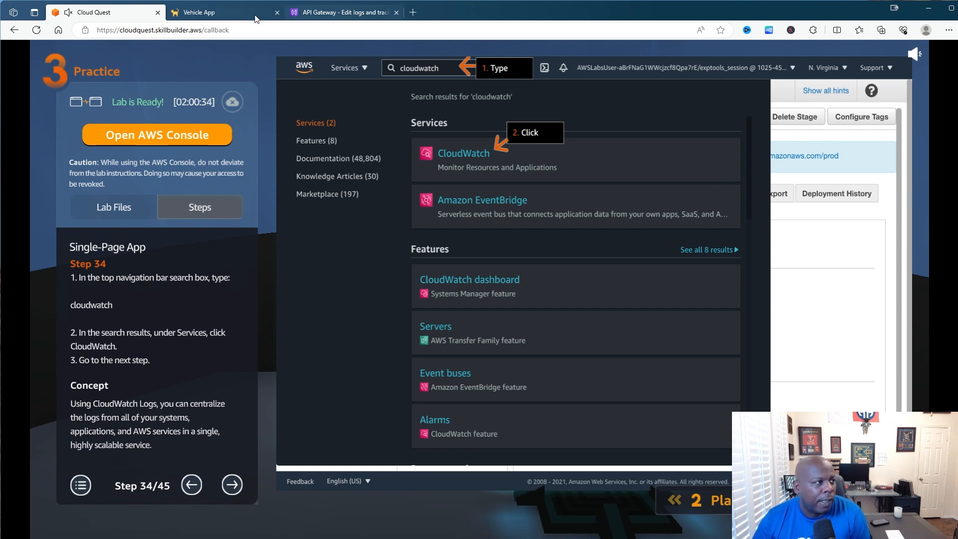
pyautogui.click(319, 12)
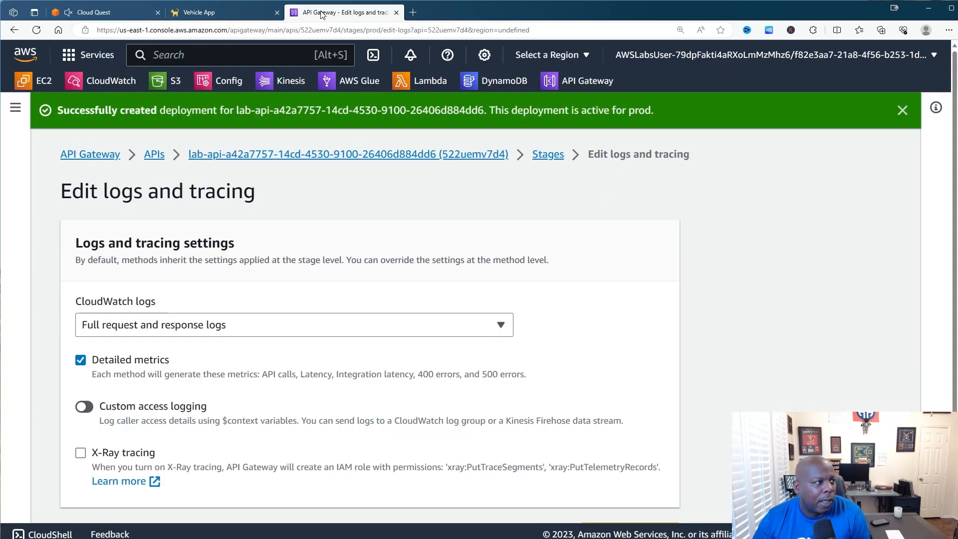
# Open CloudWatch in a new browser tab and place that tab ahead of the API Gateway tab
pyautogui.rightClick(104, 86)
pyautogui.click(117, 89)
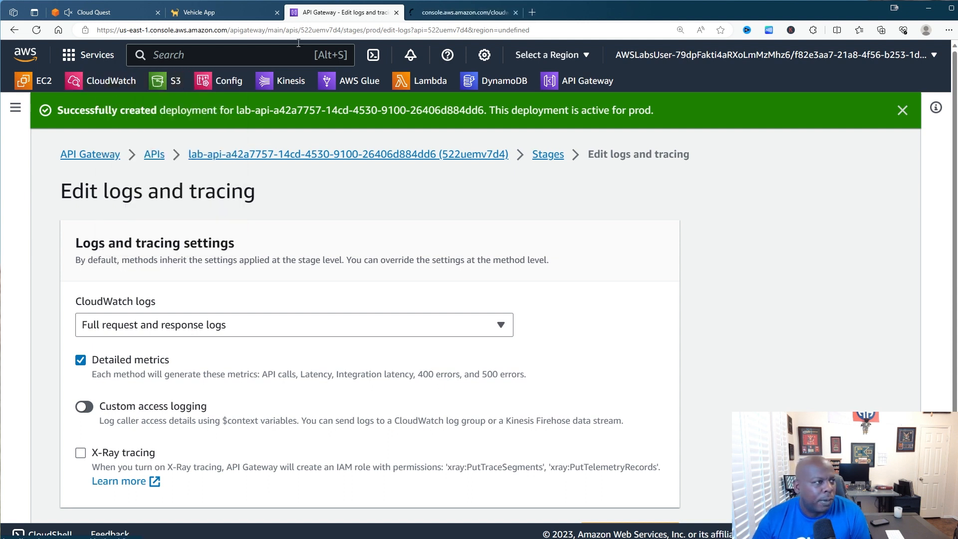
pyautogui.click(450, 15)
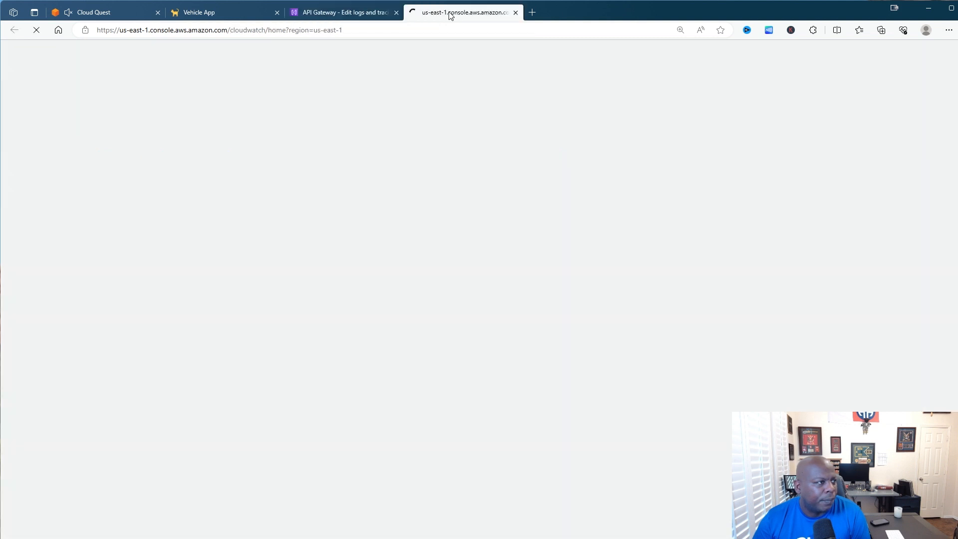
pyautogui.moveTo(449, 15); pyautogui.dragTo(328, 15)
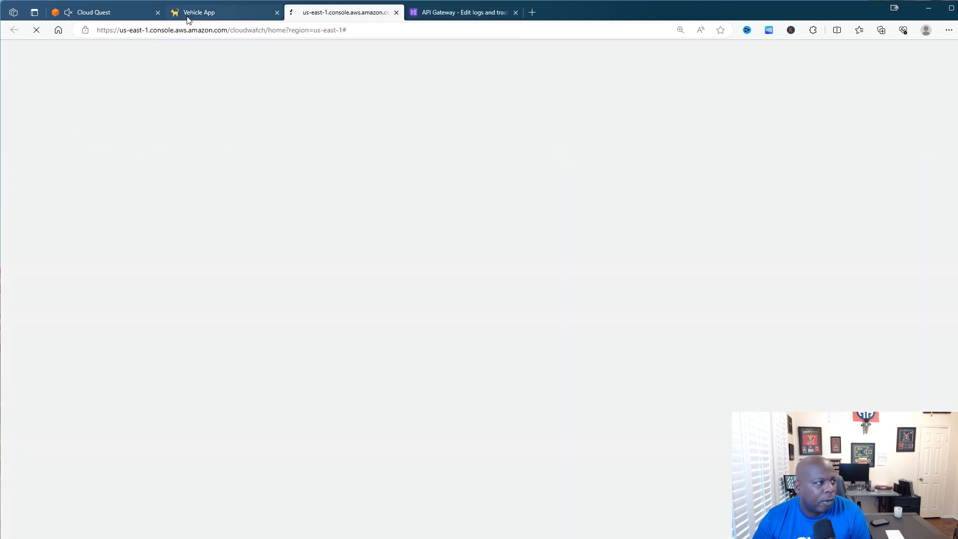
# Advance the Cloud Quest guide to Step 35 and display the log groups in CloudWatch
pyautogui.click(140, 13)
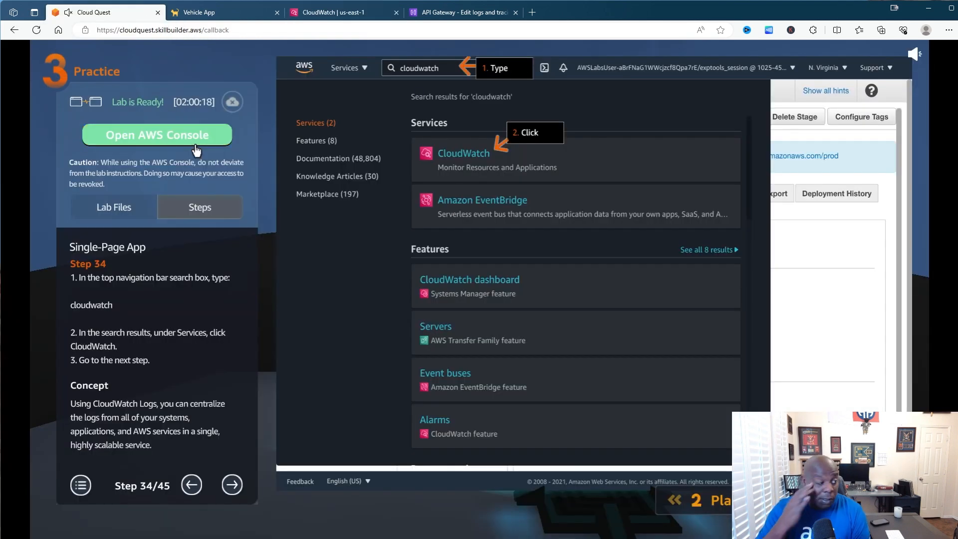
pyautogui.click(234, 482)
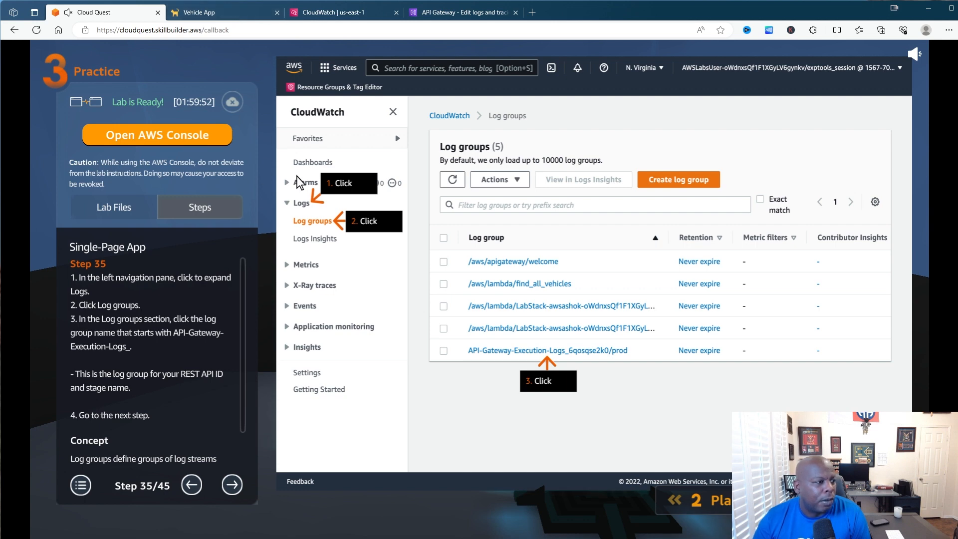
pyautogui.click(349, 11)
pyautogui.click(30, 230)
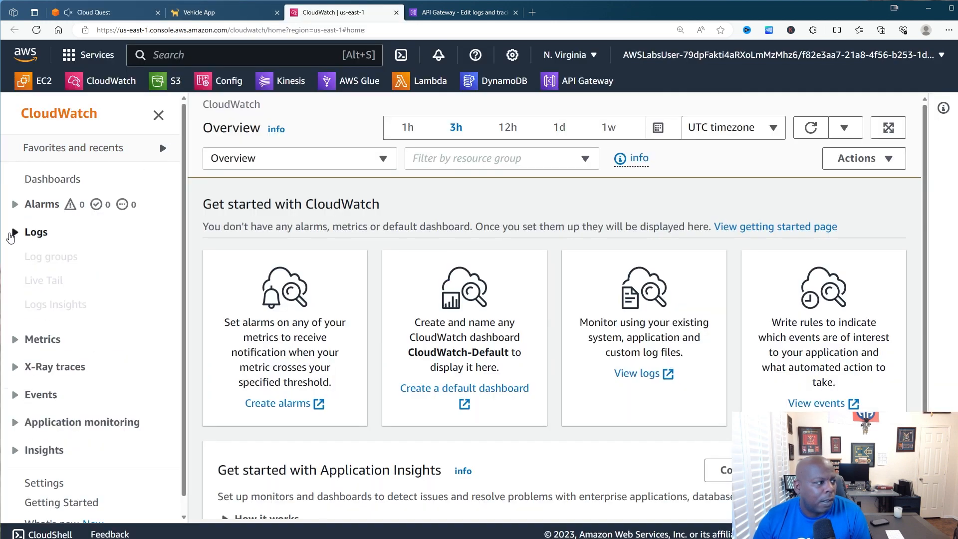
pyautogui.click(44, 256)
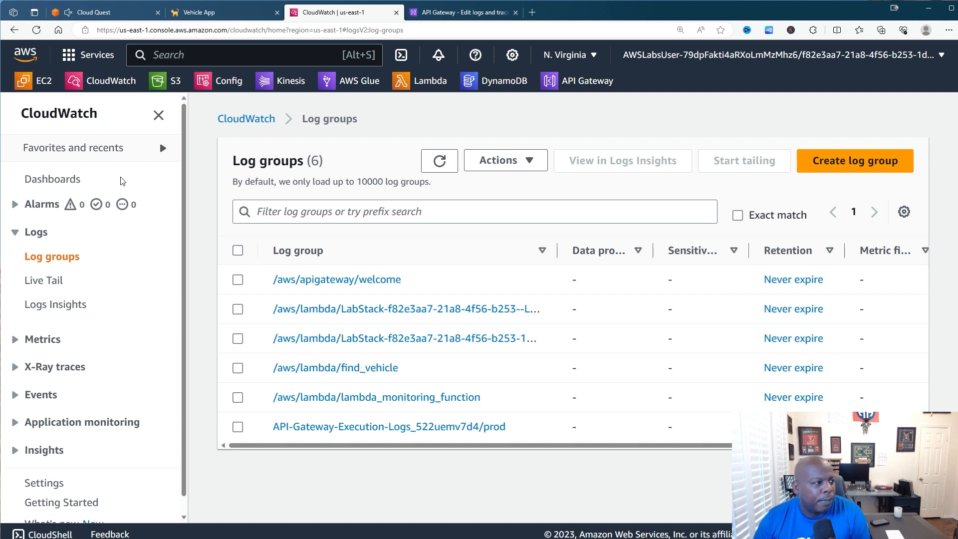
pyautogui.scroll(-1, 122, 180)
pyautogui.scroll(1, 122, 180)
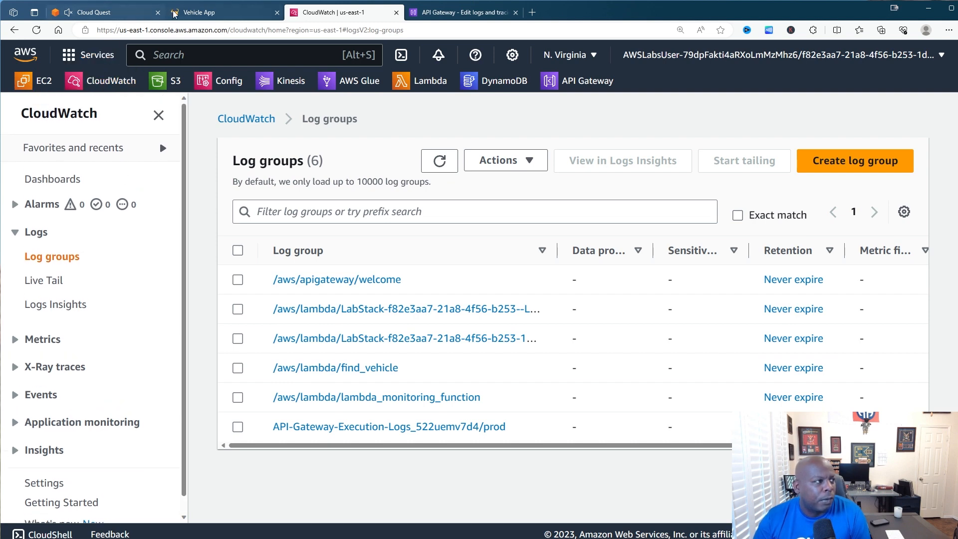
# Recheck Step 35 in the lab guide and open the API-Gateway-Execution-Logs_522uemv7d4/prod log group
pyautogui.click(134, 12)
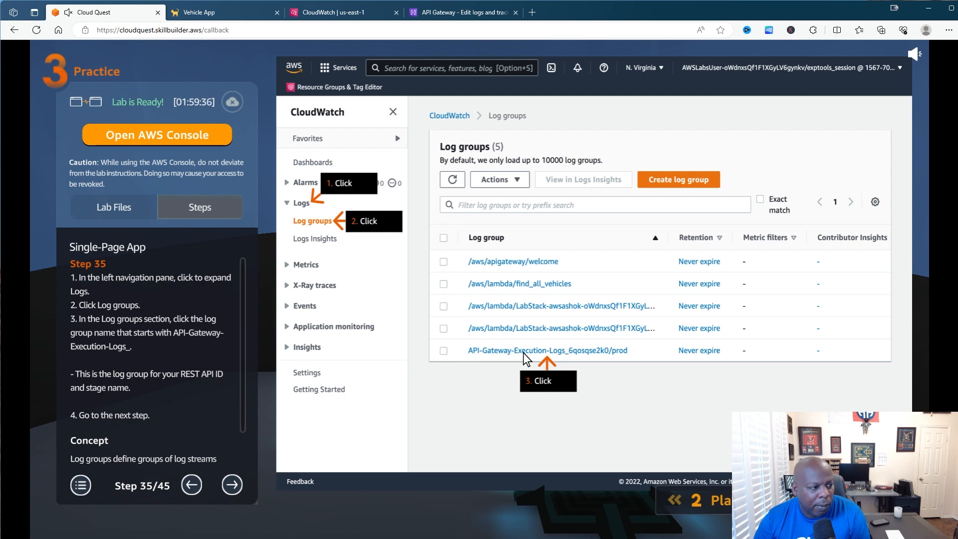
pyautogui.click(331, 12)
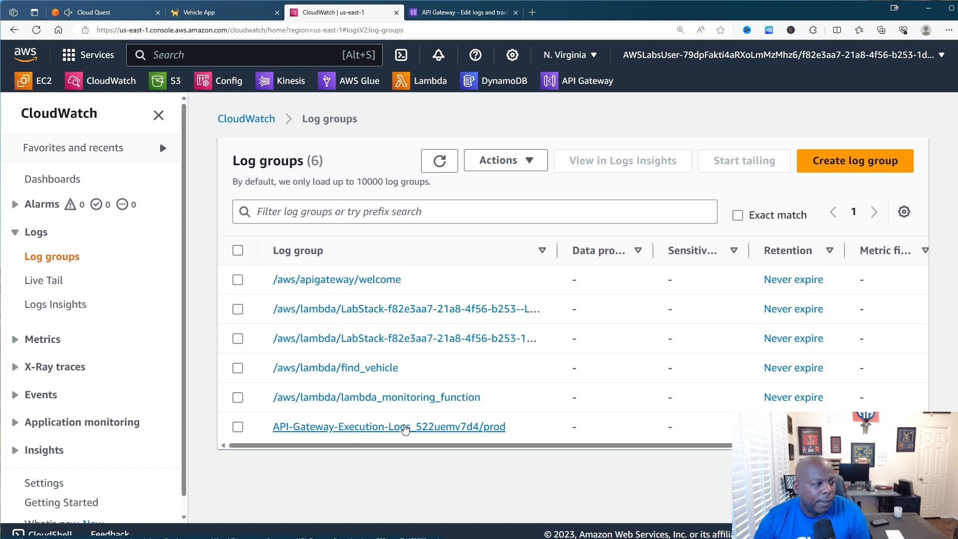
pyautogui.click(406, 429)
# Advance the guide to Step 36, sort the log streams by last event time with the newest first, and open the most recent stream
pyautogui.click(113, 17)
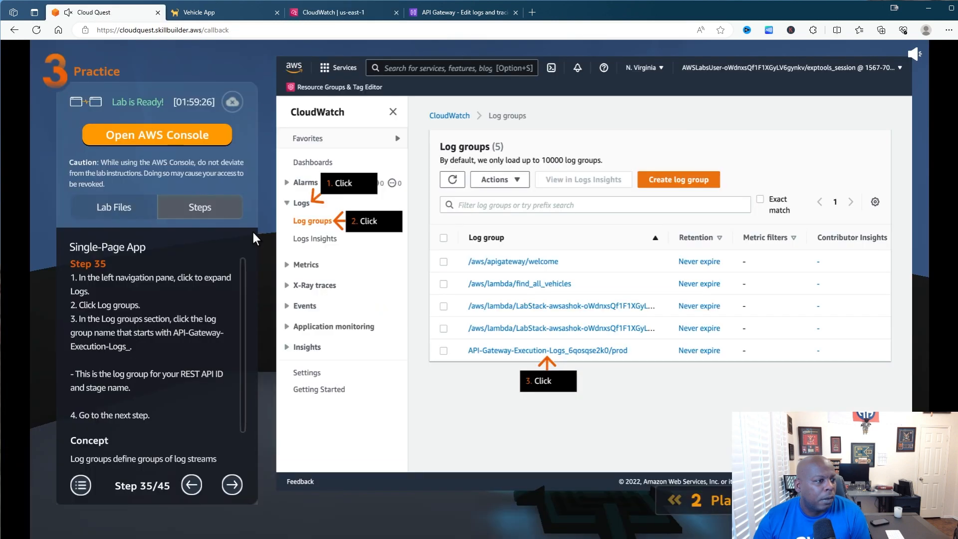
pyautogui.click(232, 484)
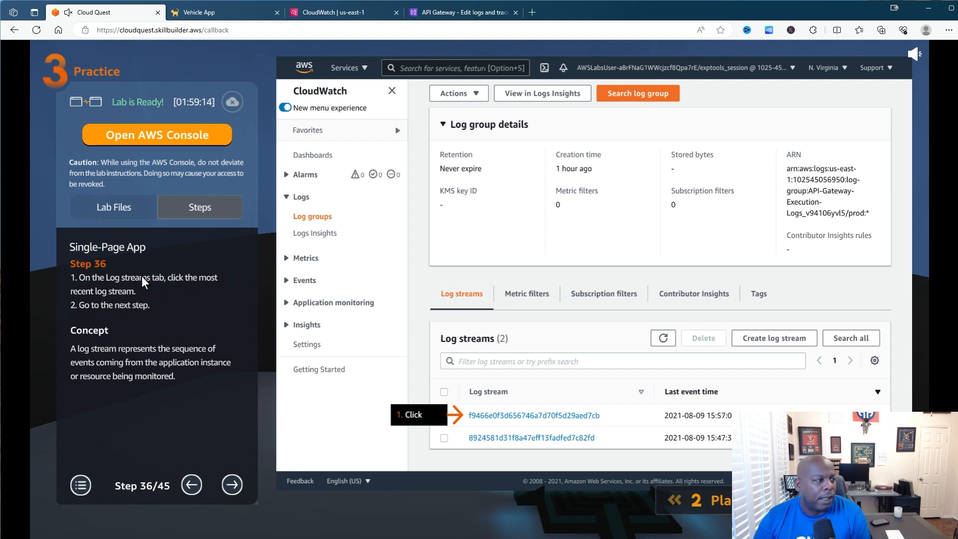
pyautogui.click(334, 11)
pyautogui.scroll(-3, 383, 257)
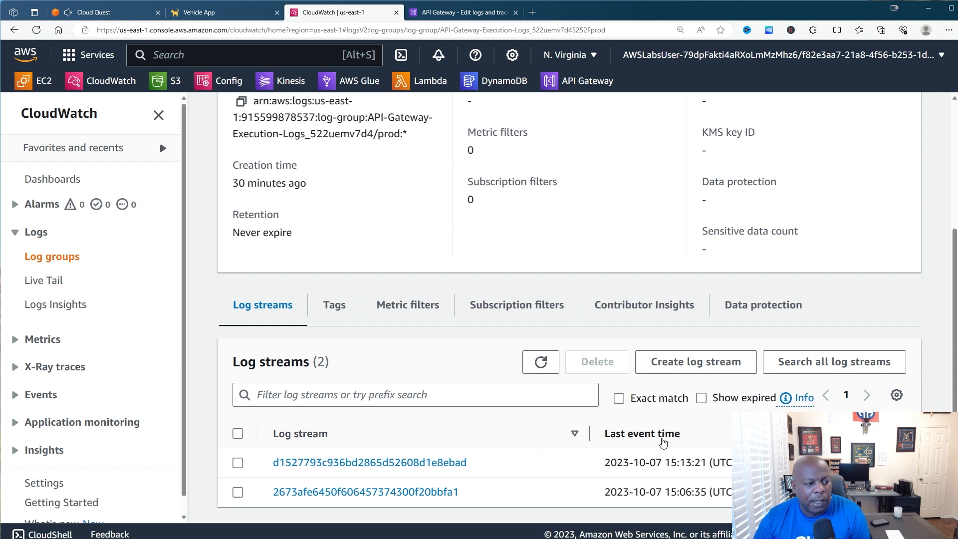
pyautogui.click(663, 443)
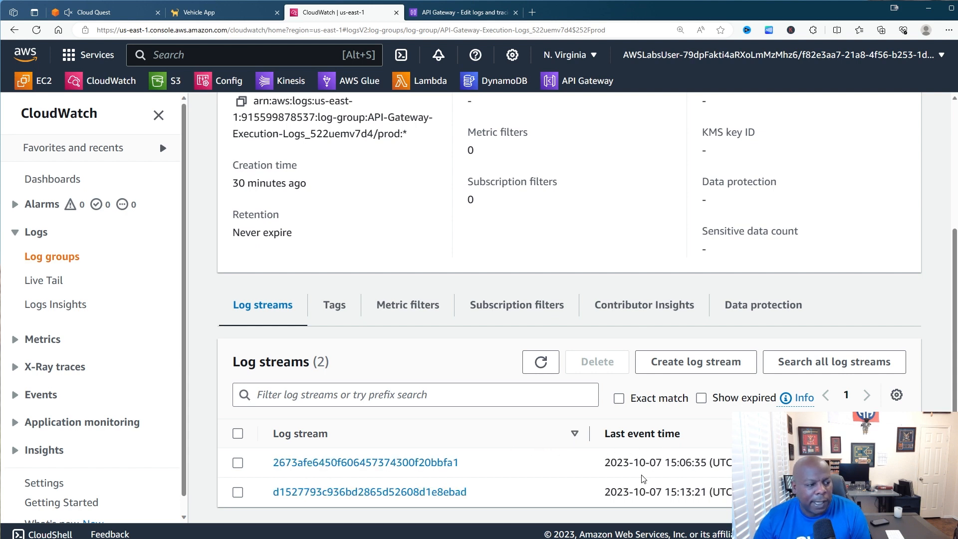
pyautogui.click(649, 440)
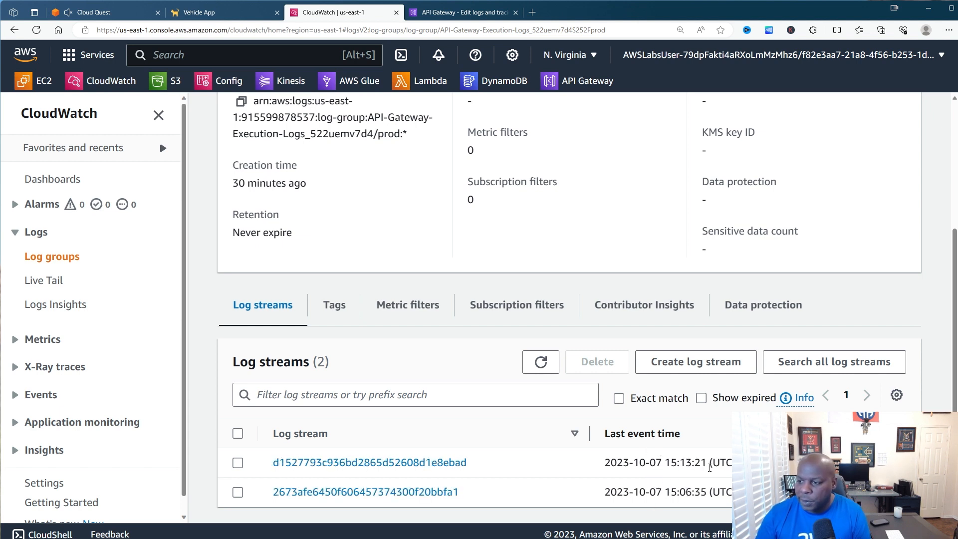
pyautogui.click(305, 461)
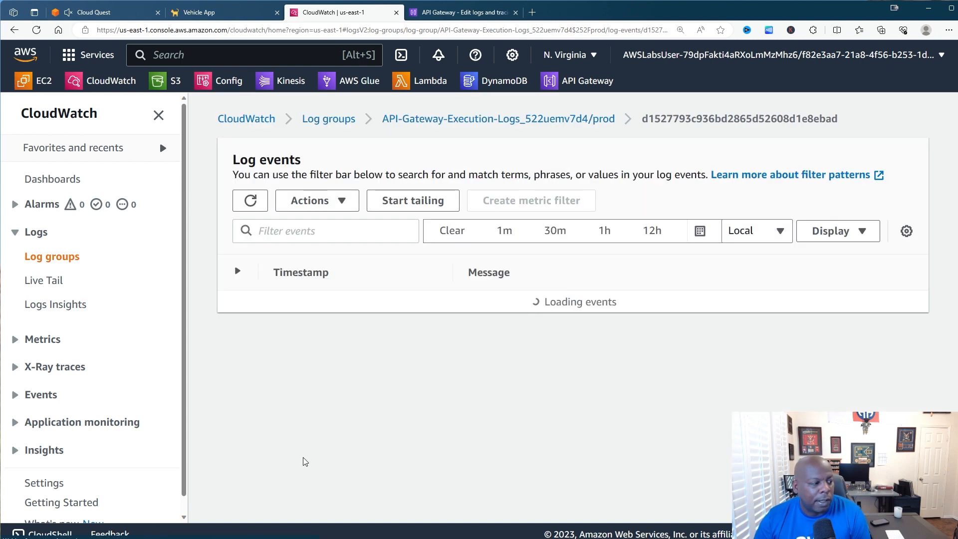
# Advance the guide to Step 37 and review the failed Lambda execution entry in the CloudWatch log events
pyautogui.click(128, 17)
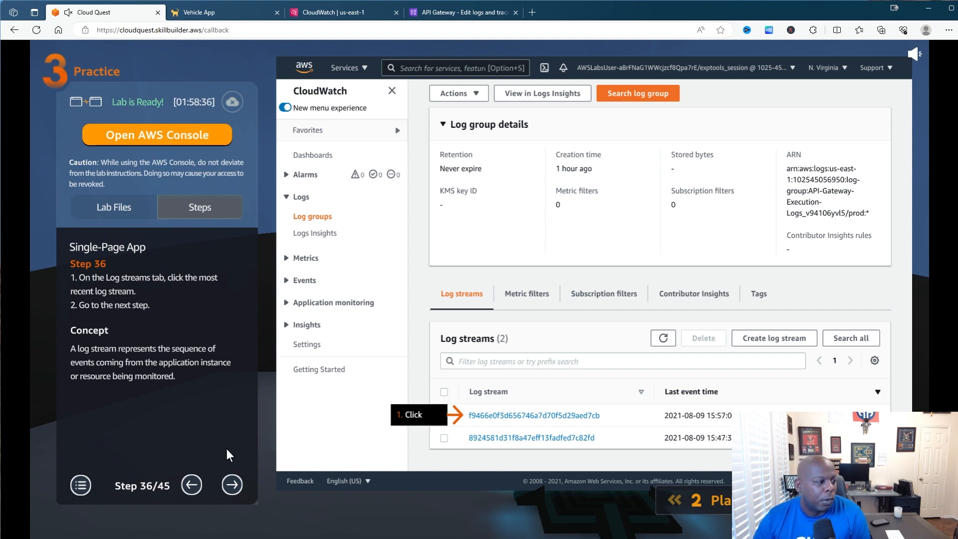
pyautogui.click(233, 484)
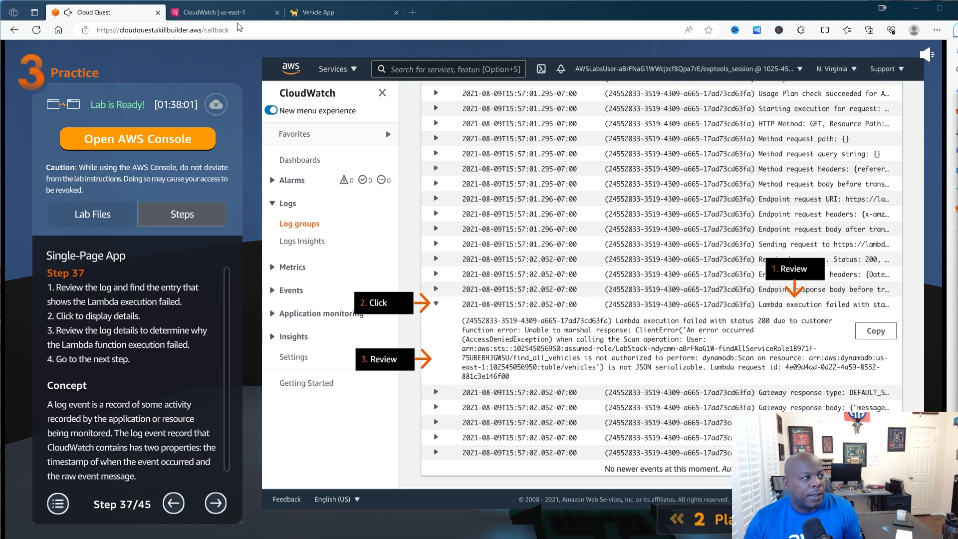
pyautogui.click(219, 12)
pyautogui.scroll(-1, 445, 281)
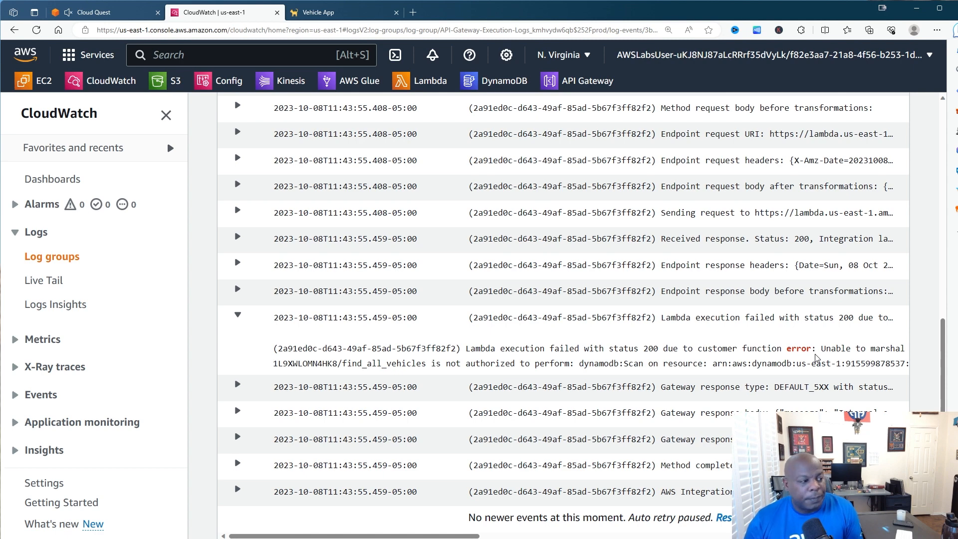
# Advance the guide to Step 38 and open the Lambda console
pyautogui.click(109, 20)
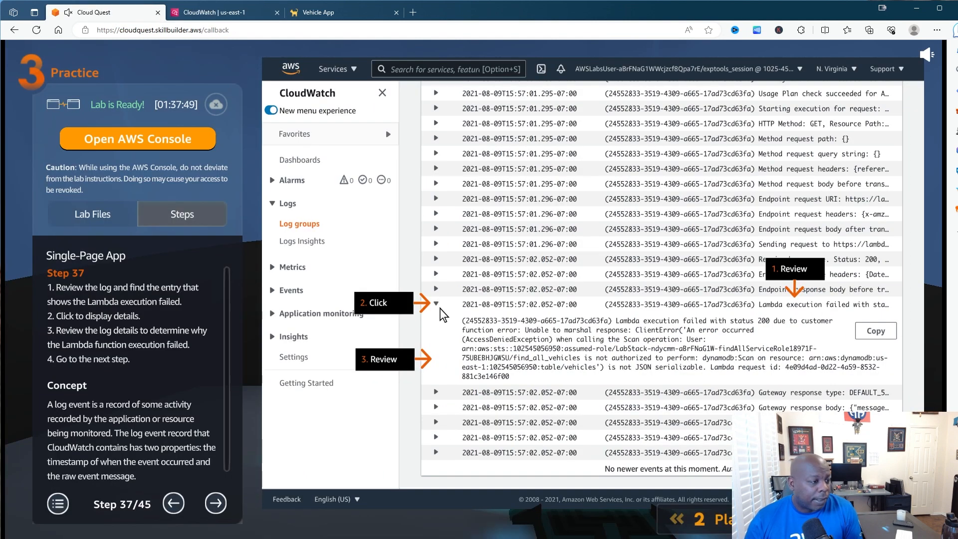
pyautogui.click(217, 502)
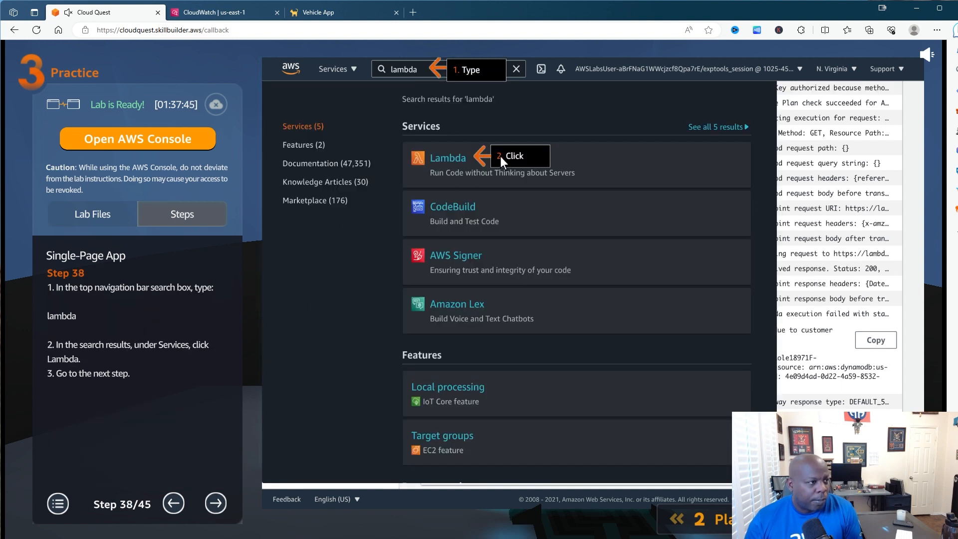
pyautogui.click(242, 16)
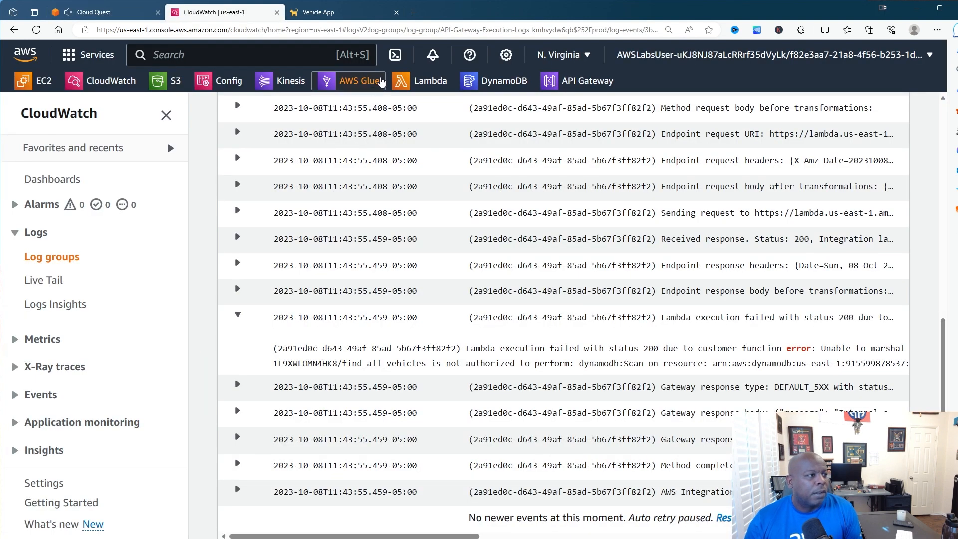
pyautogui.click(423, 85)
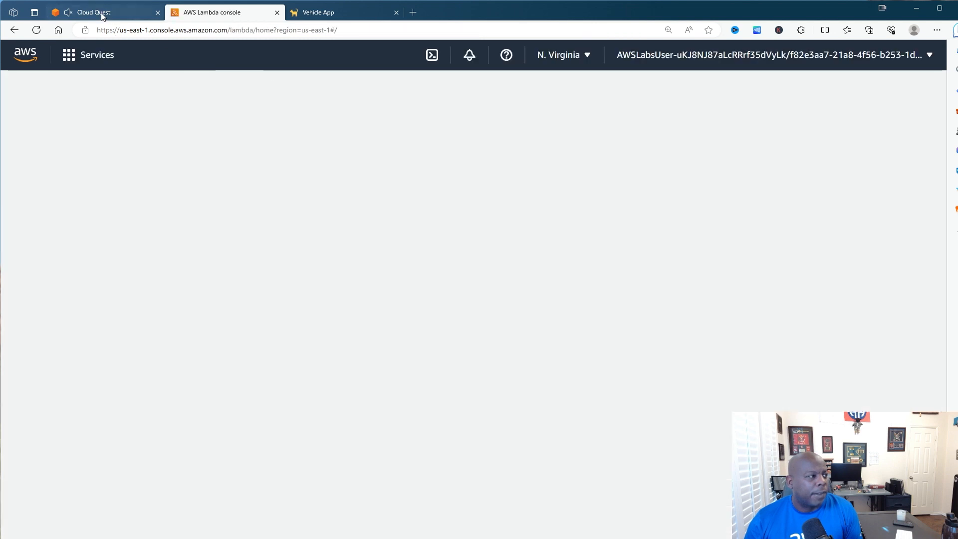
# Advance the guide to Step 39 and open the find_all_vehicles function in Lambda
pyautogui.click(103, 14)
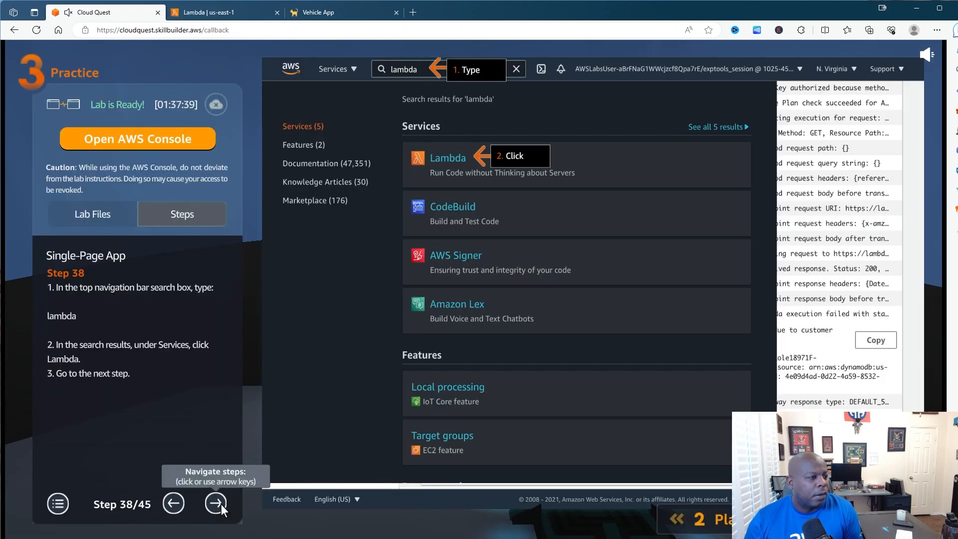
pyautogui.click(216, 503)
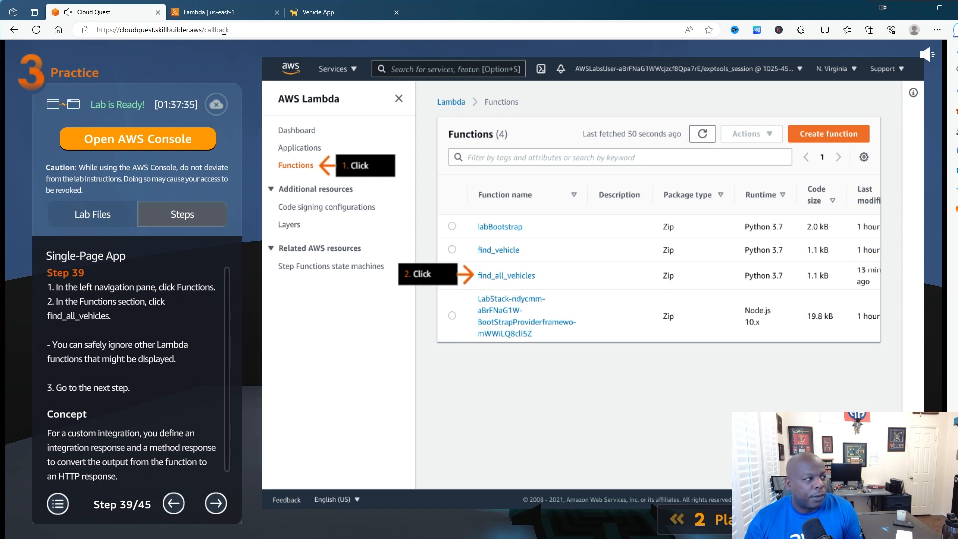
pyautogui.click(221, 10)
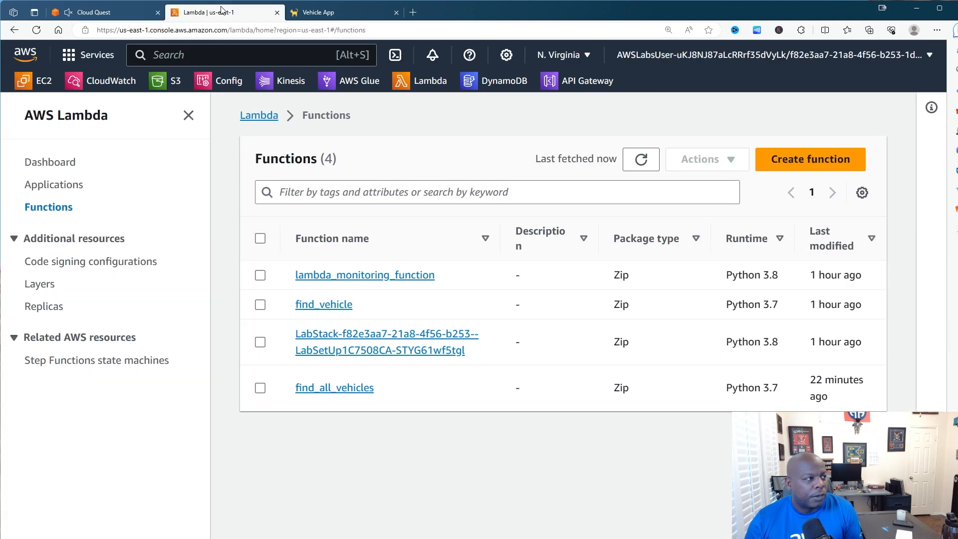
pyautogui.click(343, 389)
# Advance the guide to Step 40 and display the permissions configuration of the find_all_vehicles function
pyautogui.click(122, 16)
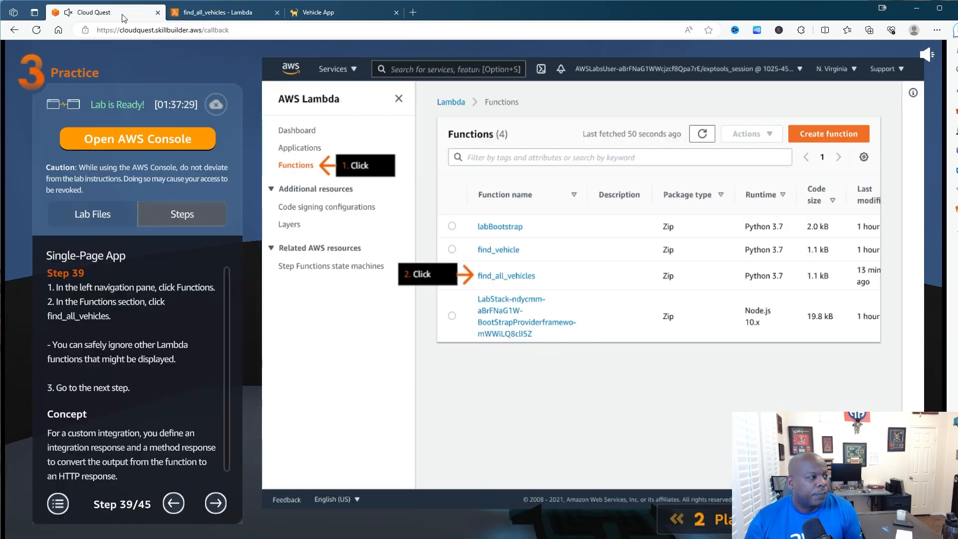
pyautogui.click(214, 503)
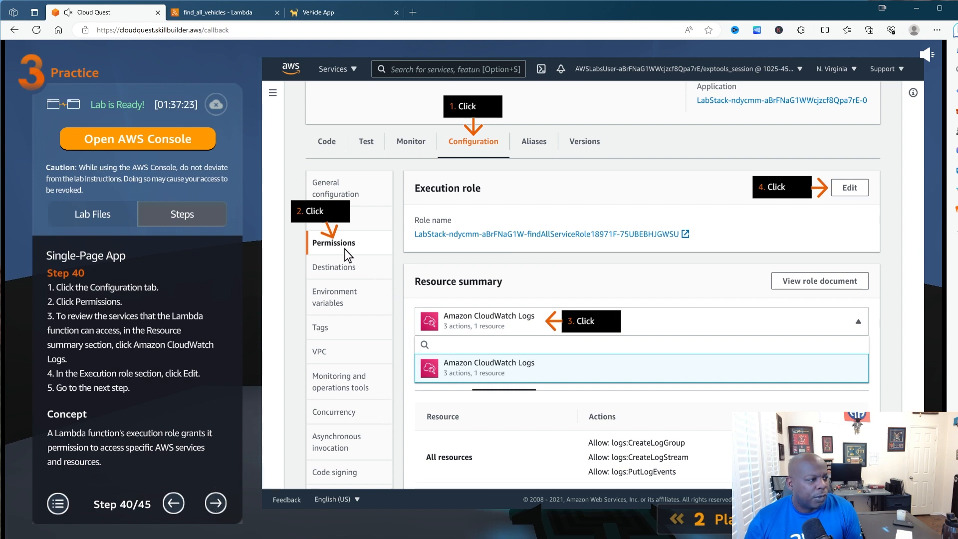
pyautogui.click(220, 12)
pyautogui.scroll(-8, 269, 244)
pyautogui.scroll(5, 269, 244)
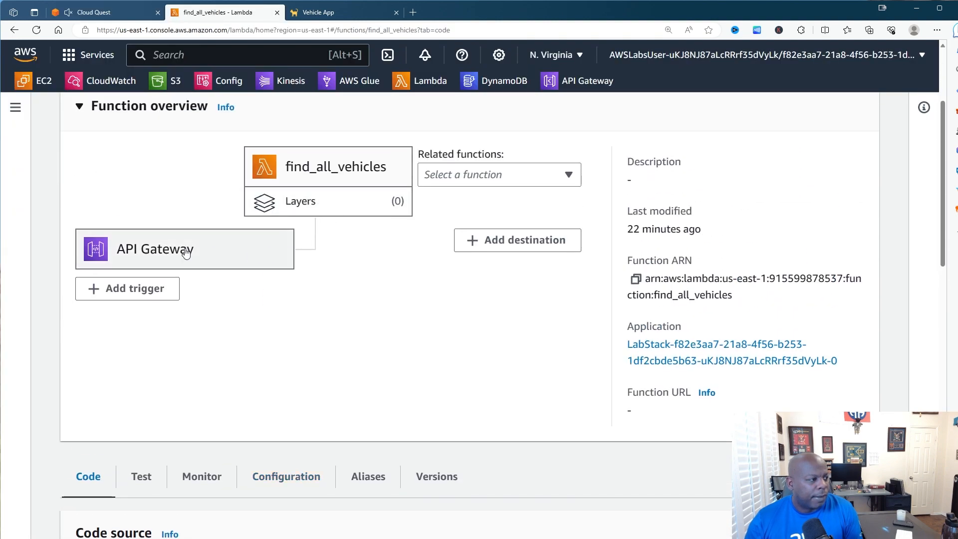
pyautogui.scroll(-3, 270, 289)
pyautogui.scroll(-2, 278, 310)
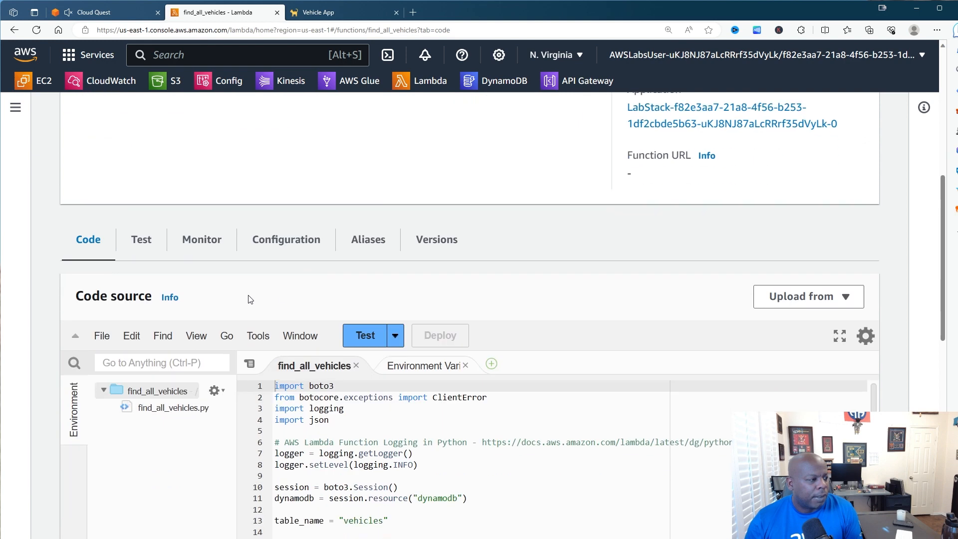
pyautogui.scroll(-2, 251, 300)
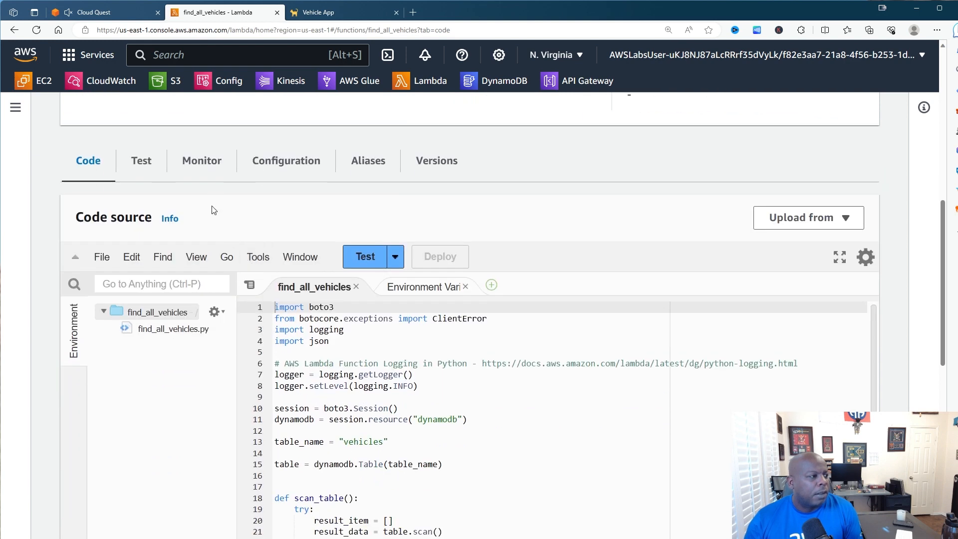
pyautogui.click(283, 169)
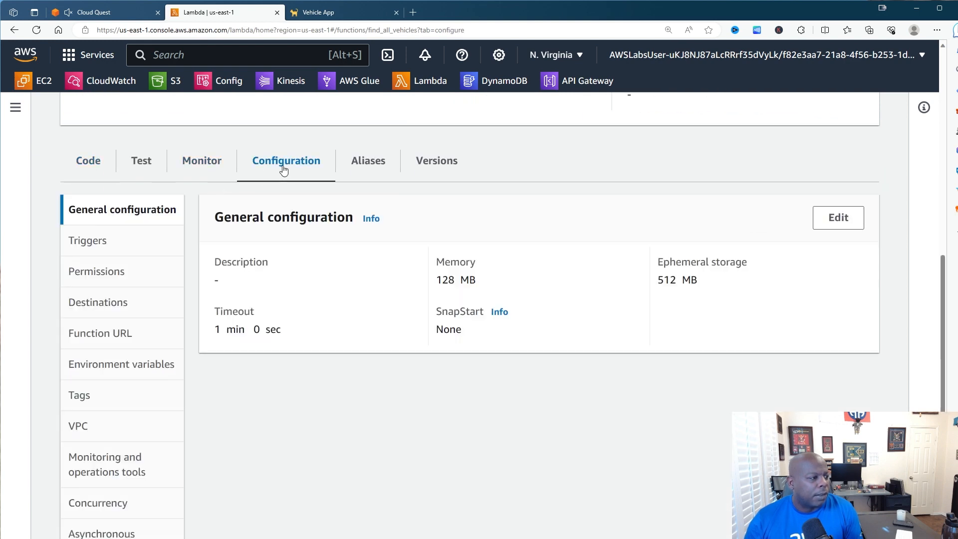
pyautogui.click(118, 271)
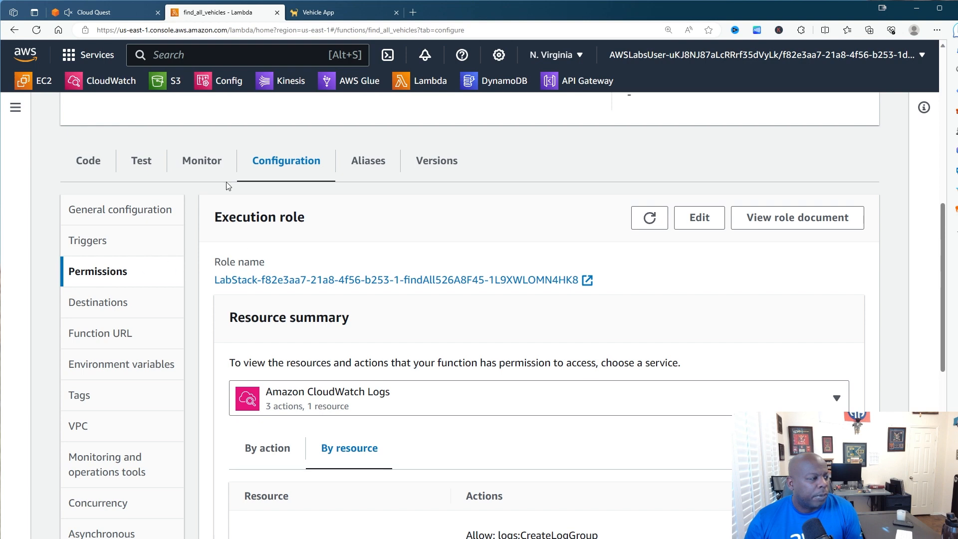
# Recheck Step 40 in the guide and expand the Amazon CloudWatch Logs service selection in the function's resource summary
pyautogui.click(98, 18)
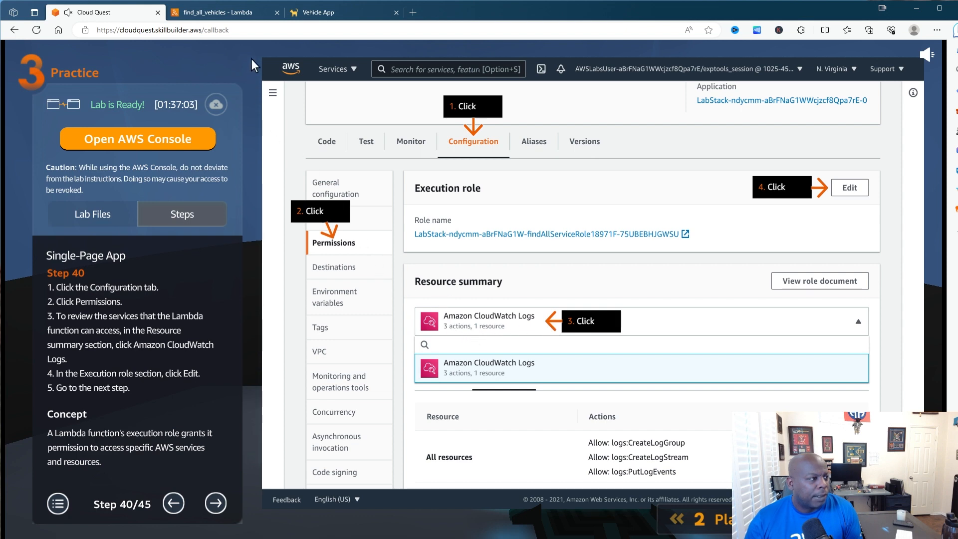
pyautogui.click(224, 12)
pyautogui.click(317, 391)
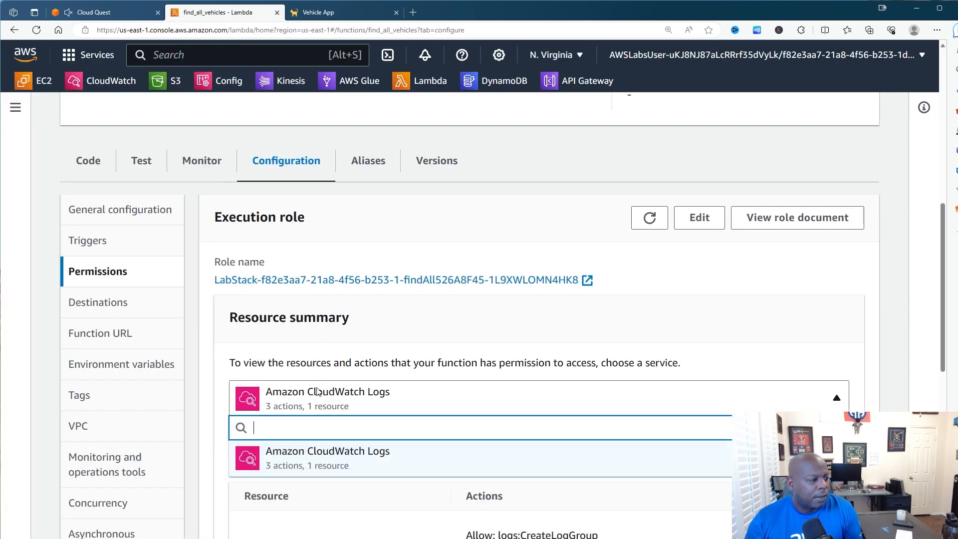
# Review the Amazon CloudWatch Logs actions by resource in the find_all_vehicles function's resource summary
pyautogui.scroll(-5, 350, 299)
pyautogui.click(360, 218)
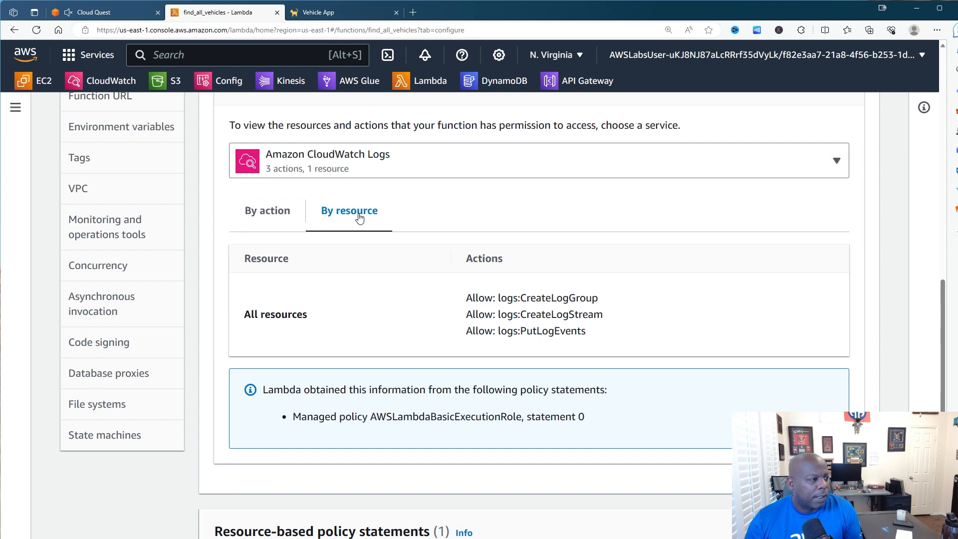
pyautogui.click(314, 164)
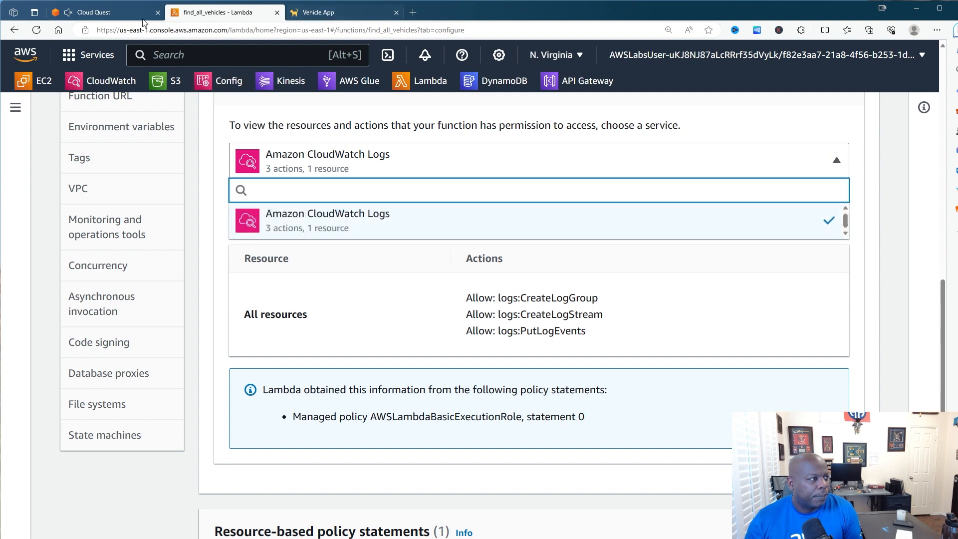
# Recheck Step 40 in the guide and open the find_all_vehicles execution role settings for editing
pyautogui.click(127, 15)
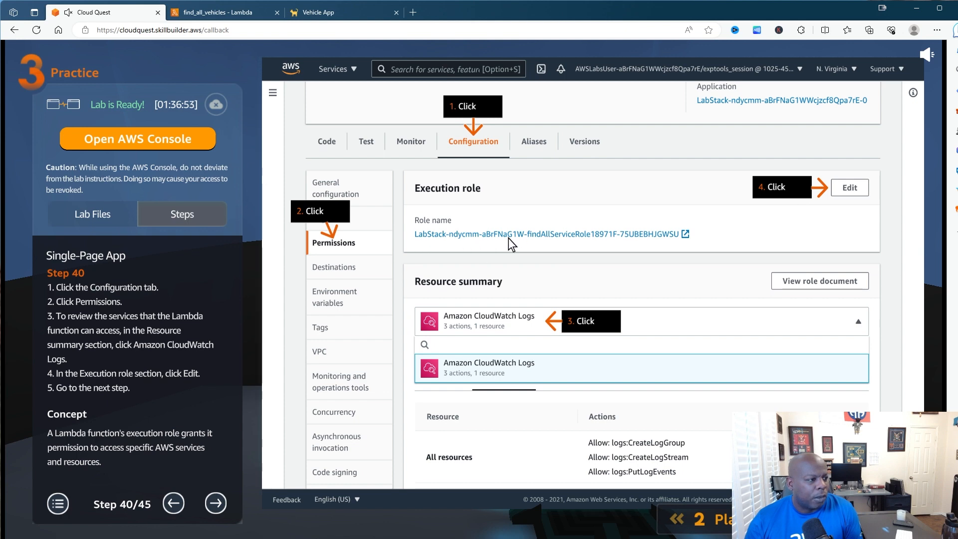
pyautogui.click(218, 15)
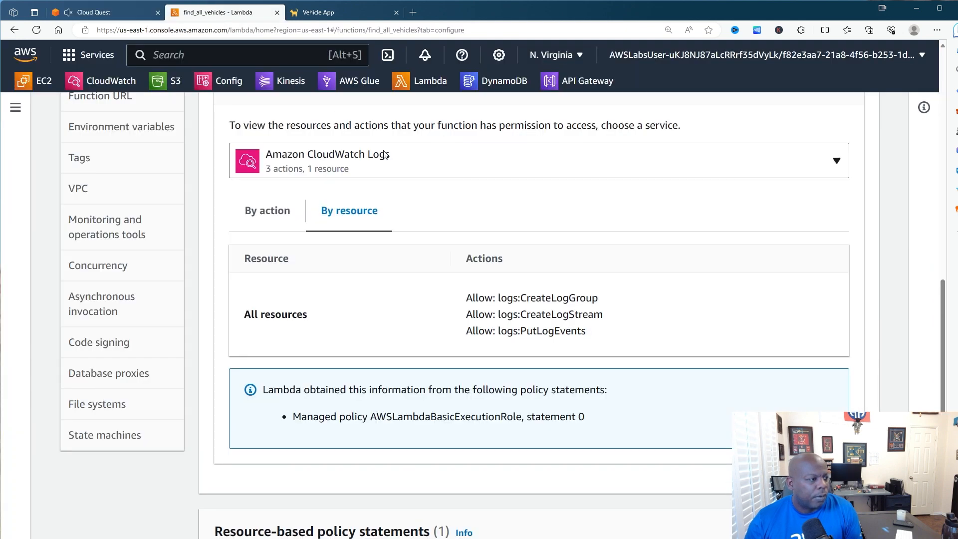
pyautogui.scroll(3, 517, 244)
pyautogui.scroll(2, 517, 252)
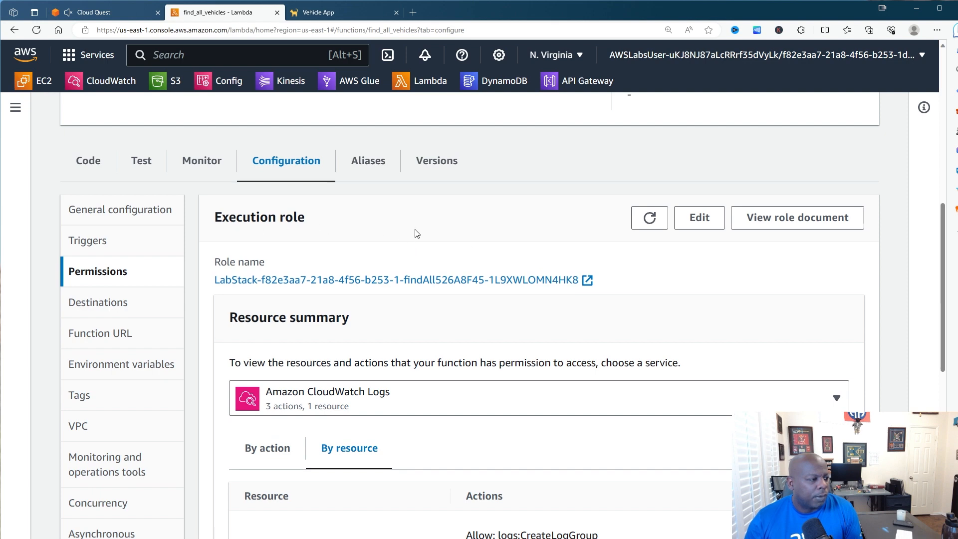
pyautogui.click(692, 224)
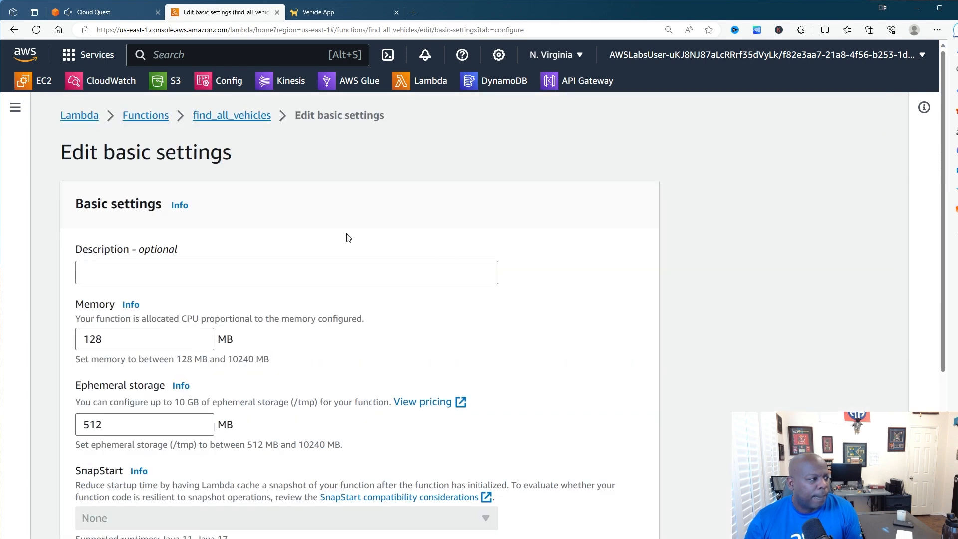
# Advance the guide to Step 41 and set the execution role to be created new from AWS policy templates
pyautogui.click(97, 12)
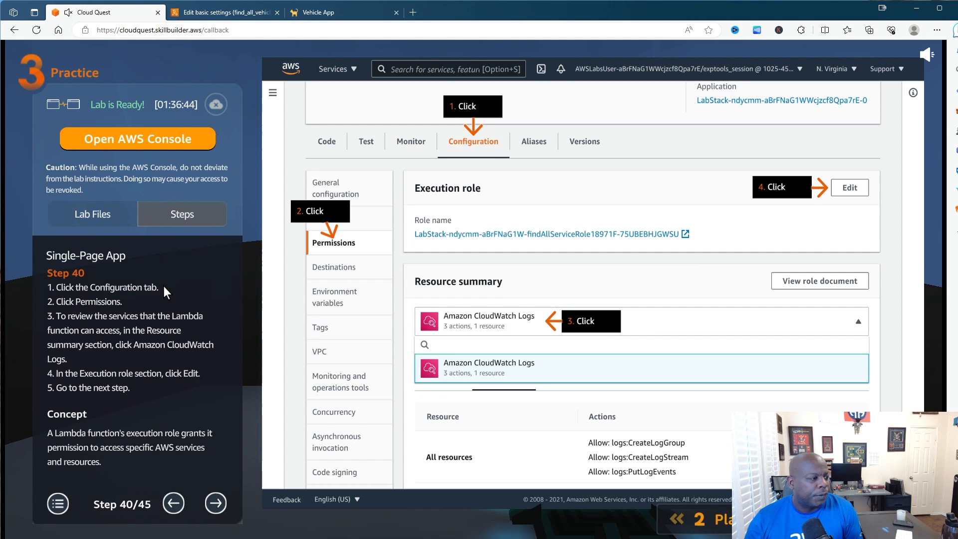
pyautogui.click(216, 501)
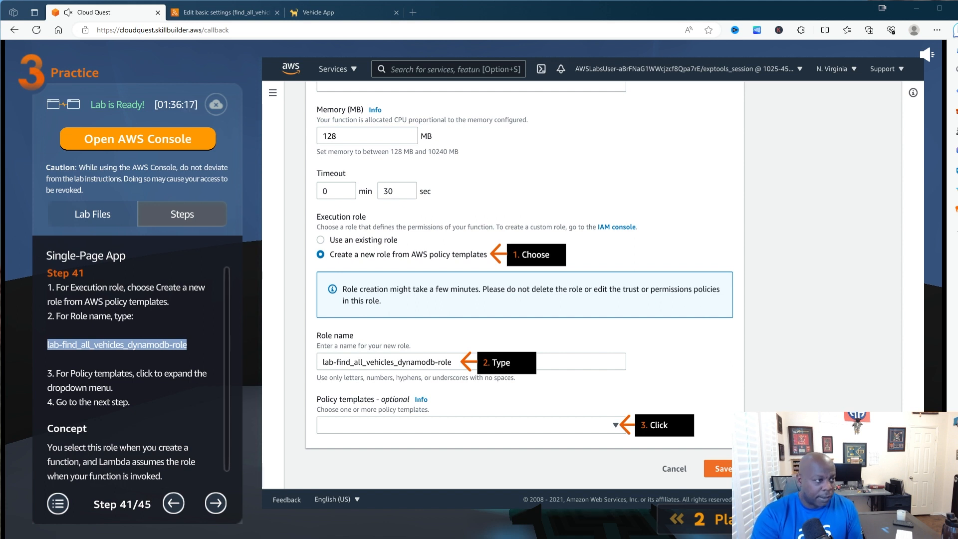
pyautogui.click(243, 10)
pyautogui.scroll(-6, 174, 275)
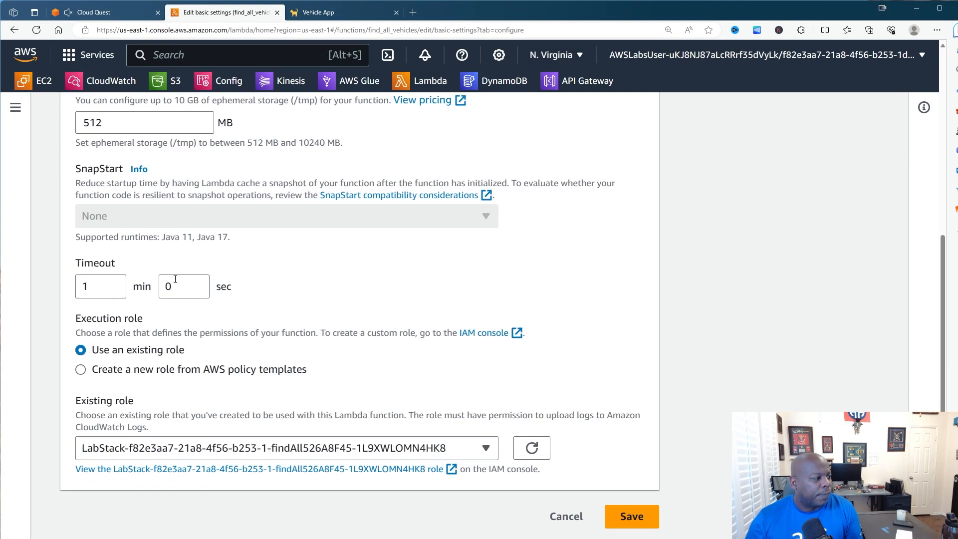
pyautogui.click(80, 373)
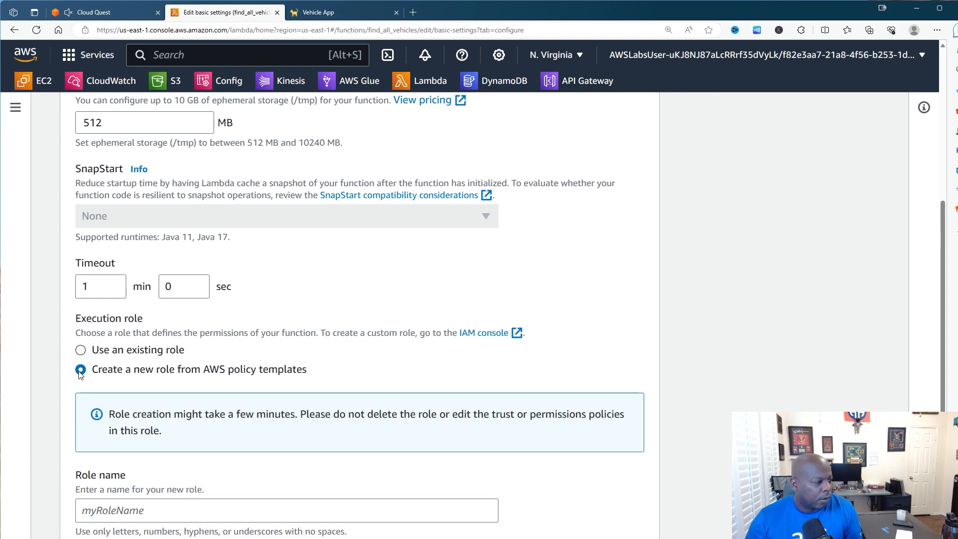
# Name the new execution role lab-find_all_vehicles_dynamodb-role
pyautogui.scroll(-3, 160, 372)
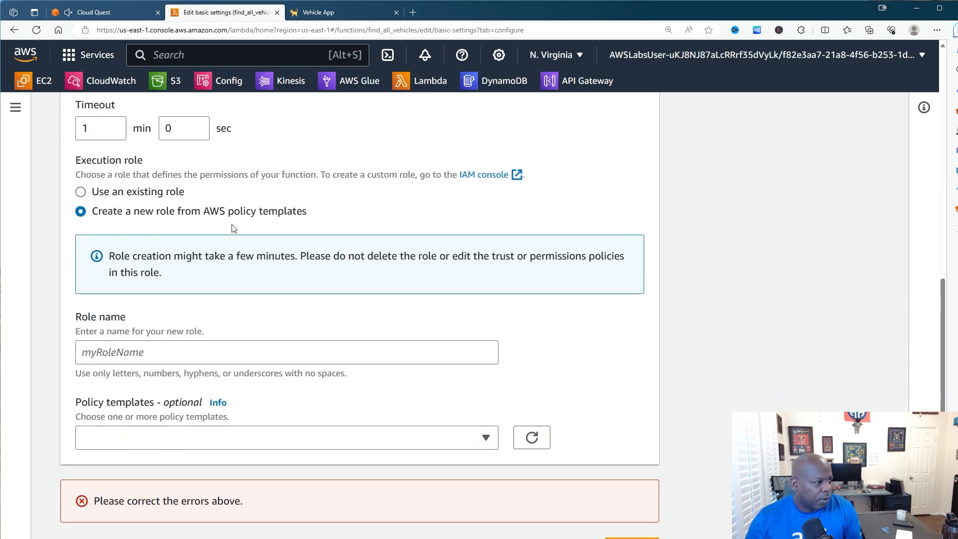
pyautogui.click(112, 357)
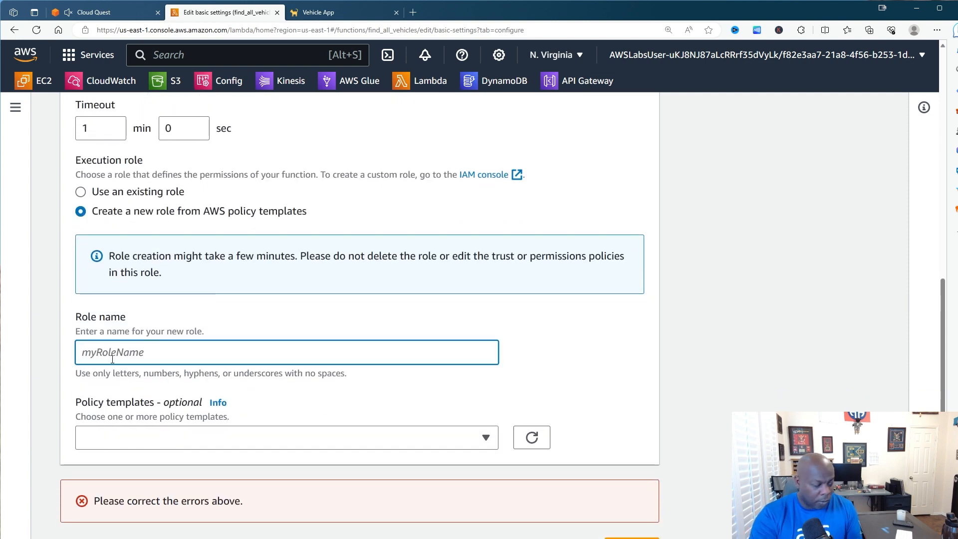
pyautogui.write('lab-find_all_vehicles_dynamodb-role')
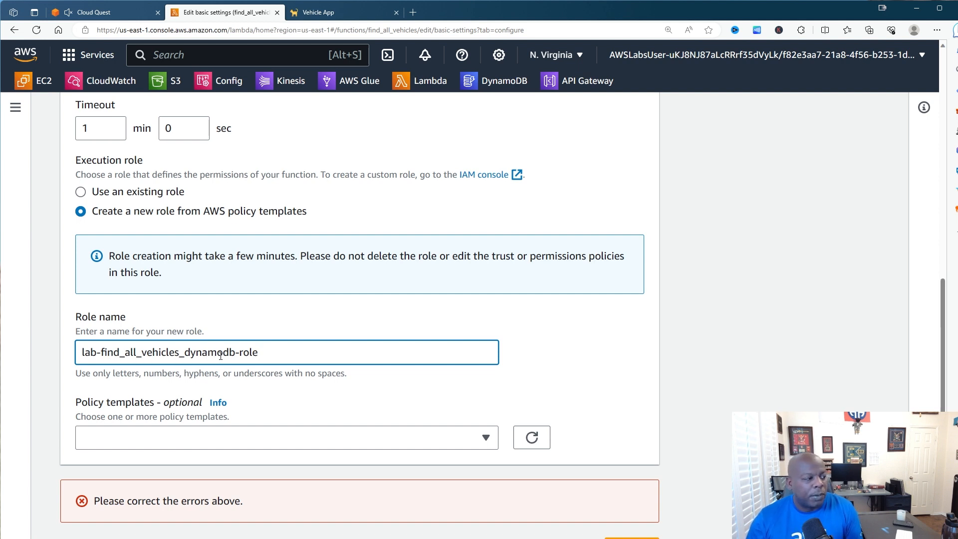
# Advance the guide to Step 42 and add the Simple microservice permissions policy template to the new role
pyautogui.click(127, 14)
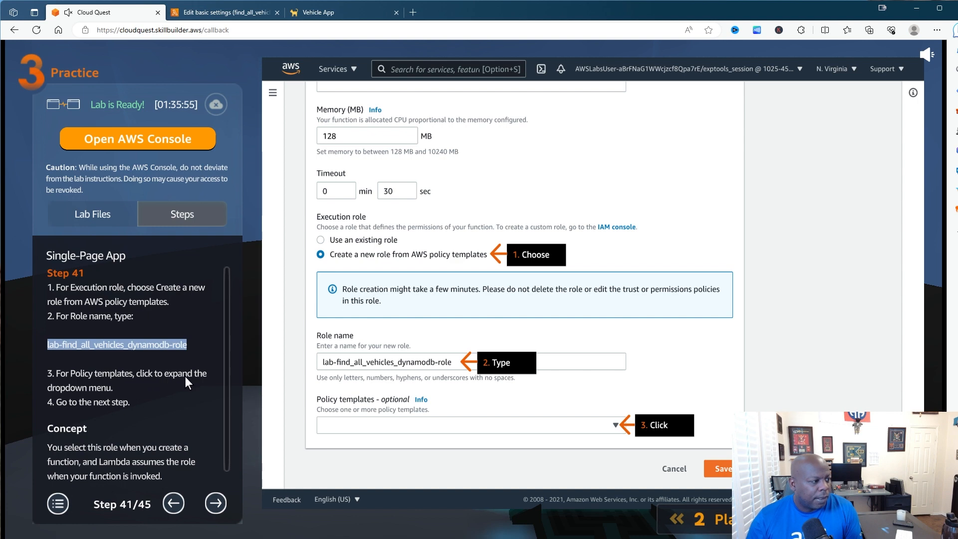
pyautogui.click(218, 505)
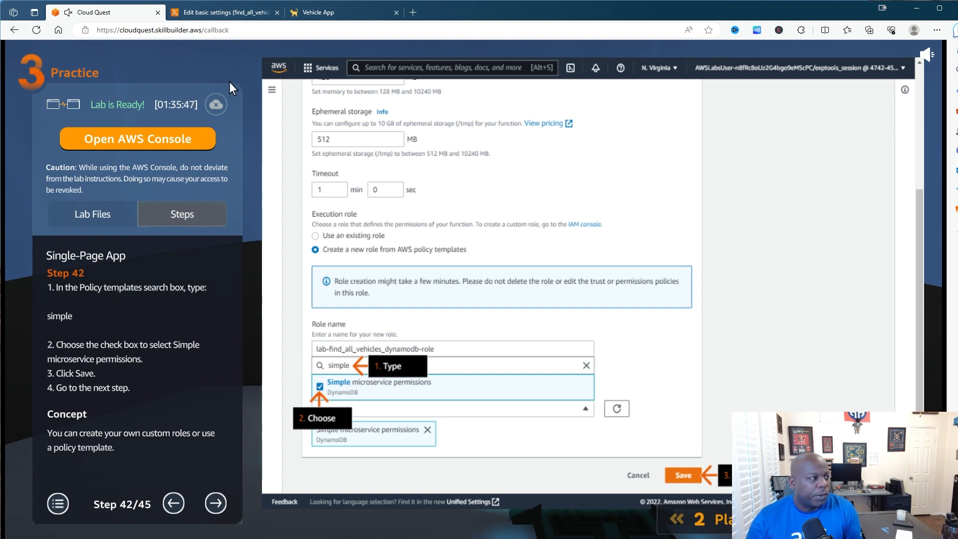
pyautogui.click(234, 14)
pyautogui.click(159, 433)
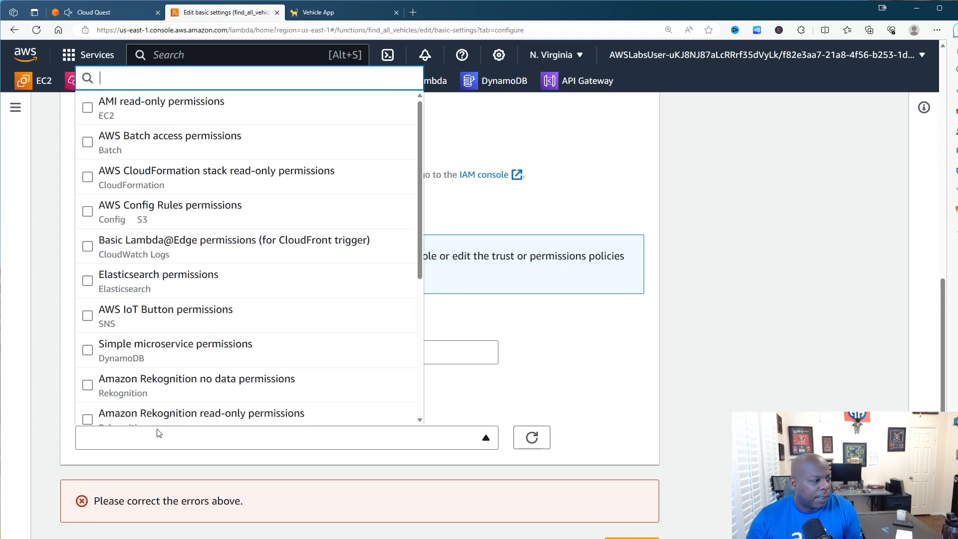
pyautogui.write('sim')
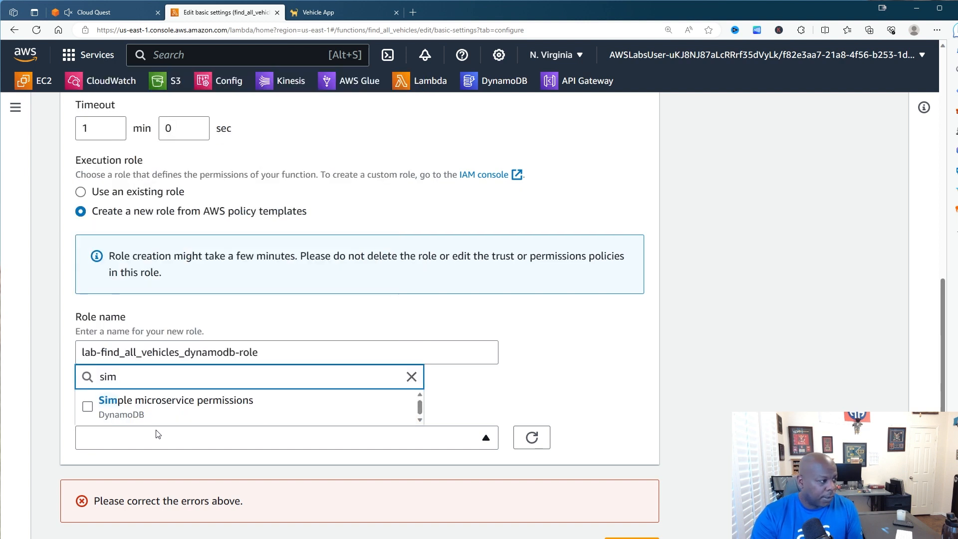
pyautogui.click(87, 408)
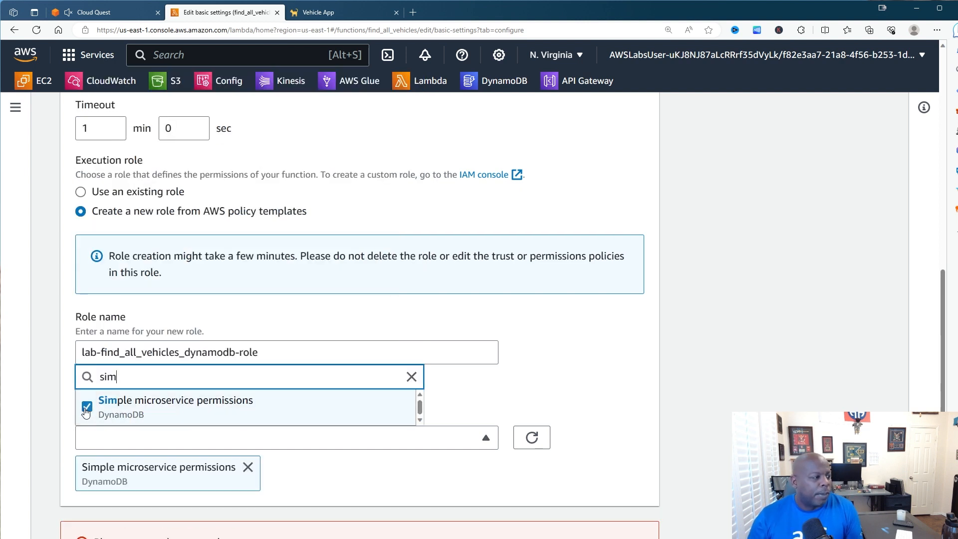
pyautogui.click(549, 395)
# Save the edited basic settings of the find_all_vehicles function
pyautogui.scroll(-1, 579, 393)
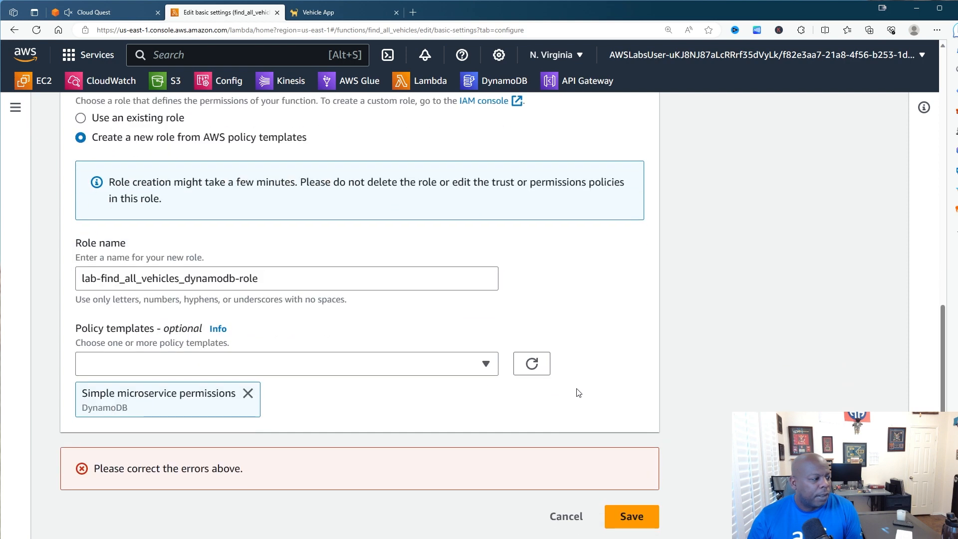
pyautogui.click(626, 519)
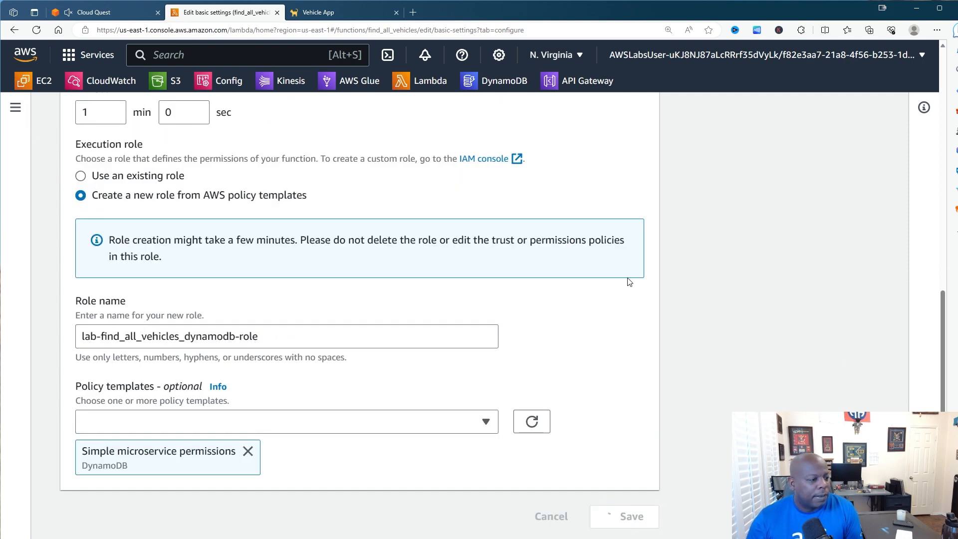
pyautogui.scroll(8, 469, 252)
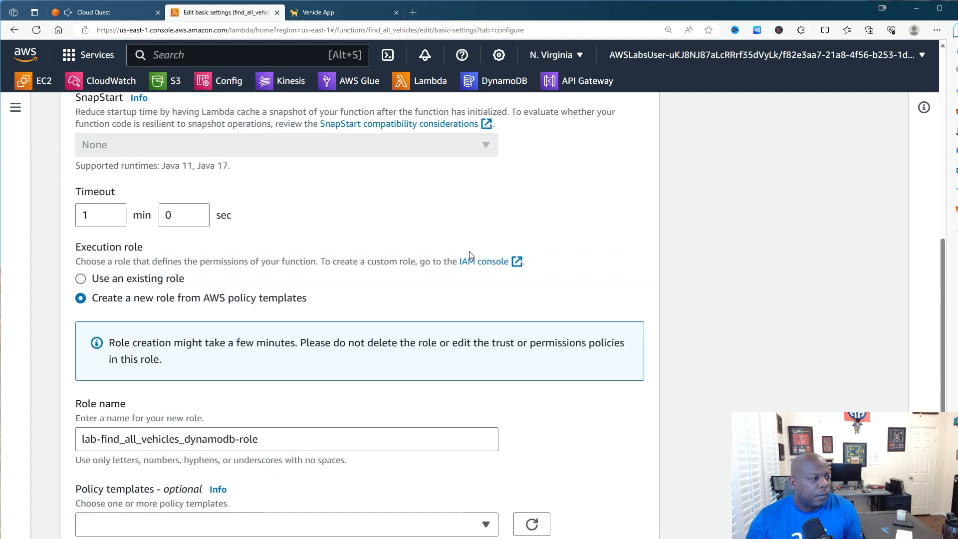
pyautogui.scroll(-4, 434, 250)
pyautogui.scroll(-4, 435, 254)
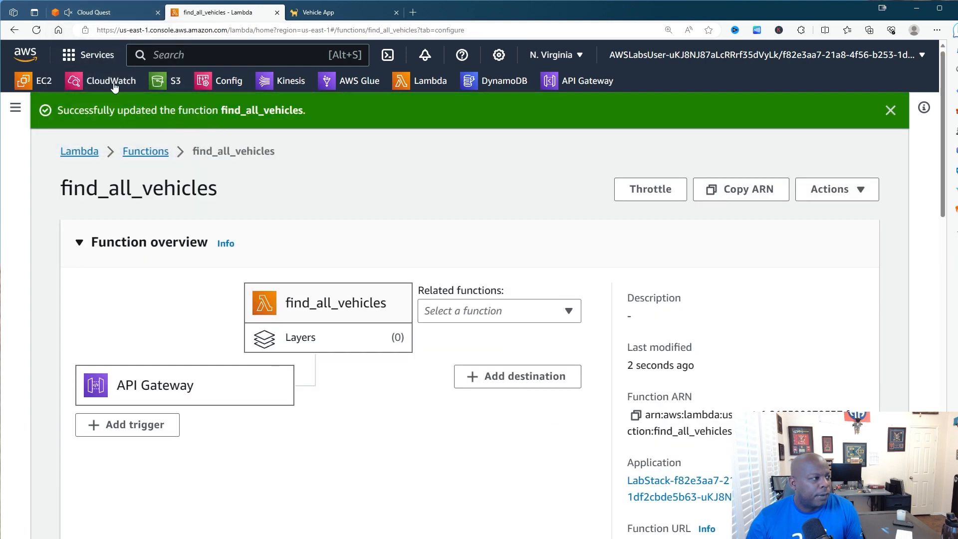
# Advance the guide to Step 43 and review the update alert on the find_all_vehicles function page
pyautogui.click(114, 15)
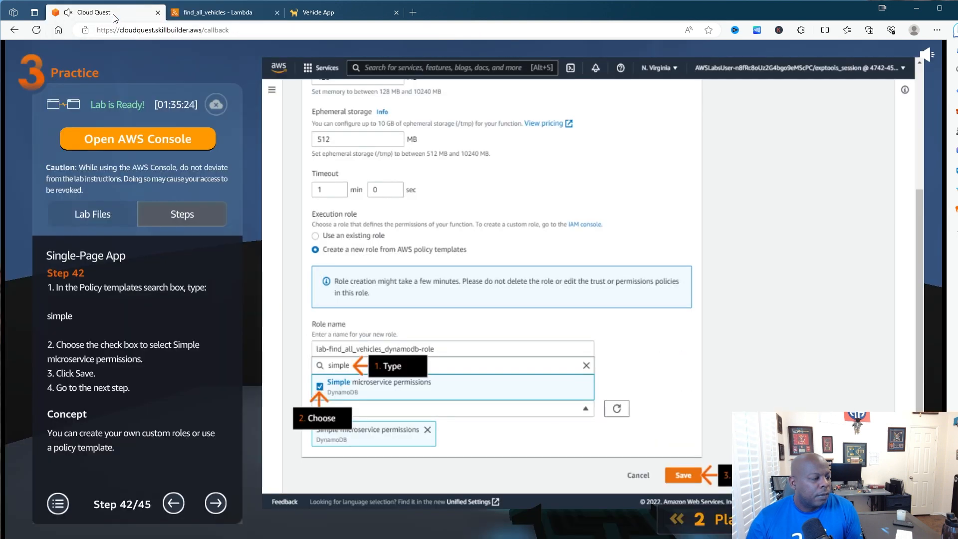
pyautogui.click(214, 502)
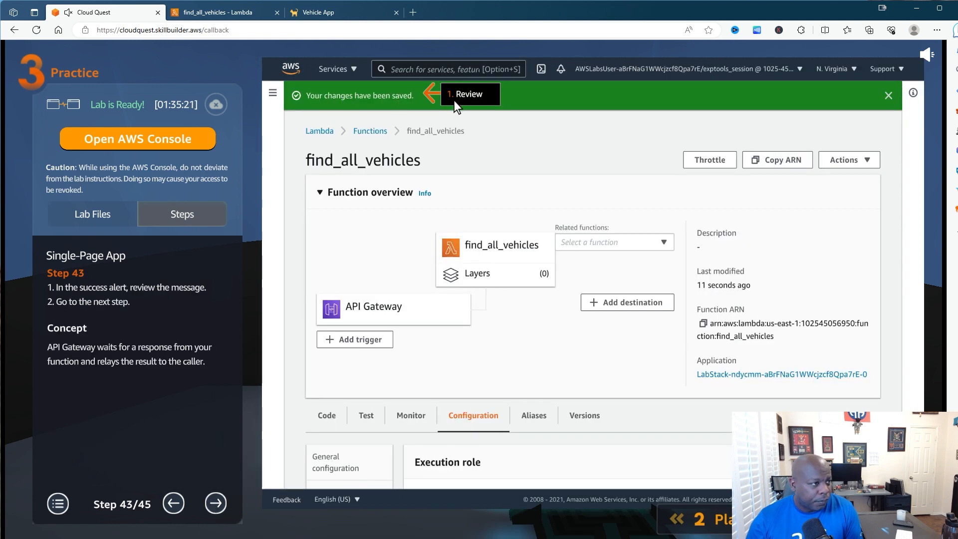
pyautogui.click(202, 15)
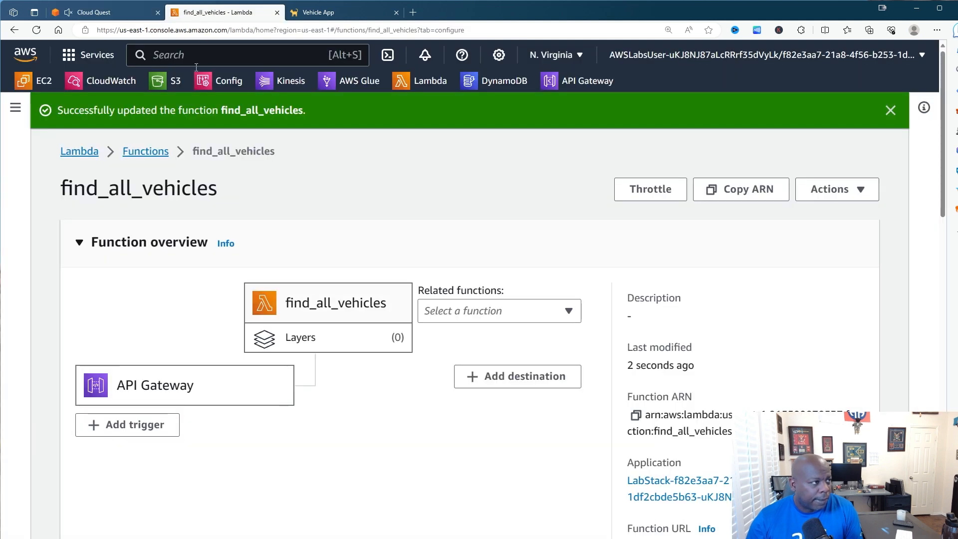
pyautogui.click(127, 4)
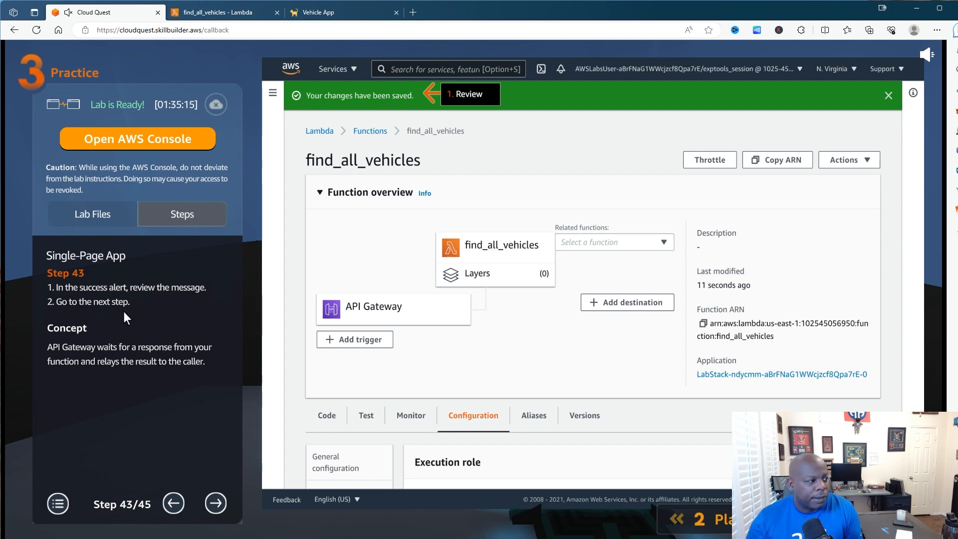
# Advance the guide to Step 44 and load the backend data in the Vehicle App, reviewing its communication status
pyautogui.click(214, 503)
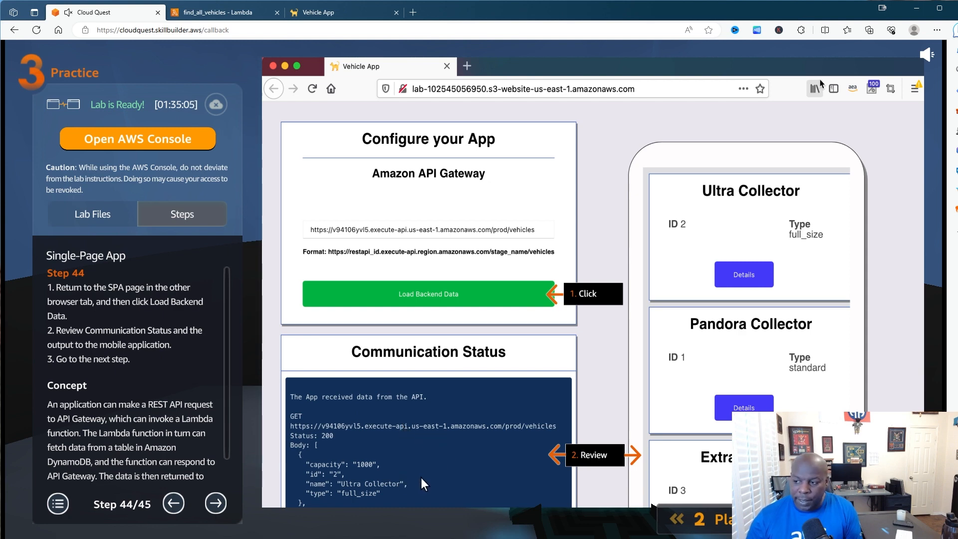
pyautogui.click(247, 14)
pyautogui.click(335, 15)
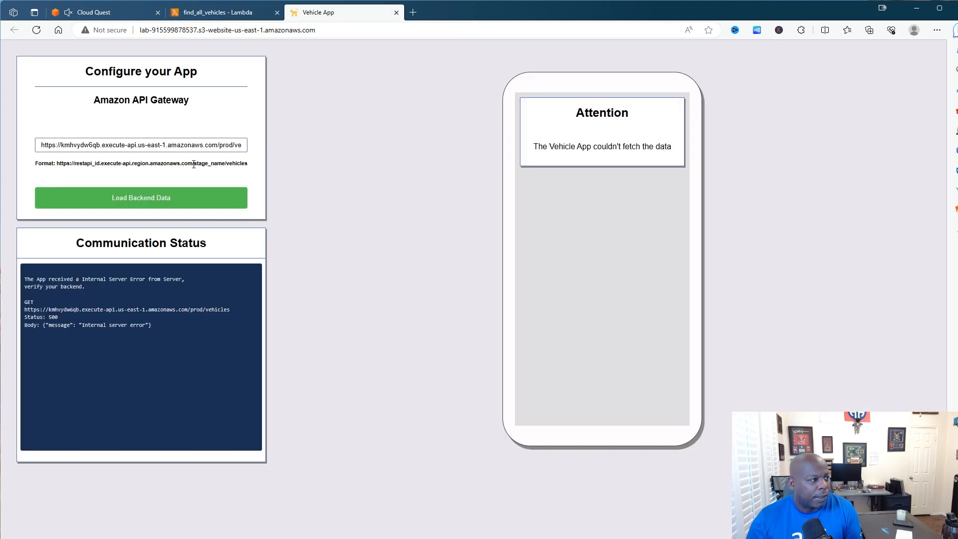
pyautogui.click(153, 200)
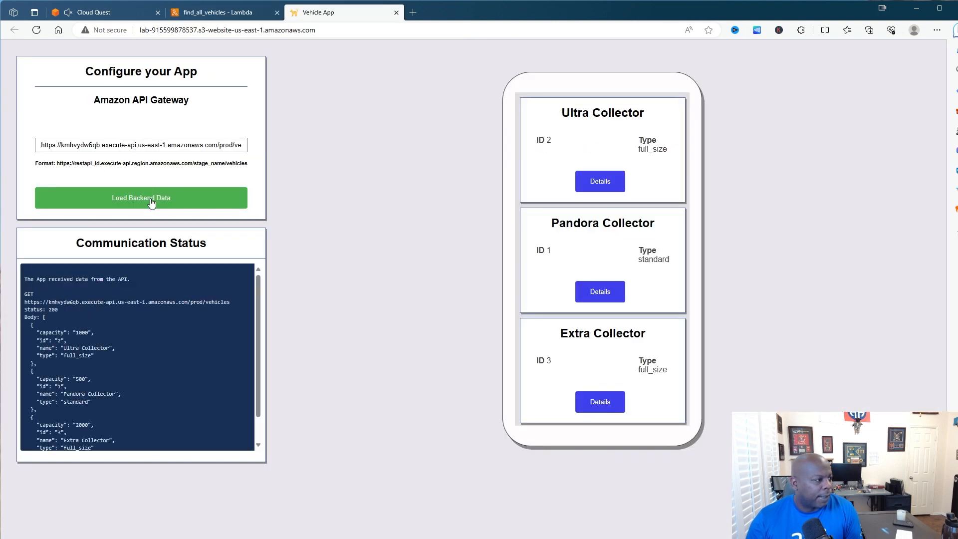
pyautogui.scroll(-1, 159, 292)
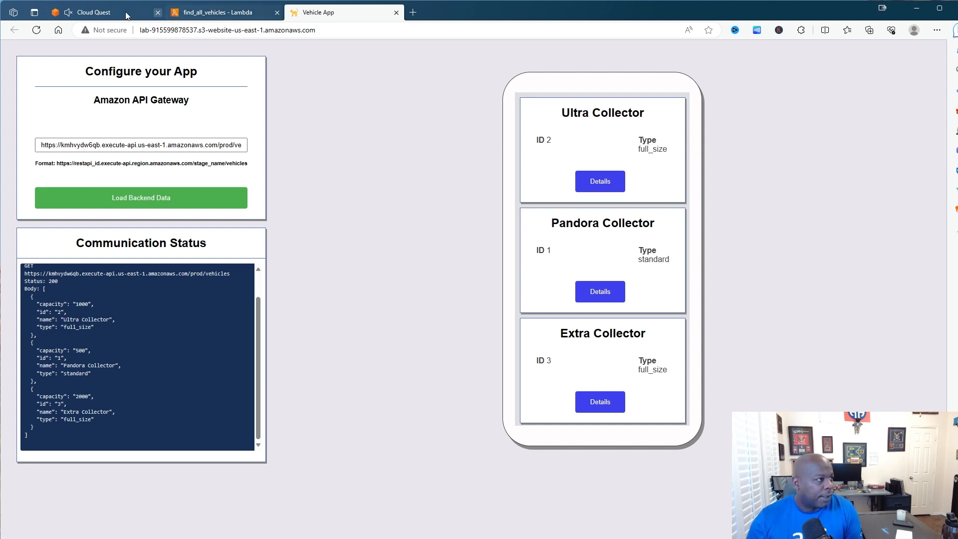
# Place the Vehicle App browser tab directly beside the Cloud Quest tab and read the Step 44 concept in the guide
pyautogui.click(104, 15)
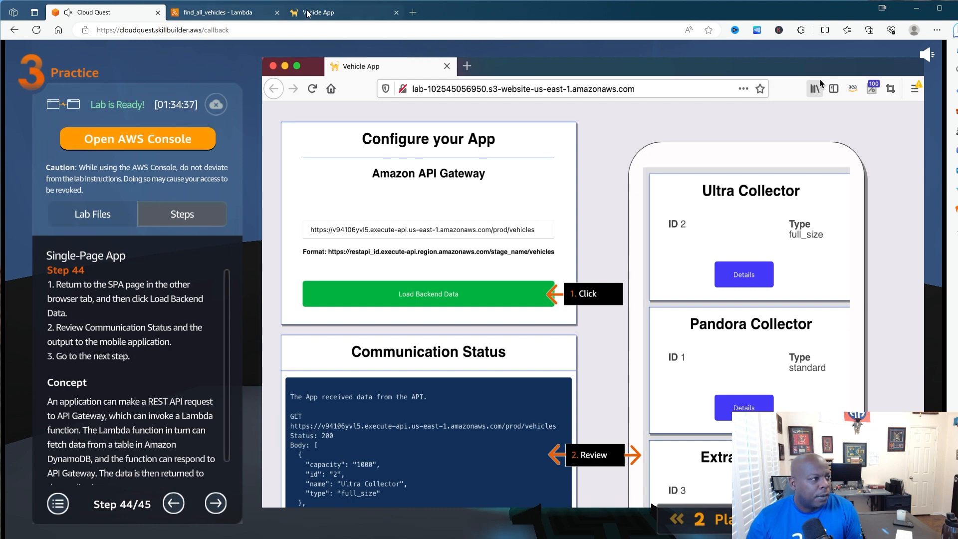
pyautogui.moveTo(307, 11); pyautogui.dragTo(236, 15)
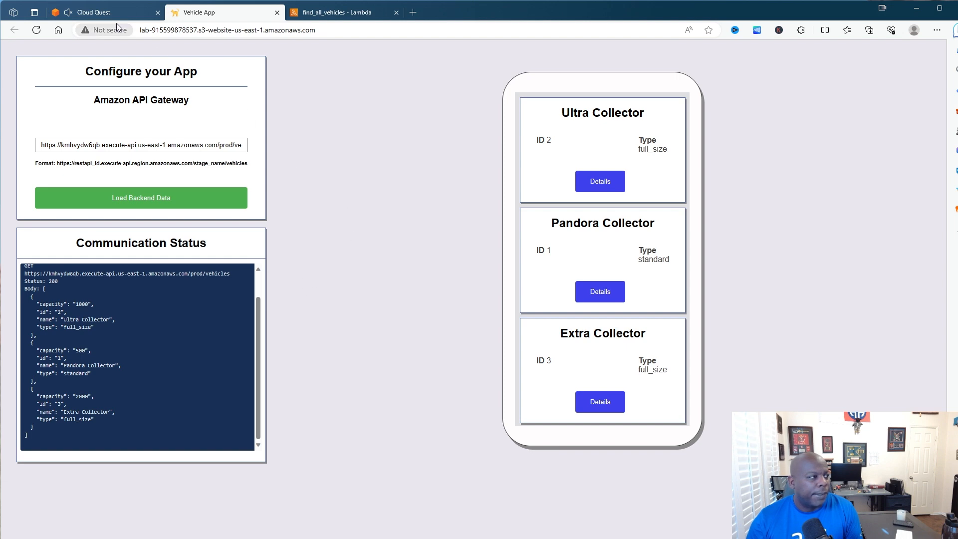
pyautogui.click(95, 12)
pyautogui.scroll(-2, 133, 396)
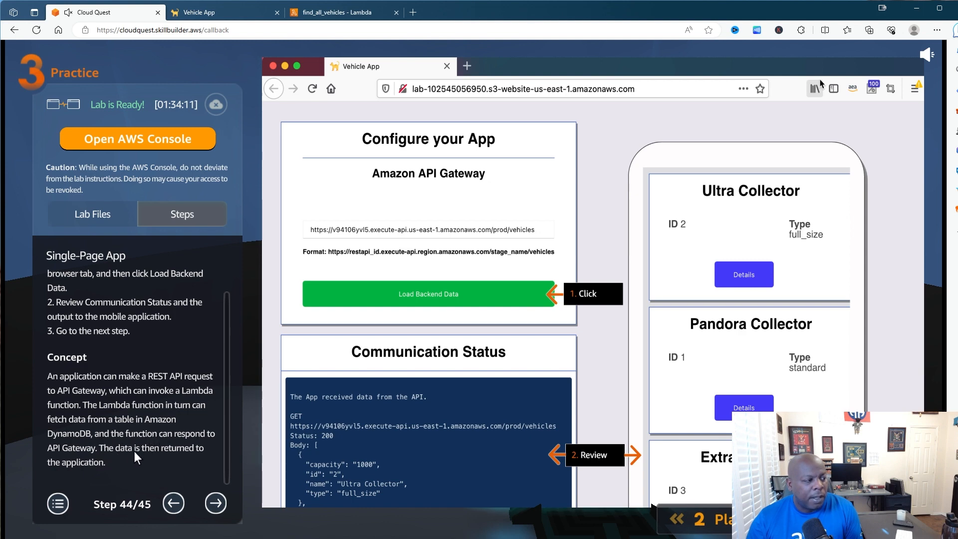
# Advance the guide to the DIY activities and switch back to the Vehicle App
pyautogui.click(215, 503)
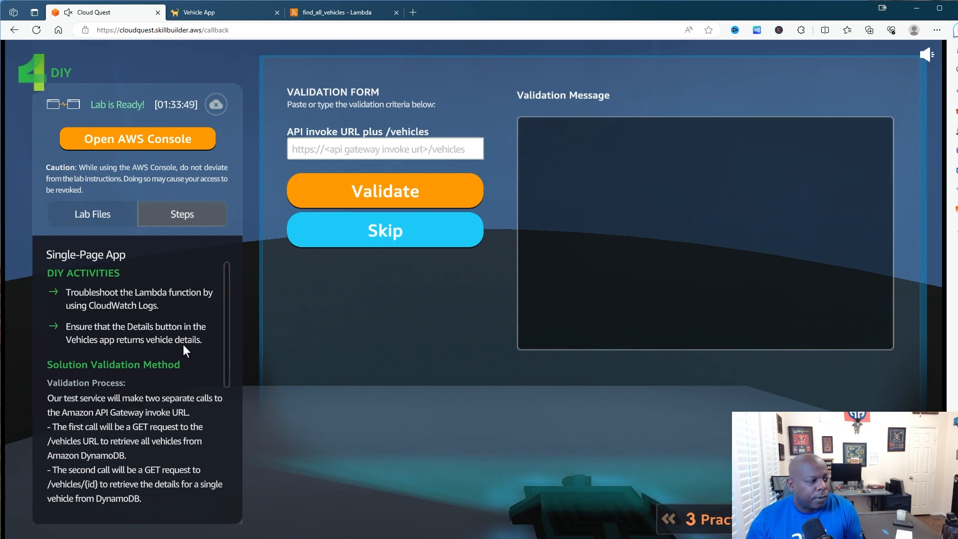
pyautogui.click(243, 21)
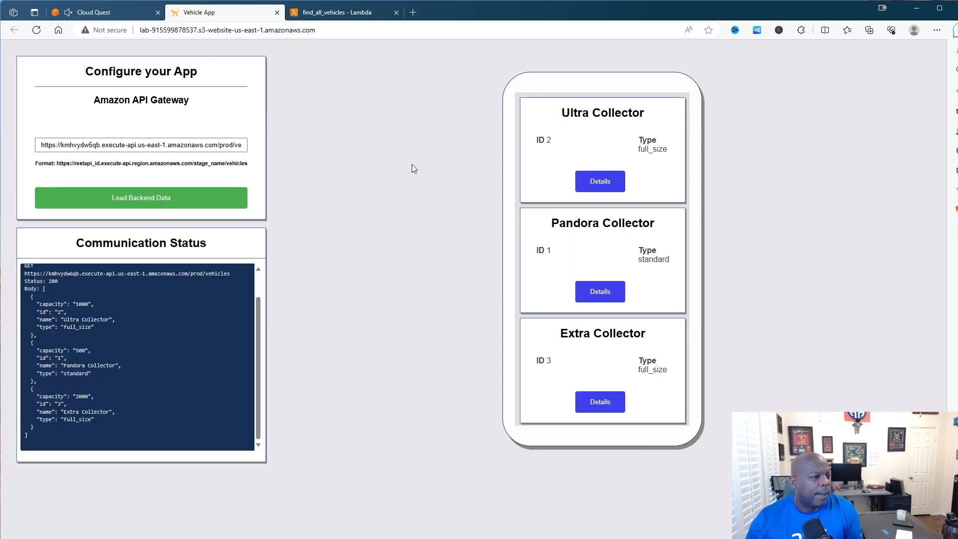
# Test the Ultra Collector's details and the backend data load in the Vehicle App, and recheck the DIY activities in Cloud Quest
pyautogui.click(593, 185)
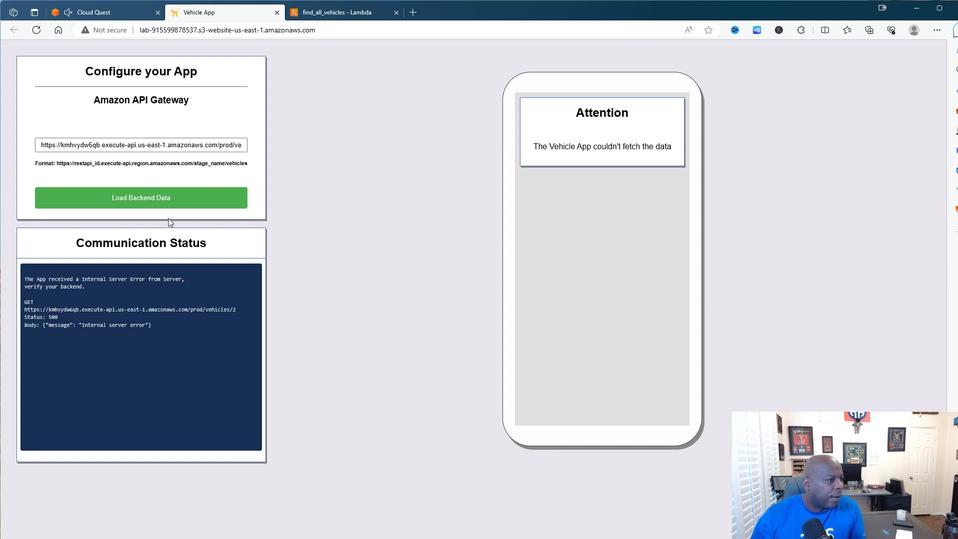
pyautogui.click(165, 203)
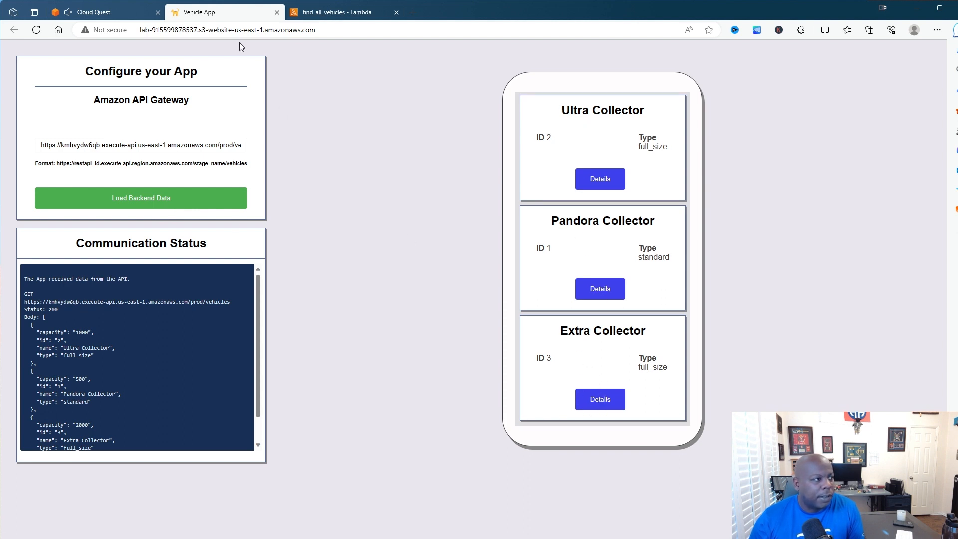
pyautogui.click(110, 12)
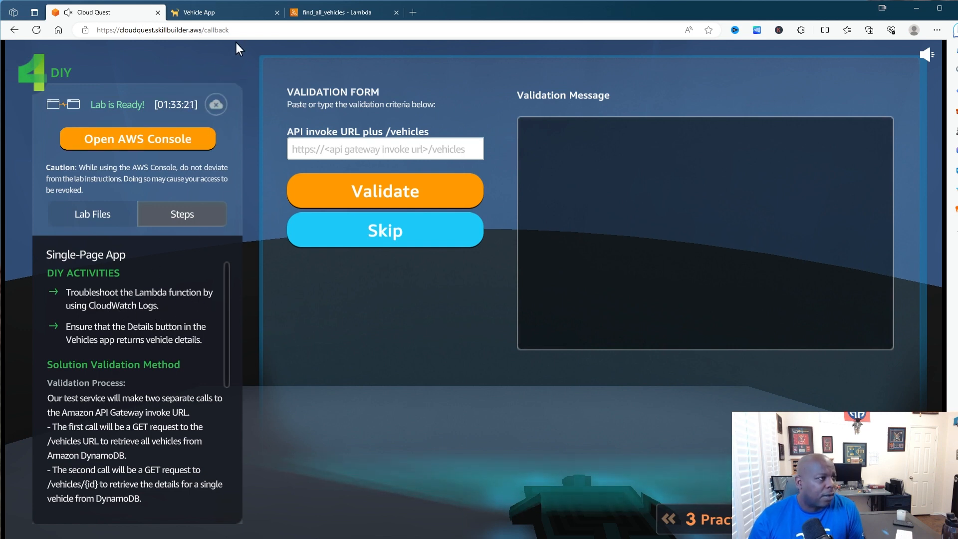
# Open the most recent log stream of the API-Gateway-Execution-Logs_kmhvydw6qb/prod log group in CloudWatch
pyautogui.click(319, 12)
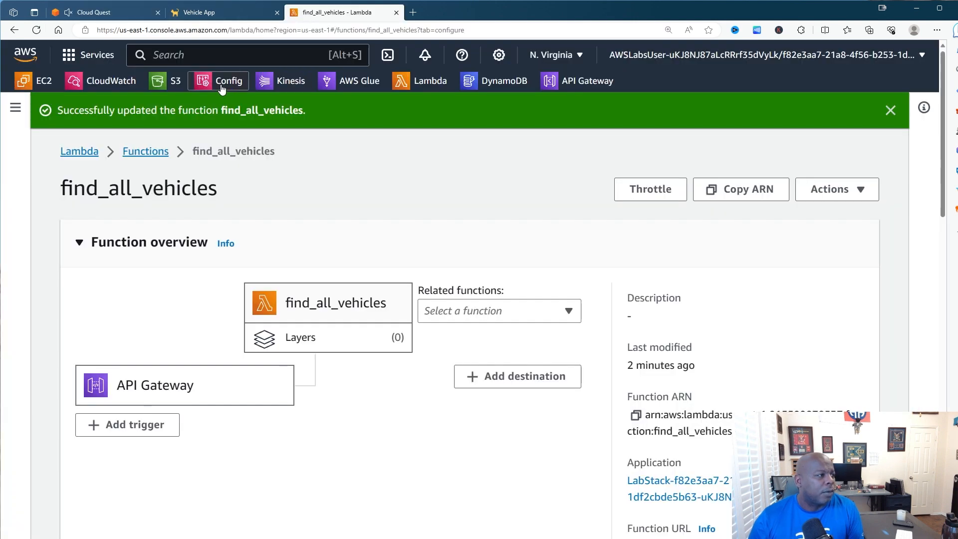
pyautogui.click(135, 84)
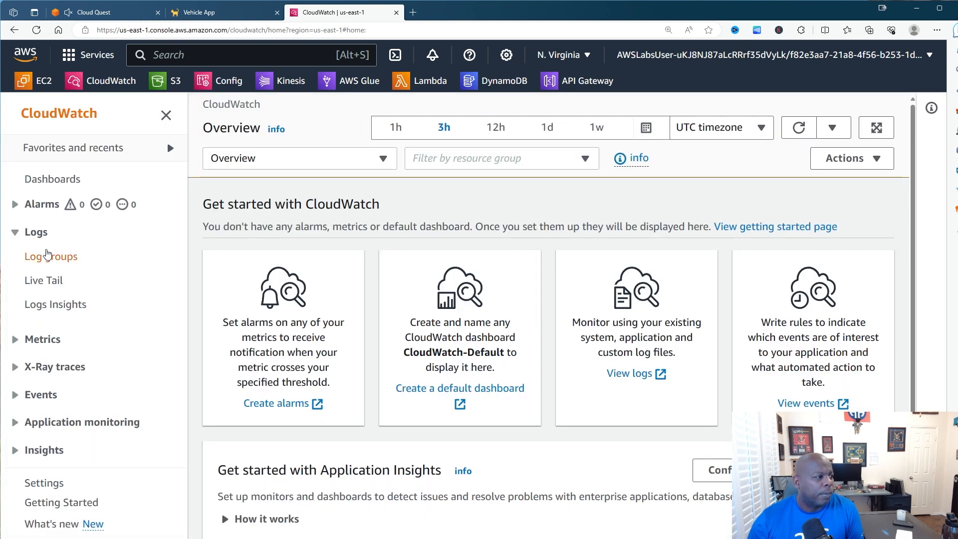
pyautogui.click(46, 257)
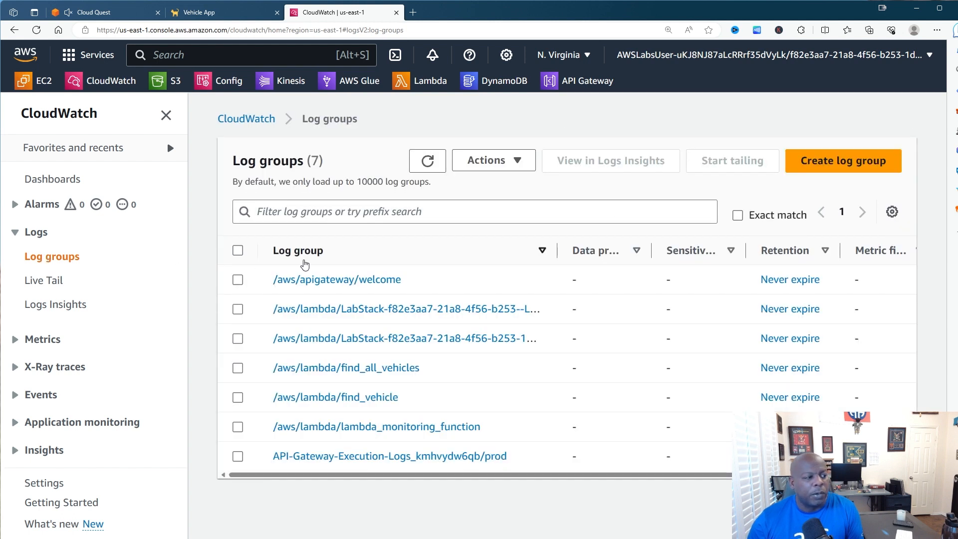
pyautogui.click(372, 456)
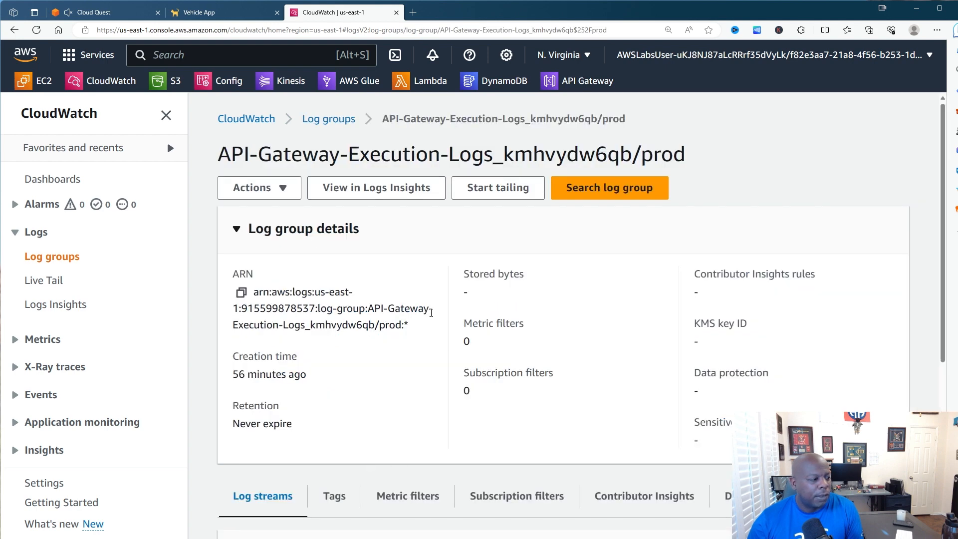
pyautogui.scroll(-5, 431, 313)
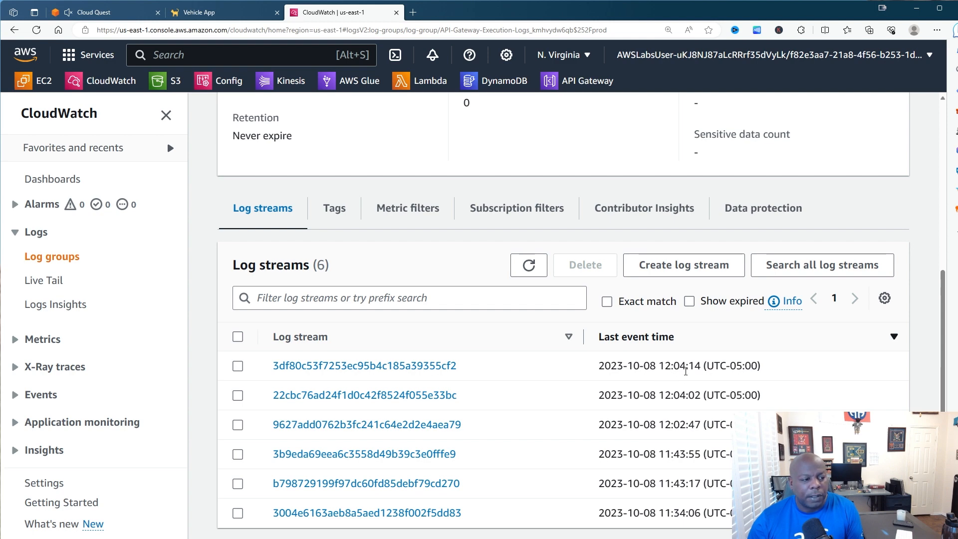
pyautogui.click(381, 368)
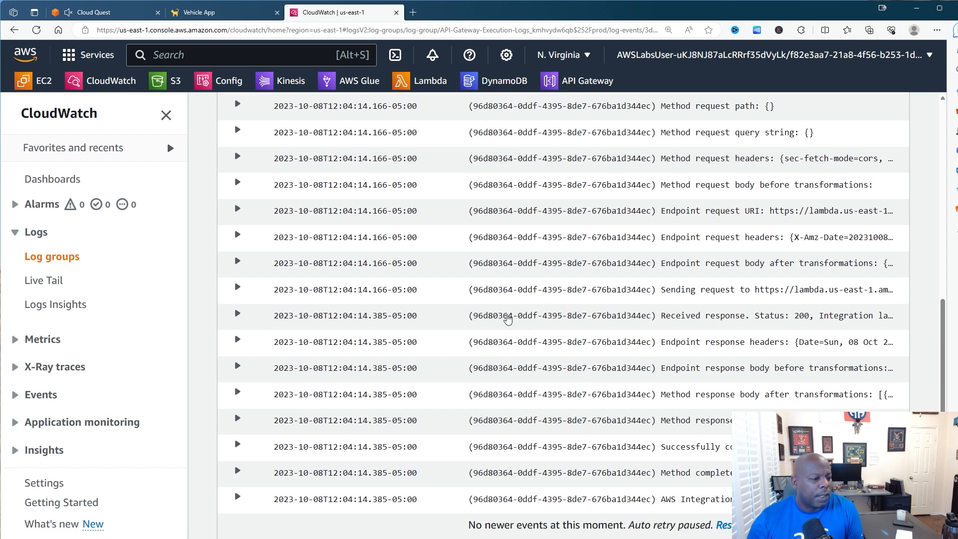
# Examine the log stream's events, refreshing the list and inspecting the successful-execution entry near the end
pyautogui.scroll(6, 507, 320)
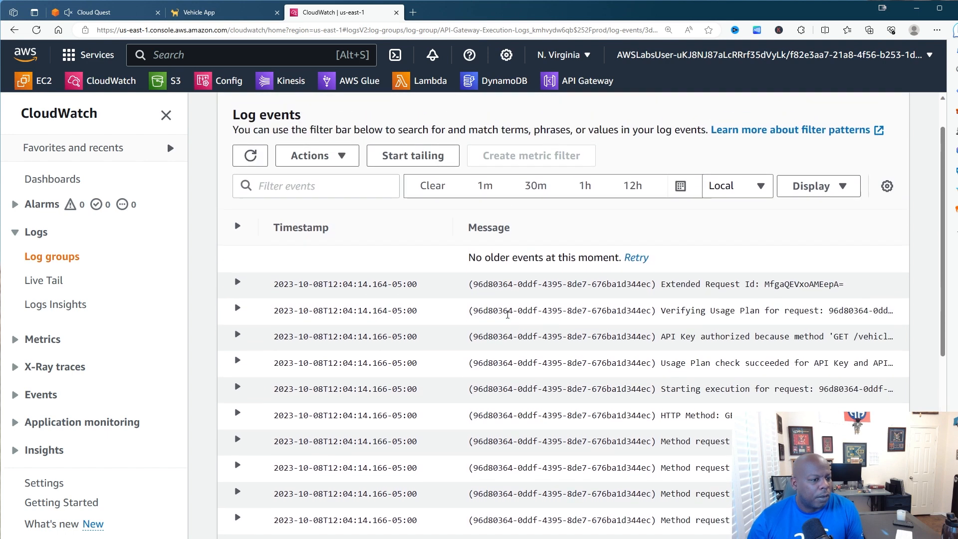
pyautogui.scroll(-4, 508, 315)
pyautogui.scroll(-2, 508, 314)
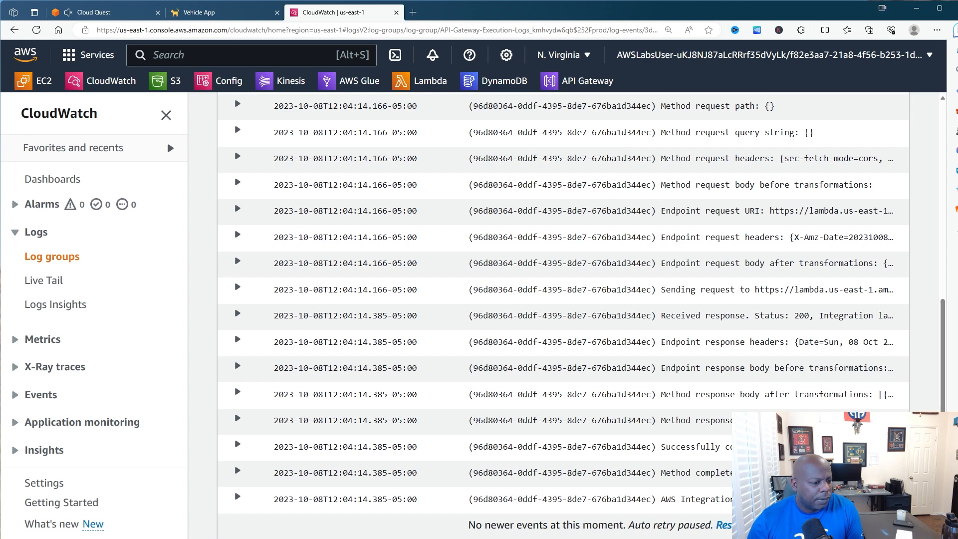
pyautogui.scroll(7, 490, 333)
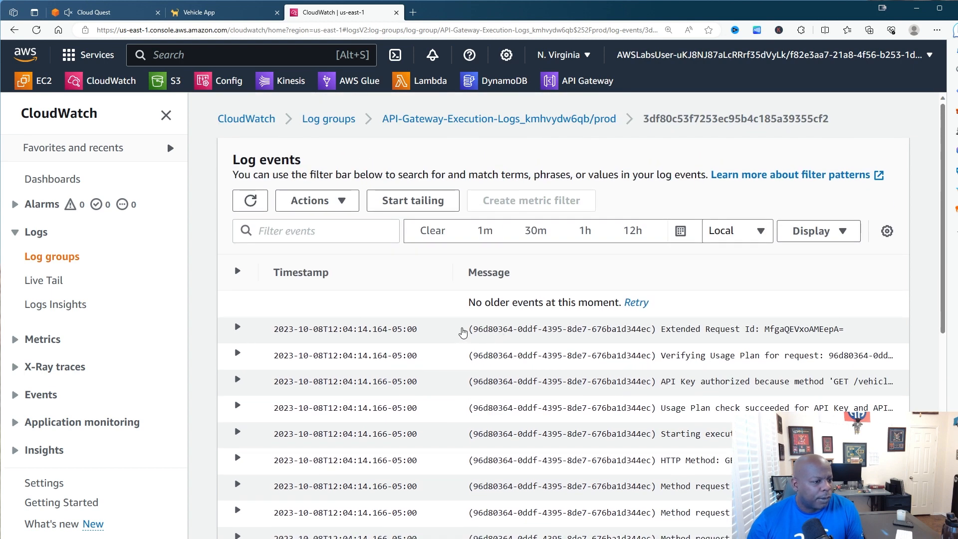
pyautogui.click(254, 203)
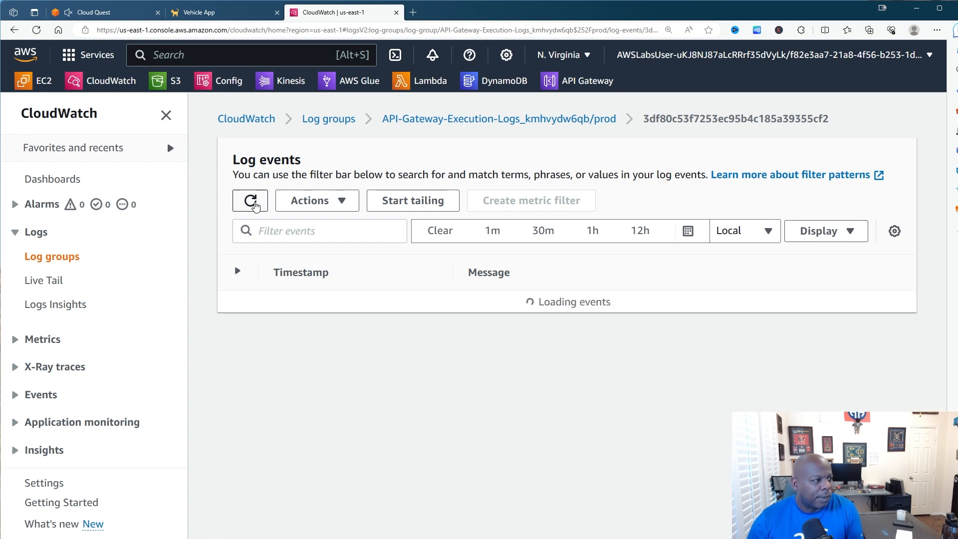
pyautogui.scroll(-6, 452, 344)
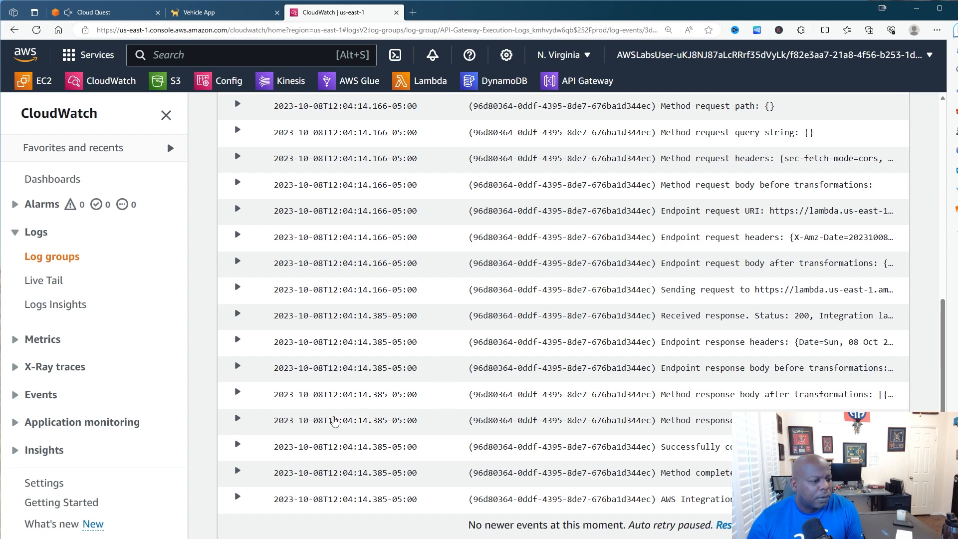
pyautogui.click(237, 445)
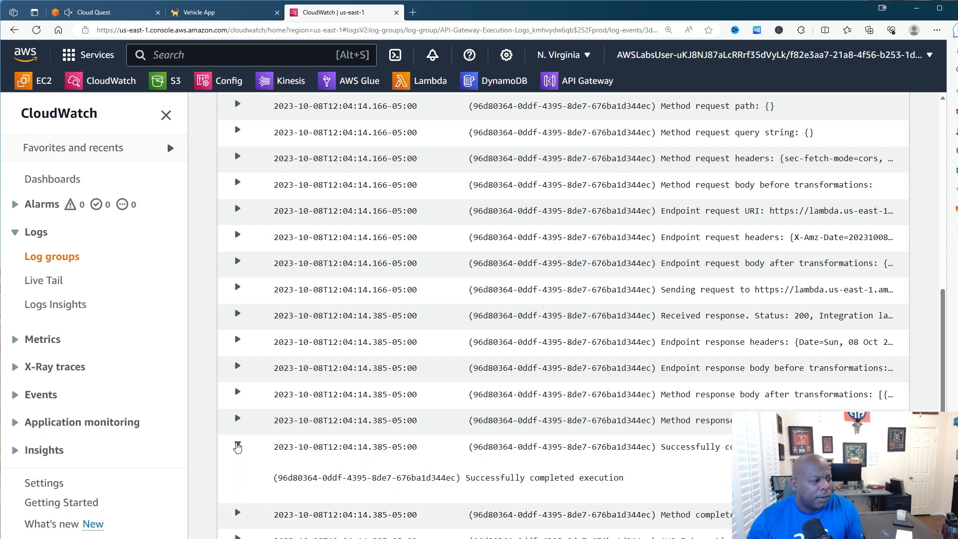
pyautogui.click(237, 446)
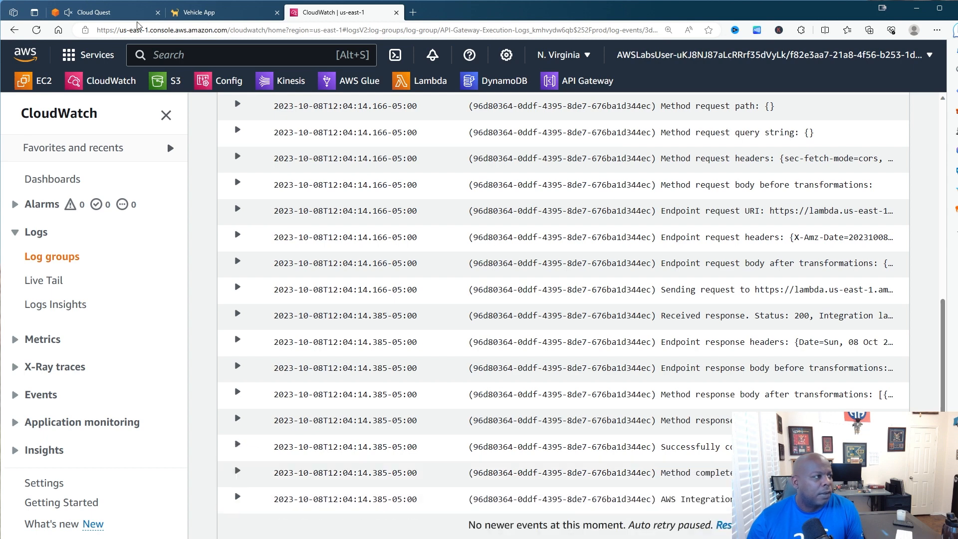
# Read the DIY validation process, the two expected API calls and the find_vehicle hint in Cloud Quest
pyautogui.click(121, 17)
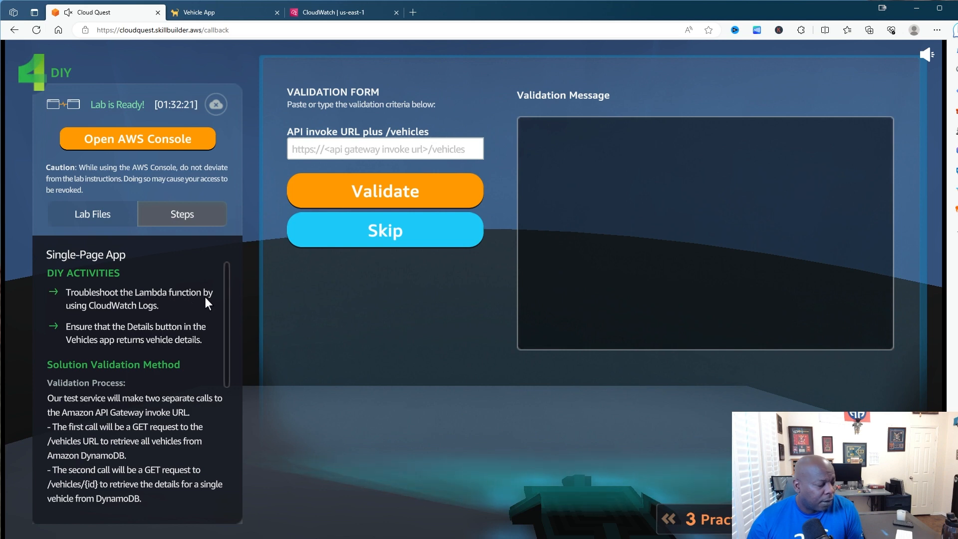
pyautogui.scroll(-1, 205, 298)
pyautogui.scroll(-2, 131, 338)
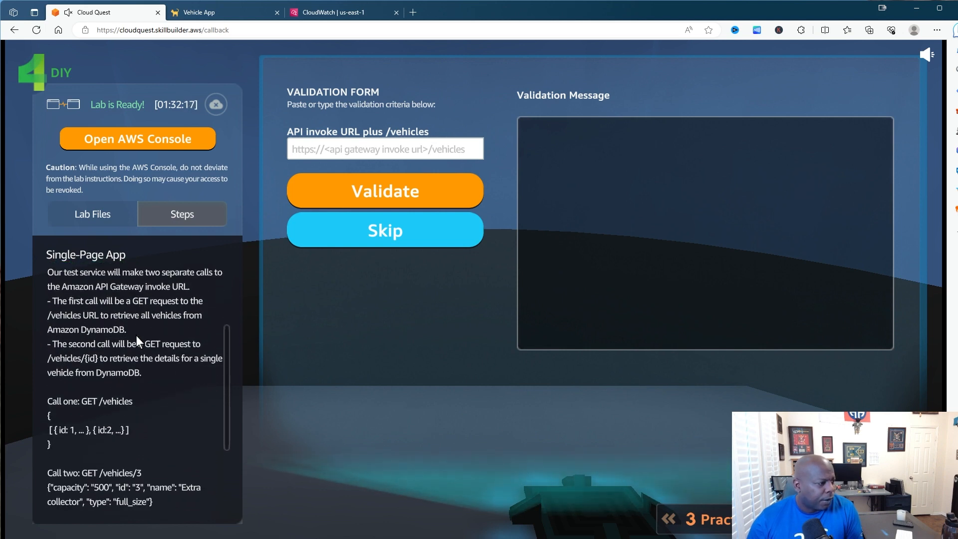
pyautogui.scroll(1, 137, 335)
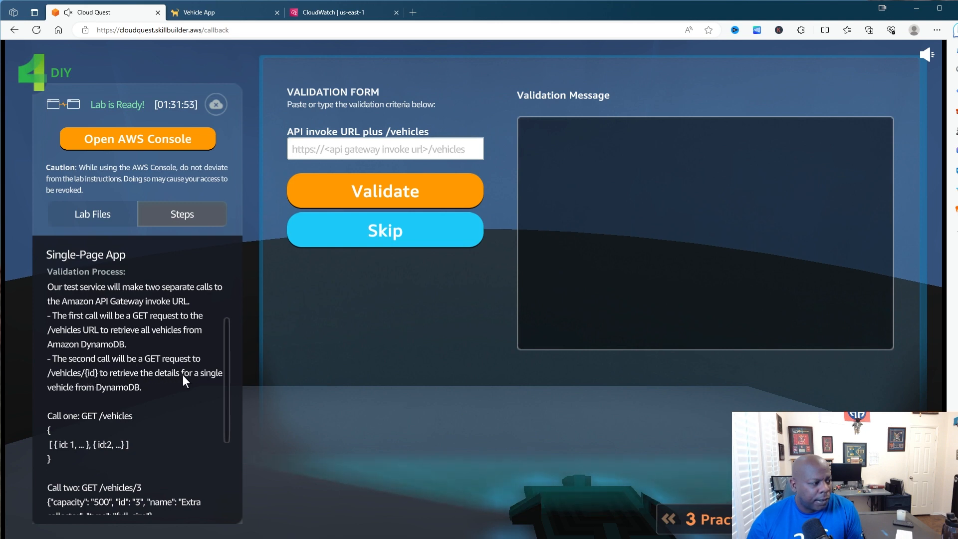
pyautogui.scroll(-1, 103, 392)
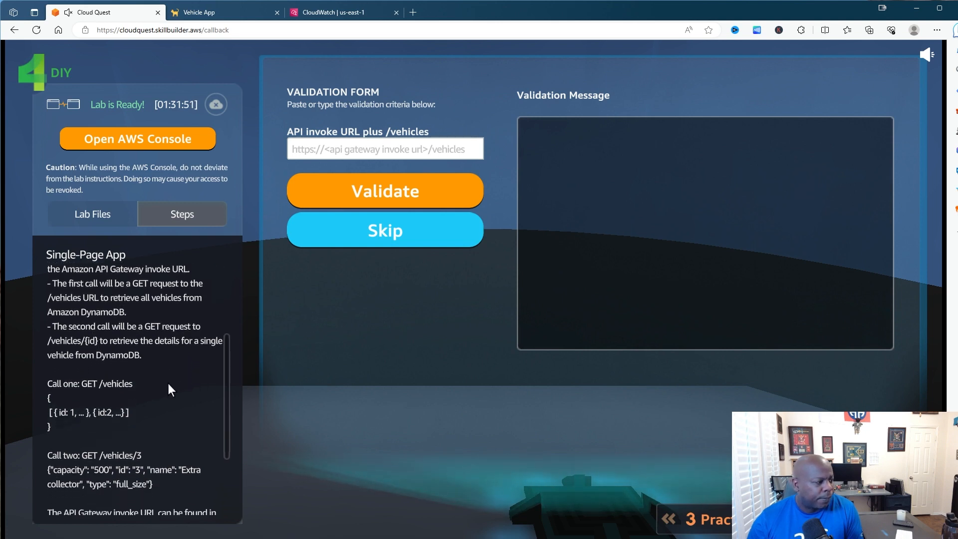
pyautogui.scroll(-3, 169, 383)
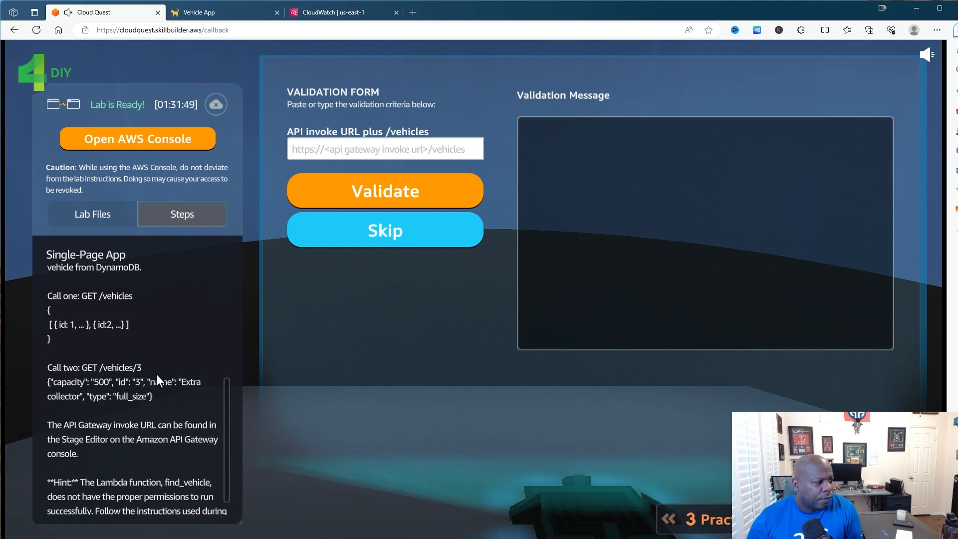
pyautogui.scroll(-1, 130, 374)
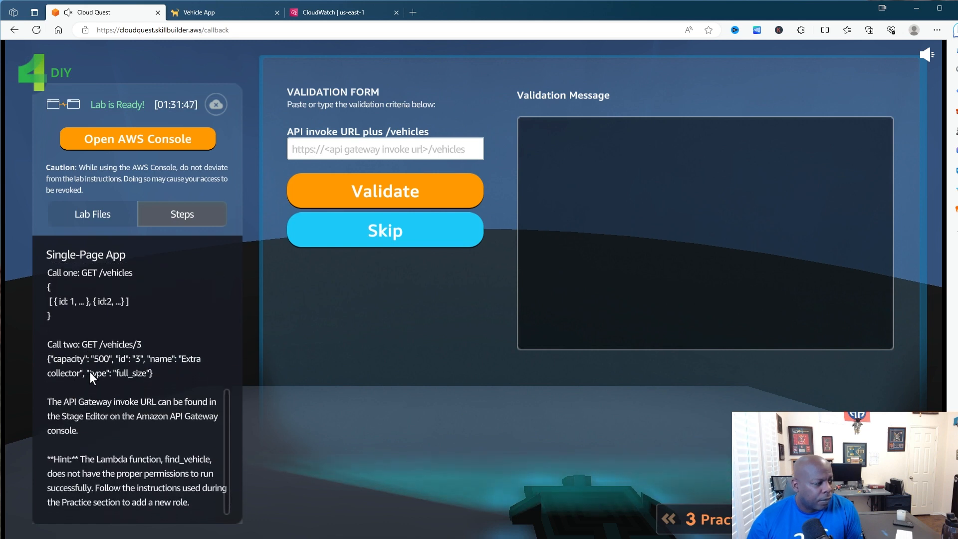
pyautogui.scroll(-1, 118, 365)
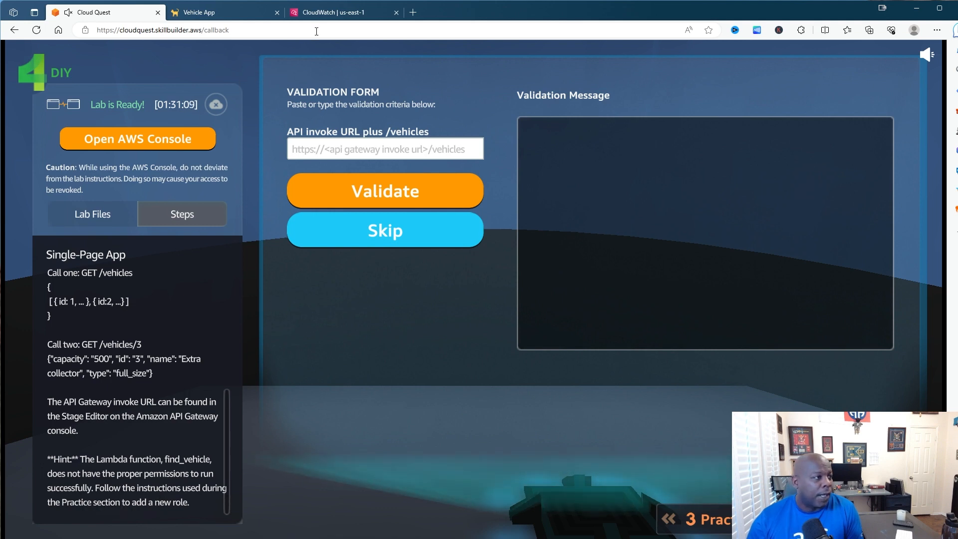
# Open the execution role permissions of the find_all_vehicles function in the Lambda console
pyautogui.moveTo(245, 20)
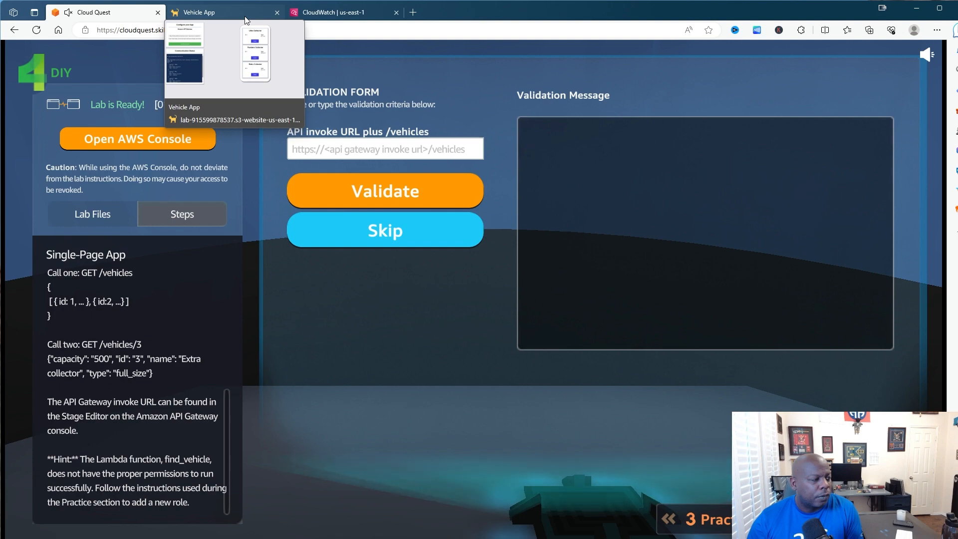
pyautogui.click(311, 13)
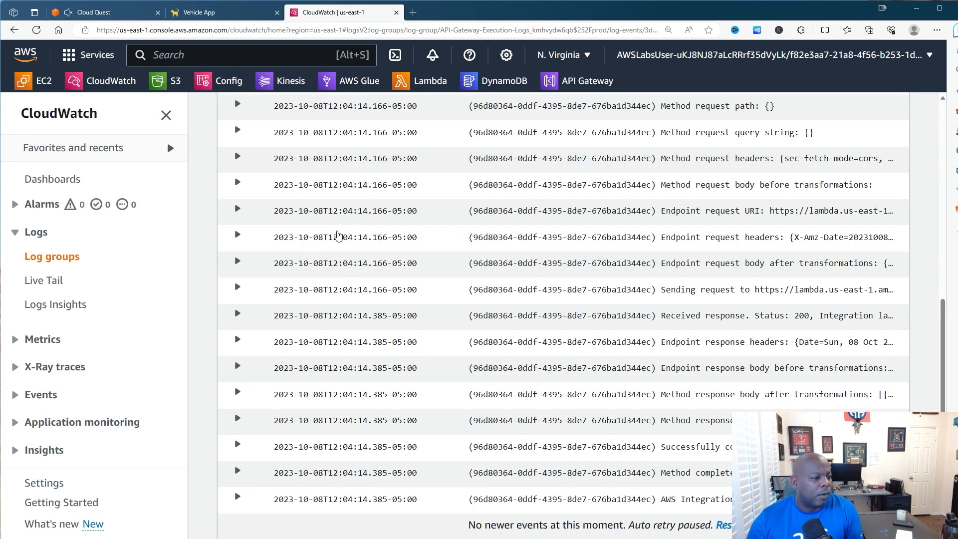
pyautogui.scroll(10, 338, 236)
pyautogui.click(409, 85)
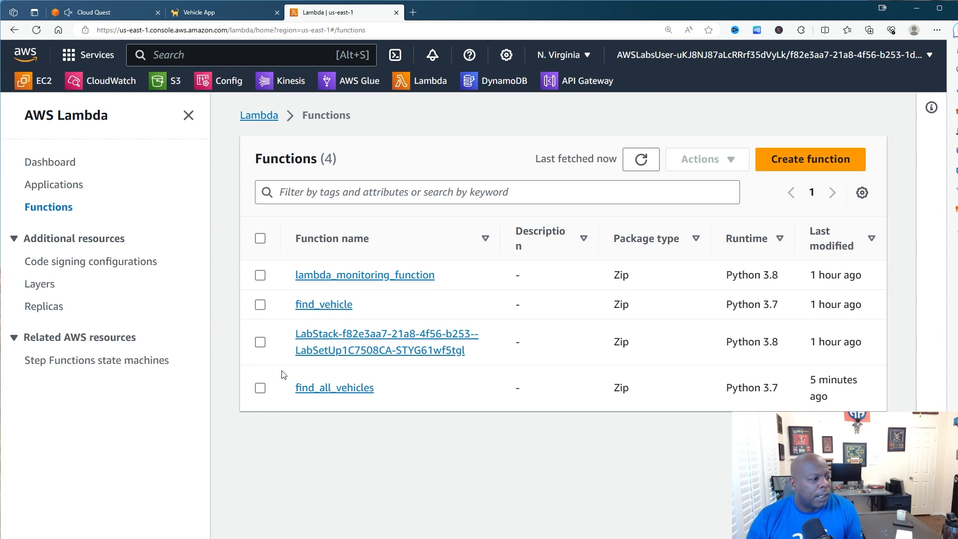
pyautogui.click(342, 388)
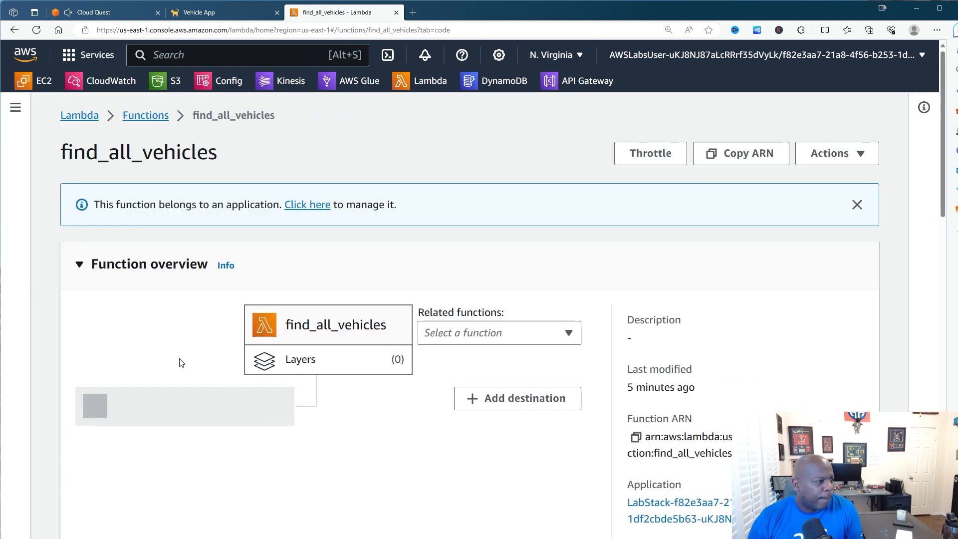
pyautogui.scroll(-5, 180, 363)
pyautogui.scroll(-2, 193, 339)
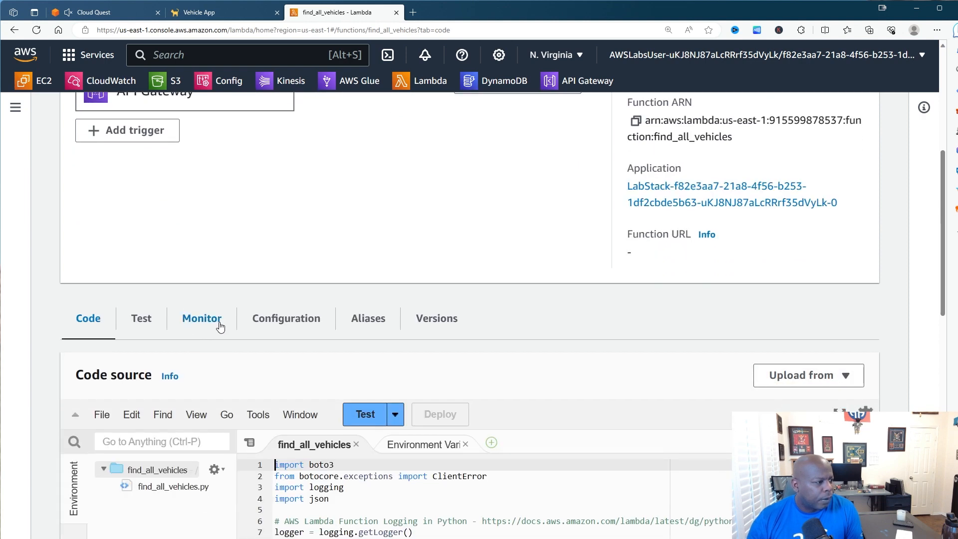
pyautogui.click(277, 322)
pyautogui.scroll(-2, 303, 320)
pyautogui.scroll(-2, 303, 320)
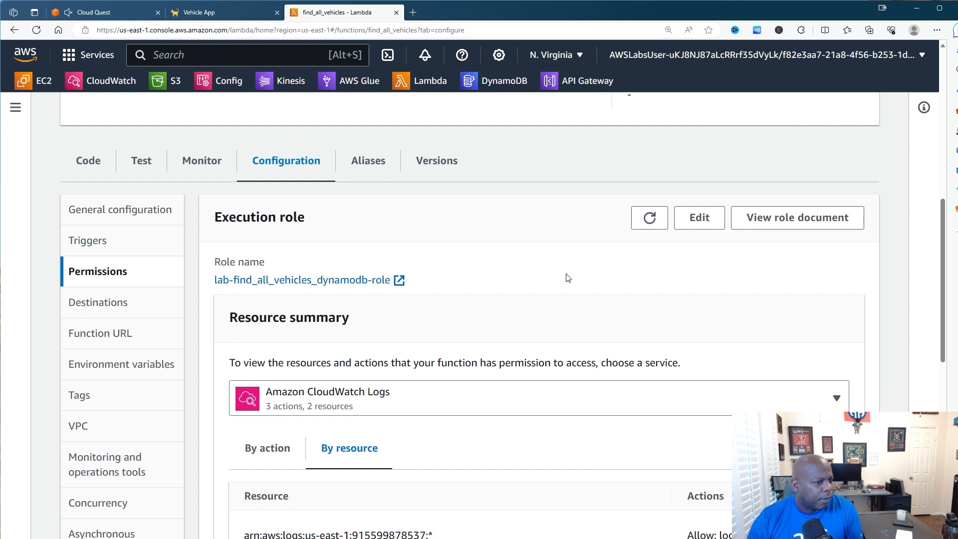
# Examine the find_all_vehicles role document, reading its CloudWatch Logs and DynamoDB policy statements, and close it
pyautogui.click(760, 228)
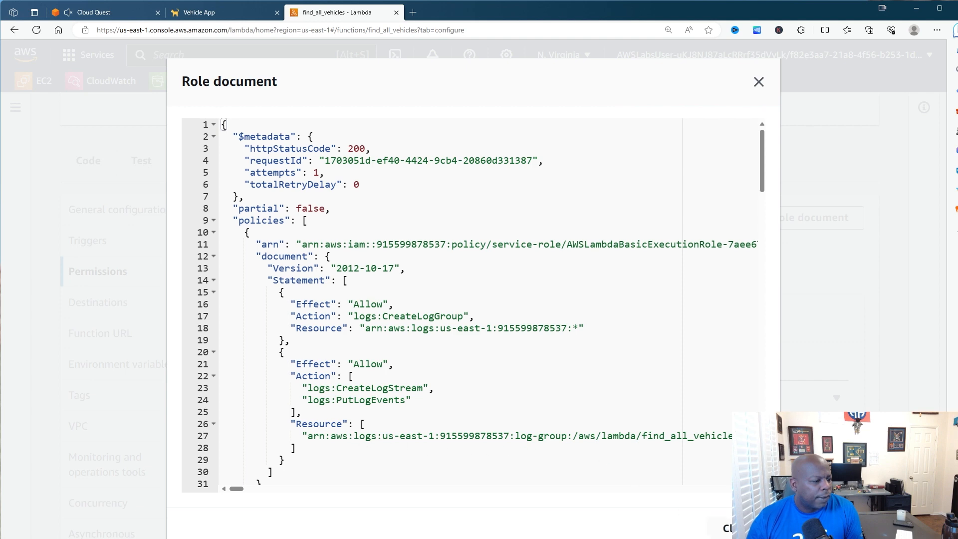
pyautogui.scroll(-6, 580, 373)
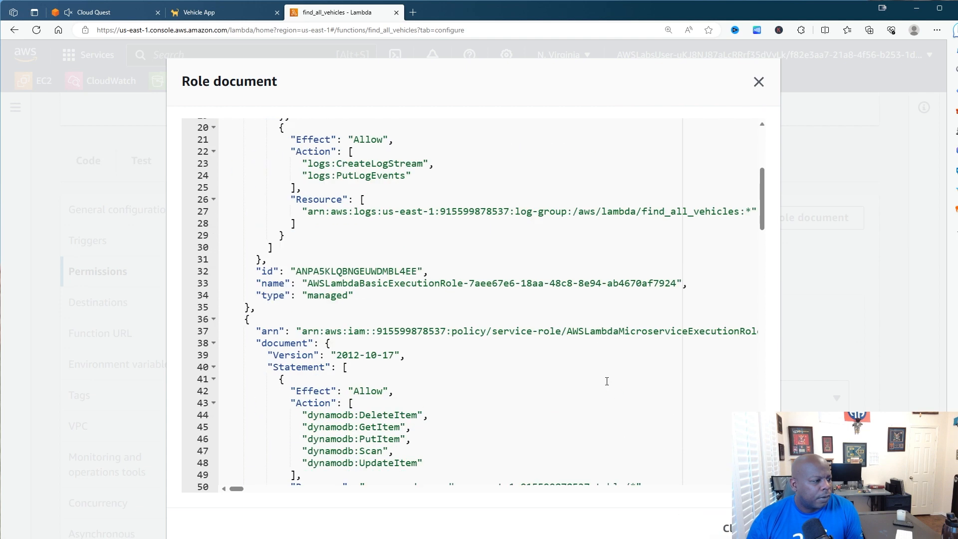
pyautogui.scroll(-1, 580, 372)
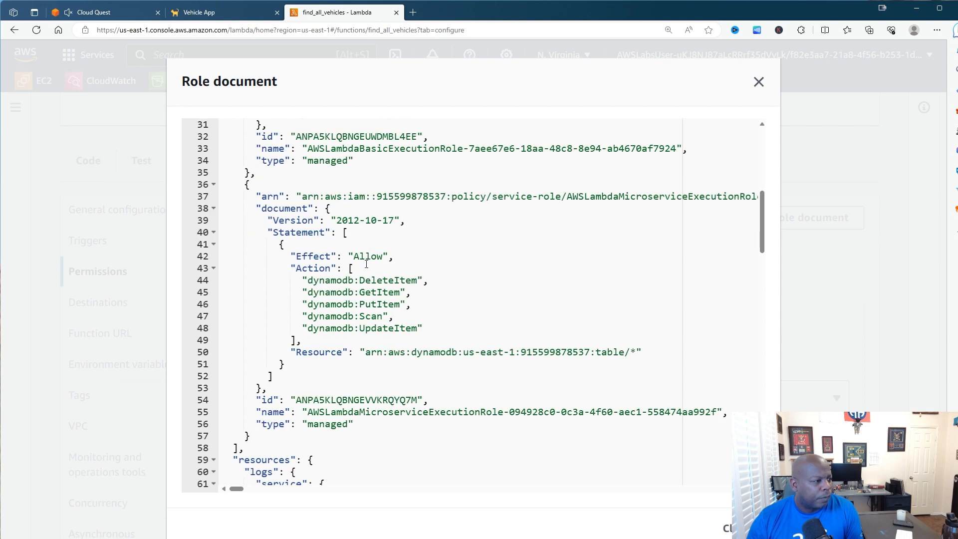
pyautogui.scroll(-4, 375, 304)
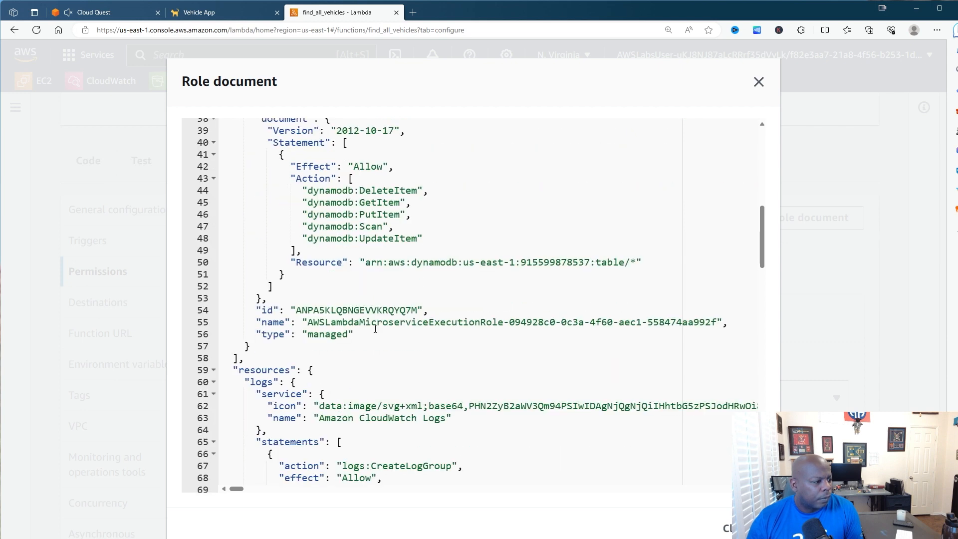
pyautogui.scroll(-7, 377, 333)
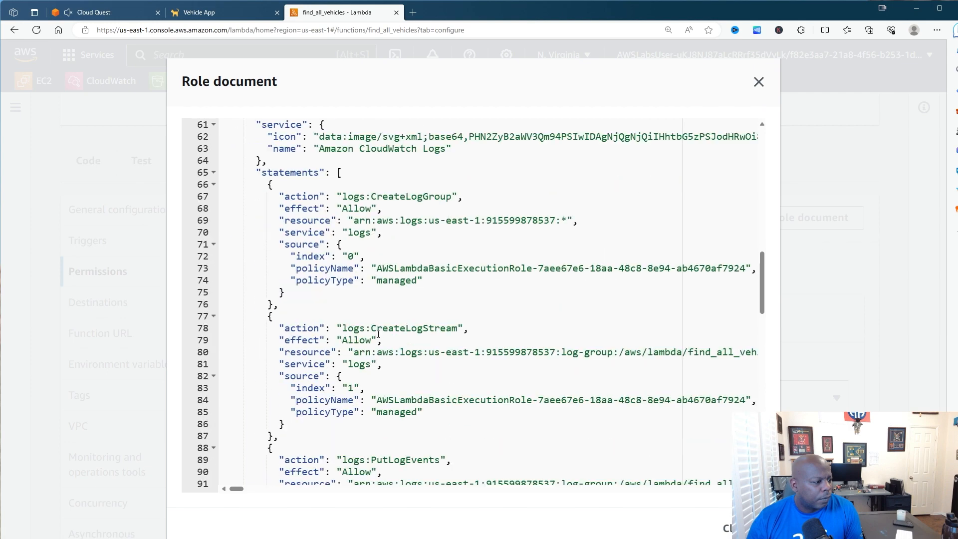
pyautogui.scroll(-4, 379, 334)
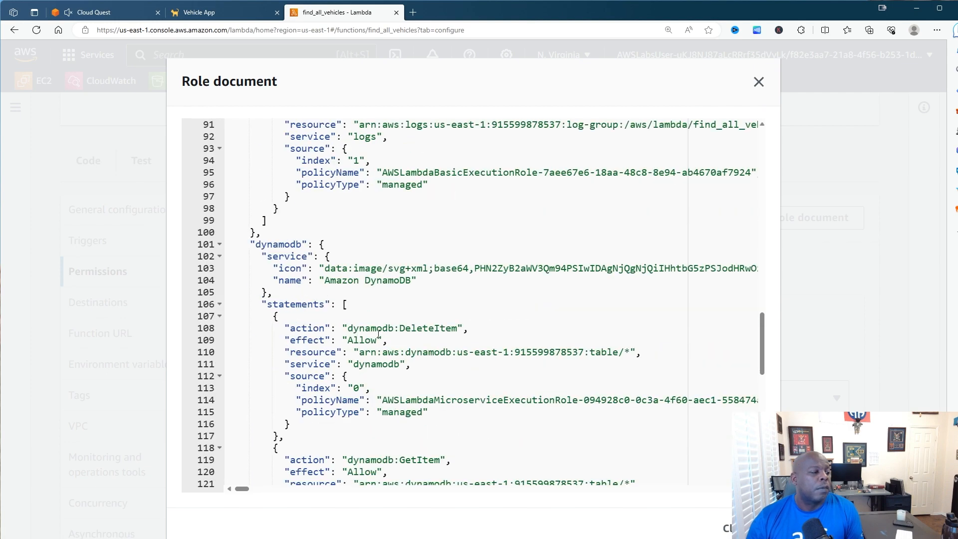
pyautogui.scroll(-2, 378, 334)
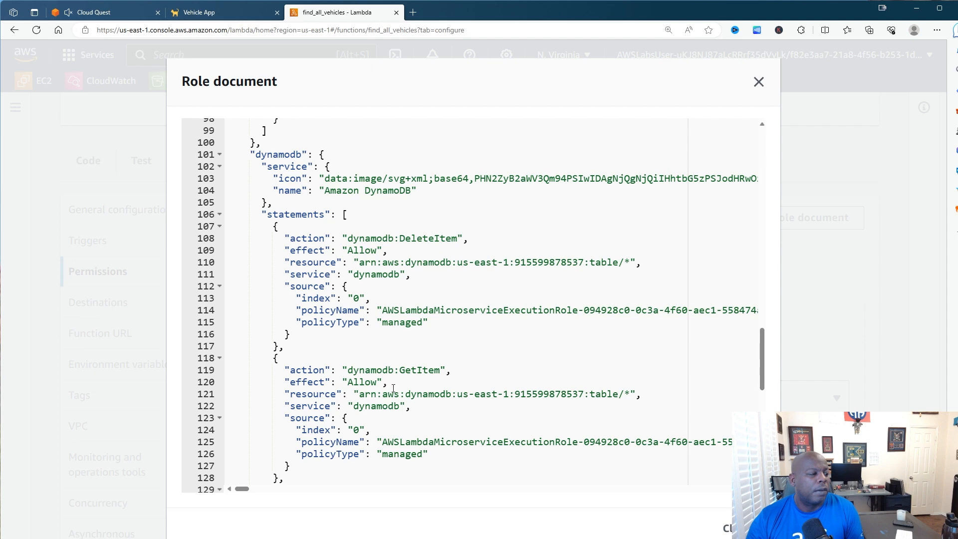
pyautogui.scroll(-1, 426, 406)
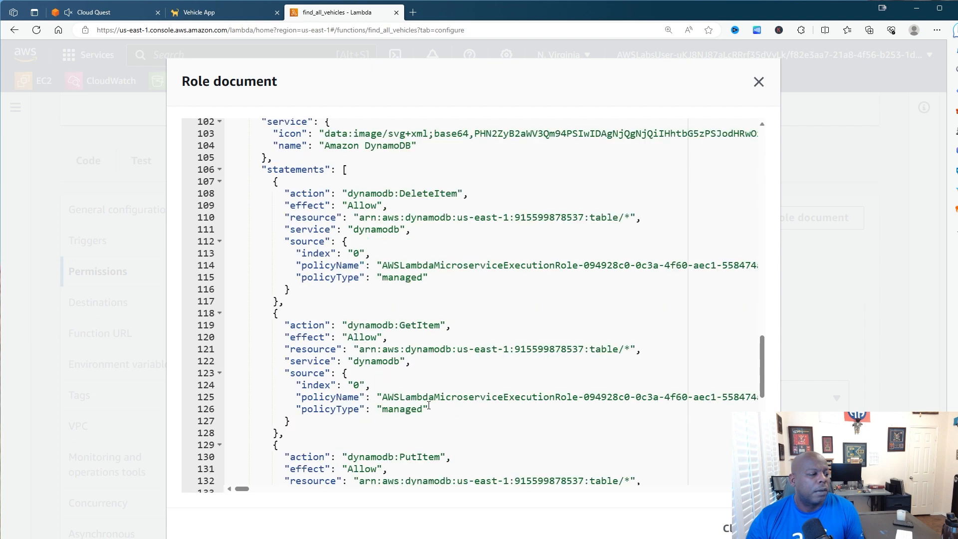
pyautogui.scroll(-6, 429, 406)
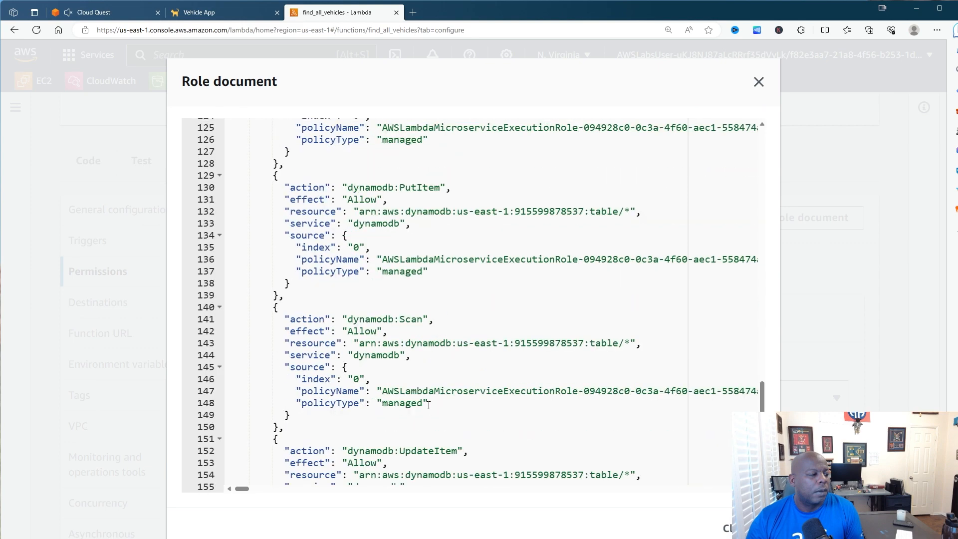
pyautogui.scroll(-6, 429, 405)
pyautogui.scroll(7, 429, 405)
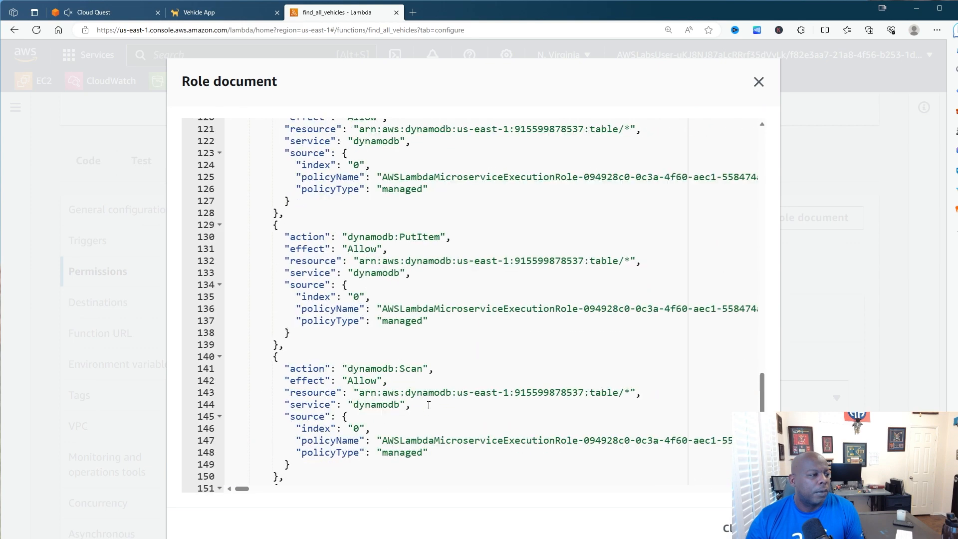
pyautogui.scroll(4, 428, 405)
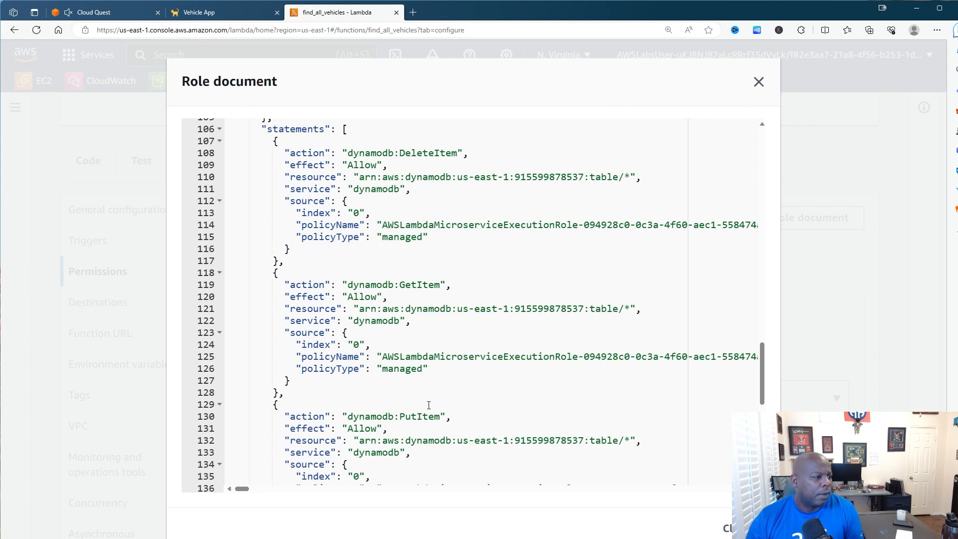
pyautogui.scroll(-1, 429, 405)
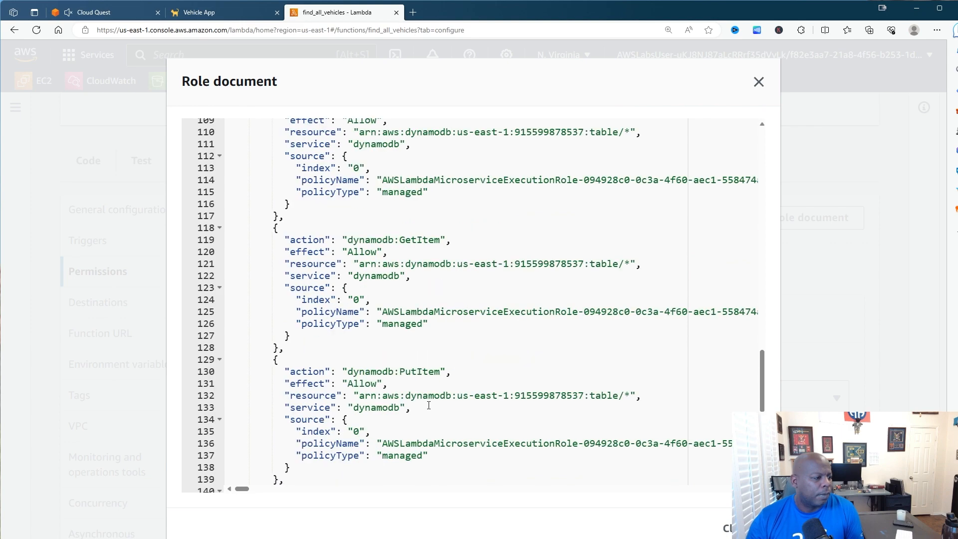
pyautogui.scroll(-2, 429, 405)
pyautogui.scroll(-1, 429, 405)
pyautogui.scroll(5, 429, 405)
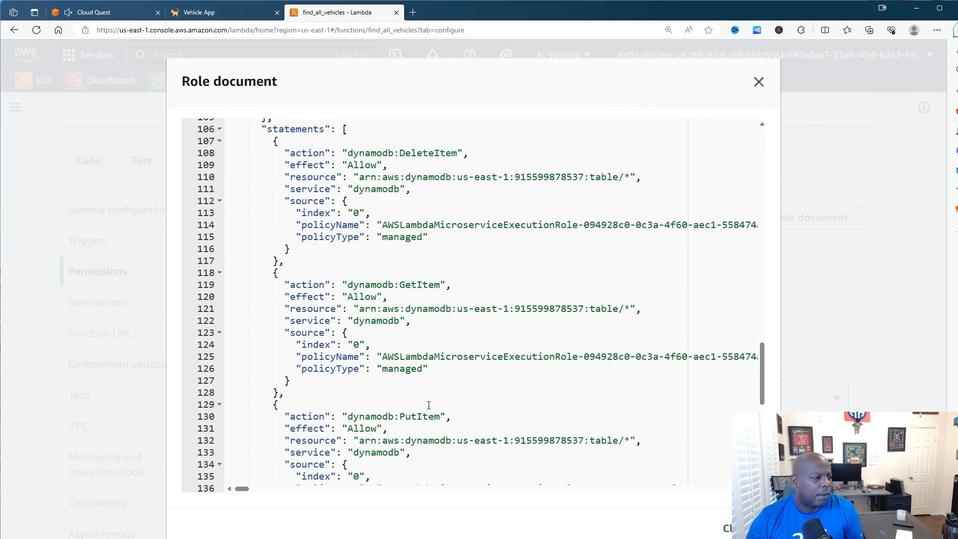
pyautogui.click(758, 82)
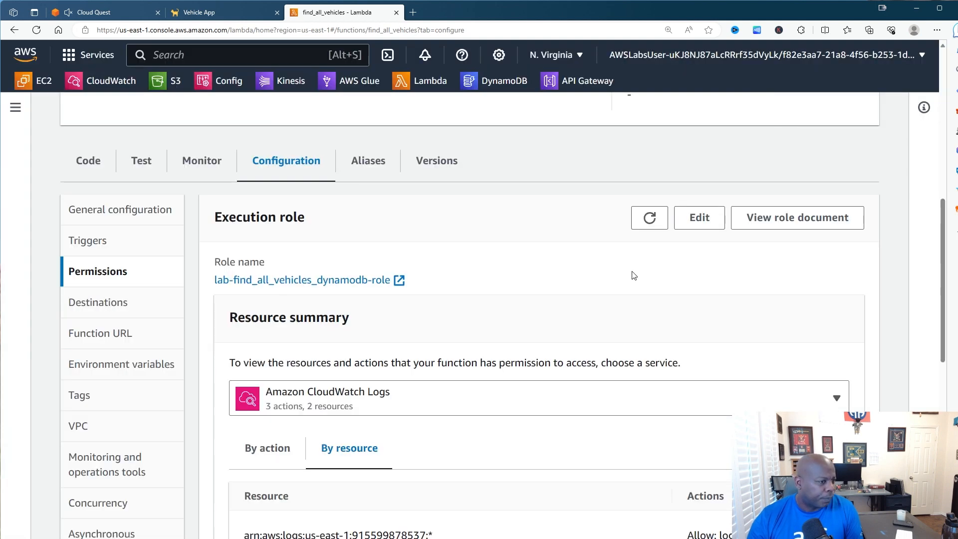
# Open the execution role settings of find_all_vehicles for editing and list the existing roles
pyautogui.click(698, 218)
pyautogui.scroll(-6, 485, 278)
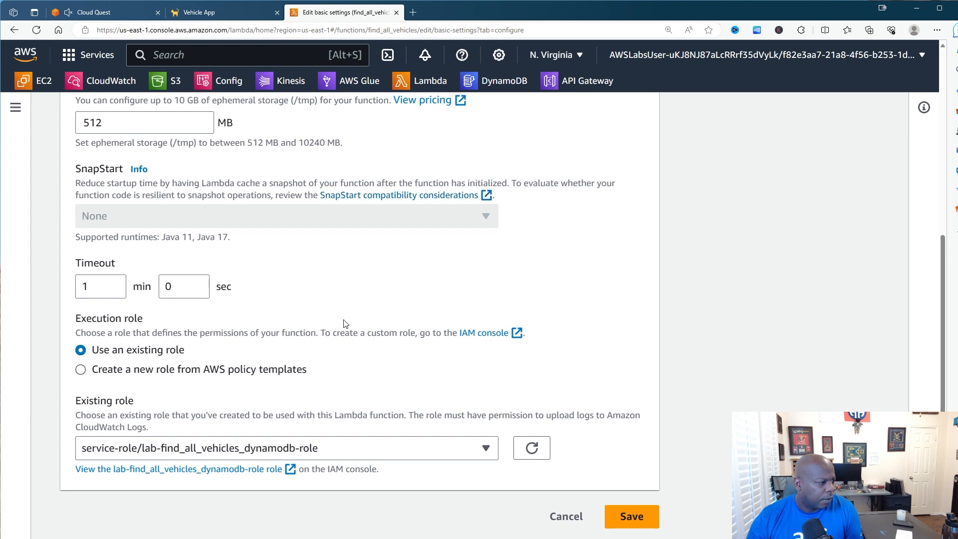
pyautogui.click(390, 451)
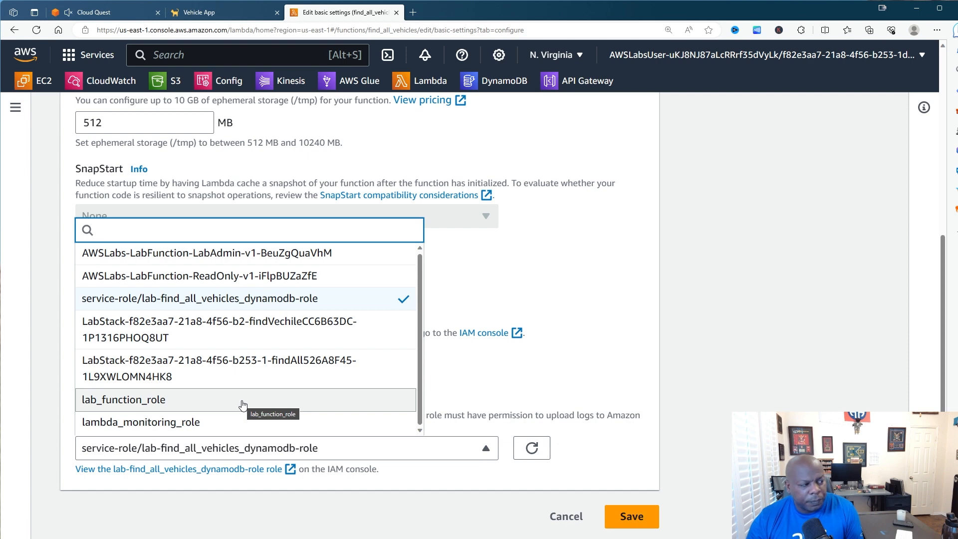
# Reread the find_vehicle permissions hint in Cloud Quest and review the API response in the Vehicle App
pyautogui.click(94, 12)
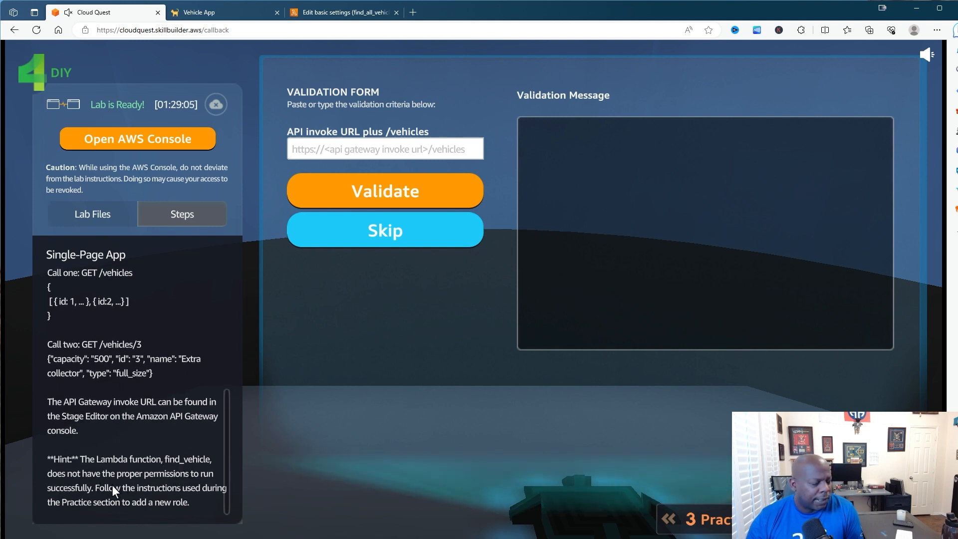
pyautogui.click(214, 12)
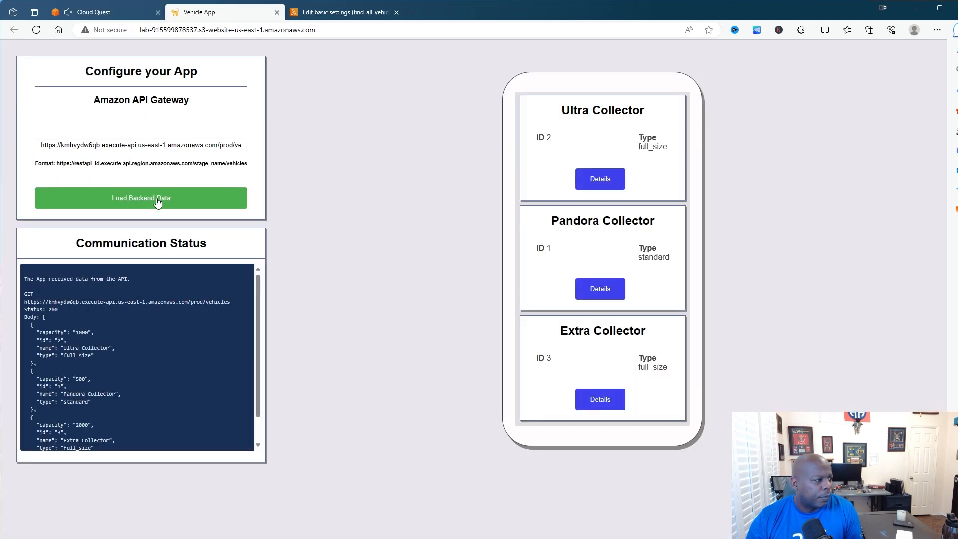
pyautogui.scroll(-1, 150, 297)
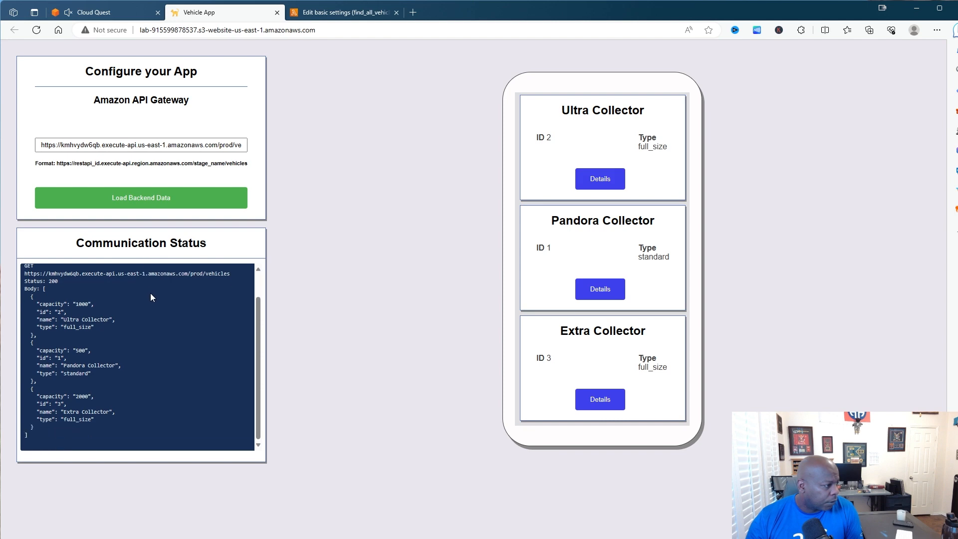
# Return to the Lambda console and try to save lab_function_role as the existing role of find_all_vehicles
pyautogui.click(332, 11)
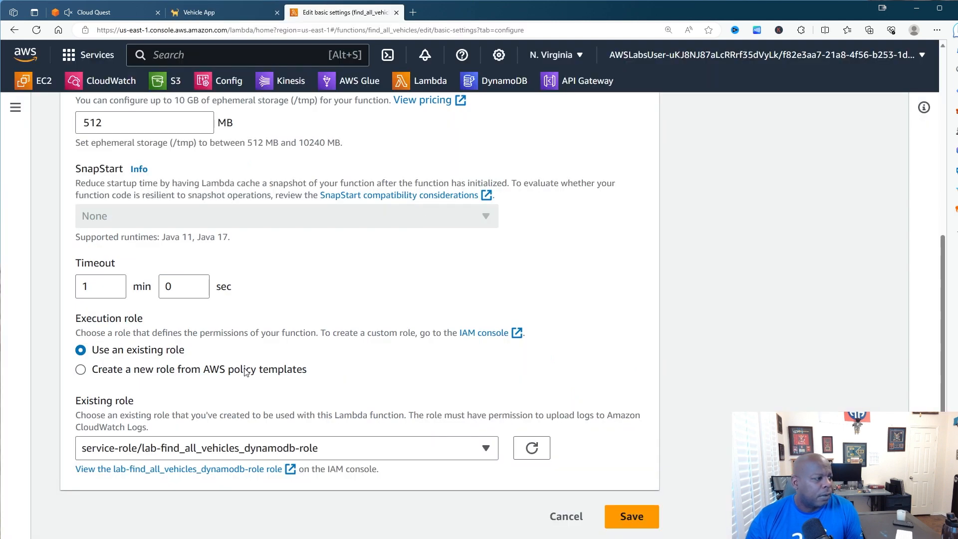
pyautogui.click(278, 453)
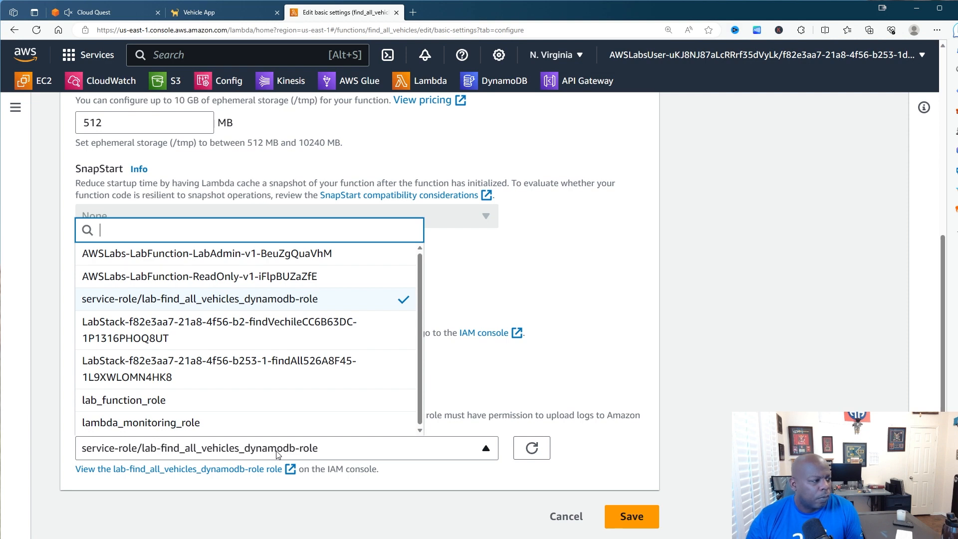
pyautogui.click(197, 401)
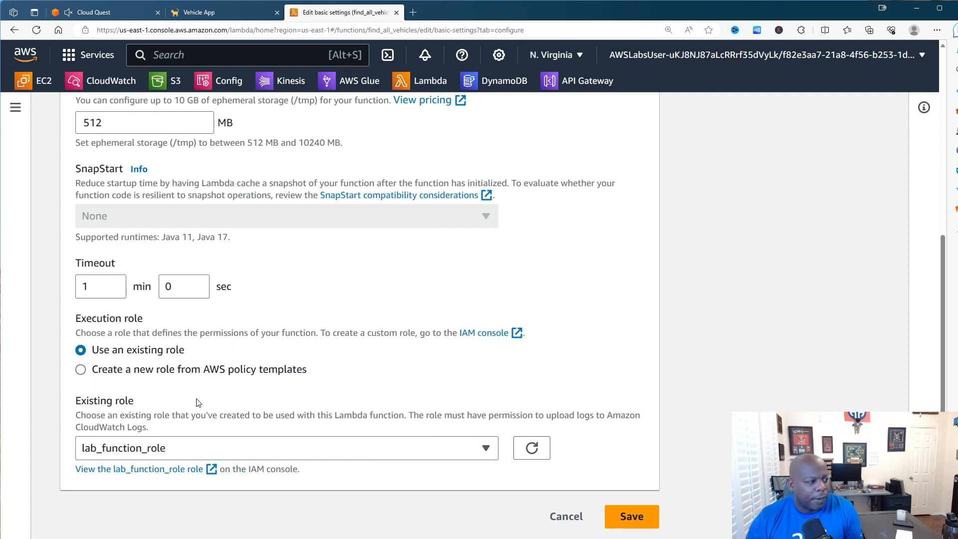
pyautogui.click(620, 517)
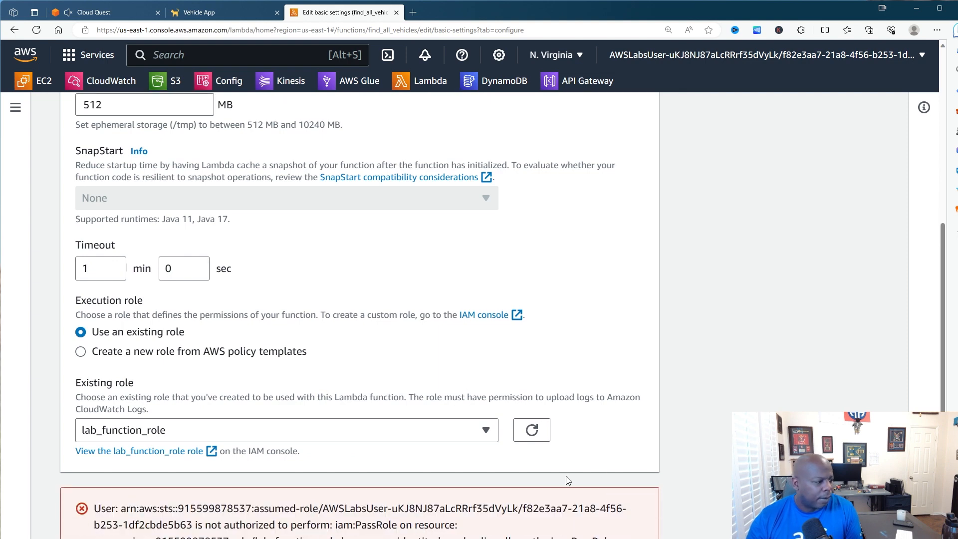
pyautogui.scroll(-2, 566, 477)
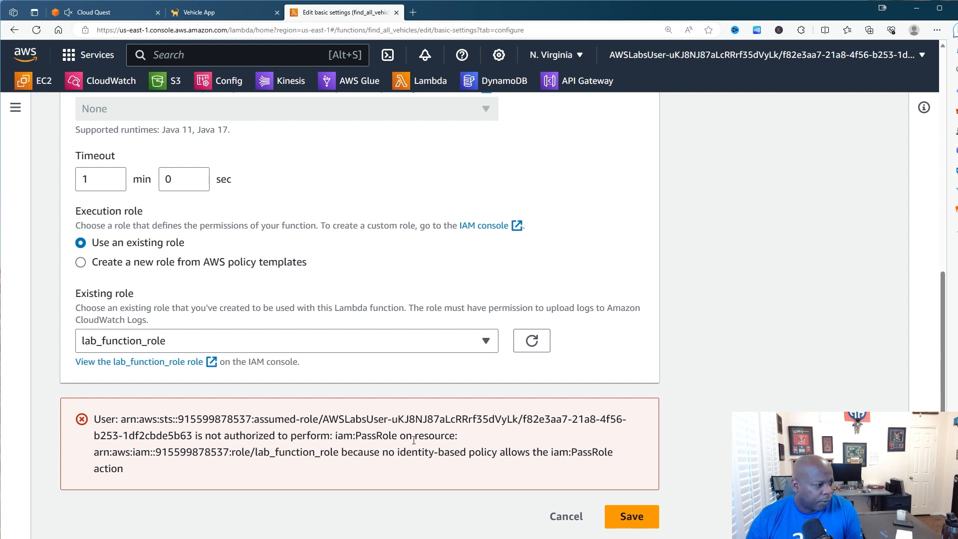
# Try to save AWSLabs-LabFunction-ReadOnly-v1-iFlpBUZaZfE as the function's execution role
pyautogui.click(273, 346)
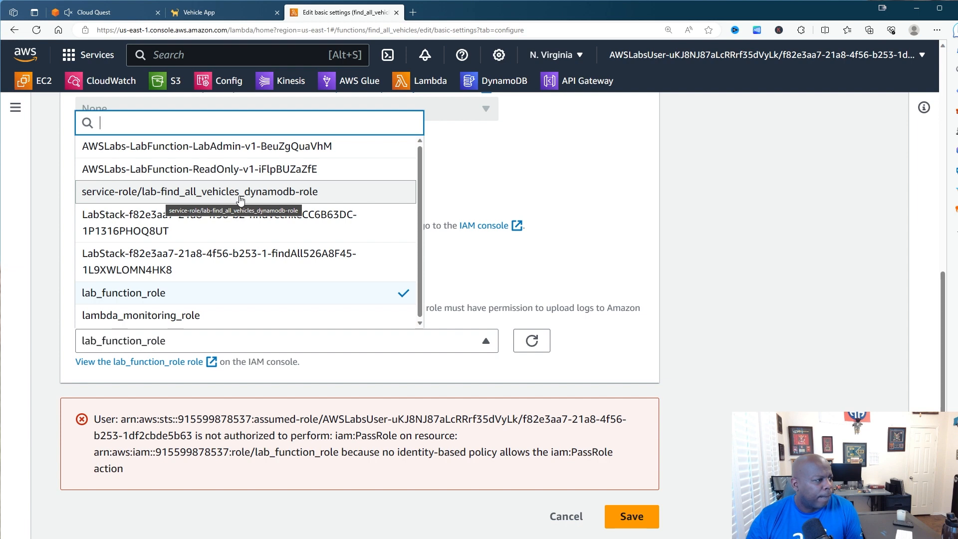
pyautogui.click(240, 170)
pyautogui.click(639, 520)
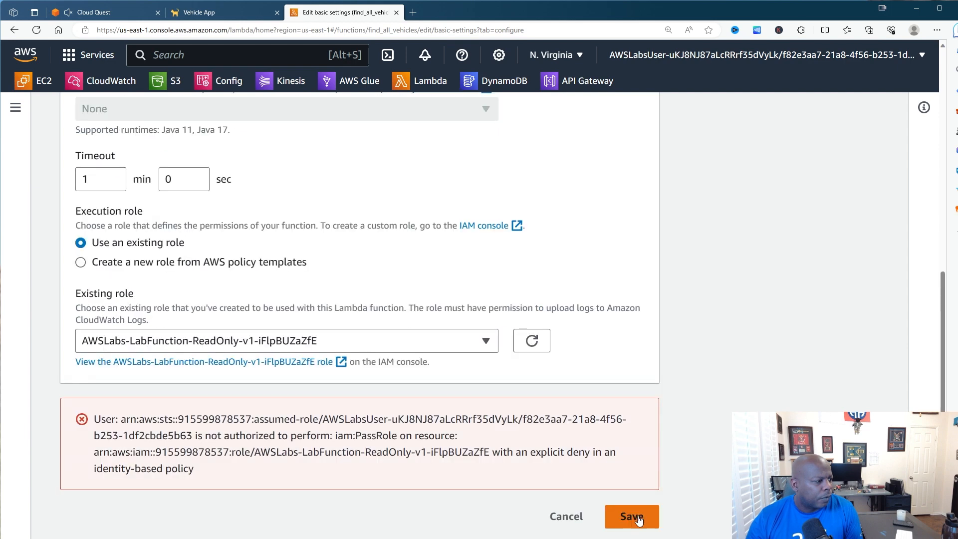
# Set the existing role to service-role/lab-find_all_vehicles_dynamodb-role and save the function's basic settings
pyautogui.click(381, 344)
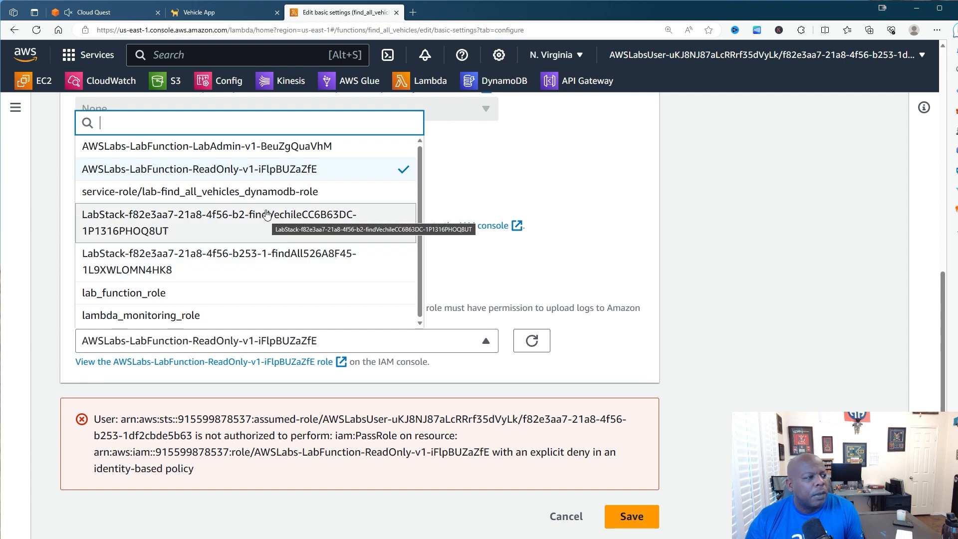
pyautogui.click(267, 192)
pyautogui.click(626, 520)
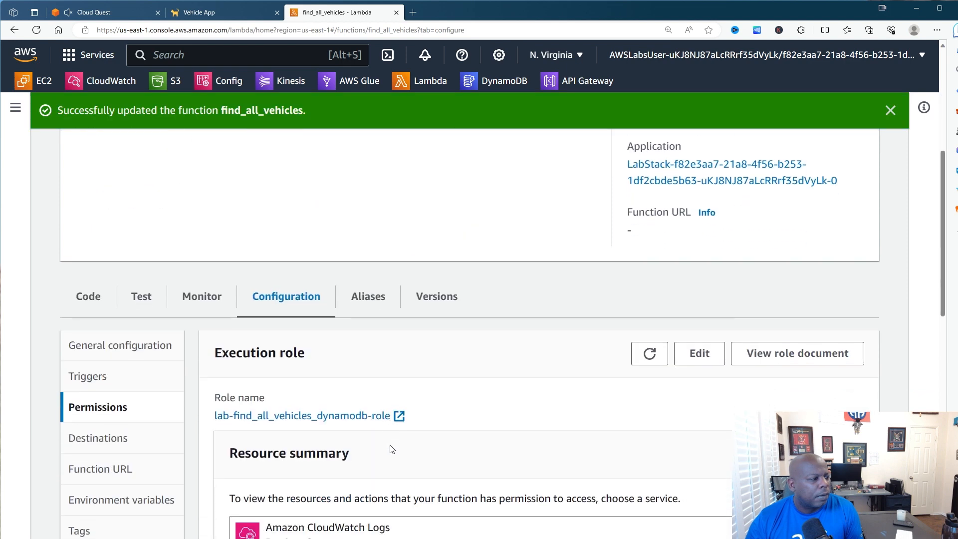
# Start adding a resource-based policy statement to find_all_vehicles, granting permissions through the Function URL option
pyautogui.scroll(-3, 392, 449)
pyautogui.scroll(-3, 392, 449)
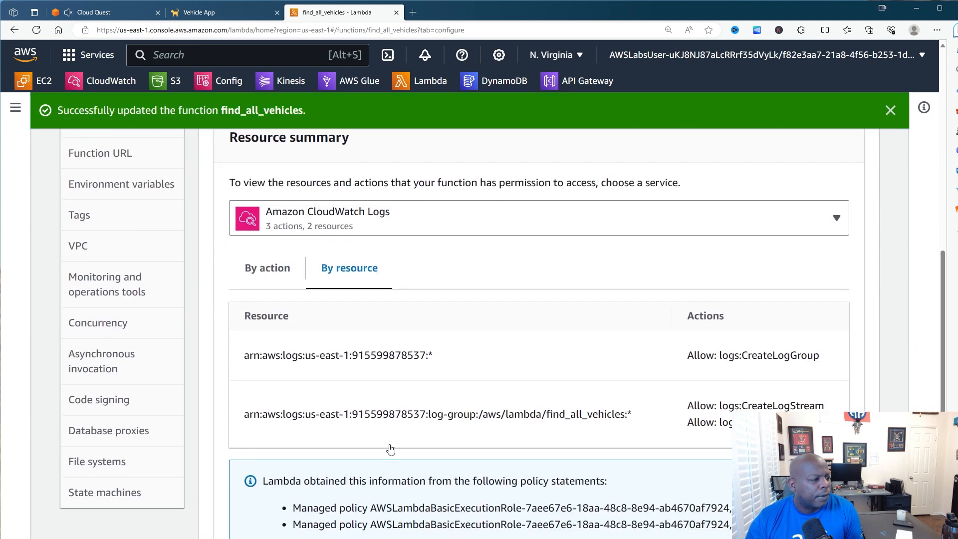
pyautogui.scroll(-5, 390, 448)
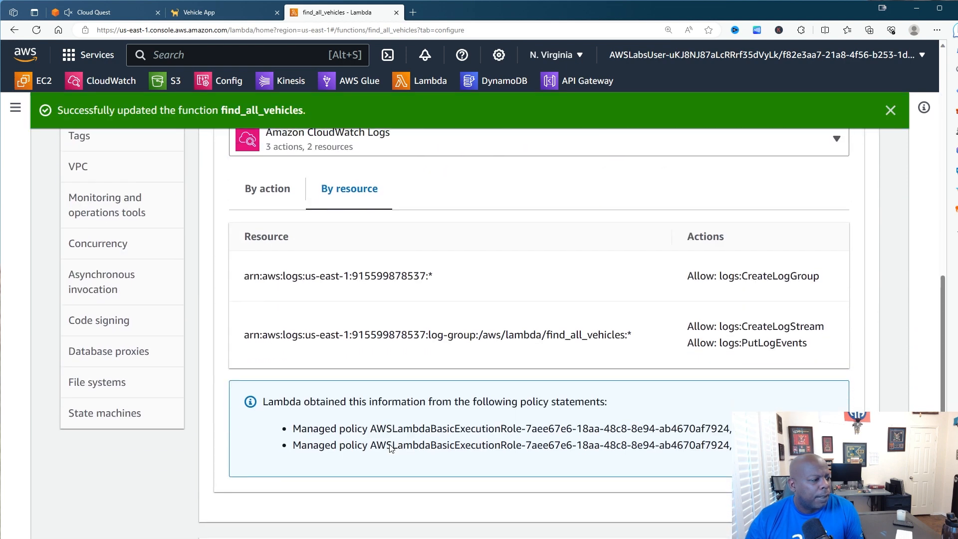
pyautogui.scroll(-2, 391, 444)
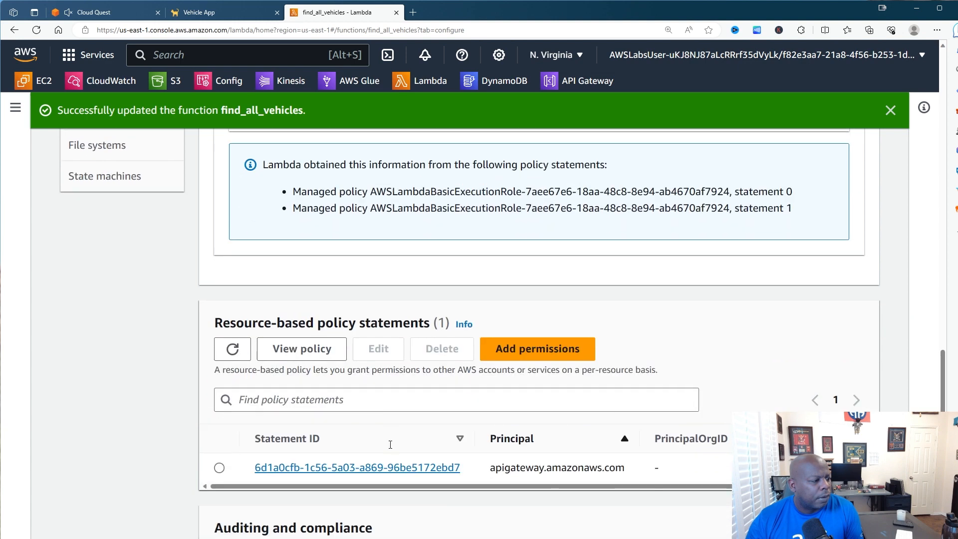
pyautogui.scroll(-2, 399, 429)
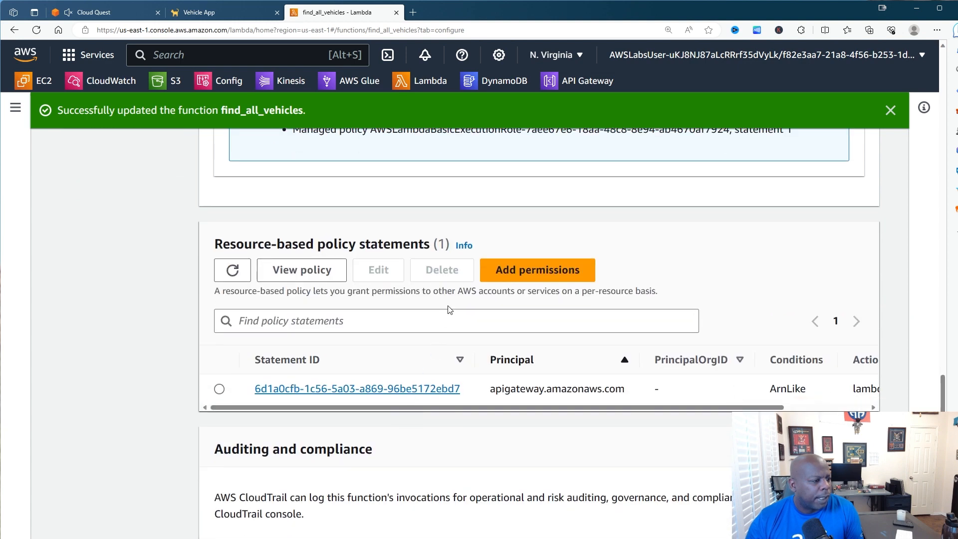
pyautogui.click(535, 276)
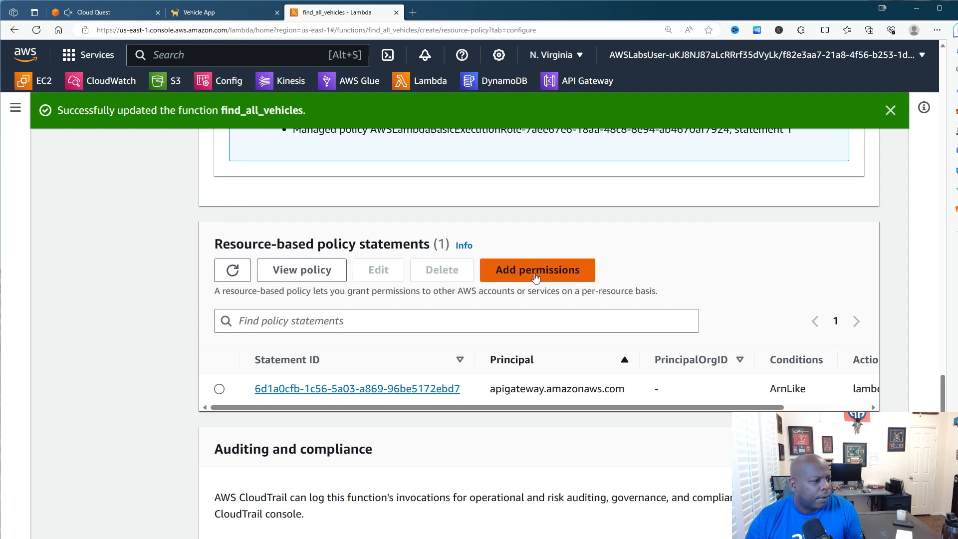
pyautogui.scroll(-2, 384, 315)
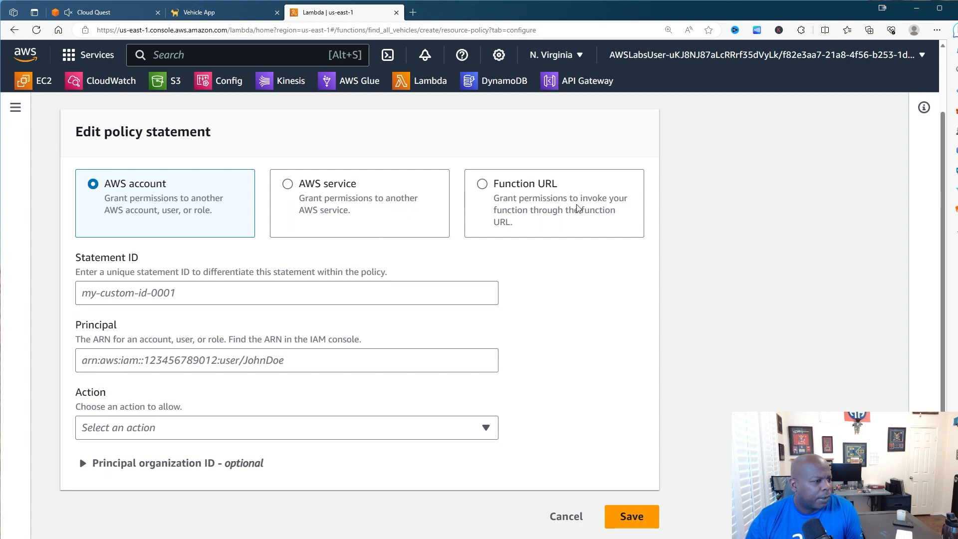
pyautogui.click(549, 219)
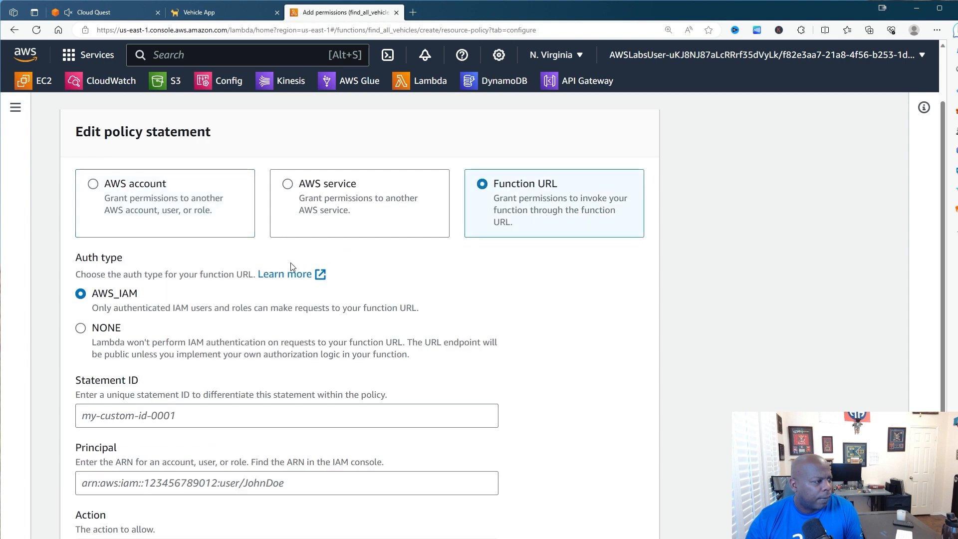
# Set the statement's principal to "*" in quotation marks and try to save it without a statement ID
pyautogui.scroll(-2, 264, 287)
pyautogui.click(188, 332)
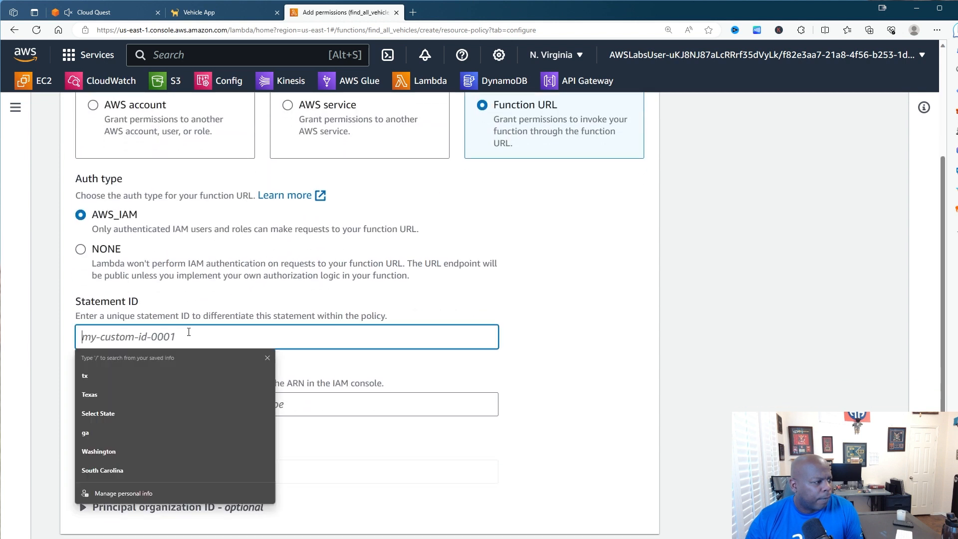
pyautogui.click(397, 296)
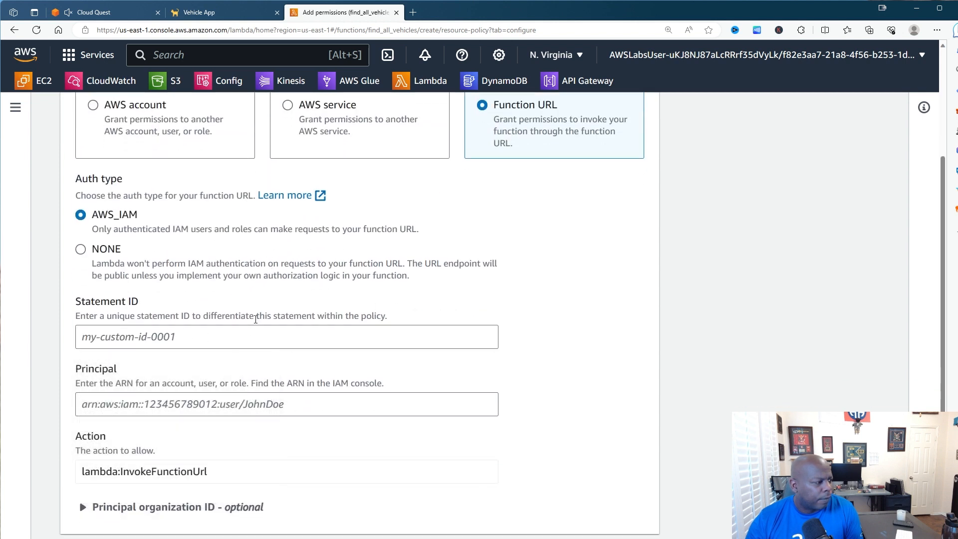
pyautogui.click(236, 339)
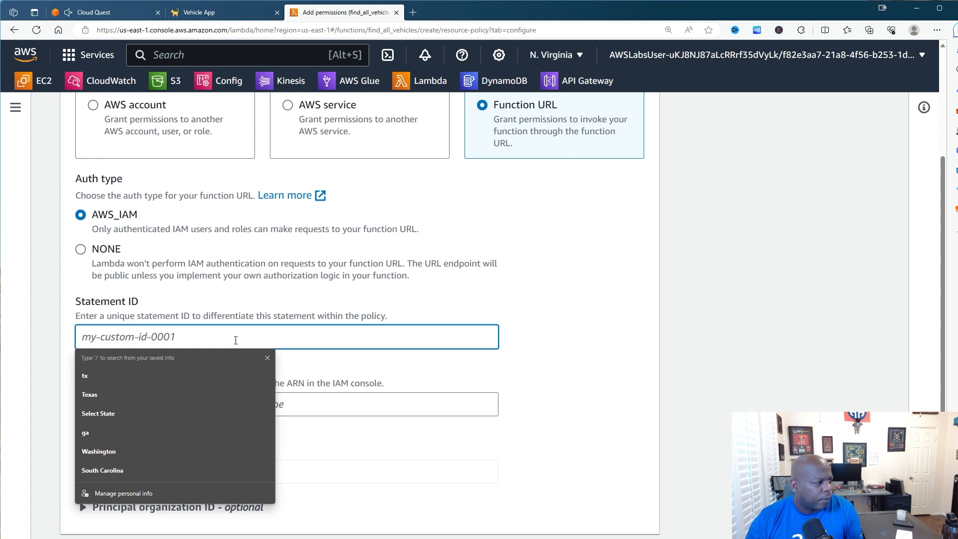
pyautogui.click(512, 301)
pyautogui.scroll(-1, 512, 301)
pyautogui.click(298, 355)
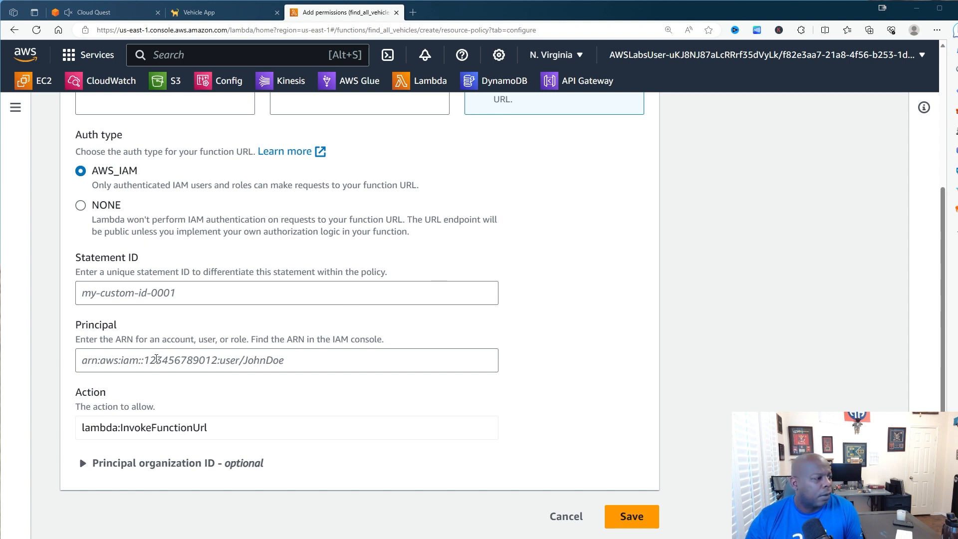
pyautogui.click(156, 358)
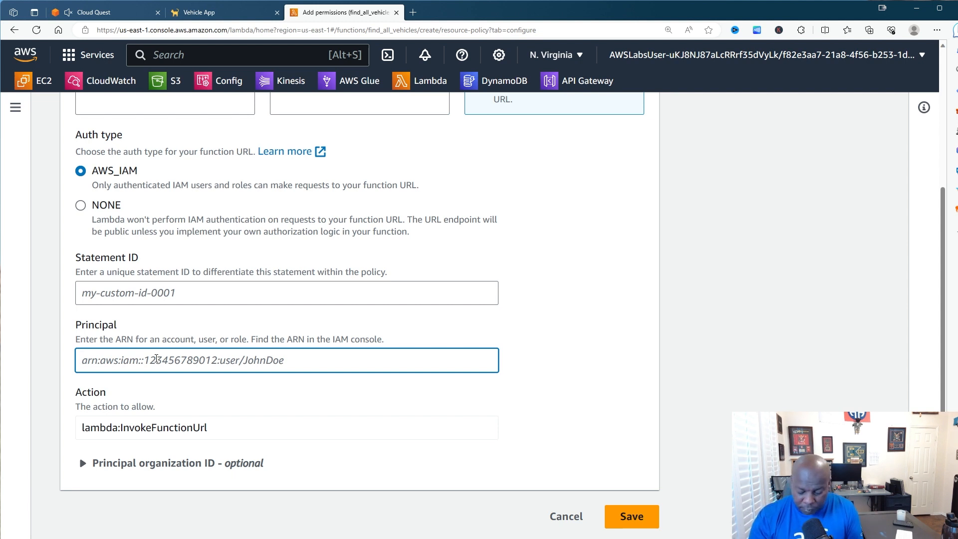
pyautogui.write('"')
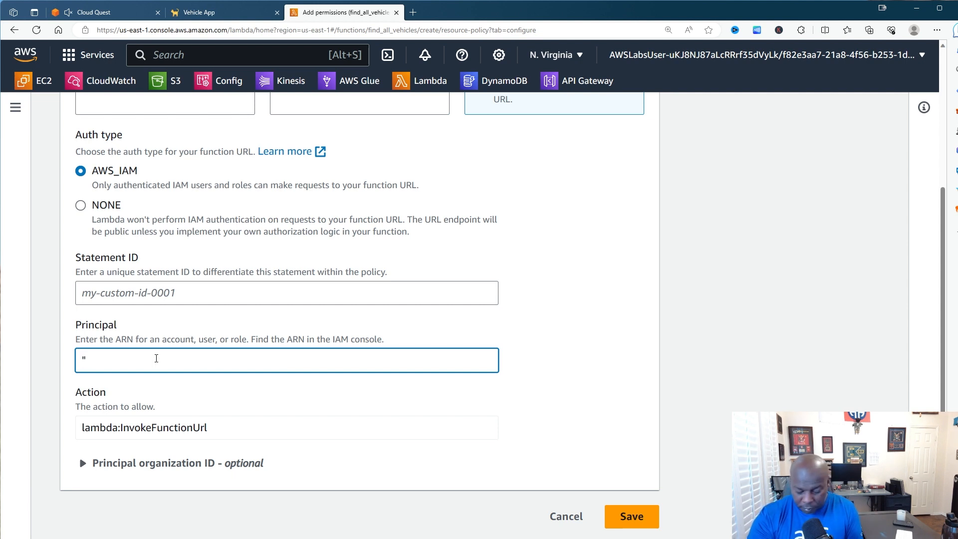
pyautogui.write('*')
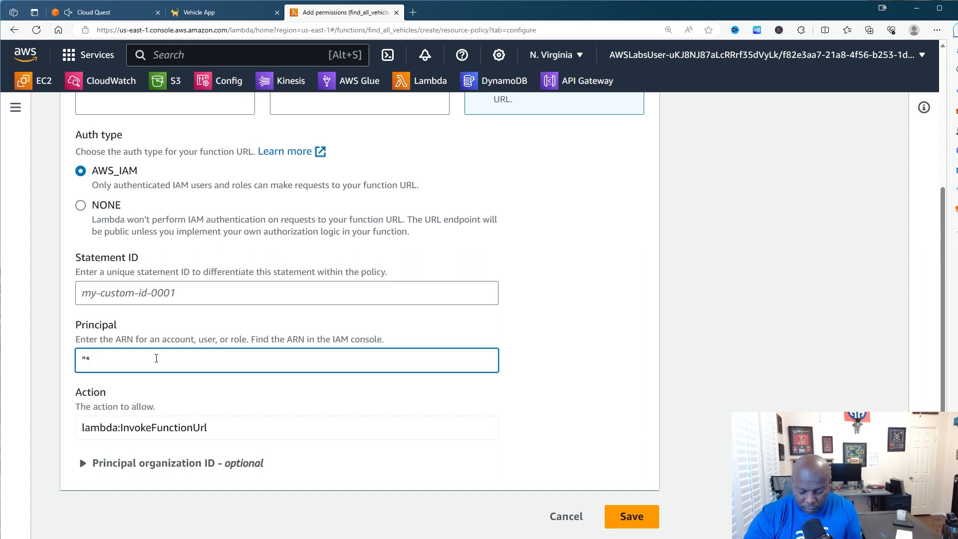
pyautogui.write('"')
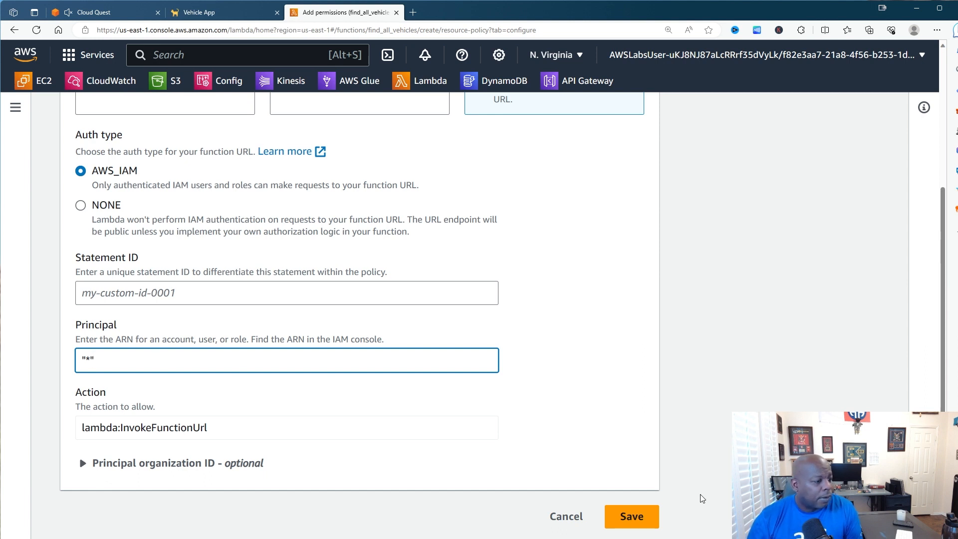
pyautogui.click(650, 519)
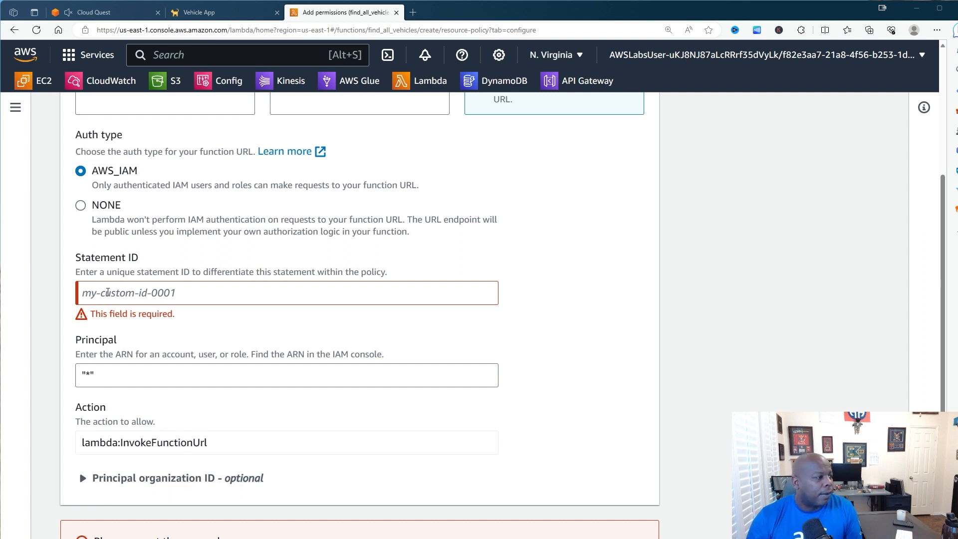
# Enter S3GetObjectAllow as the statement ID and try to save the policy statement again
pyautogui.click(118, 292)
pyautogui.write('S3GetObjectAllow')
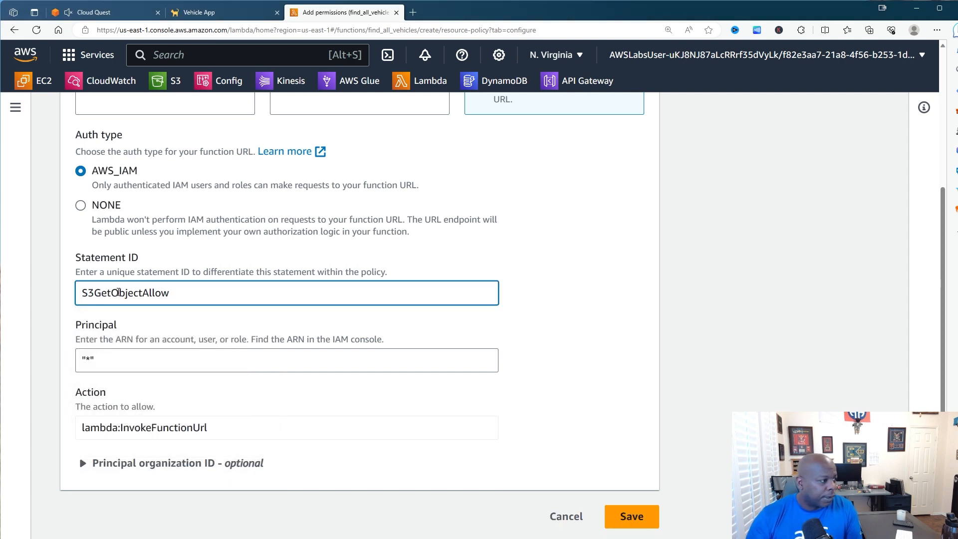
pyautogui.click(622, 511)
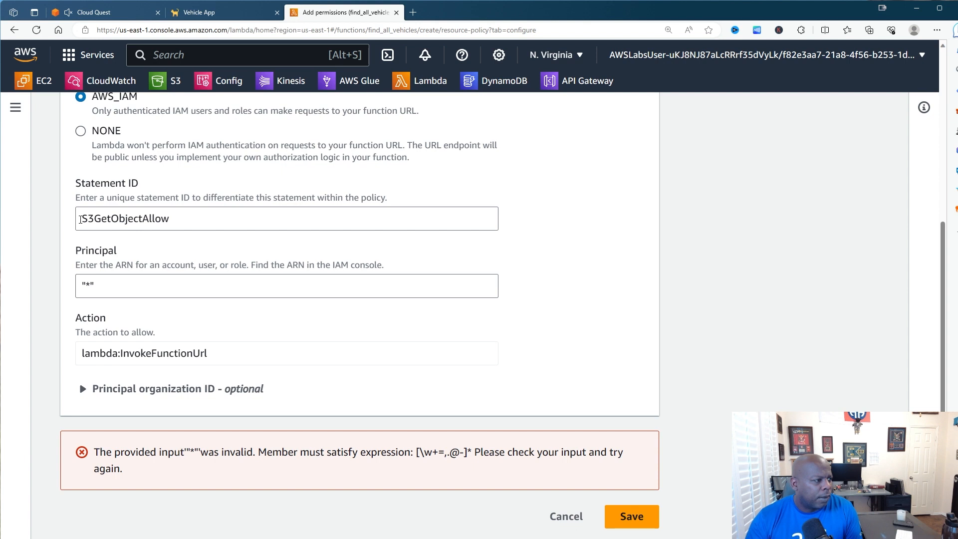
# Try to save the policy statement with the ID StaticWebPolicy, and return to the find_all_vehicles function page without it
pyautogui.click(80, 220)
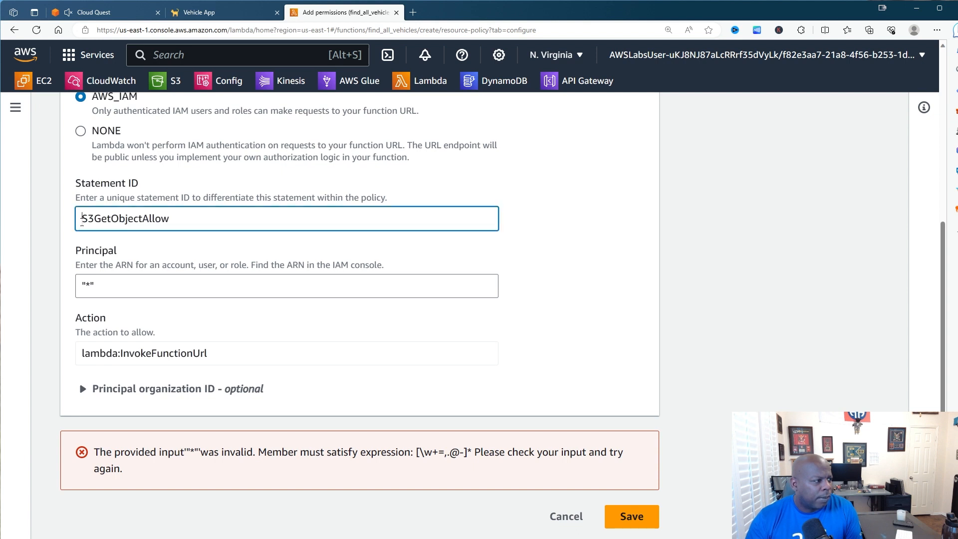
pyautogui.write('"')
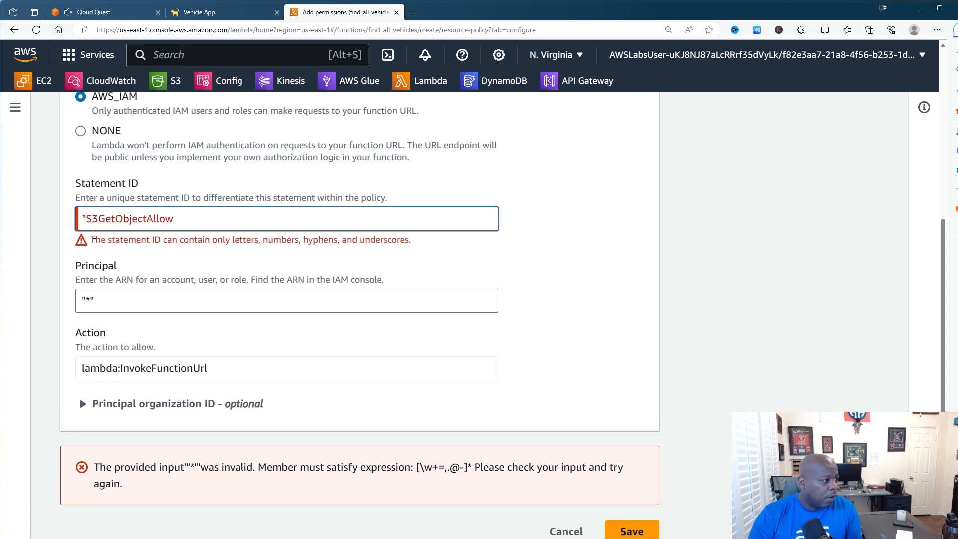
pyautogui.press('BackSpace')
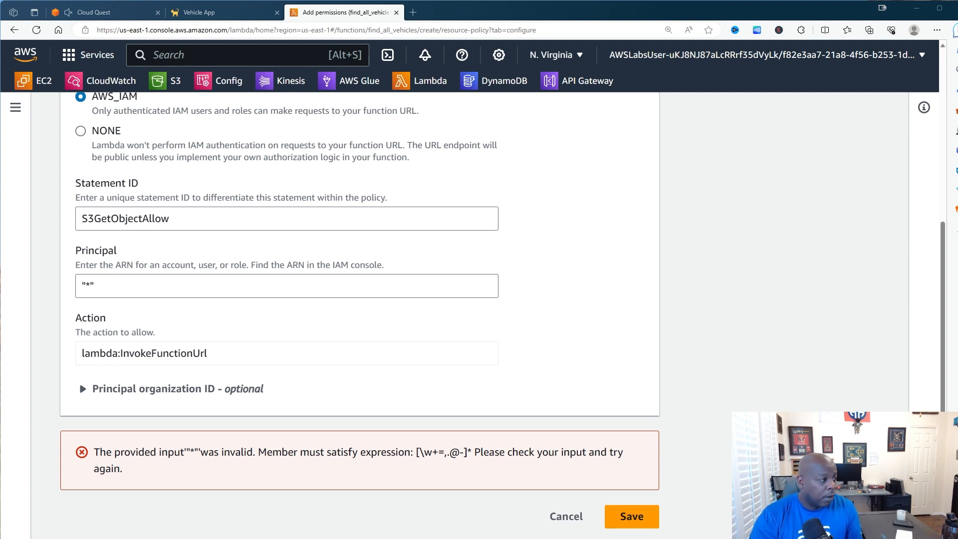
pyautogui.doubleClick(184, 222)
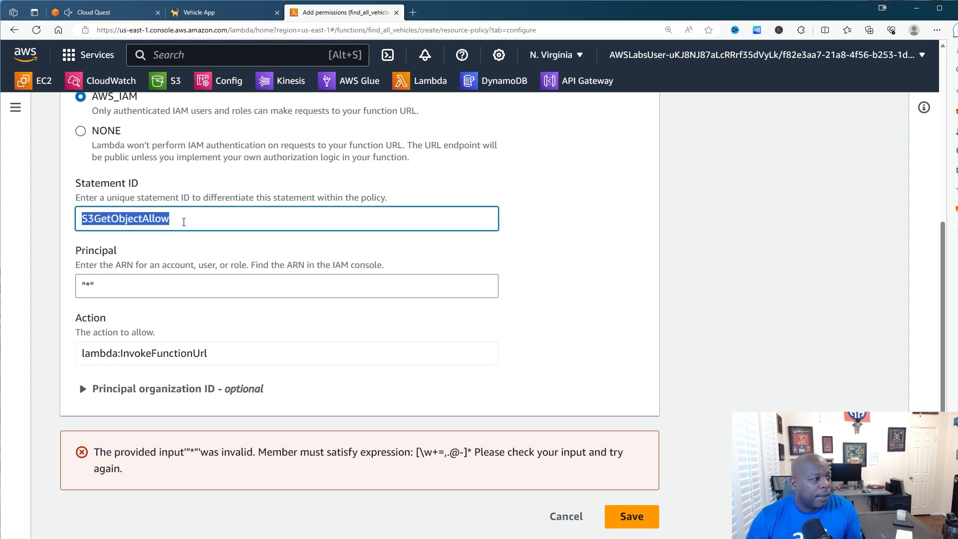
pyautogui.write('StaticWebPolicy')
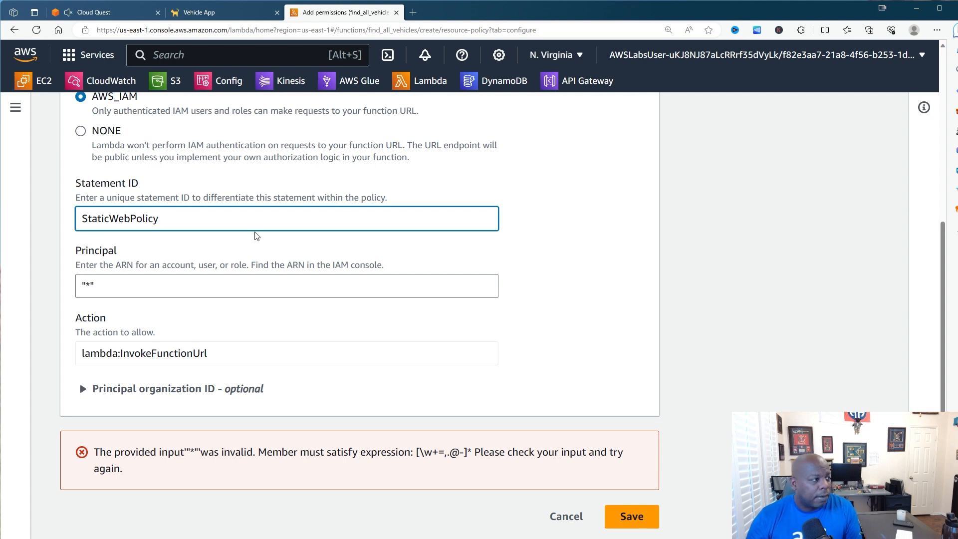
pyautogui.click(635, 516)
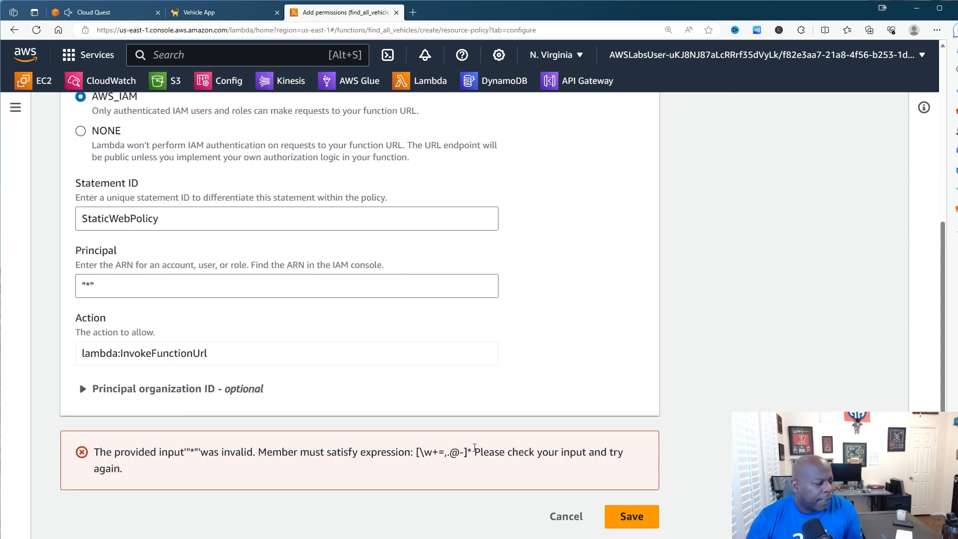
pyautogui.scroll(5, 456, 340)
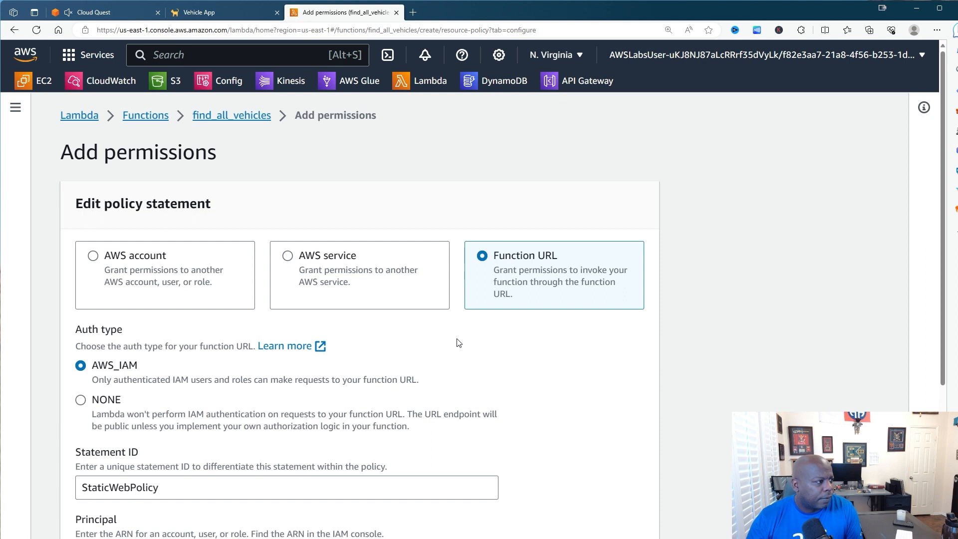
pyautogui.click(216, 123)
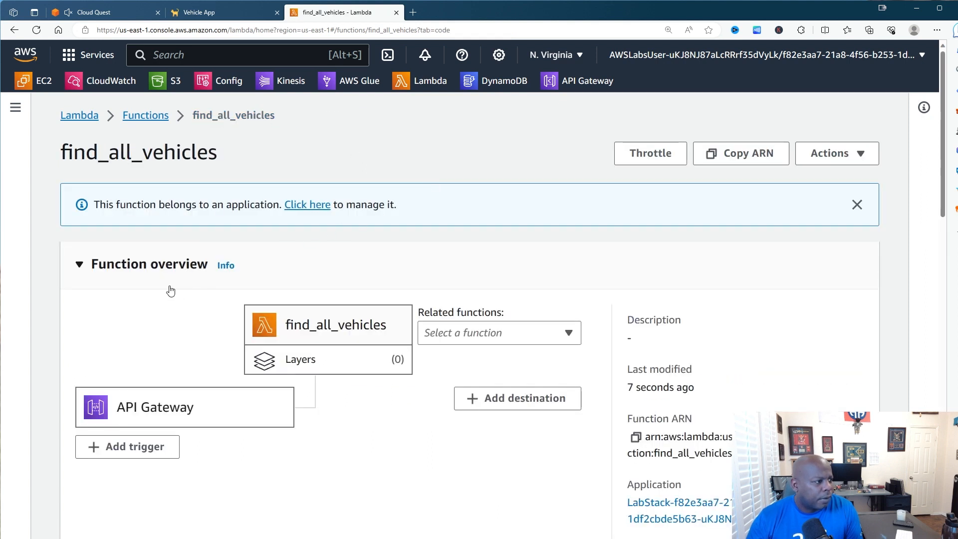
# Examine the find_all_vehicles permissions, including the execution role's Amazon DynamoDB resources and actions and the resource-based policy statements
pyautogui.scroll(-9, 170, 290)
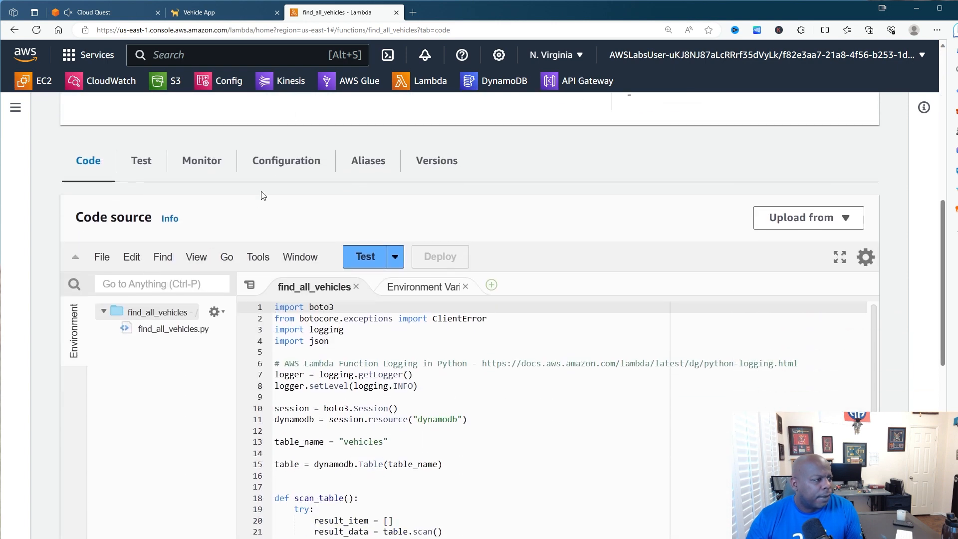
pyautogui.click(288, 161)
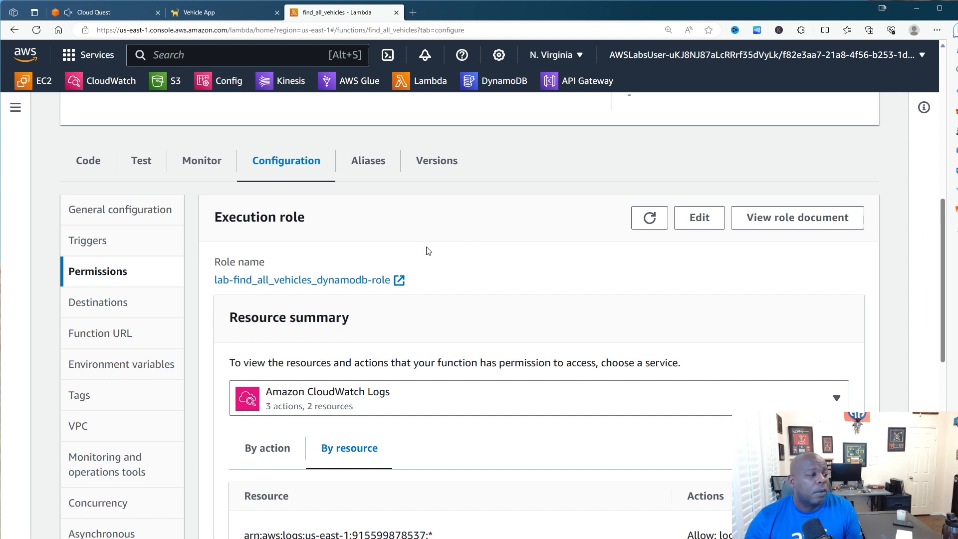
pyautogui.scroll(-5, 428, 251)
pyautogui.scroll(2, 428, 250)
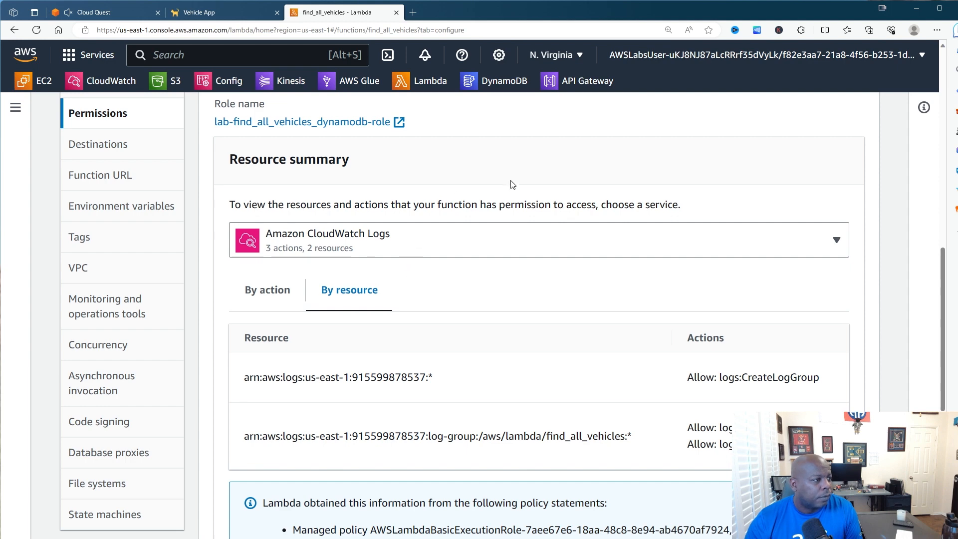
pyautogui.click(415, 239)
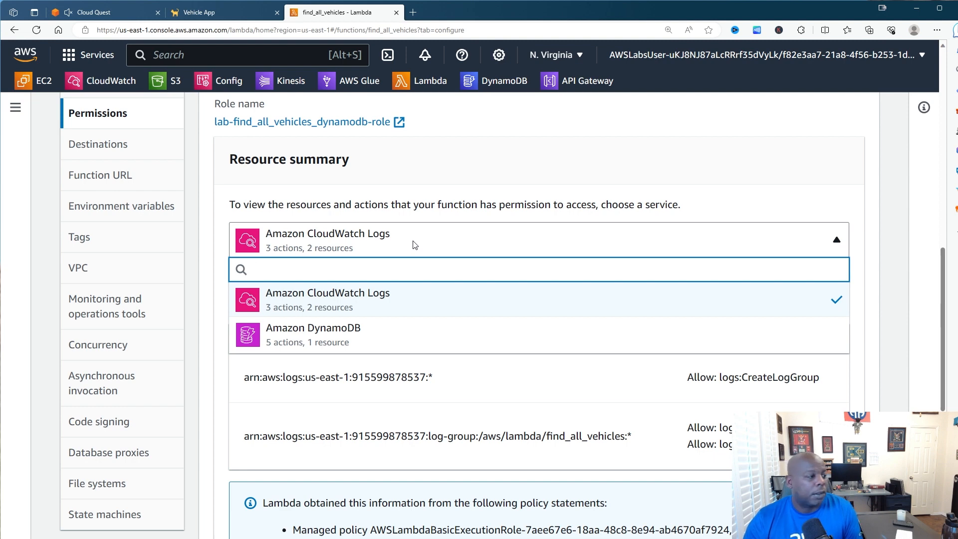
pyautogui.scroll(3, 378, 201)
pyautogui.scroll(6, 376, 200)
pyautogui.scroll(-6, 377, 200)
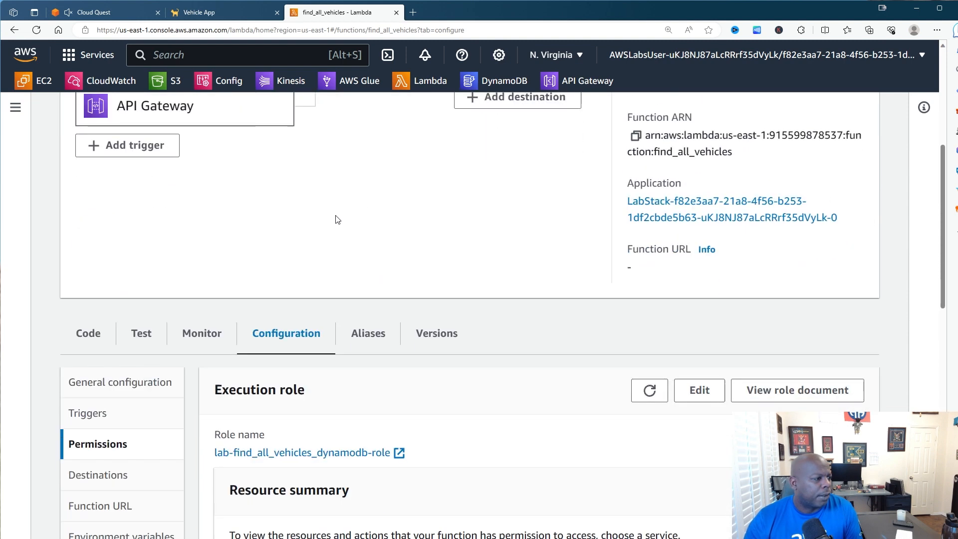
pyautogui.scroll(-2, 490, 175)
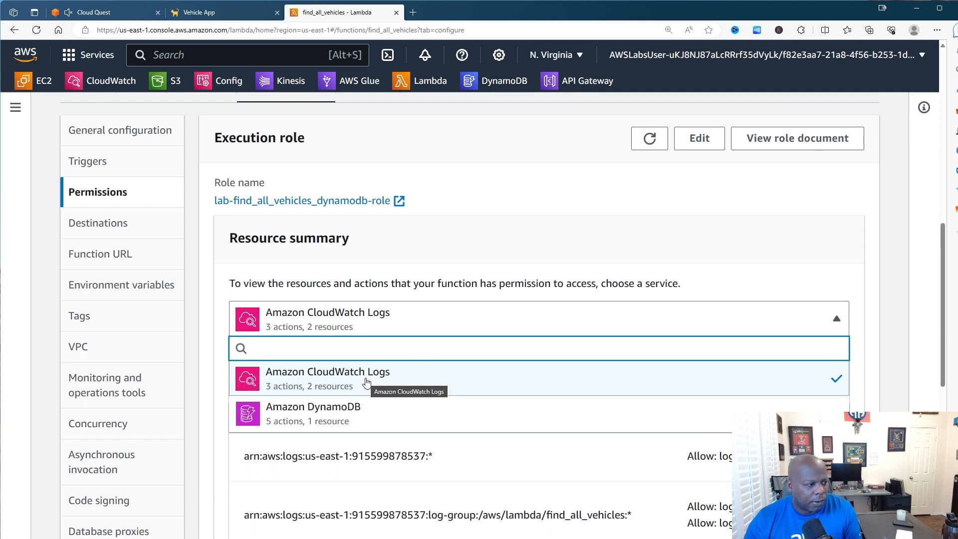
pyautogui.click(363, 415)
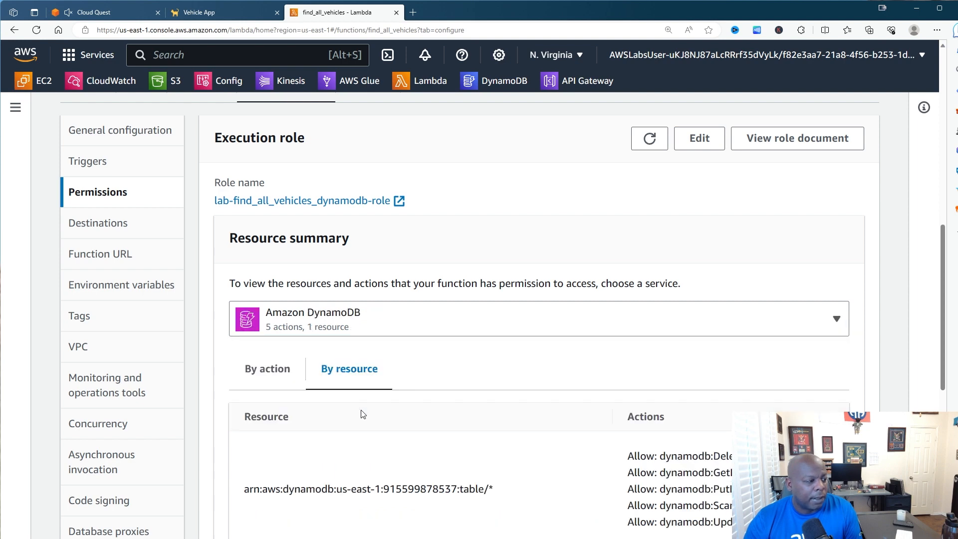
pyautogui.scroll(-6, 497, 386)
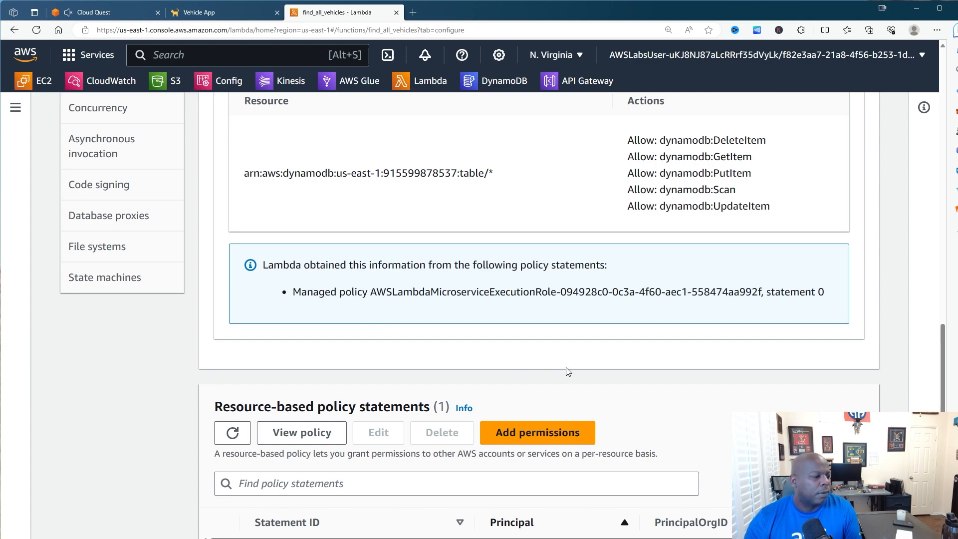
pyautogui.scroll(-3, 568, 371)
pyautogui.scroll(12, 568, 372)
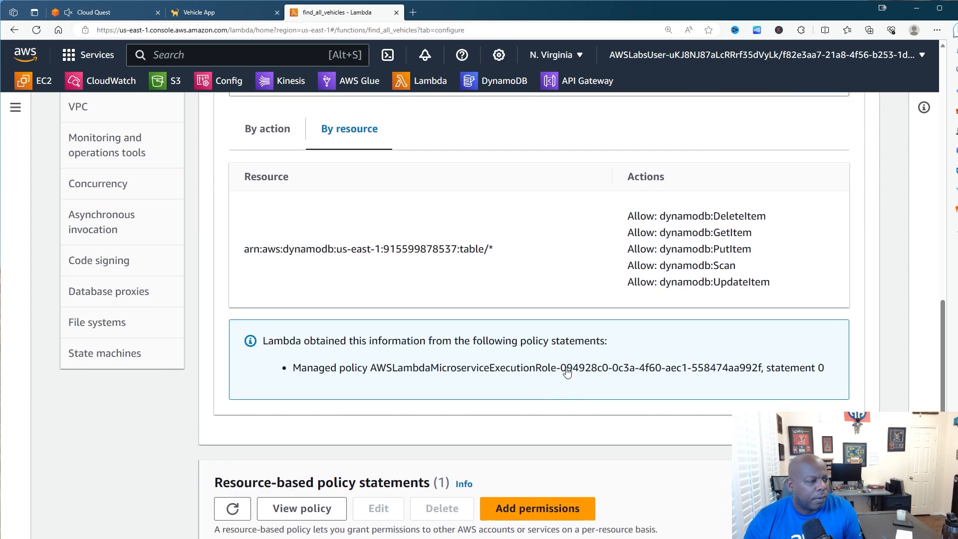
# Try to change the find_all_vehicles execution role to the existing lambda_monitoring_role and save the basic settings
pyautogui.scroll(-3, 567, 374)
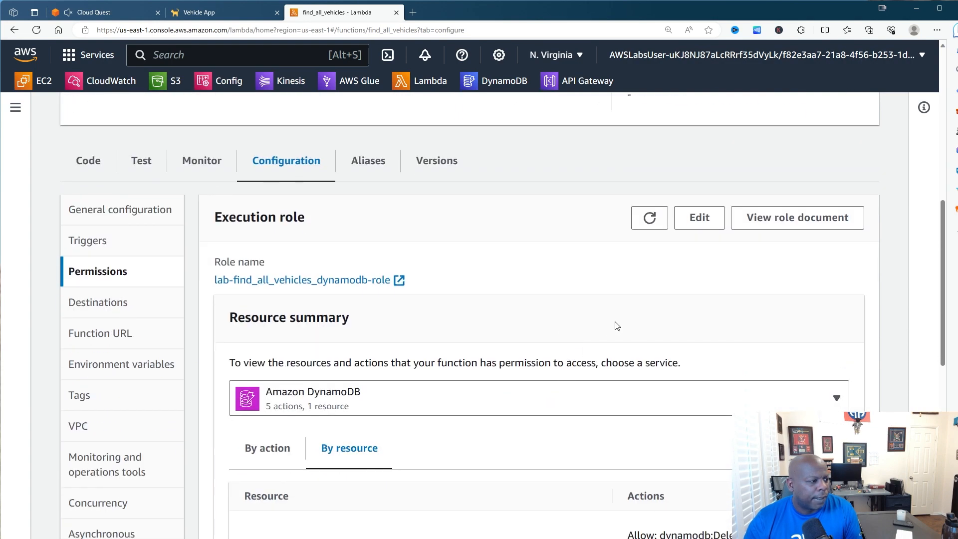
pyautogui.click(694, 230)
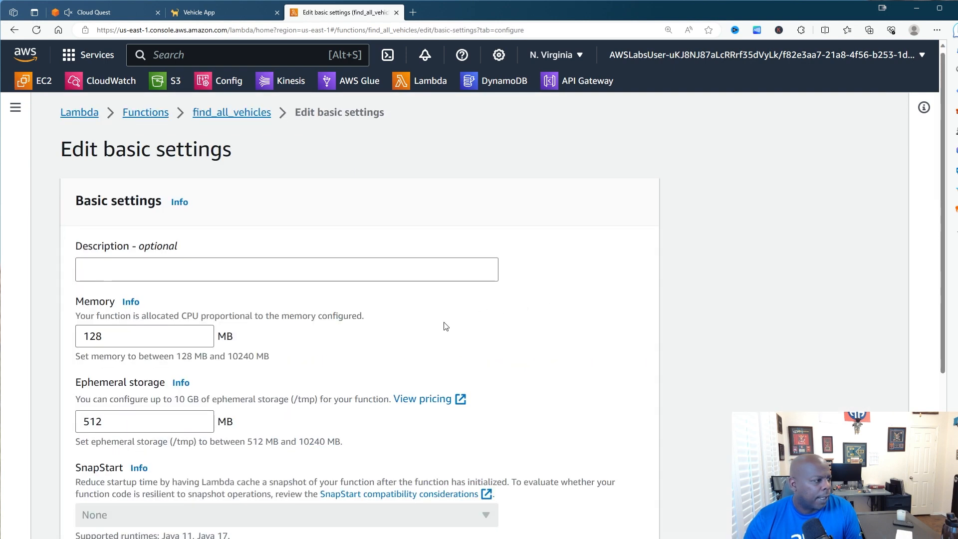
pyautogui.scroll(-5, 446, 327)
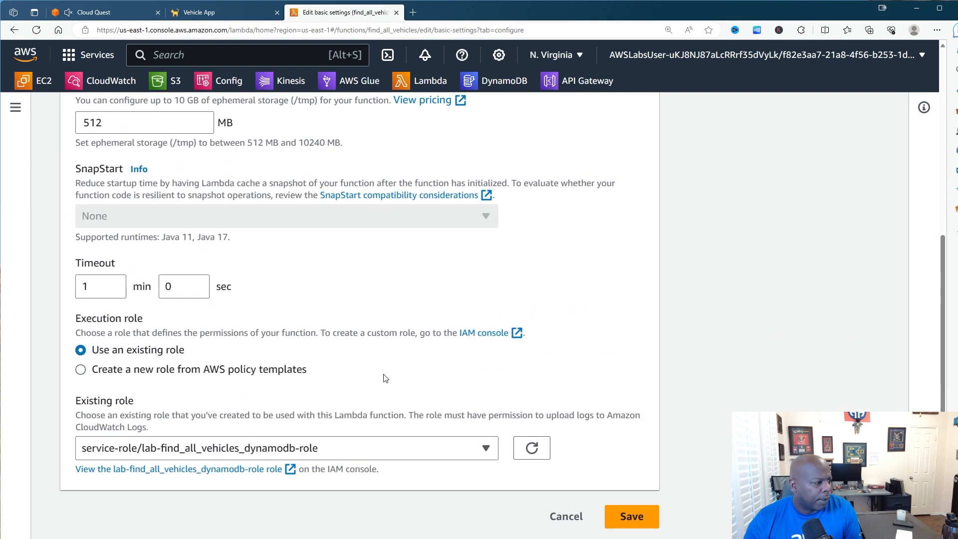
pyautogui.click(368, 449)
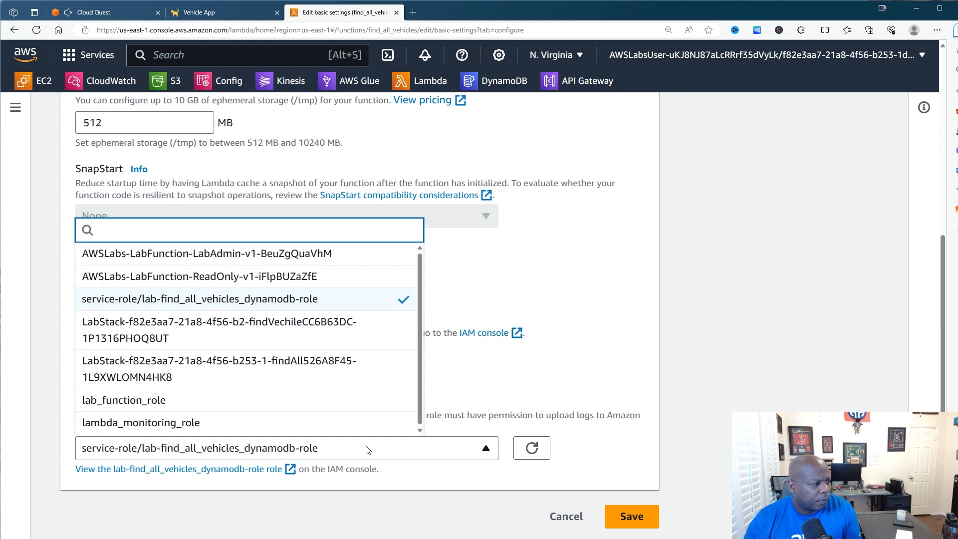
pyautogui.click(274, 430)
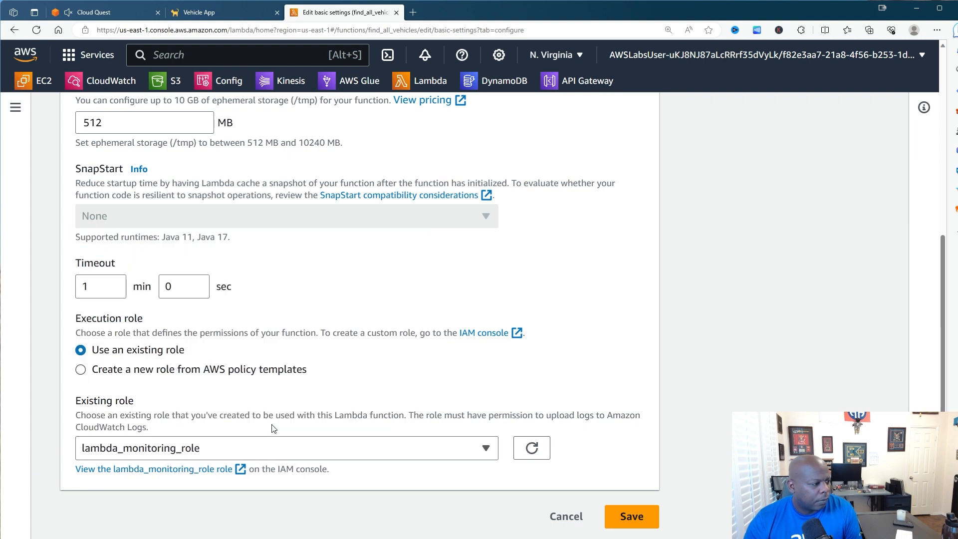
pyautogui.click(631, 517)
# Set the existing role back to service-role/lab-find_all_vehicles_dynamodb-role and save the find_all_vehicles basic settings
pyautogui.click(451, 449)
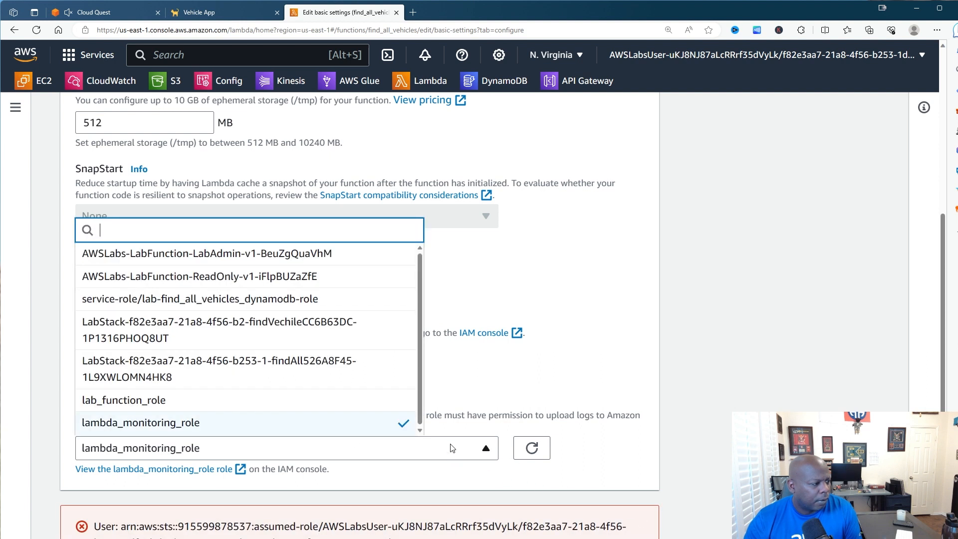
pyautogui.click(283, 298)
pyautogui.scroll(-2, 603, 477)
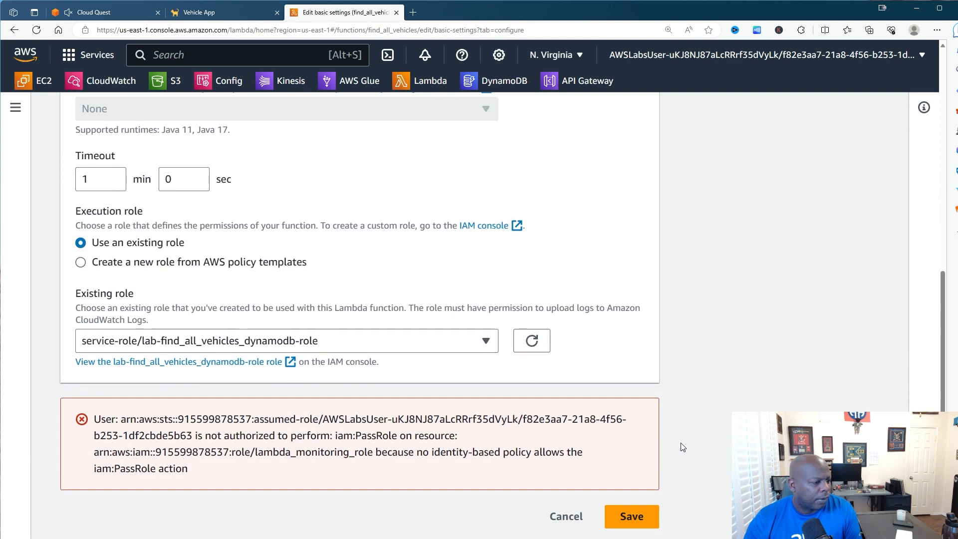
pyautogui.click(628, 516)
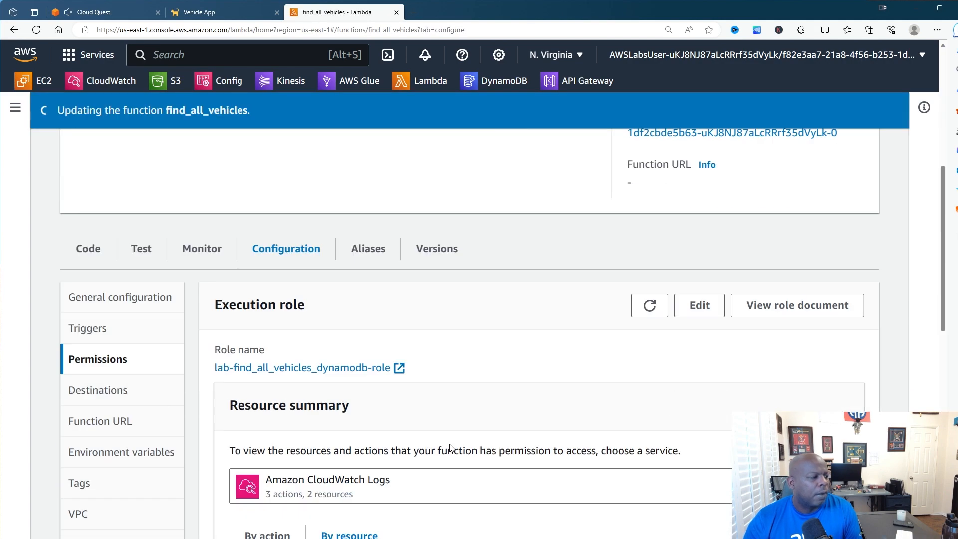
pyautogui.scroll(-3, 447, 442)
pyautogui.scroll(6, 263, 253)
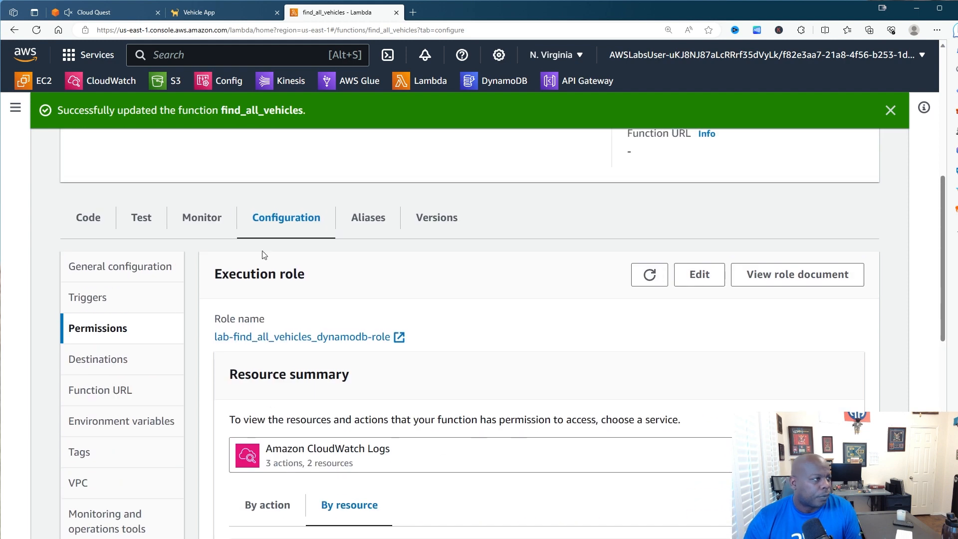
# Reload the backend data in the Vehicle App and return to the Cloud Quest DIY instructions
pyautogui.click(223, 13)
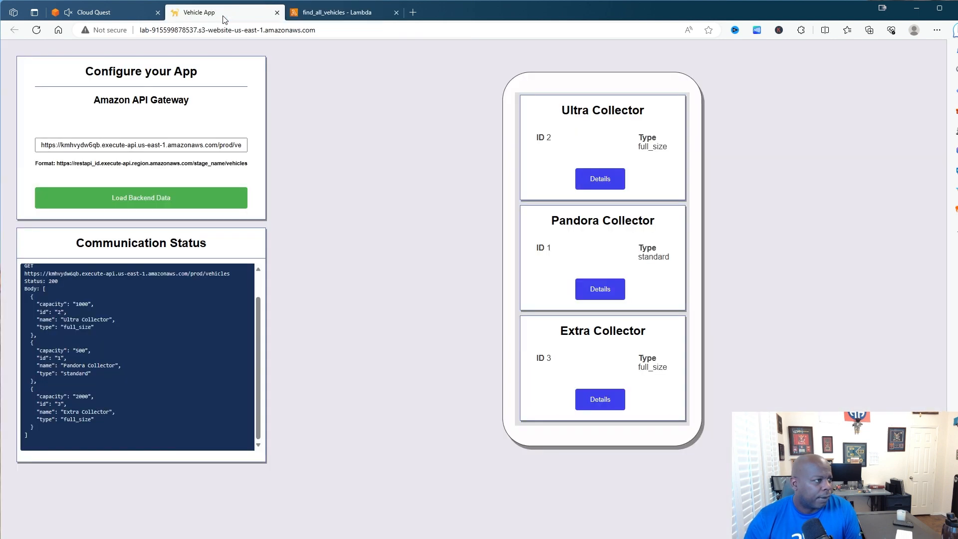
pyautogui.click(179, 199)
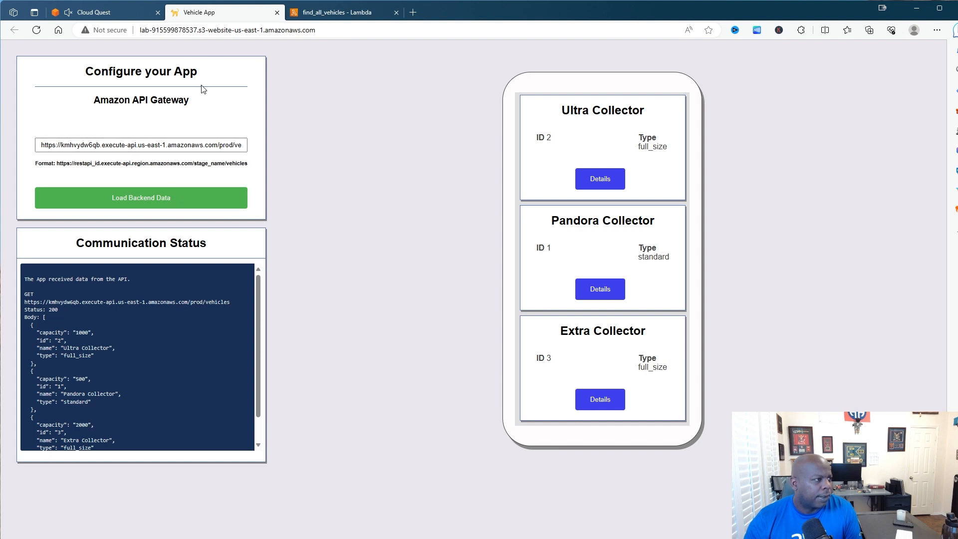
pyautogui.click(120, 17)
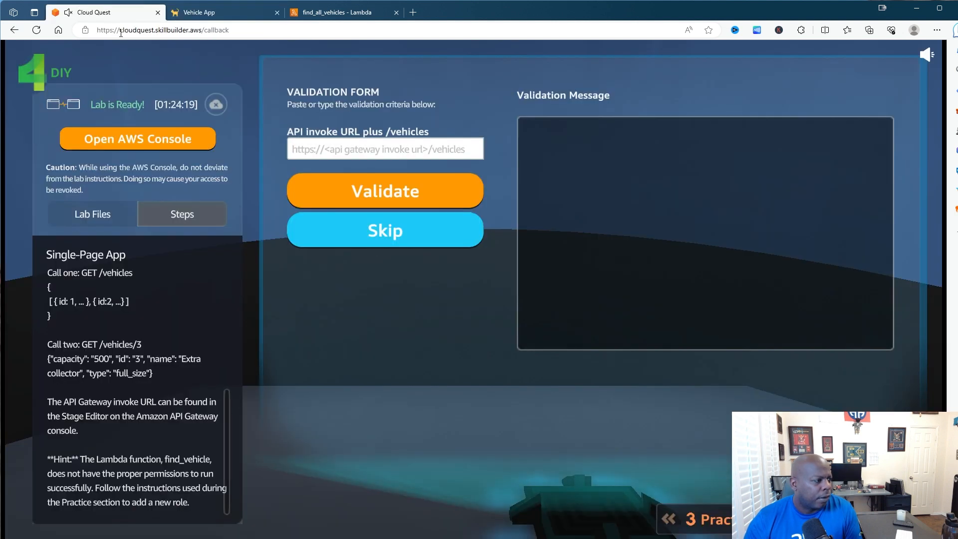
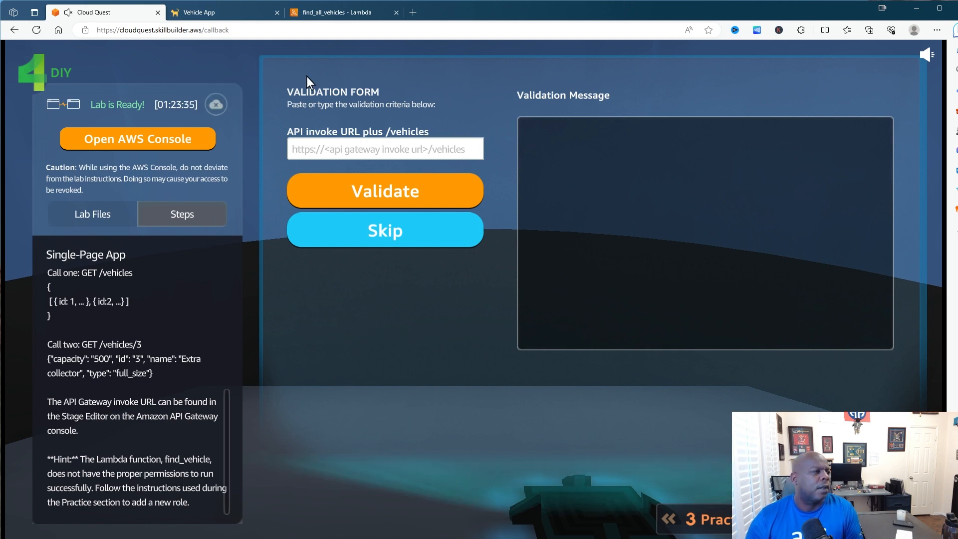
# Return to the Lambda functions list, open the find_vehicle function and look over its overview and code source
pyautogui.click(344, 13)
pyautogui.scroll(-1, 203, 208)
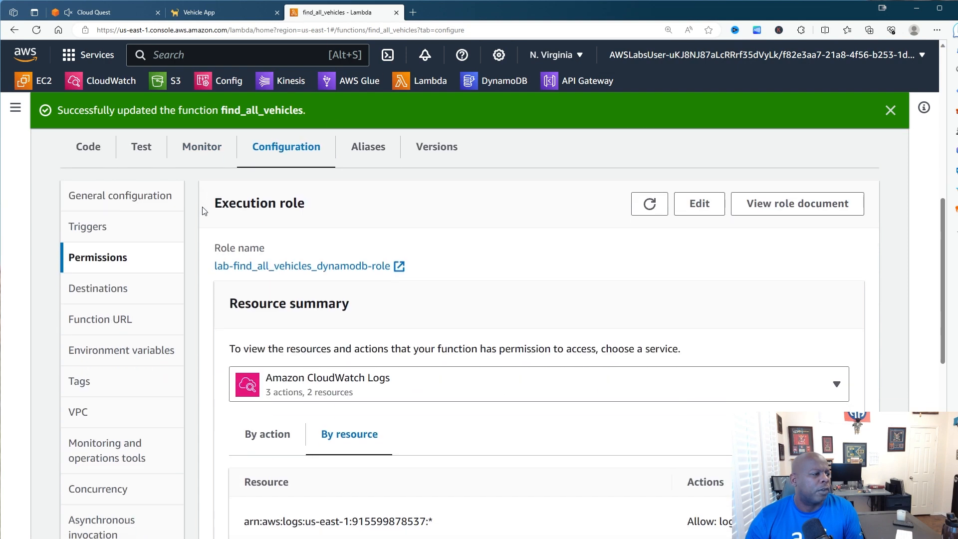
pyautogui.scroll(8, 203, 212)
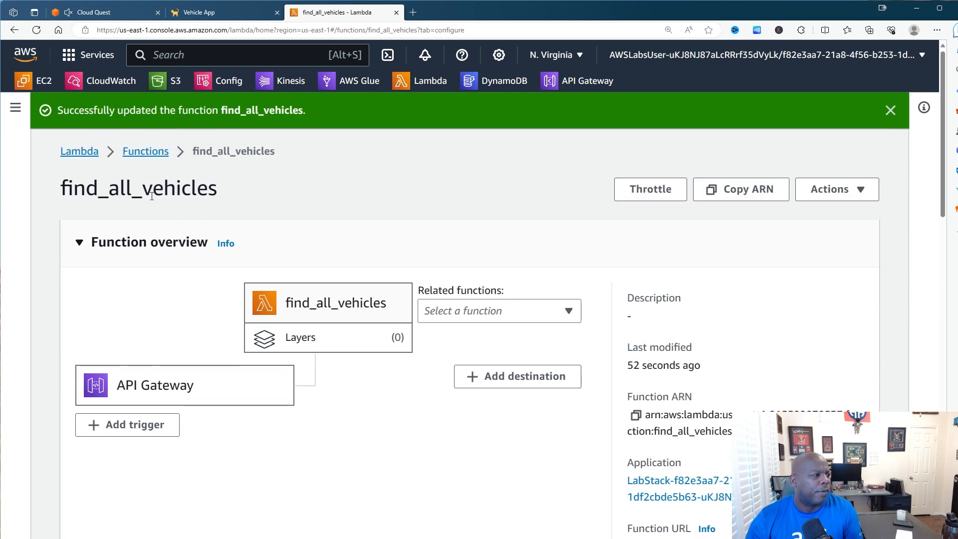
pyautogui.click(154, 151)
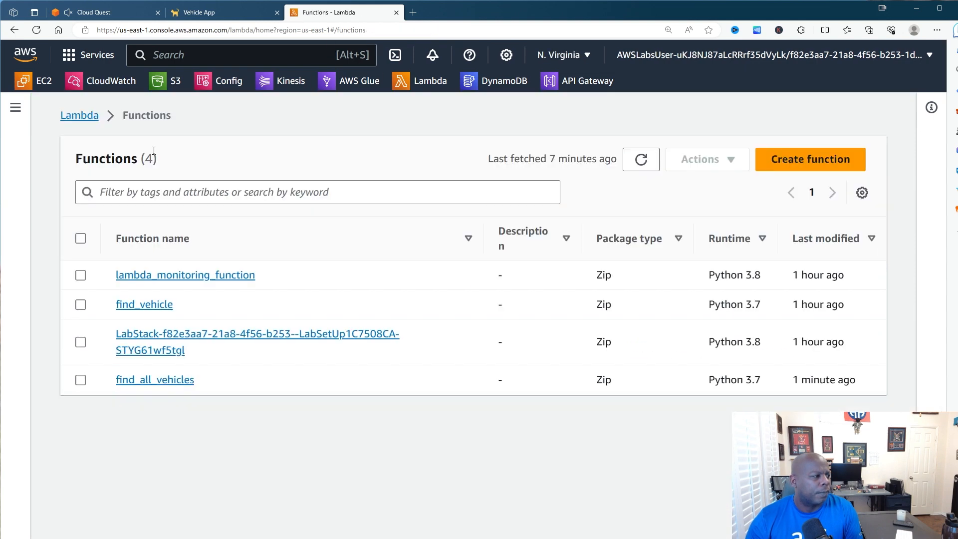
pyautogui.click(149, 306)
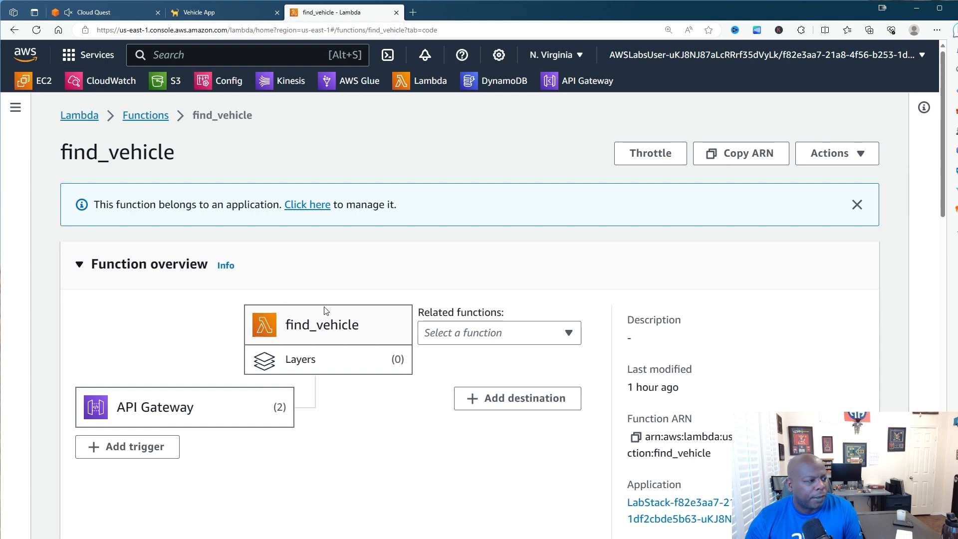
pyautogui.scroll(-8, 326, 310)
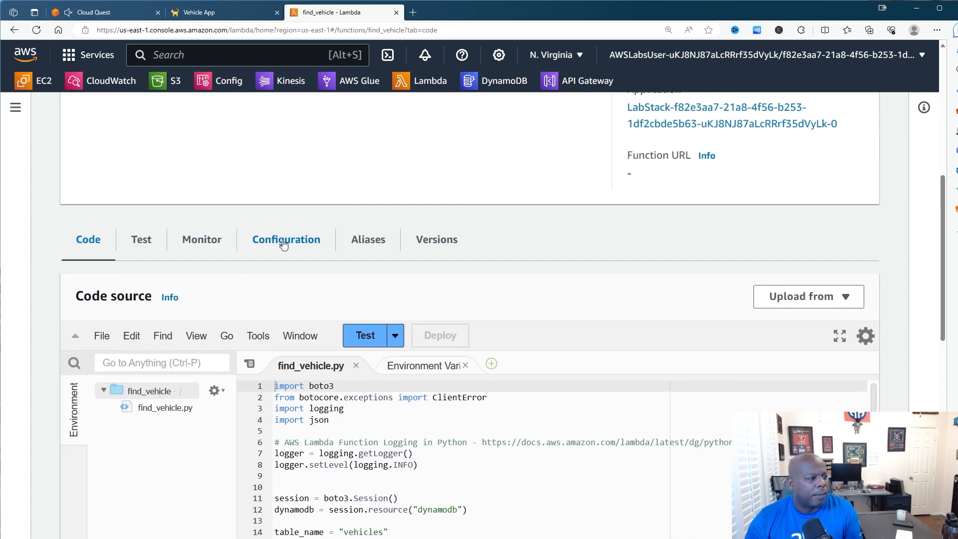
pyautogui.scroll(8, 284, 244)
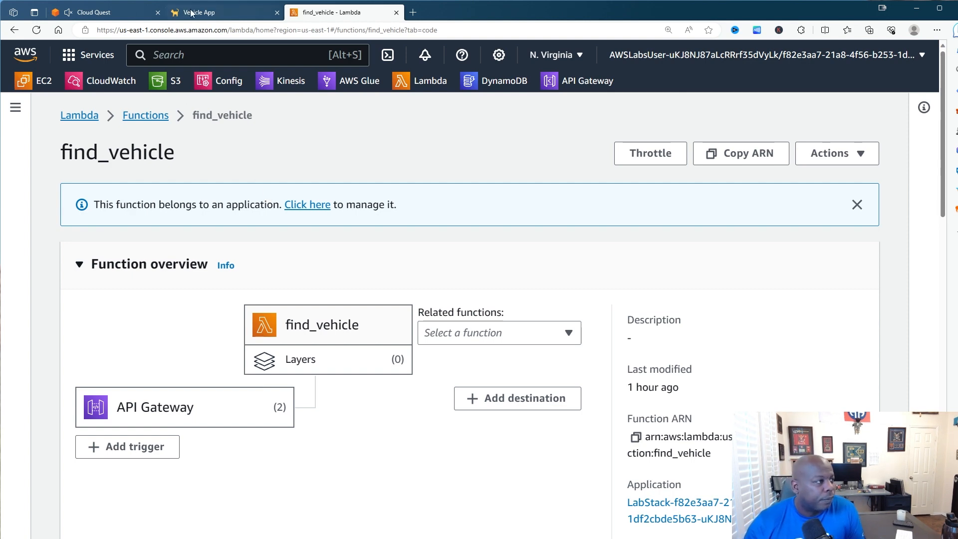
# Bring up the Lambda functions list and reread the Cloud Quest hint about find_vehicle's permissions
pyautogui.click(207, 12)
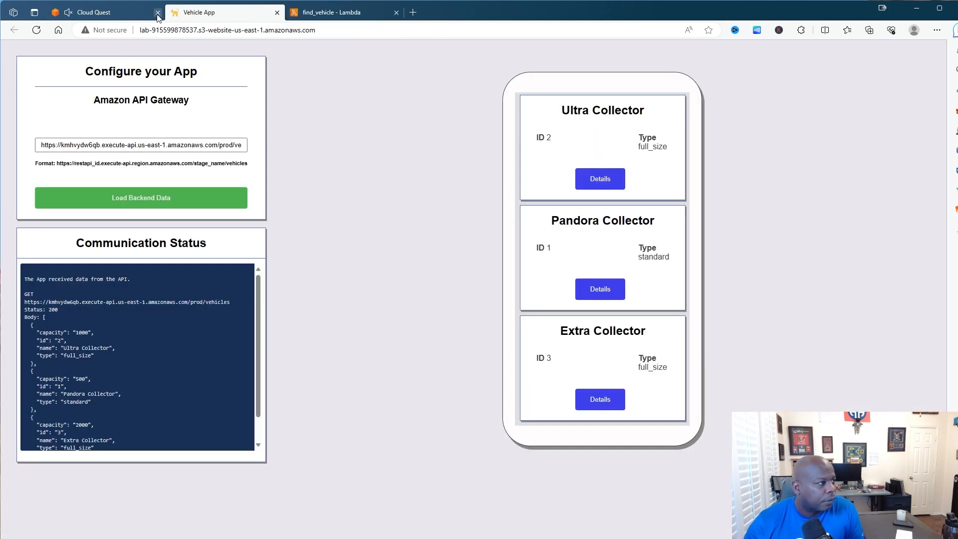
pyautogui.click(92, 12)
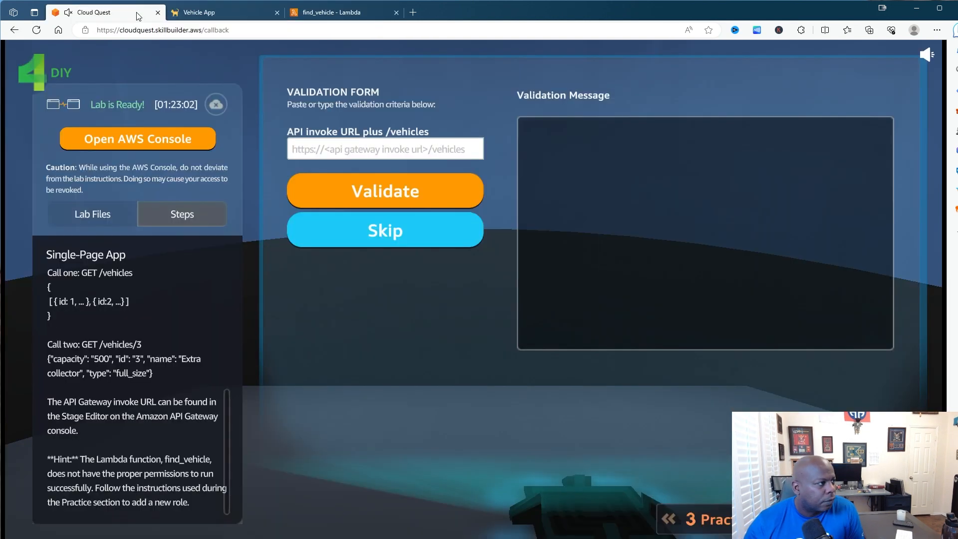
pyautogui.click(313, 14)
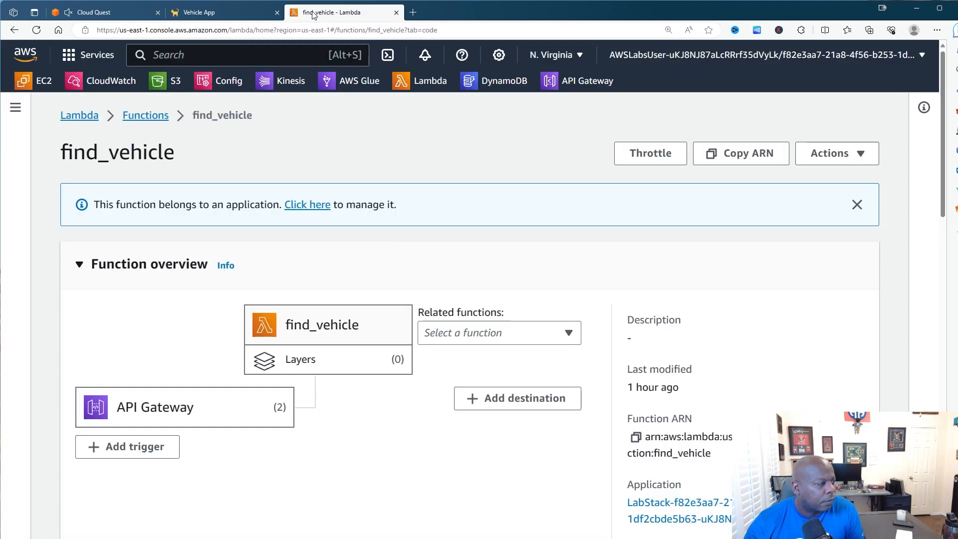
pyautogui.click(398, 81)
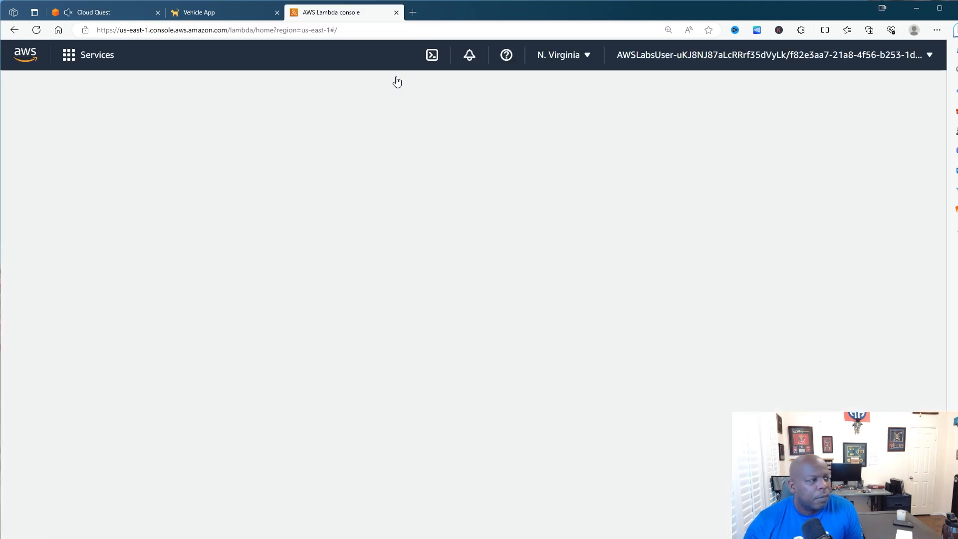
pyautogui.click(95, 13)
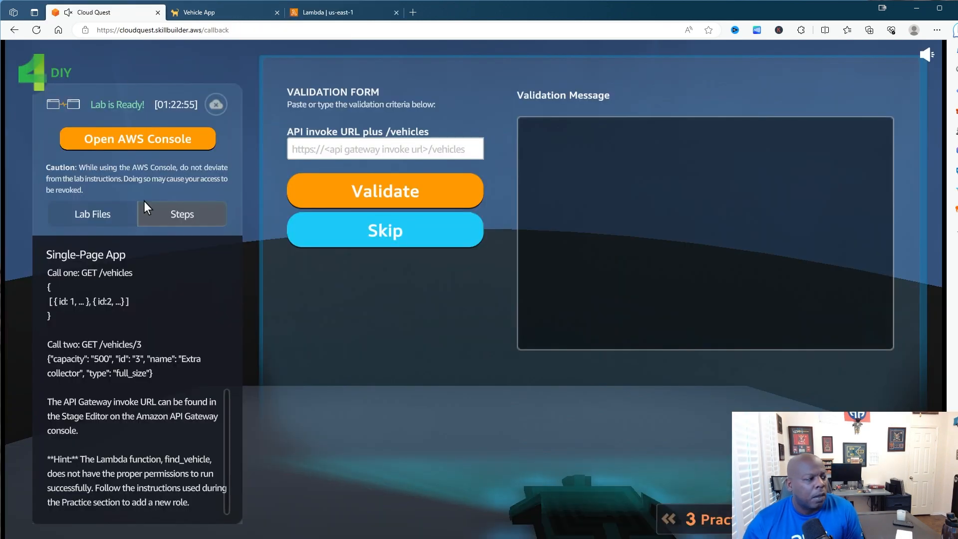
pyautogui.scroll(-2, 103, 463)
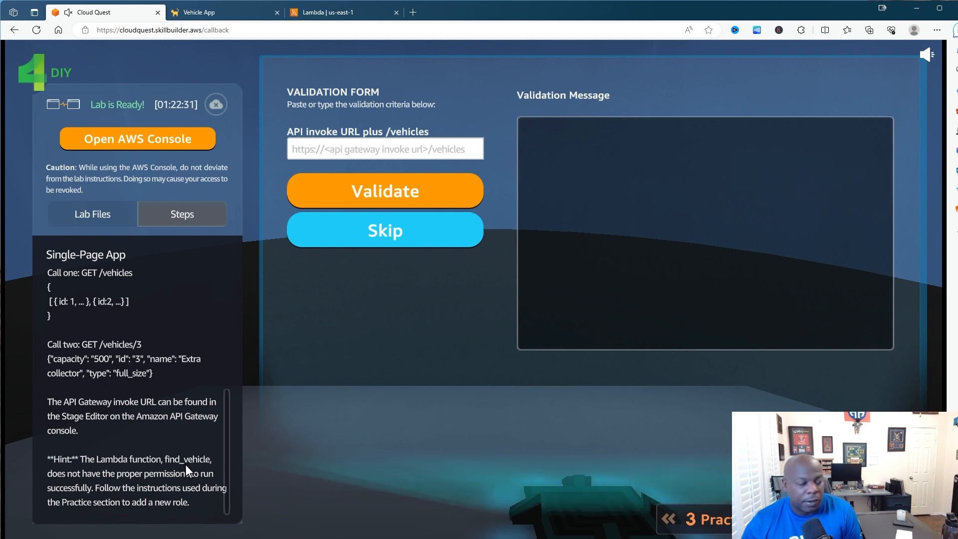
# Open the find_vehicle function and compare its overview with that of the related find_all_vehicles function, ending on find_vehicle
pyautogui.click(315, 19)
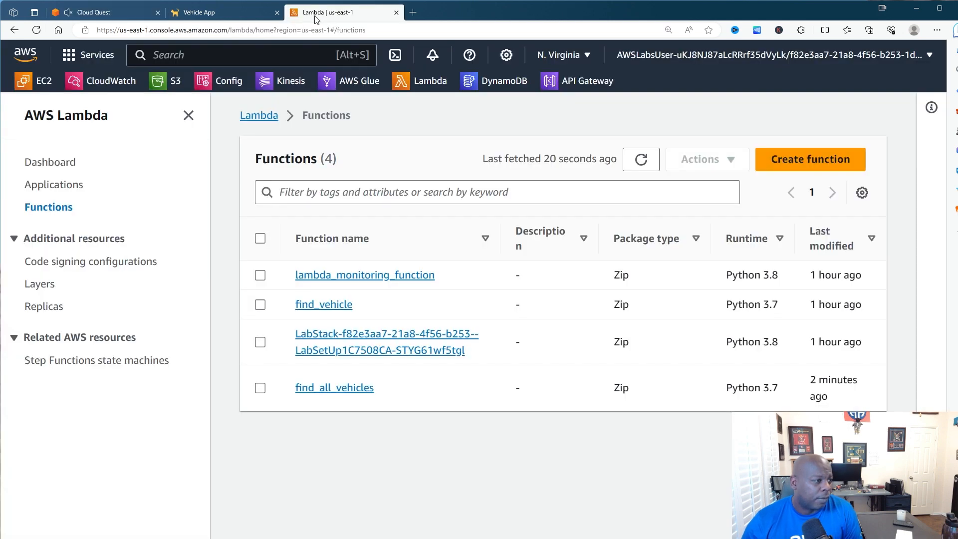
pyautogui.click(320, 305)
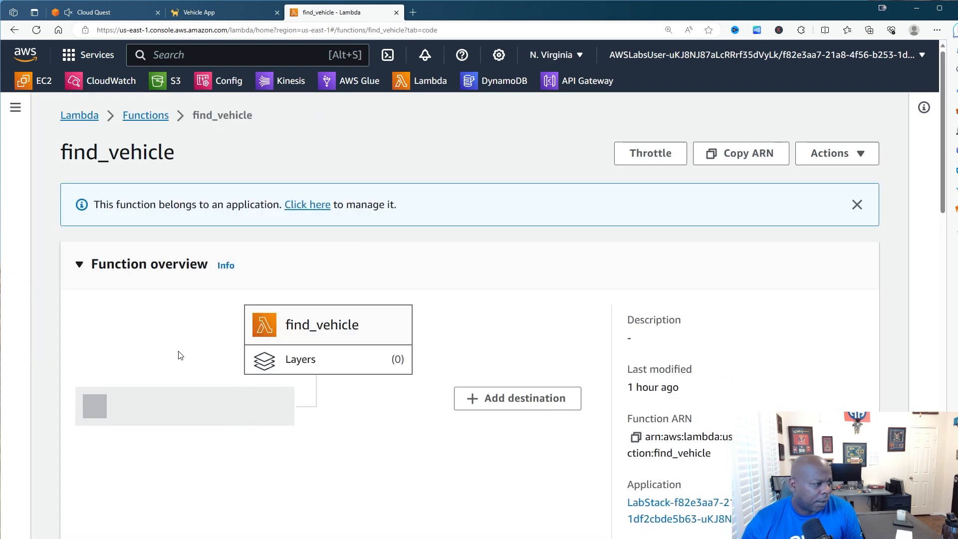
pyautogui.scroll(-2, 179, 347)
pyautogui.scroll(-2, 180, 338)
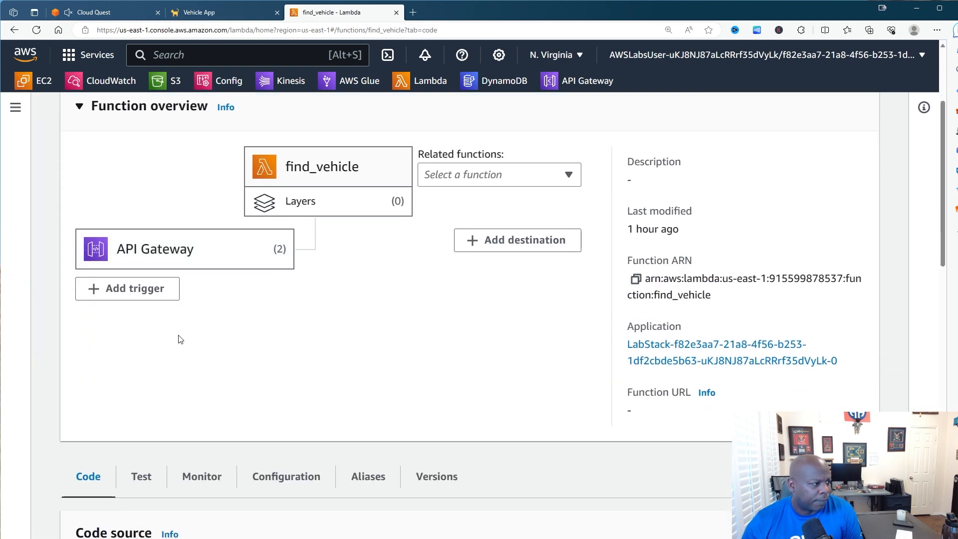
pyautogui.click(469, 175)
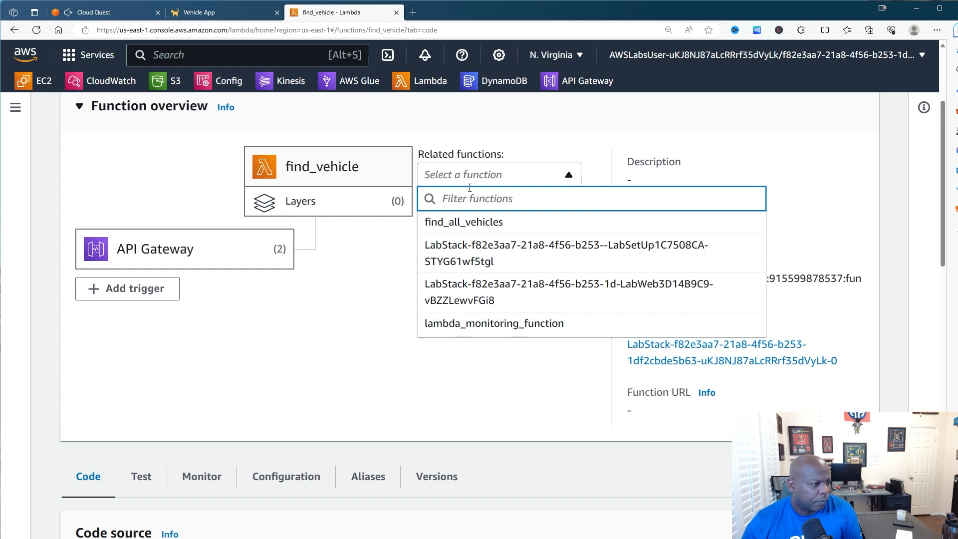
pyautogui.click(469, 223)
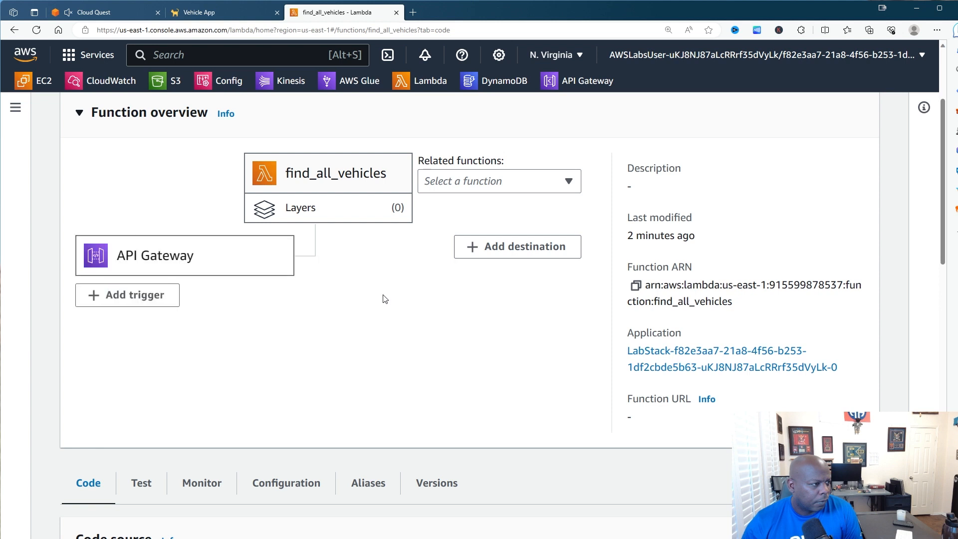
pyautogui.click(477, 186)
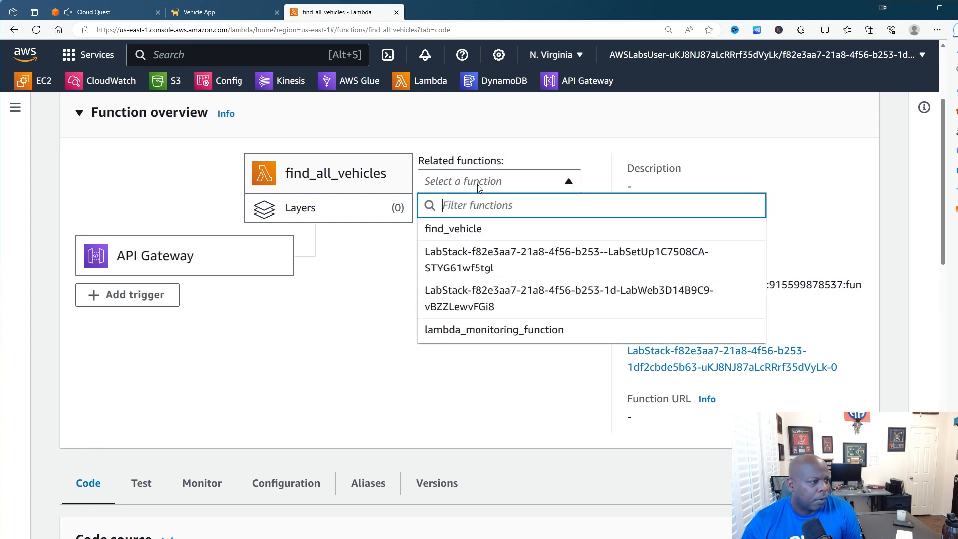
pyautogui.click(473, 231)
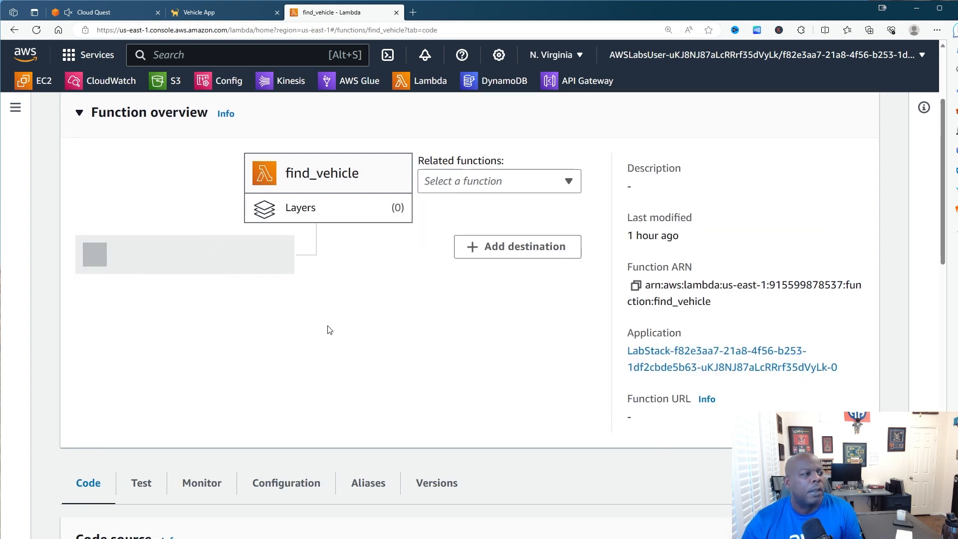
# Look through the find_vehicle code and open the function's permissions configuration to view its execution role
pyautogui.scroll(-3, 329, 328)
pyautogui.scroll(-3, 328, 329)
pyautogui.scroll(-1, 328, 329)
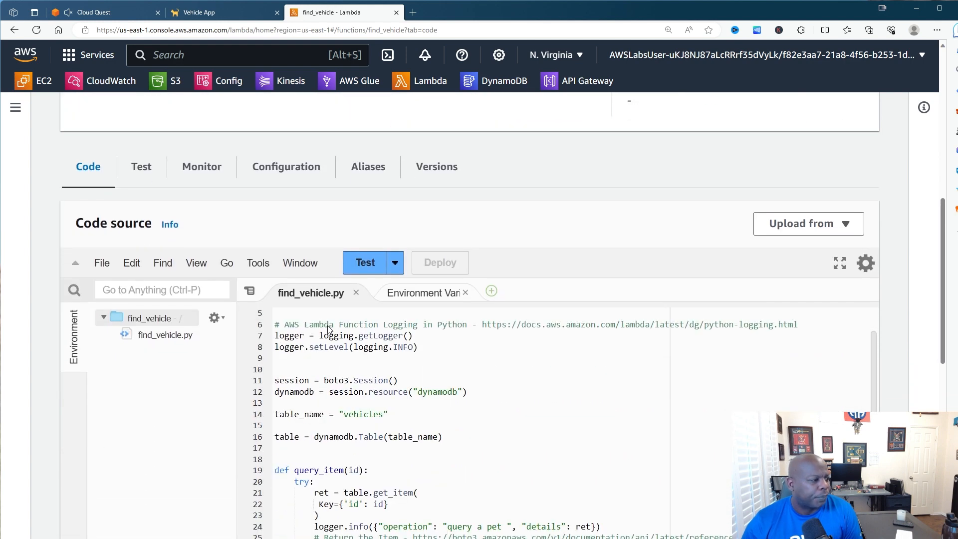
pyautogui.scroll(1, 328, 329)
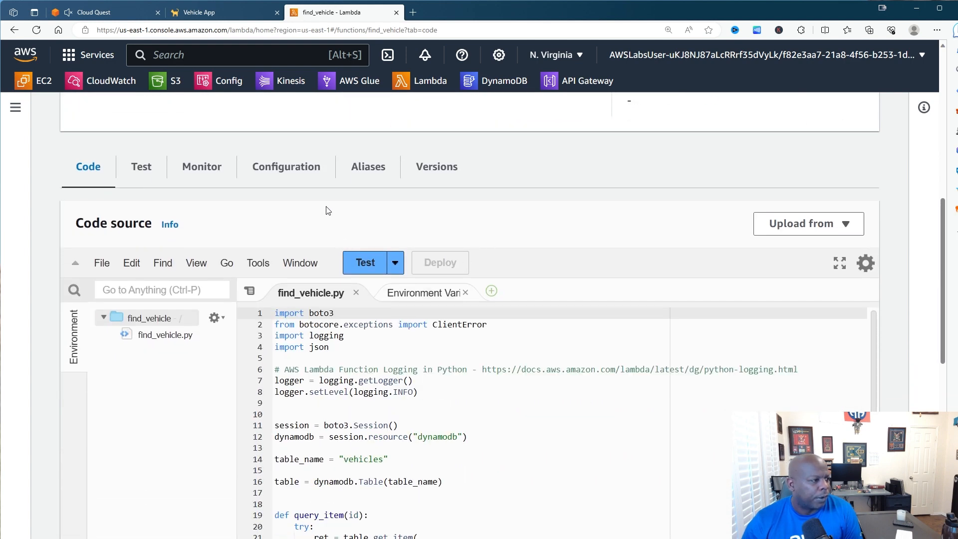
pyautogui.click(299, 174)
pyautogui.scroll(-1, 449, 240)
pyautogui.scroll(-1, 476, 224)
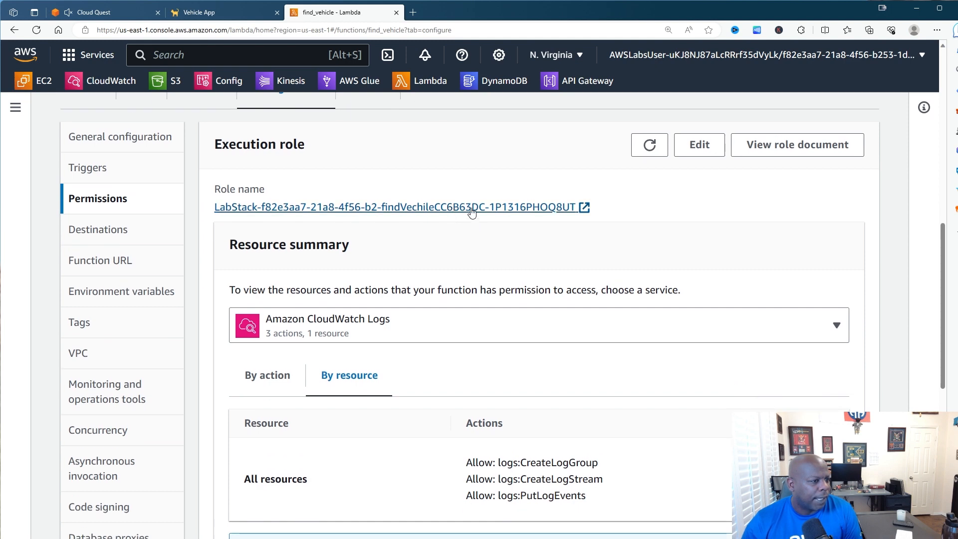
# Edit find_vehicle's execution role settings and select service-role/lab-find_all_vehicles_dynamodb-role as the existing role
pyautogui.click(697, 155)
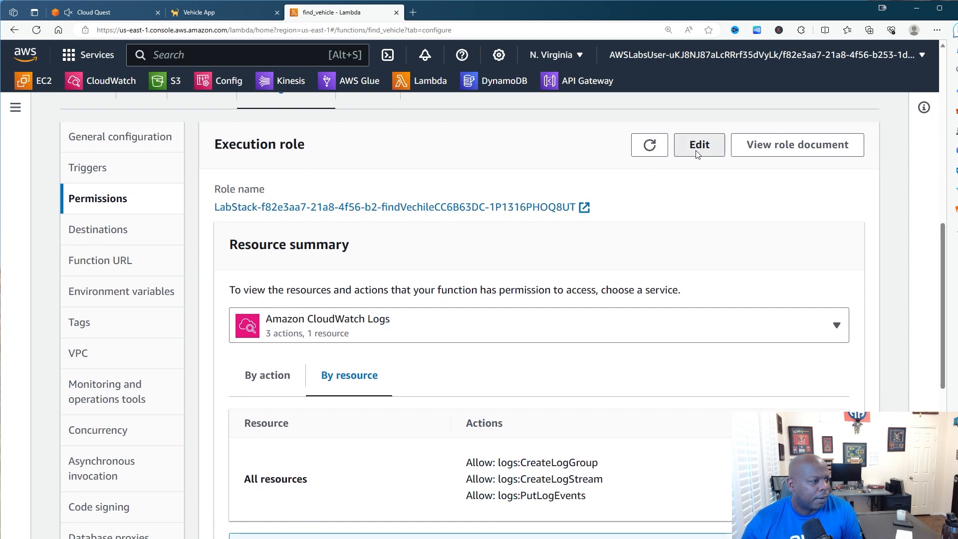
pyautogui.scroll(-5, 225, 300)
pyautogui.scroll(-1, 225, 301)
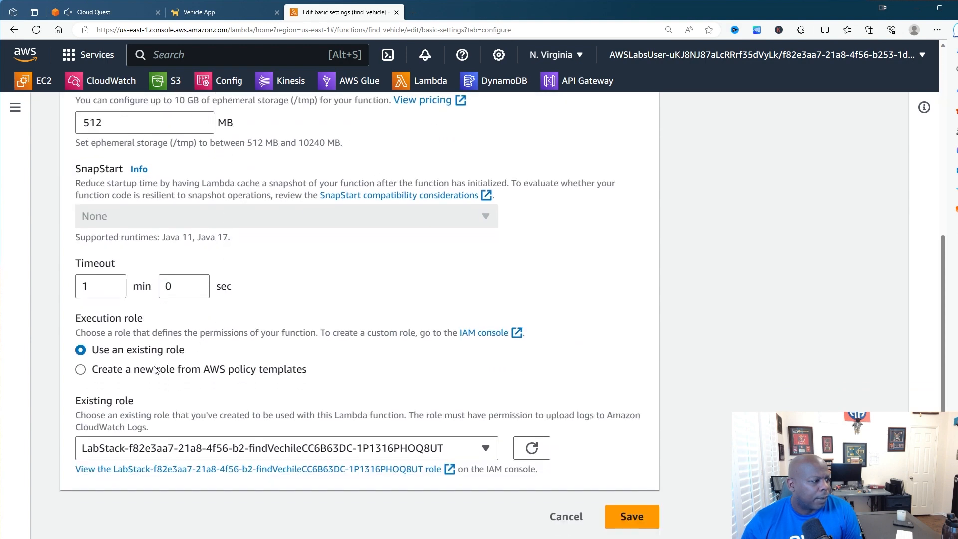
pyautogui.click(484, 447)
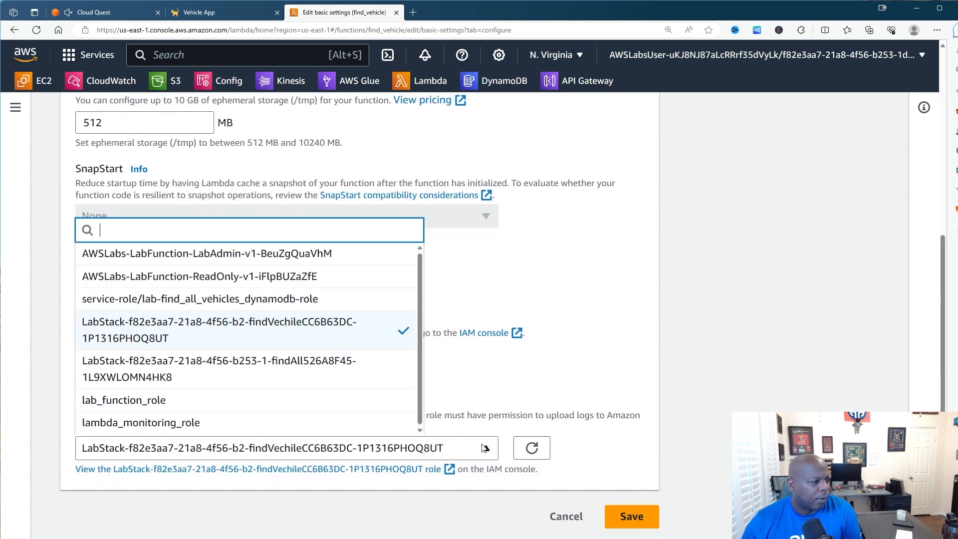
pyautogui.click(183, 300)
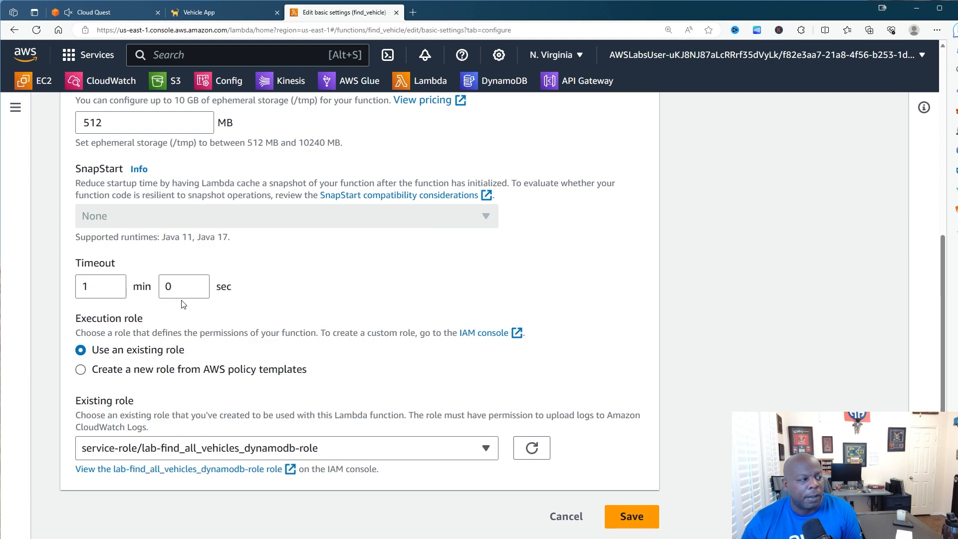
# Look through the existing roles again and try the option to create a new role from AWS policy templates
pyautogui.click(291, 449)
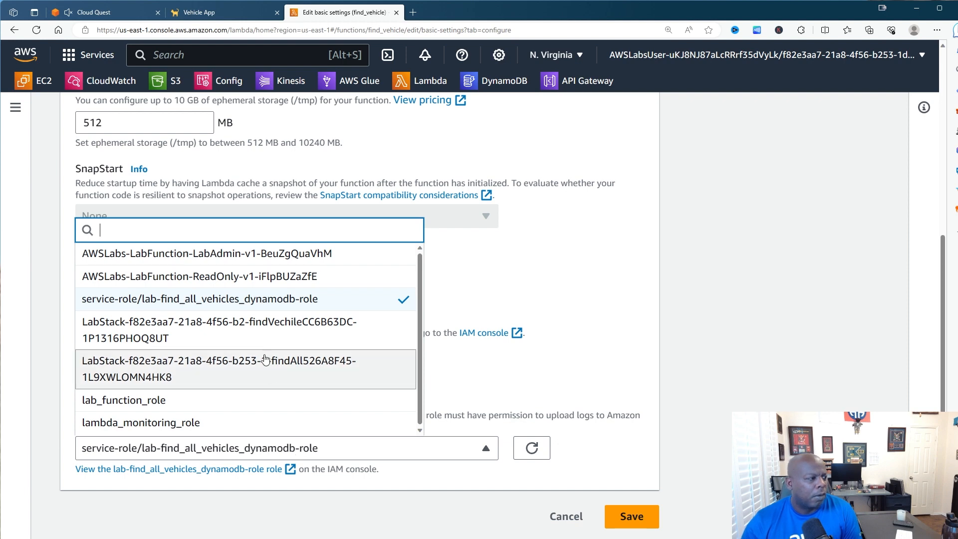
pyautogui.click(468, 275)
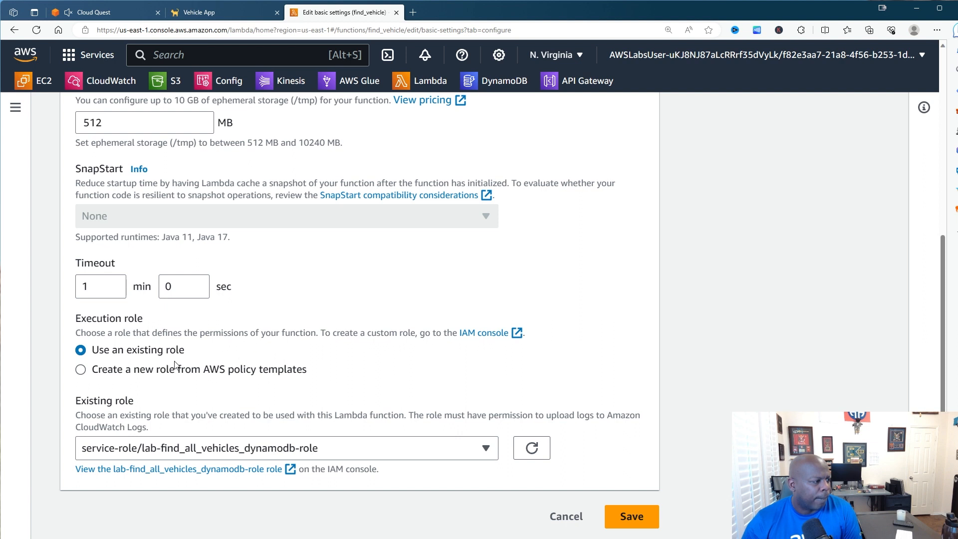
pyautogui.click(121, 374)
pyautogui.scroll(-3, 205, 178)
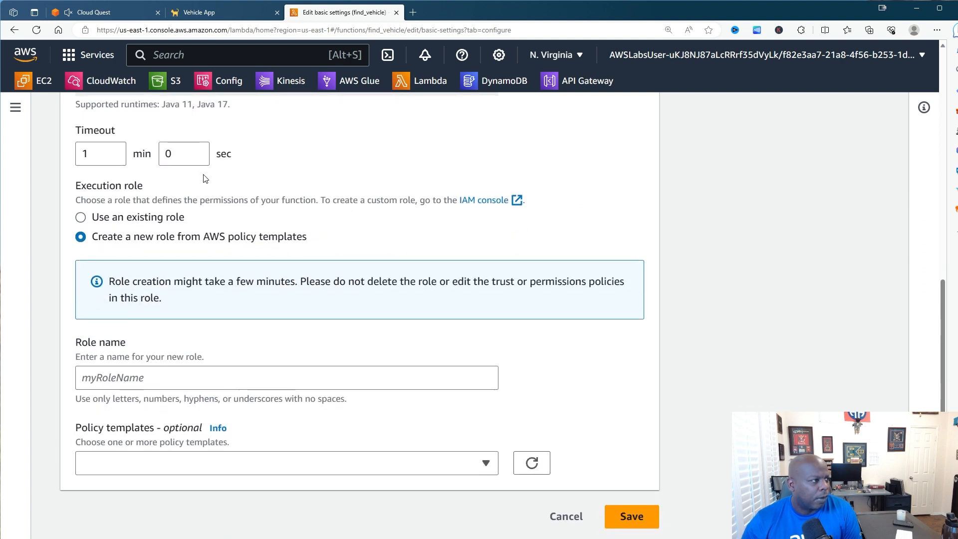
# Reread the Cloud Quest DIY instructions and check the Practice section for guidance on adding a role
pyautogui.click(132, 14)
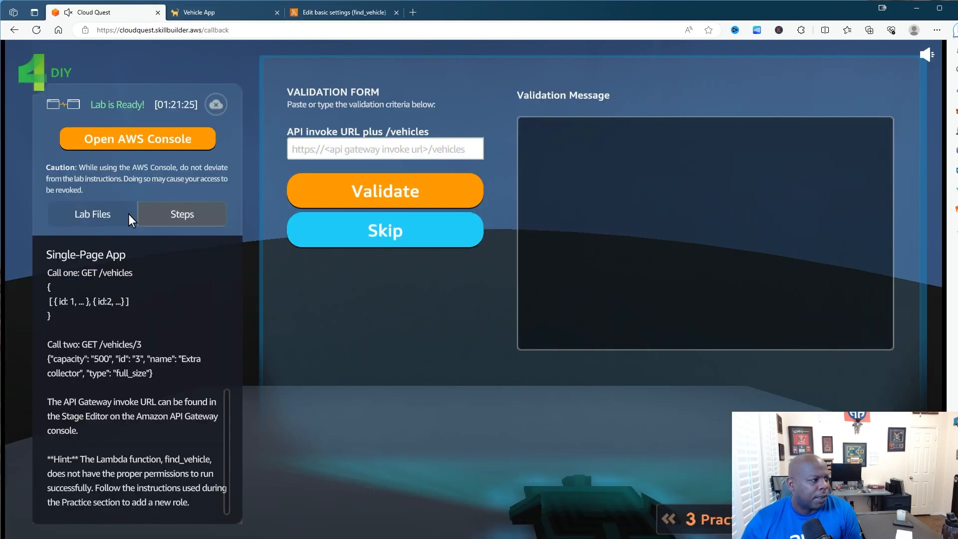
pyautogui.scroll(1, 133, 317)
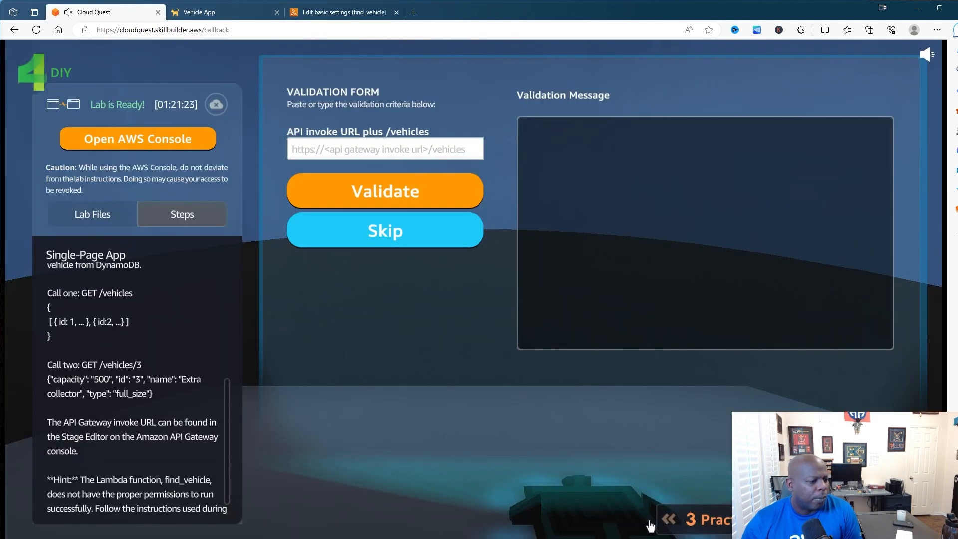
pyautogui.click(671, 520)
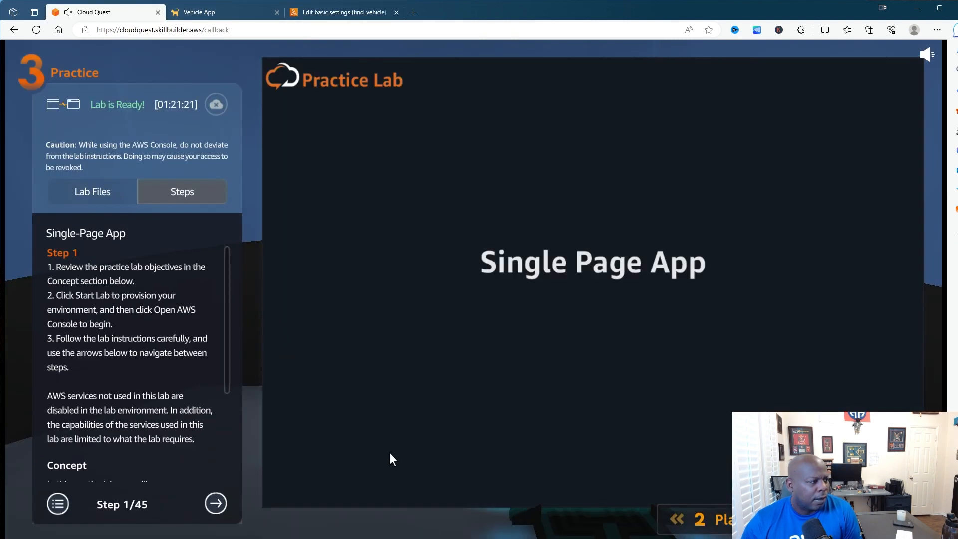
pyautogui.scroll(-3, 168, 371)
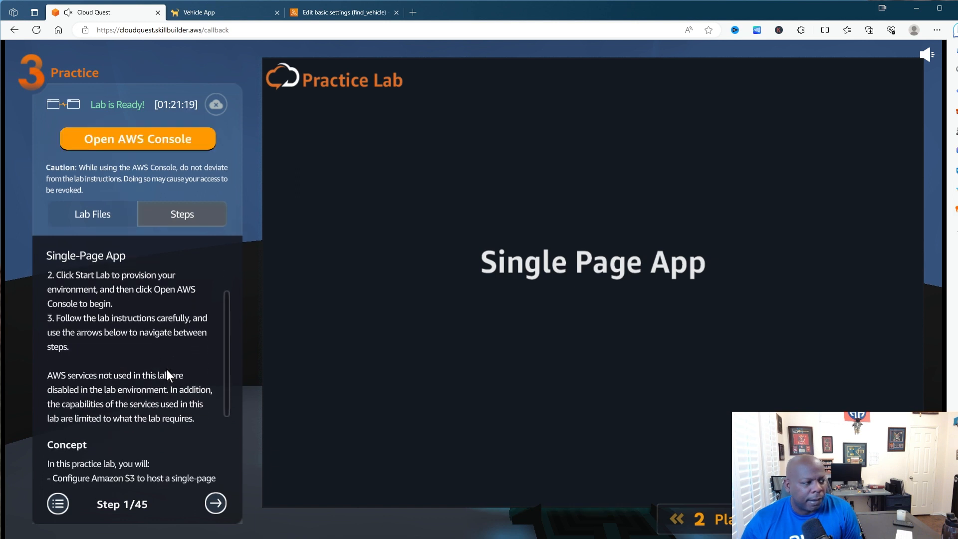
pyautogui.scroll(-3, 167, 374)
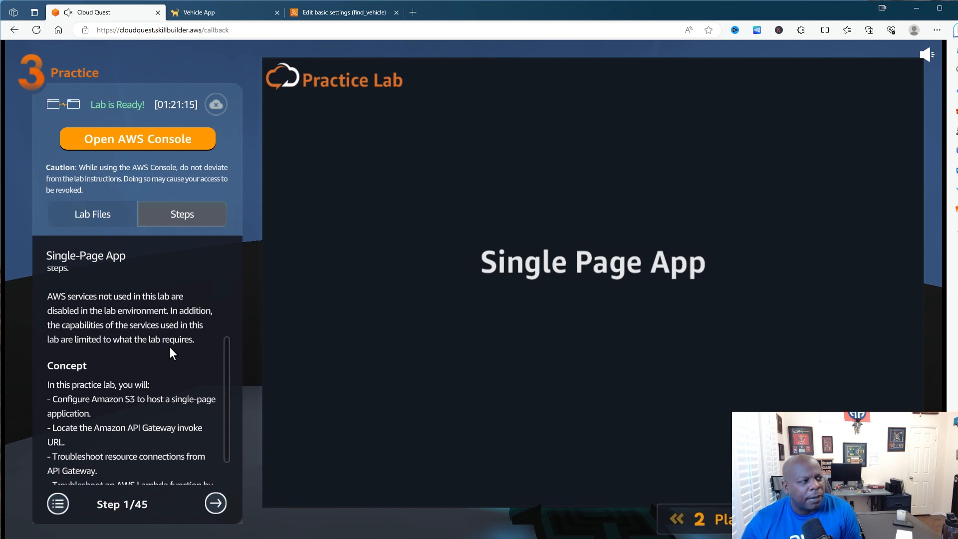
pyautogui.click(864, 519)
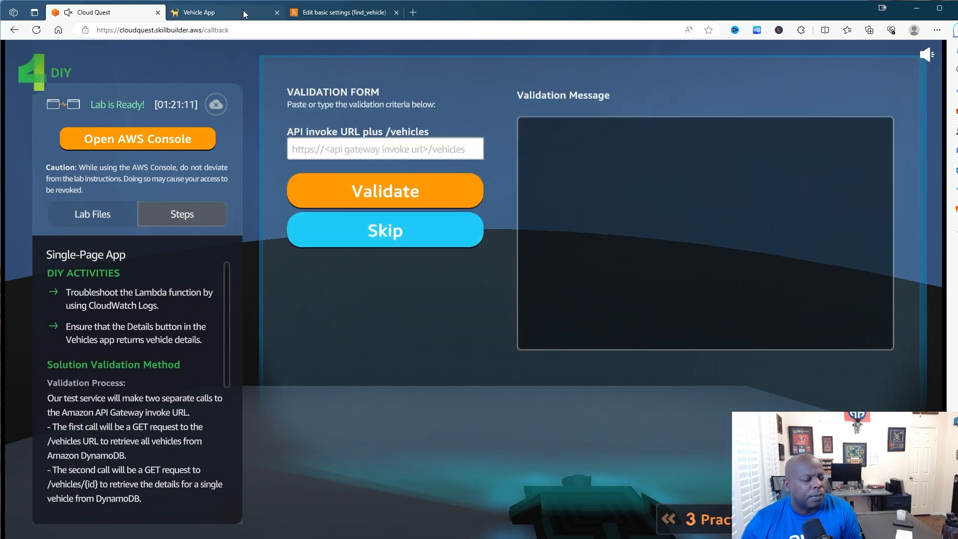
pyautogui.moveTo(244, 13)
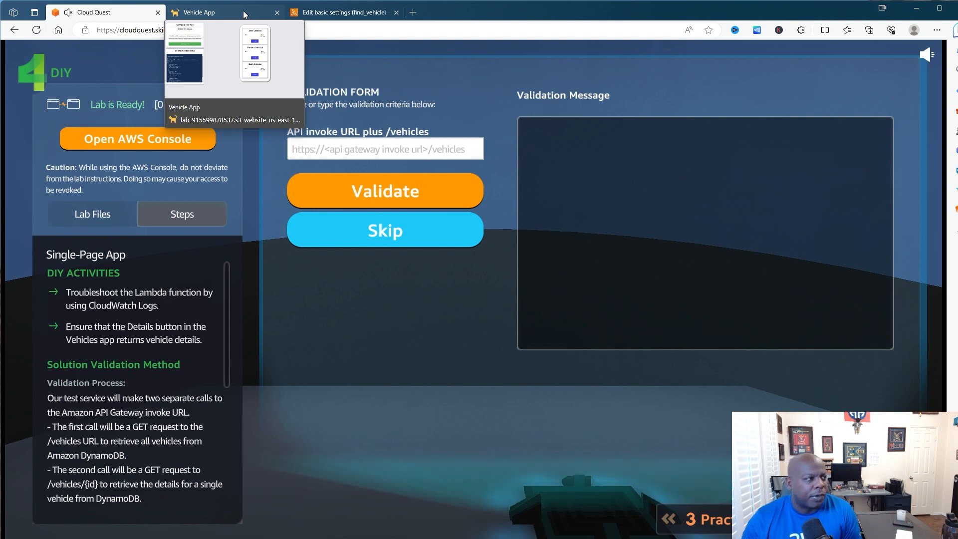
# Go back to the Lambda settings, use the existing role service-role/lab-find_all_vehicles_dynamodb-role for find_vehicle and save
pyautogui.click(353, 12)
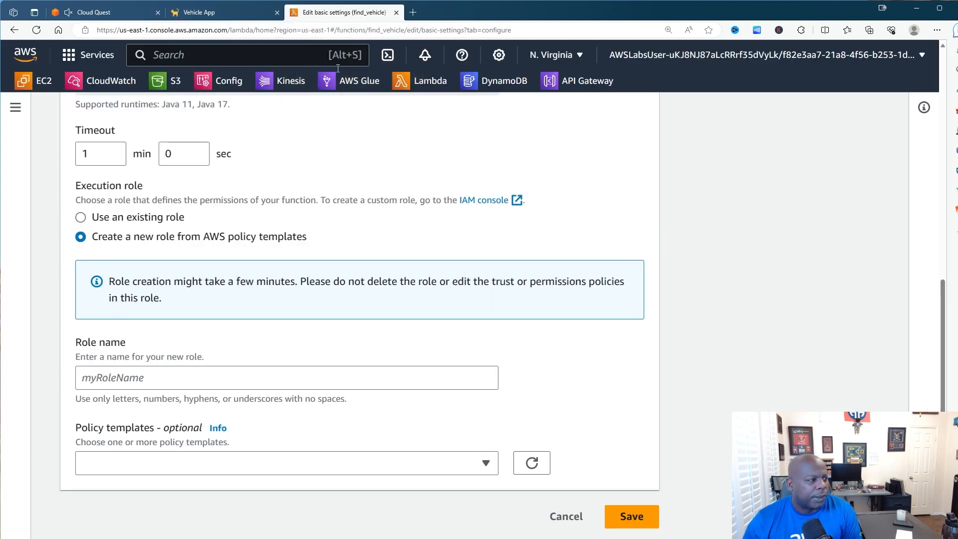
pyautogui.click(129, 221)
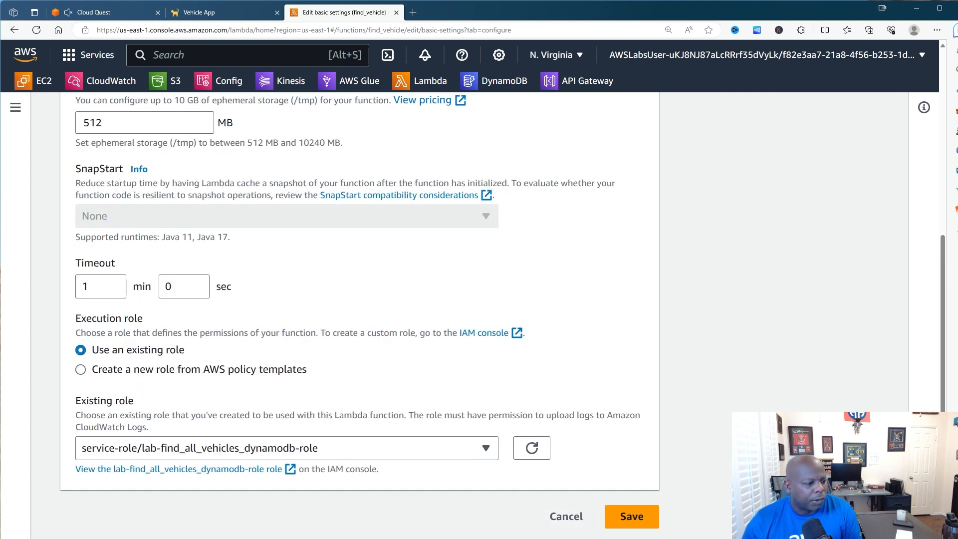
pyautogui.click(631, 517)
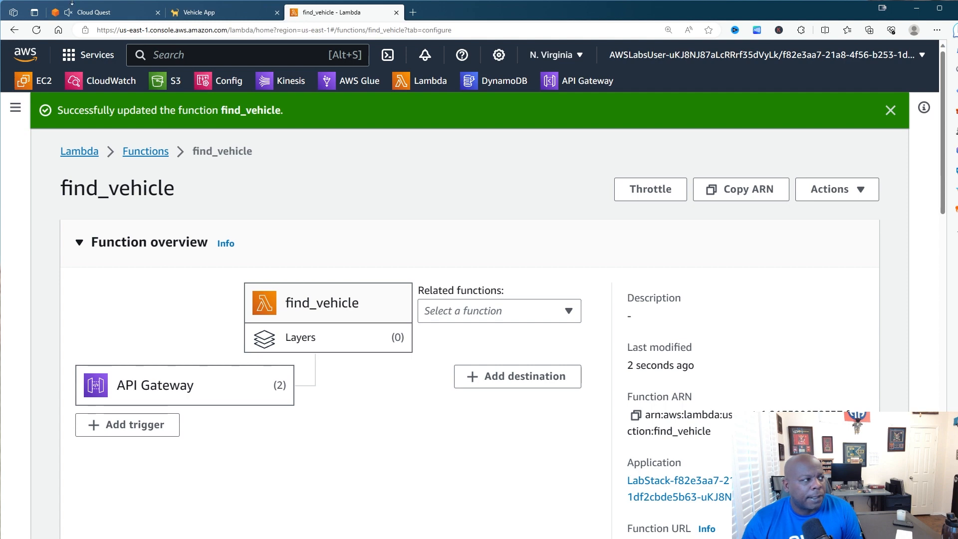
# Check the Cloud Quest validation form, reload the Vehicle App's backend data and test the Ultra Collector's Details, returning to the vehicle list
pyautogui.click(72, 4)
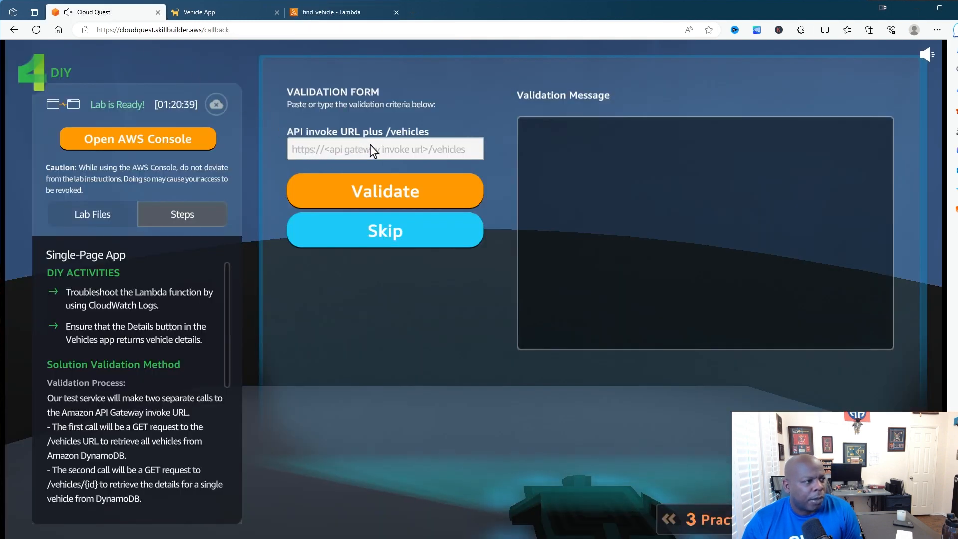
pyautogui.scroll(1, 160, 303)
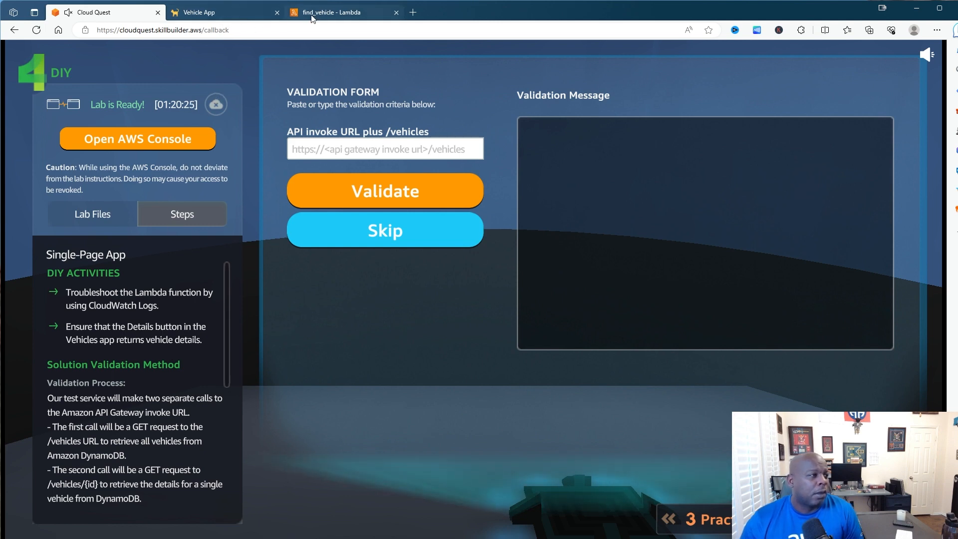
pyautogui.click(209, 13)
pyautogui.click(134, 203)
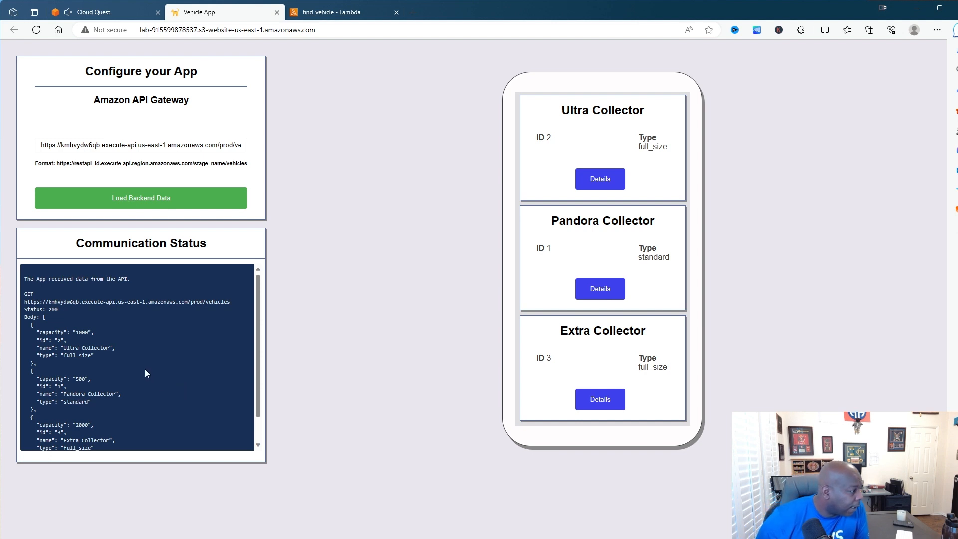
pyautogui.scroll(-1, 144, 374)
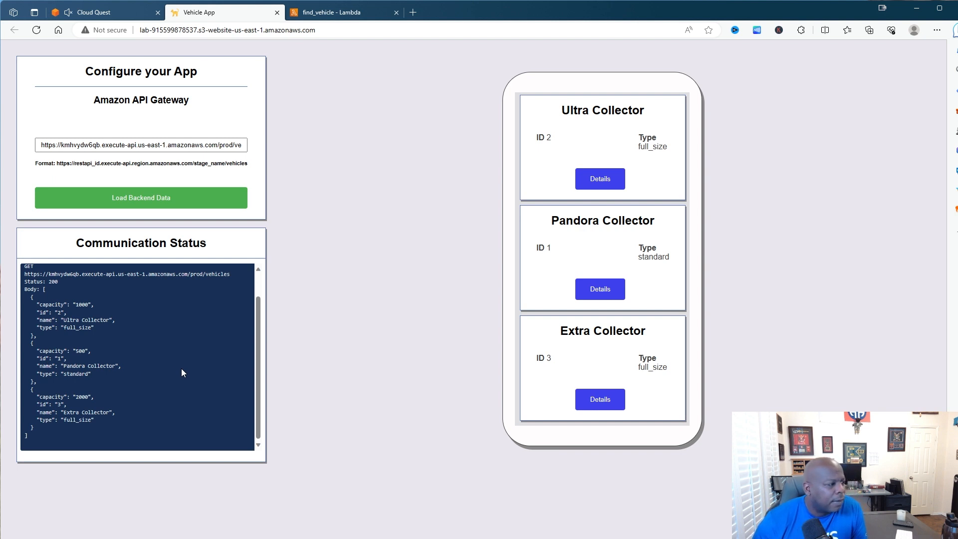
pyautogui.scroll(1, 181, 369)
pyautogui.scroll(-1, 182, 367)
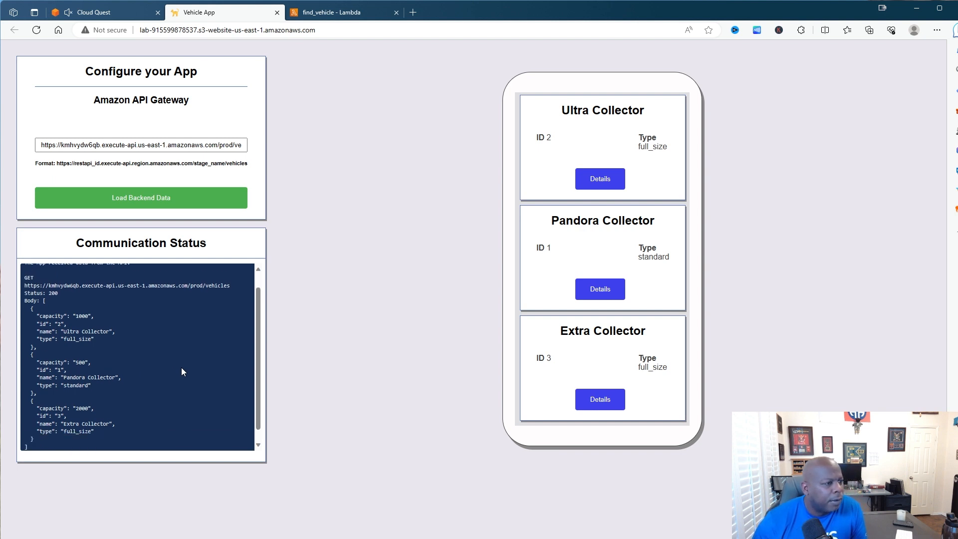
pyautogui.click(611, 180)
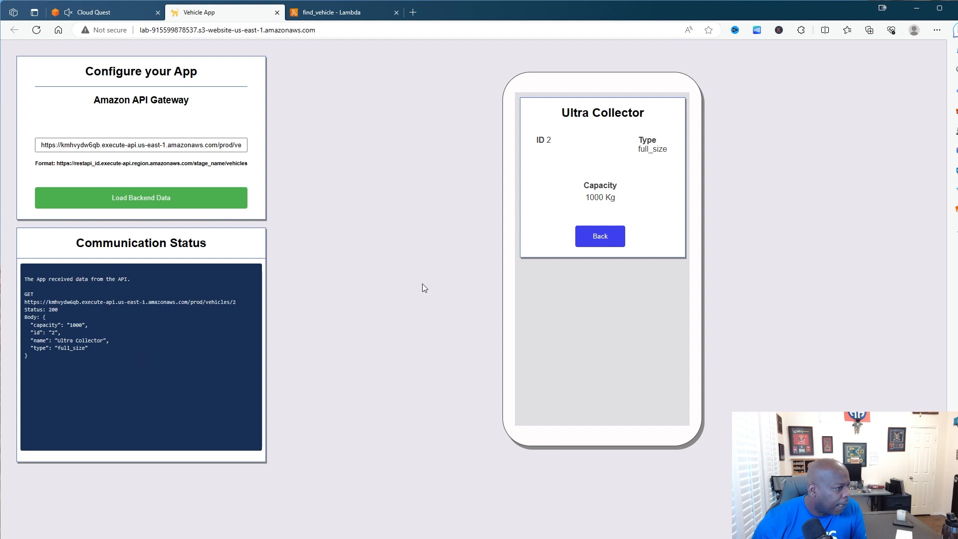
pyautogui.click(615, 243)
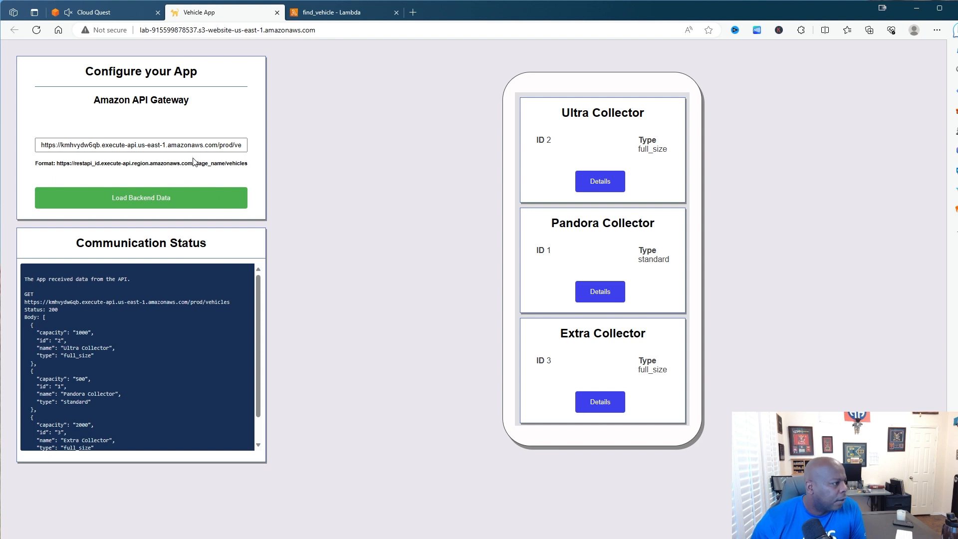
# Copy the API Gateway URL ending in /prod/vehicles from the Vehicle App into Cloud Quest's validation form and validate the solution
pyautogui.click(202, 145)
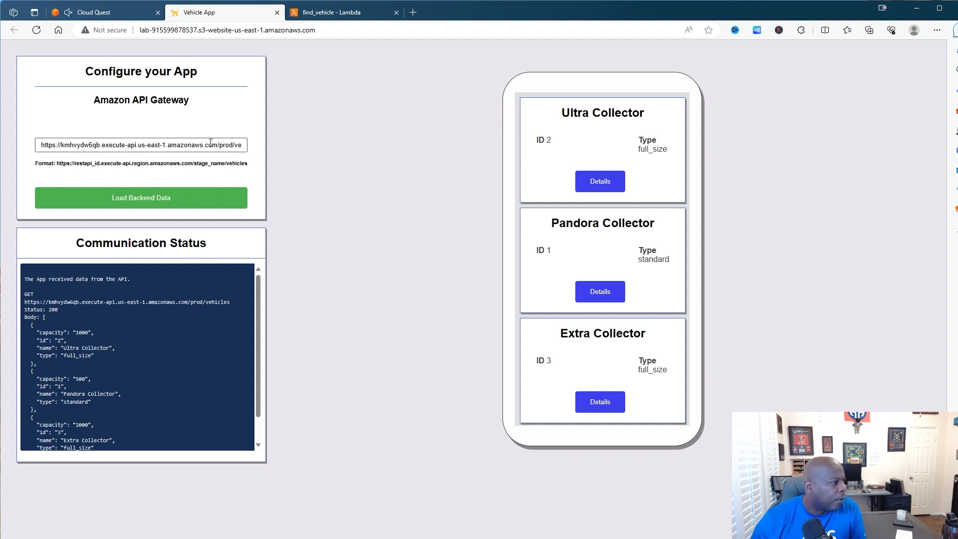
pyautogui.click(210, 145)
pyautogui.hotkey('ctrl', 'a')
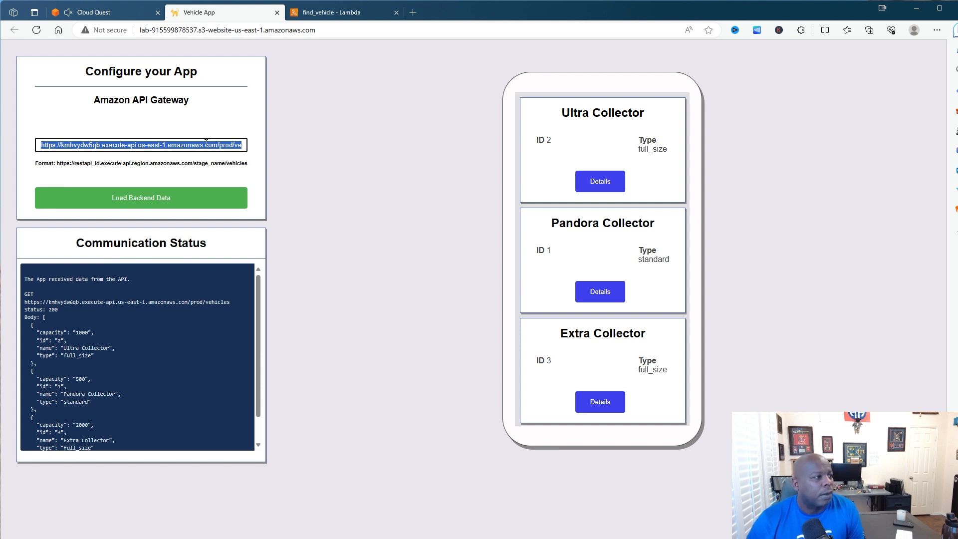
pyautogui.click(117, 19)
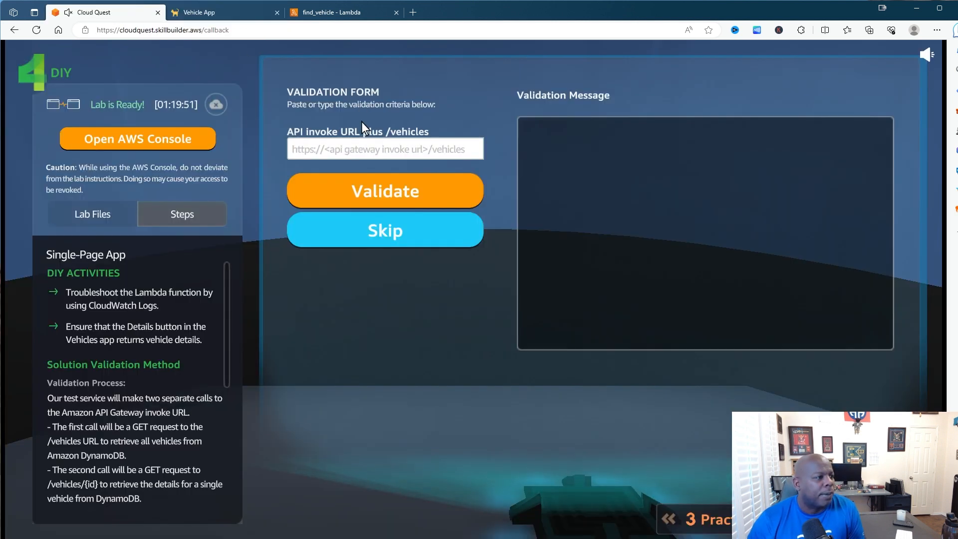
pyautogui.click(351, 144)
pyautogui.hotkey('ctrl', 'v')
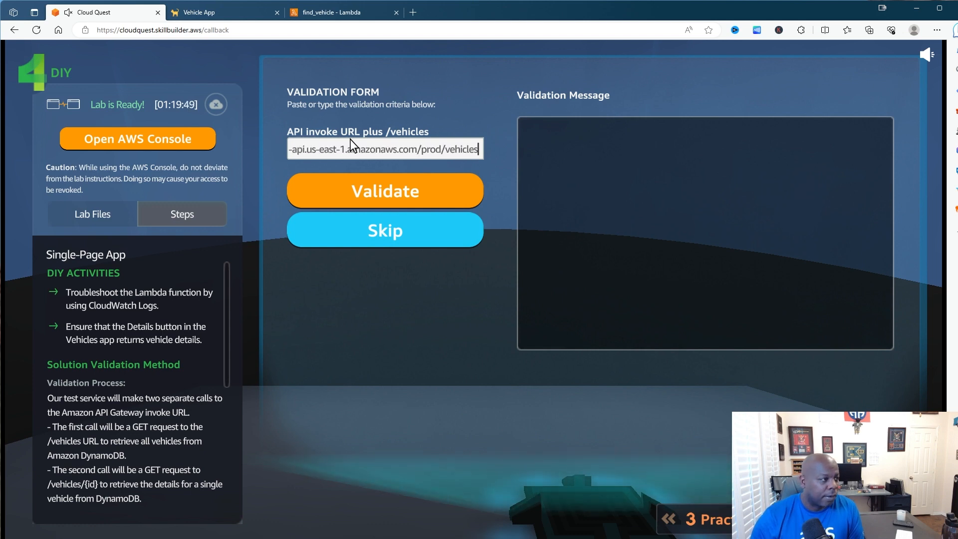
pyautogui.click(344, 183)
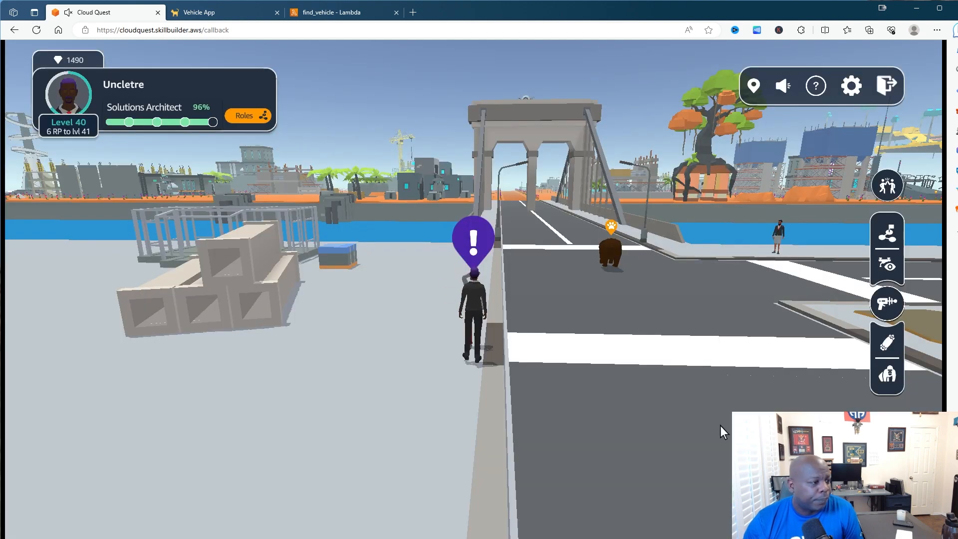
# Talk to the Single-Page App client in the city and collect the second reward option, the park with the fountain
pyautogui.click(482, 242)
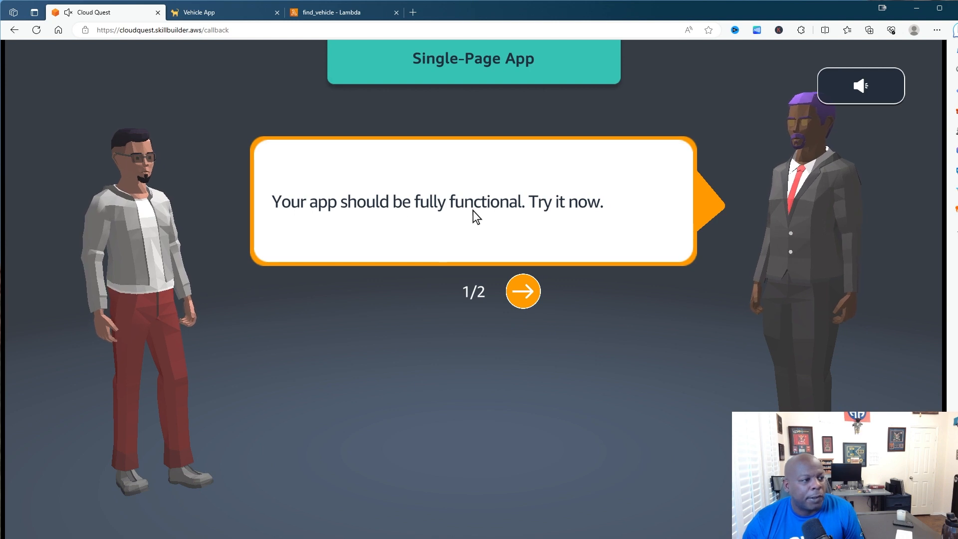
pyautogui.click(519, 291)
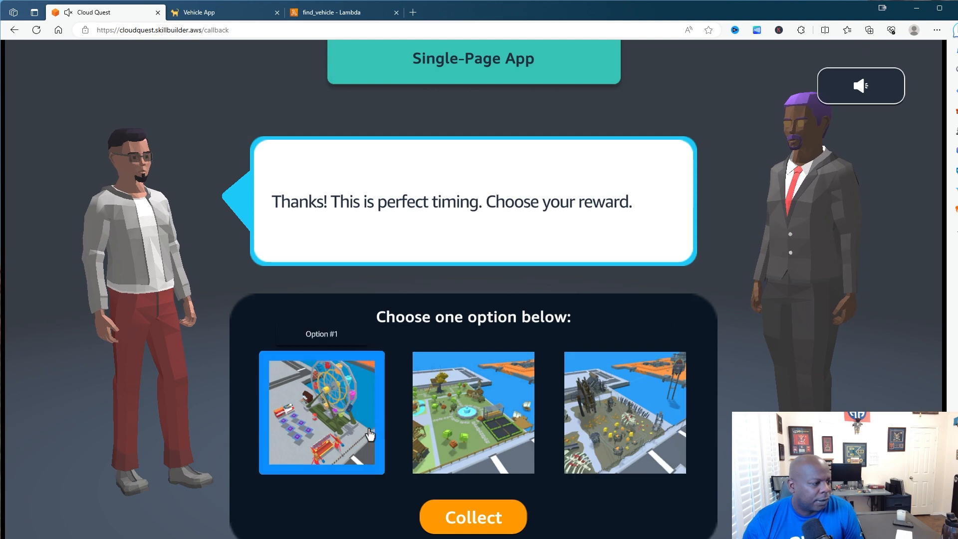
pyautogui.click(455, 427)
pyautogui.click(469, 517)
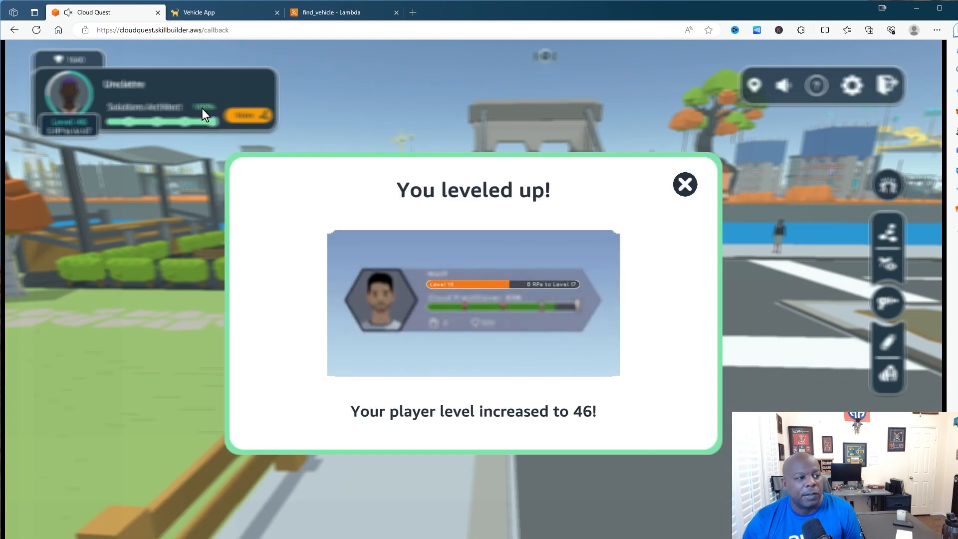
# Rate Single-Page App five stars and dismiss the level-up, delivery and Solutions Architect completion summaries
pyautogui.click(684, 185)
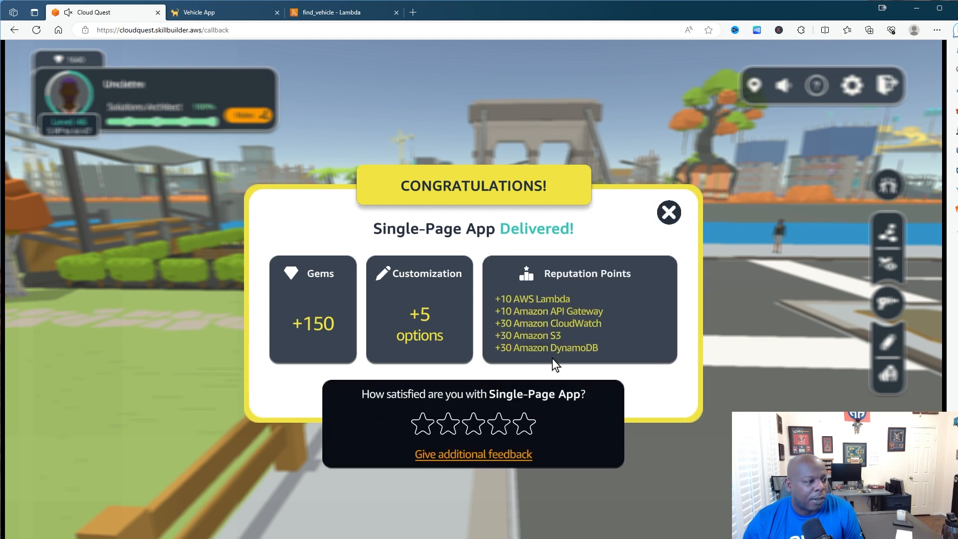
pyautogui.click(528, 423)
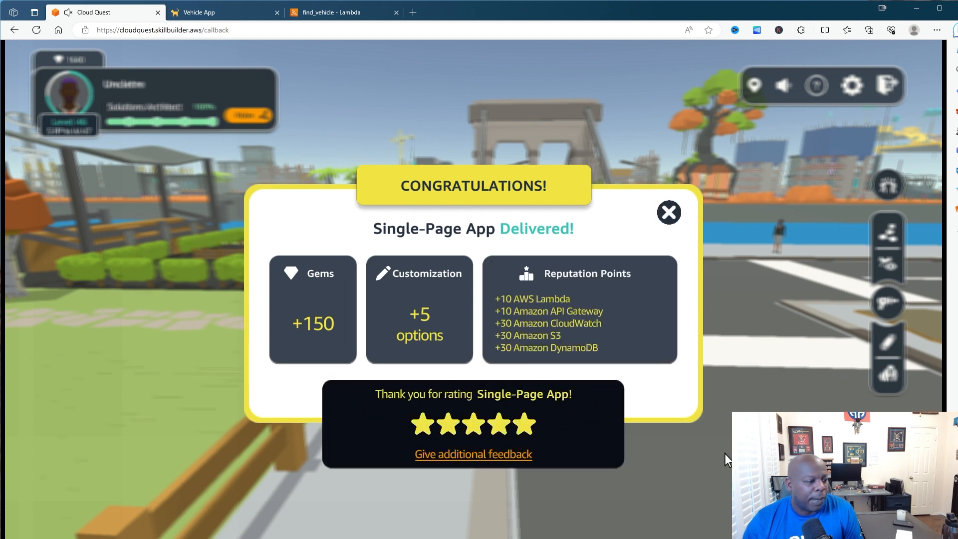
pyautogui.click(669, 214)
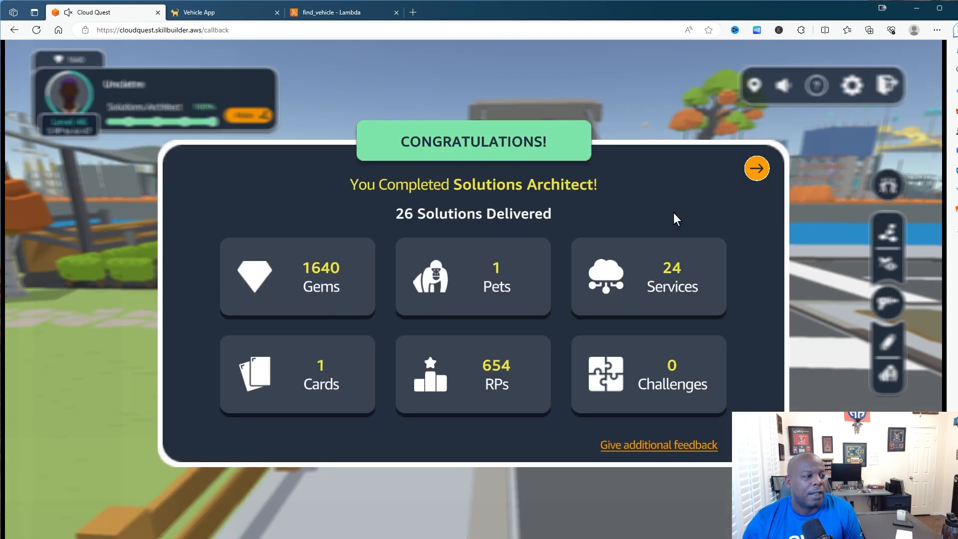
pyautogui.click(754, 169)
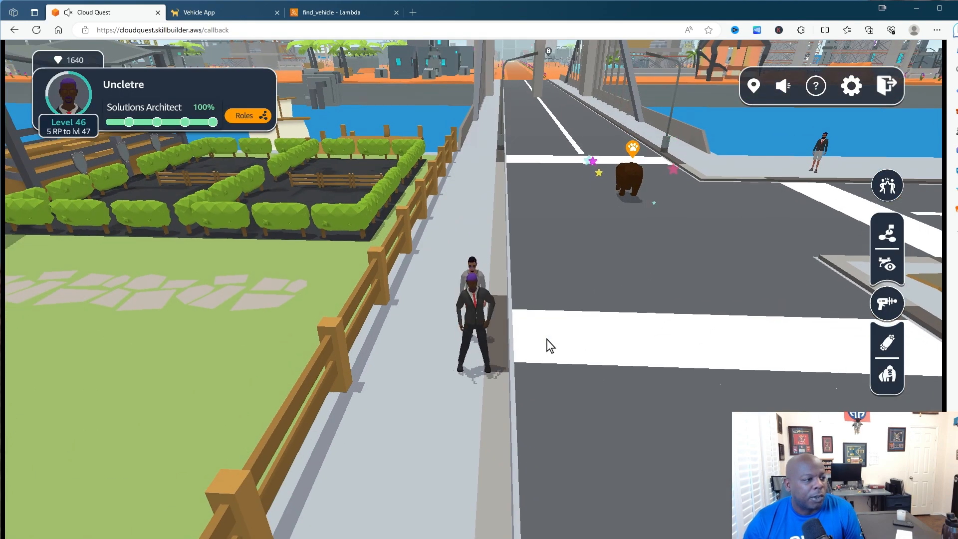